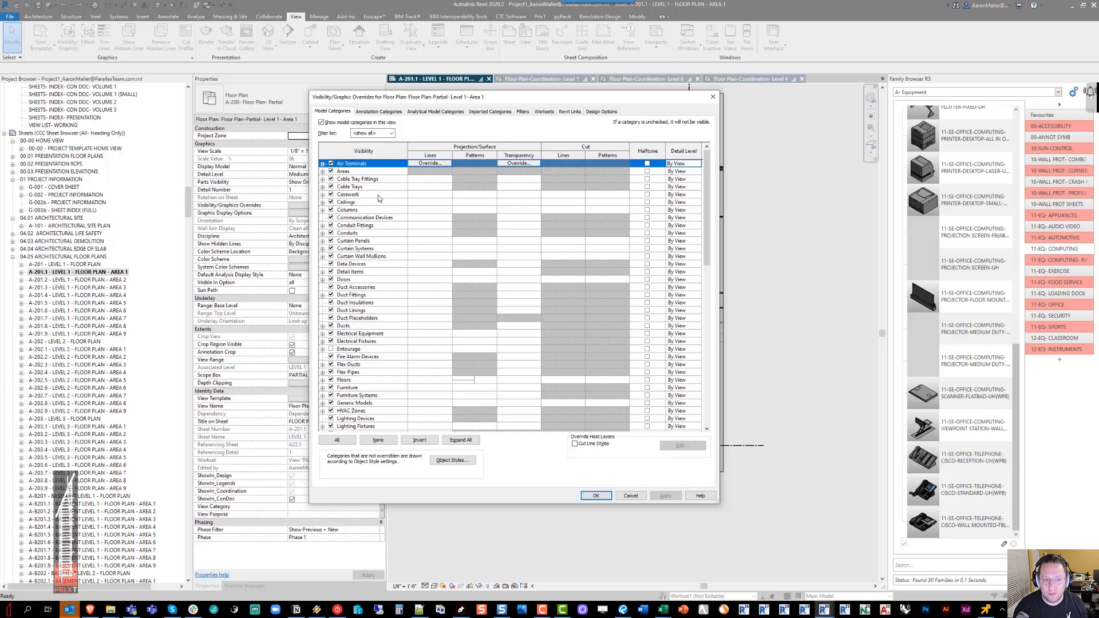
Review the floor plan's visibility/graphics overrides for model categories, annotation categories, Revit links and filters, including where document filters are edited
{"action": "left_click", "coordinate": [376, 194]}
{"action": "left_click", "coordinate": [376, 210]}
{"action": "left_click", "coordinate": [373, 247]}
{"action": "left_click", "coordinate": [395, 111]}
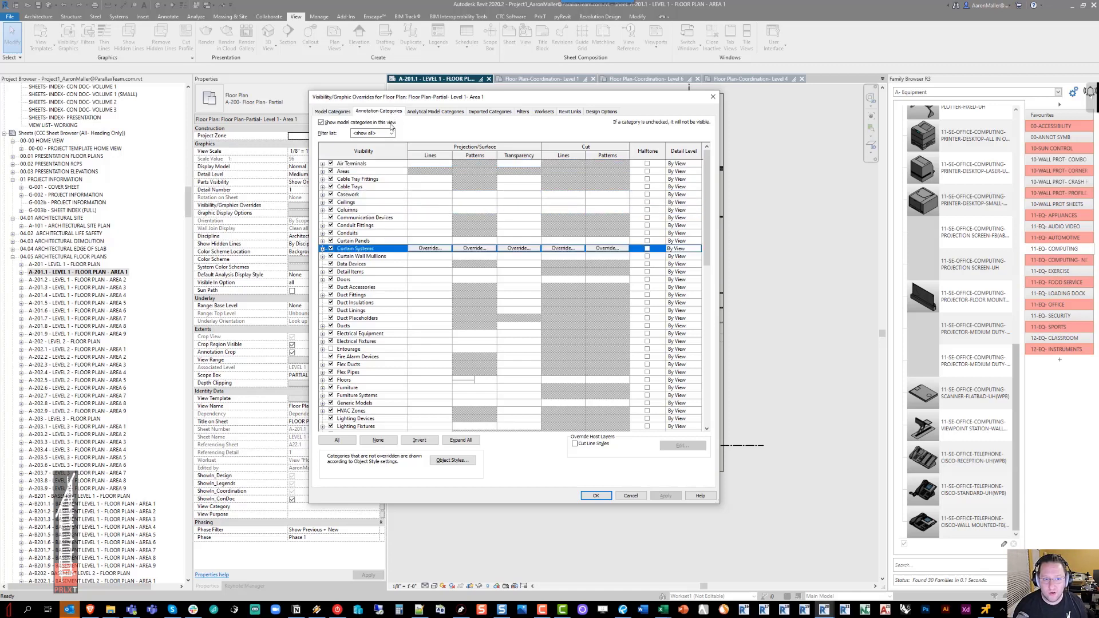
{"action": "left_click", "coordinate": [382, 194]}
{"action": "left_click", "coordinate": [395, 241]}
{"action": "left_click", "coordinate": [483, 112]}
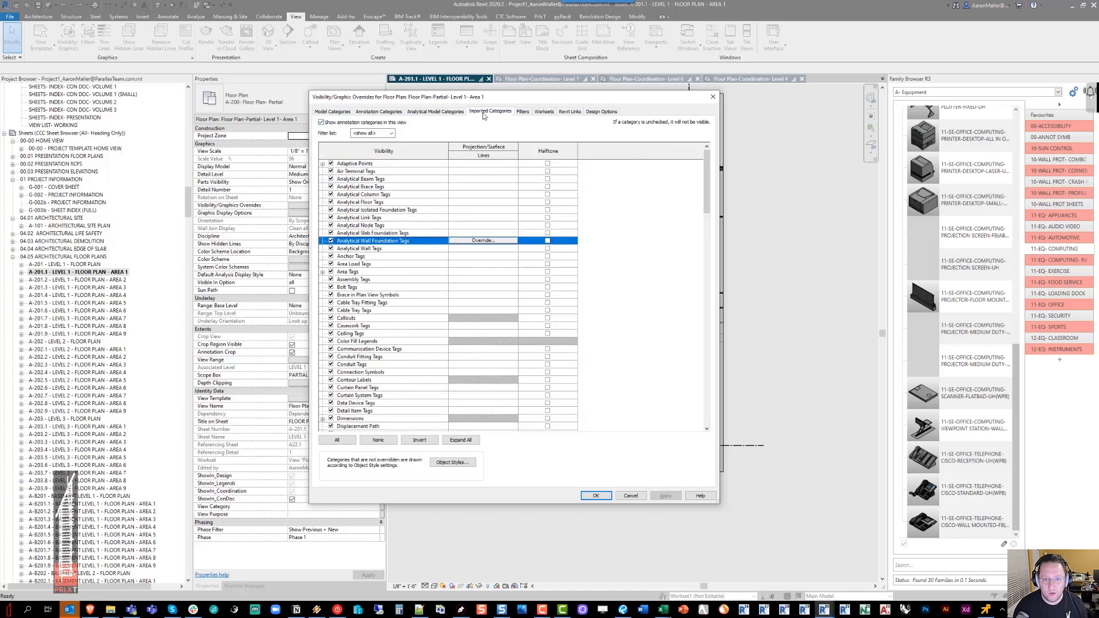
{"action": "left_click", "coordinate": [573, 112]}
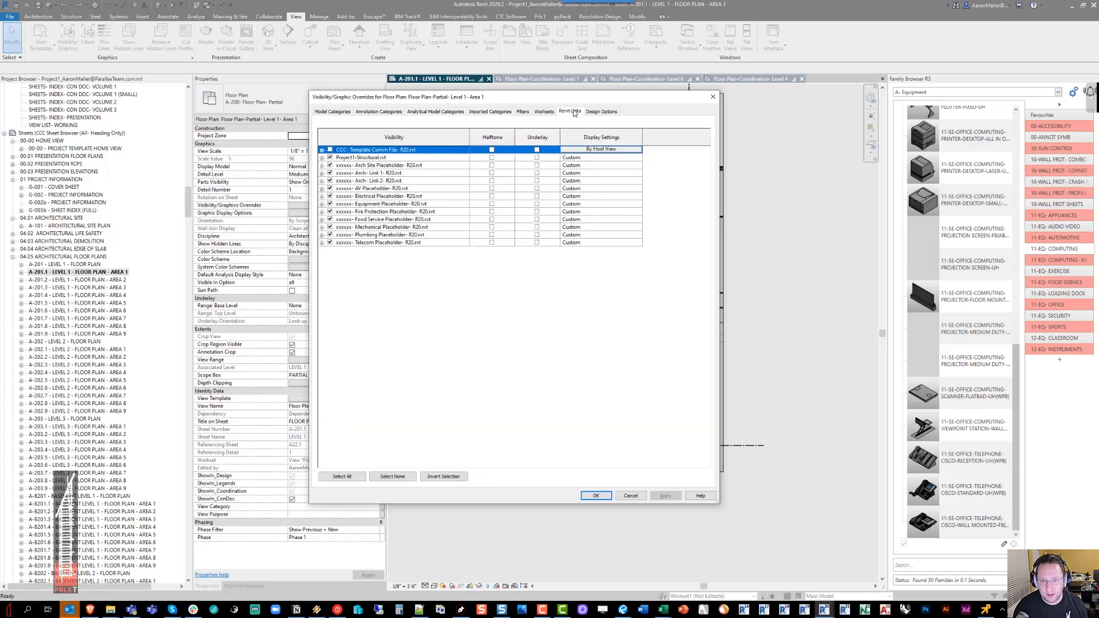
{"action": "left_click", "coordinate": [523, 112]}
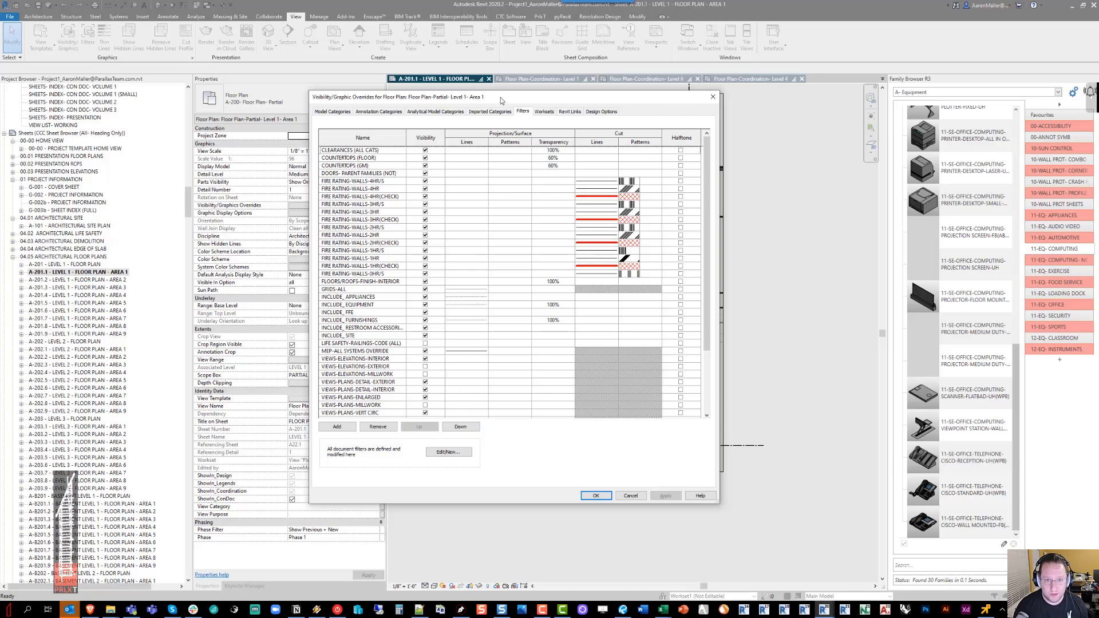
{"action": "left_click_drag", "start_coordinate": [505, 99], "coordinate": [517, 97]}
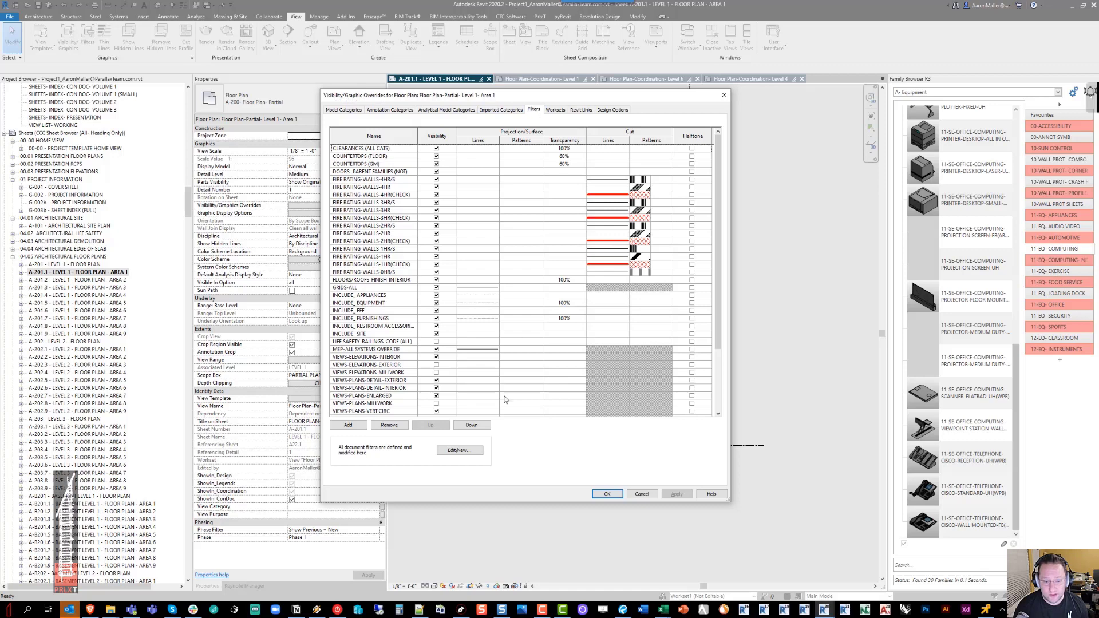
{"action": "left_click", "coordinate": [460, 451]}
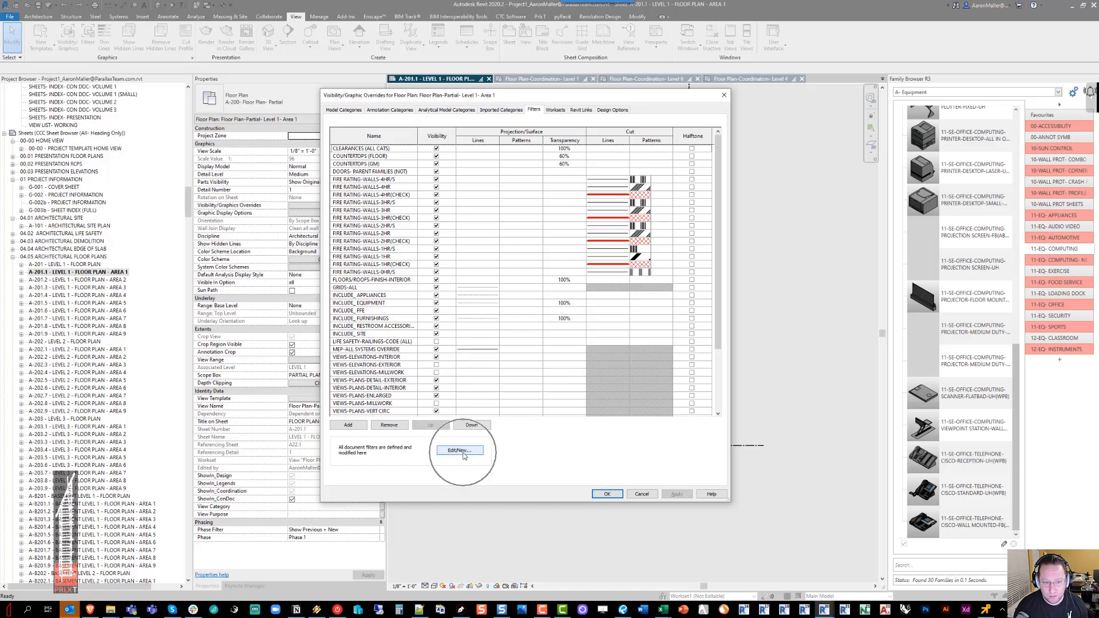
{"action": "left_click", "coordinate": [606, 494]}
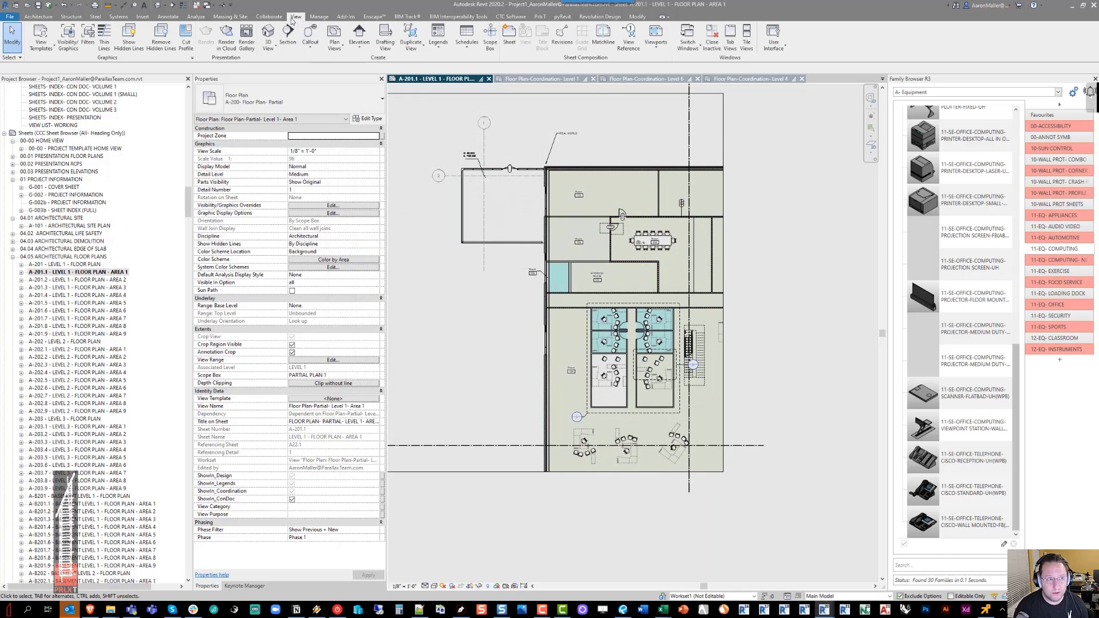
Open the project's view filter definitions and look through the existing rule-based filters from the start of the list
{"action": "left_click", "coordinate": [89, 40]}
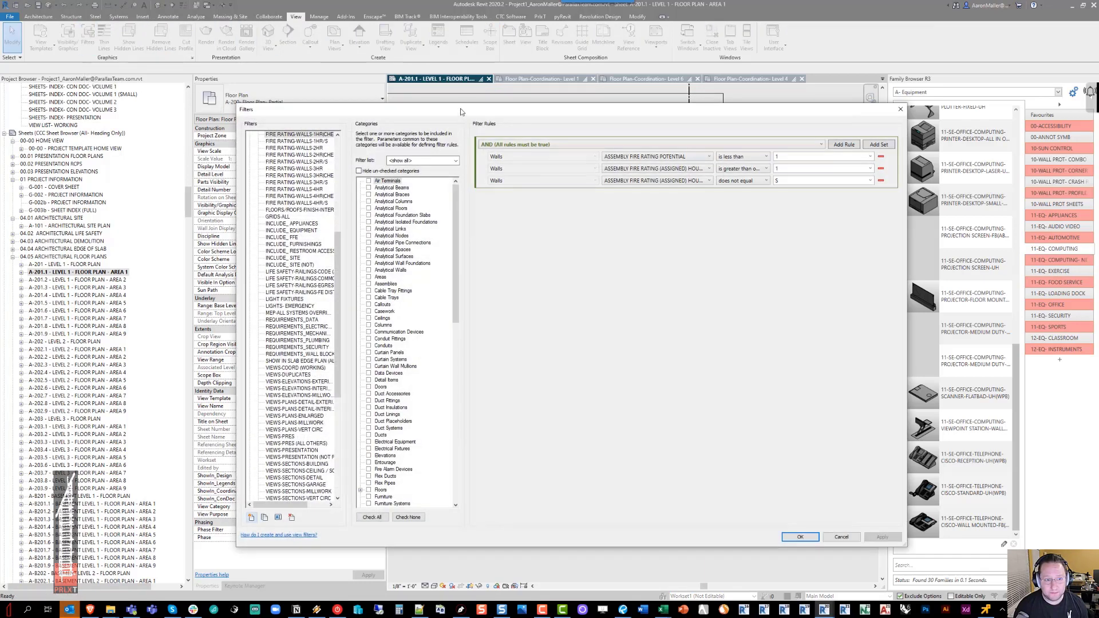
{"action": "left_click_drag", "start_coordinate": [460, 112], "coordinate": [464, 100]}
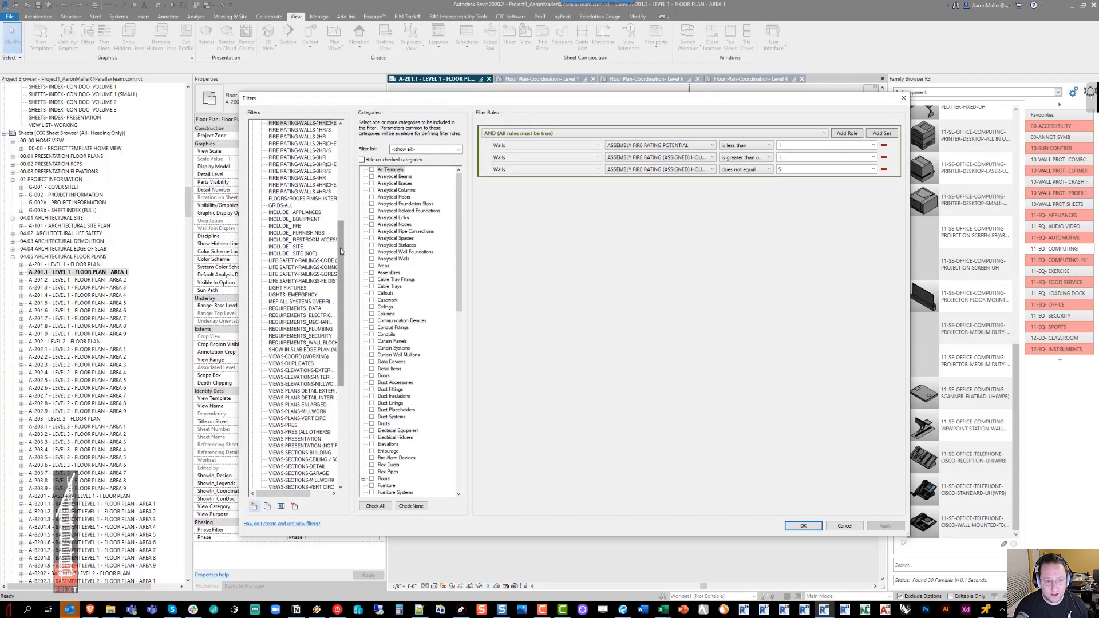
{"action": "left_click_drag", "start_coordinate": [340, 251], "coordinate": [338, 150]}
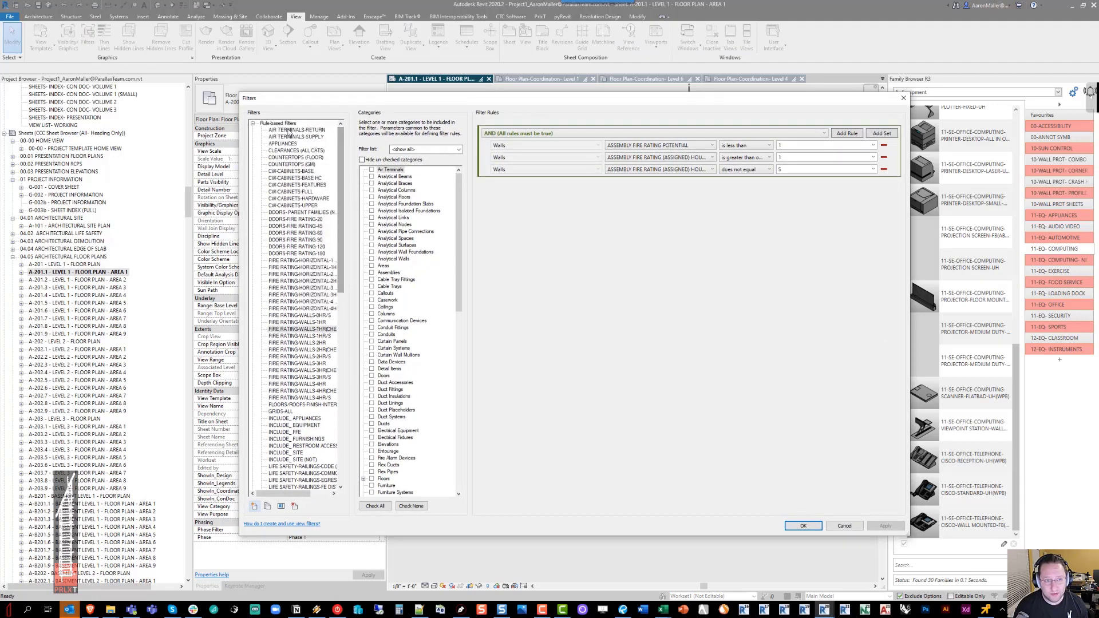
{"action": "key", "text": "ctrl"}
{"action": "key", "text": "ctrl"}
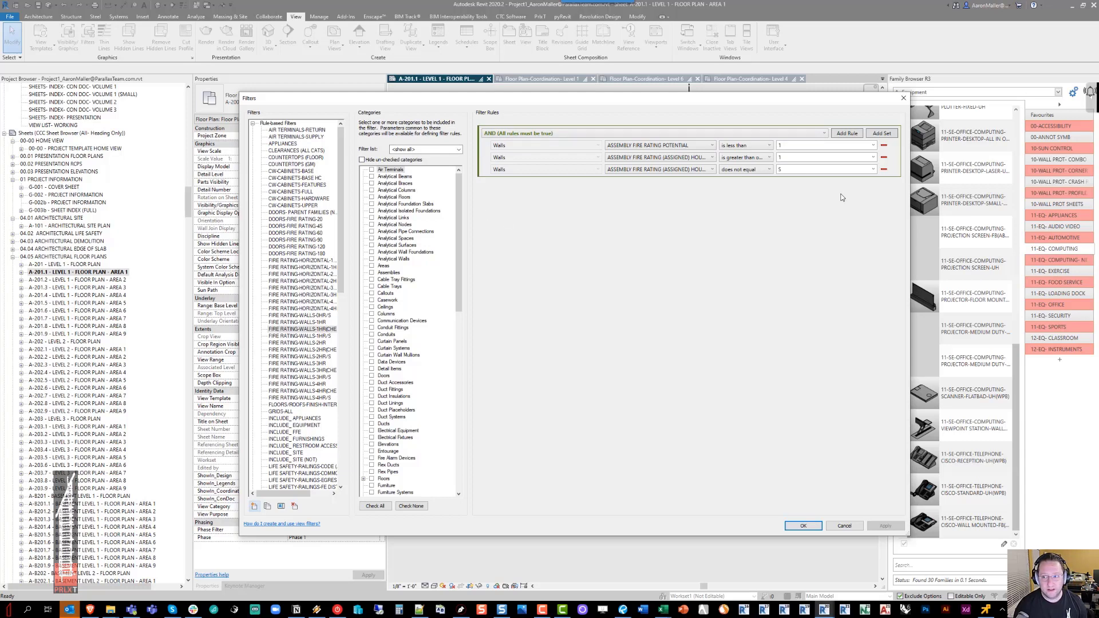
{"action": "left_click_drag", "start_coordinate": [906, 205], "coordinate": [853, 205]}
{"action": "left_click_drag", "start_coordinate": [585, 98], "coordinate": [589, 98]}
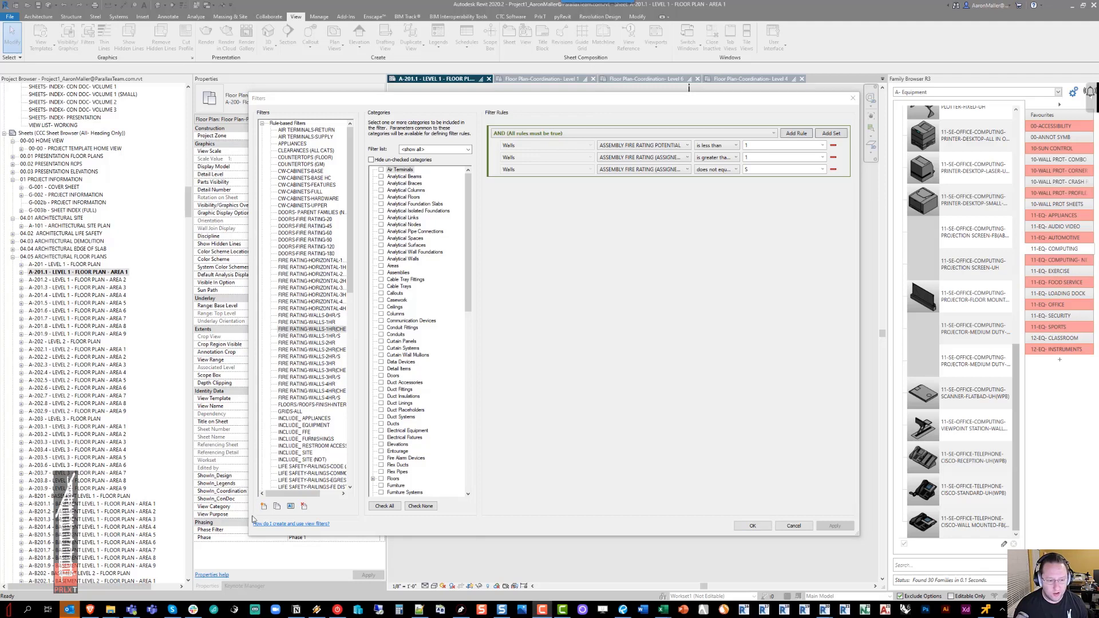
Create a new rule-defined view filter named Example Filter
{"action": "left_click", "coordinate": [263, 507]}
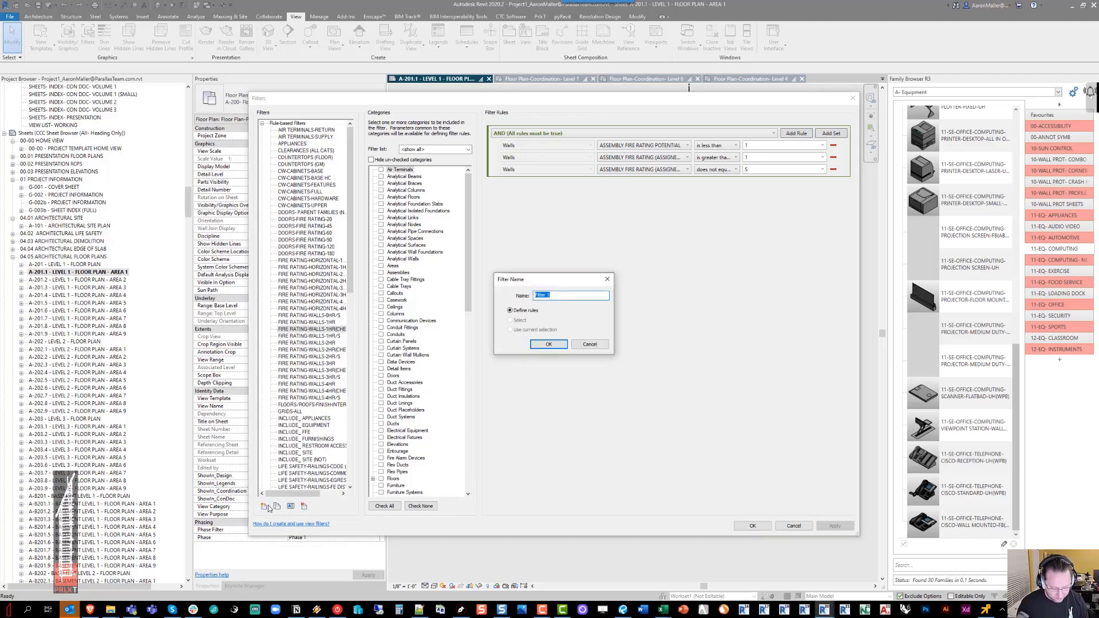
{"action": "type", "text": "Example "}
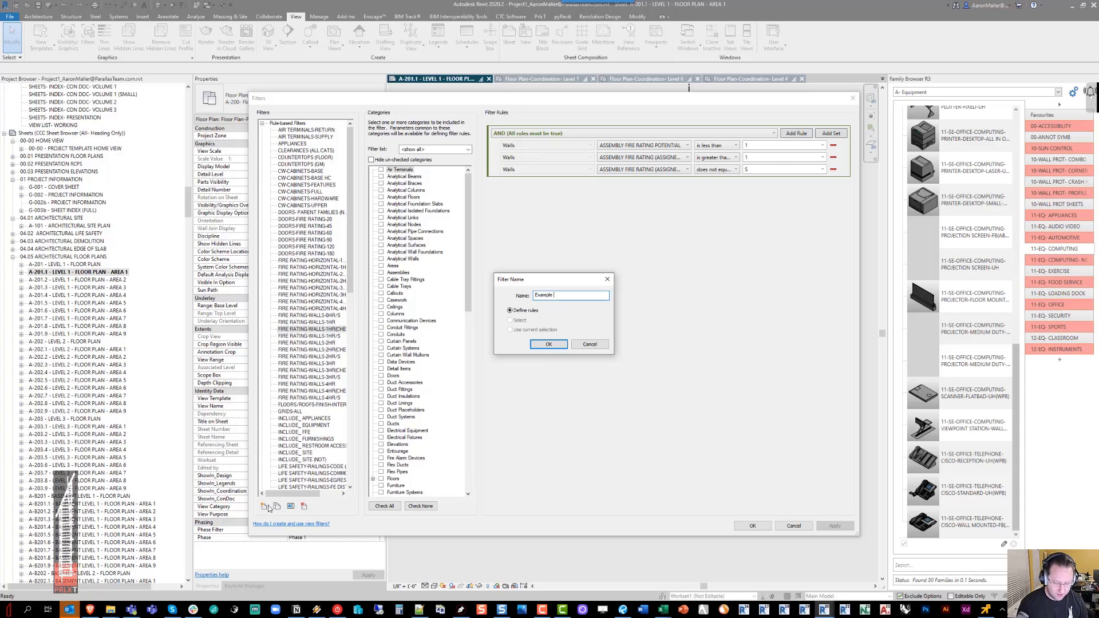
{"action": "type", "text": "Filter"}
{"action": "key", "text": "Return"}
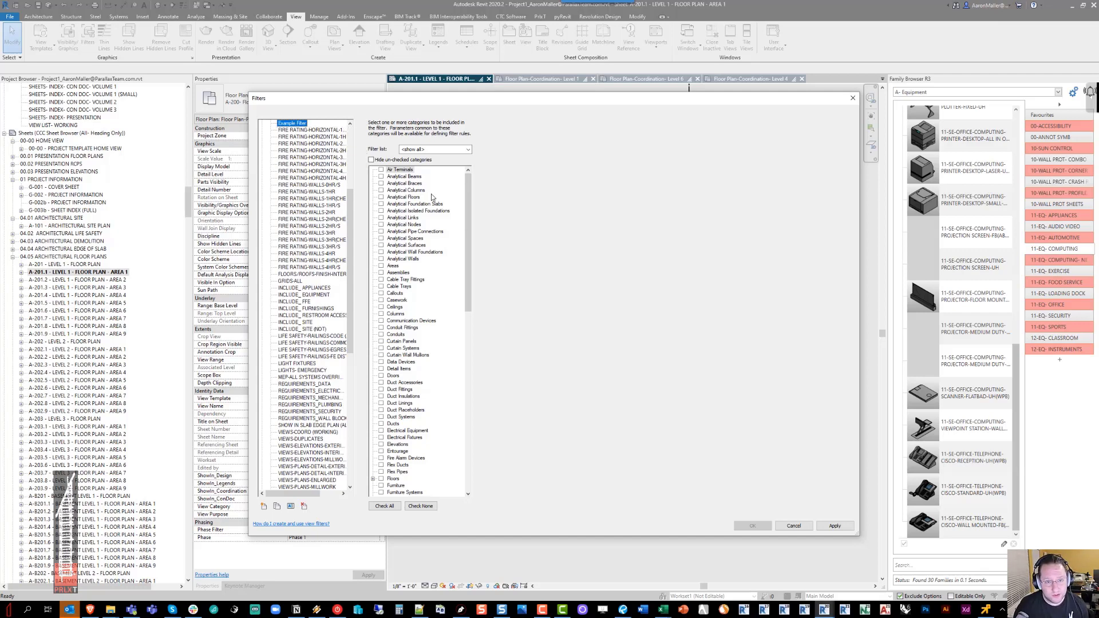
Include the Walls, Doors, Floors, Furniture and Roofs categories in Example Filter and accept the filter definition
{"action": "left_click_drag", "start_coordinate": [469, 198], "coordinate": [429, 424]}
{"action": "left_click", "coordinate": [381, 478]}
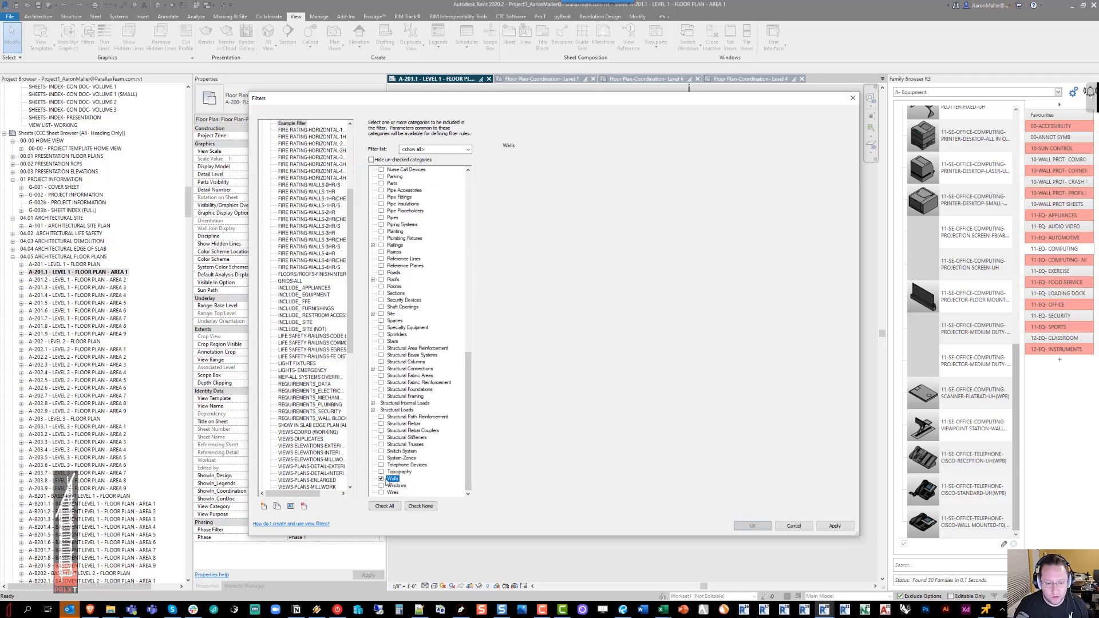
{"action": "key", "text": "d"}
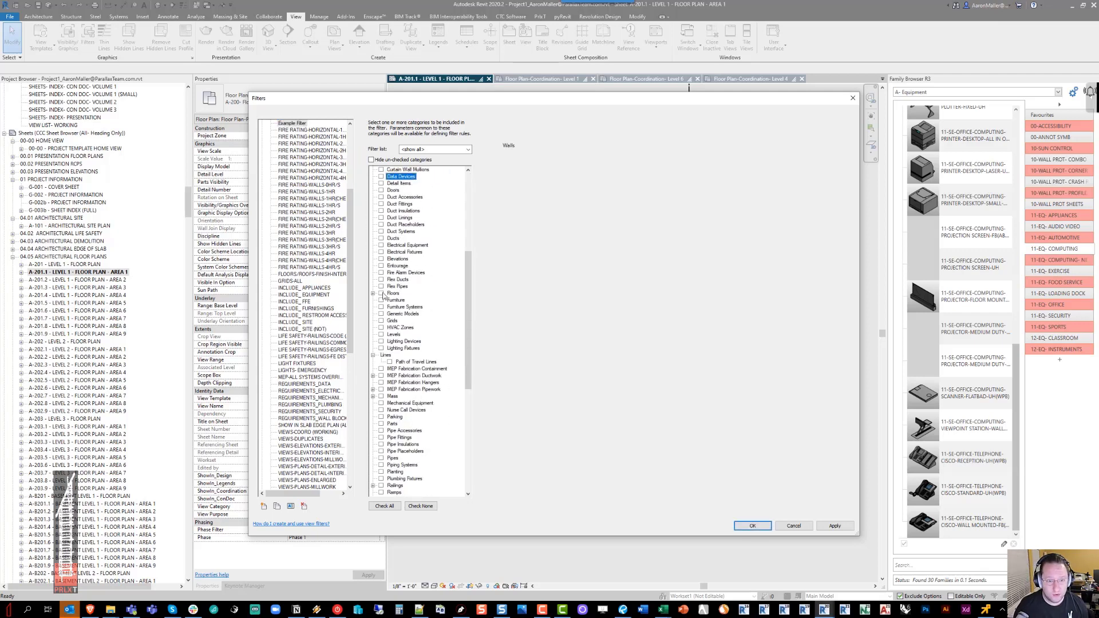
{"action": "left_click", "coordinate": [381, 191]}
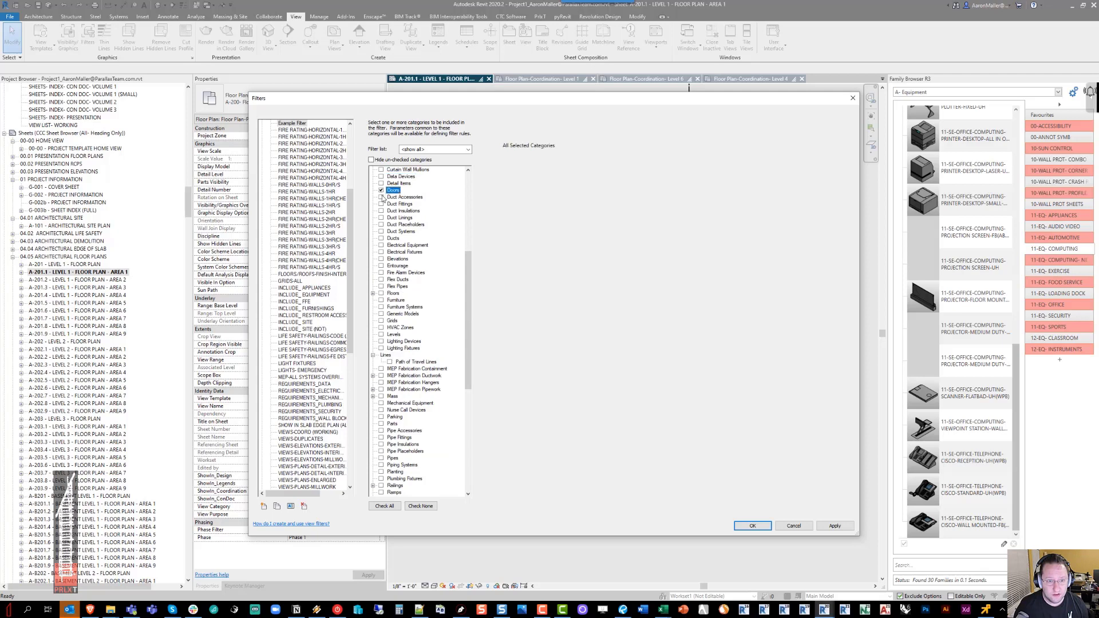
{"action": "left_click", "coordinate": [381, 294]}
{"action": "left_click", "coordinate": [381, 301]}
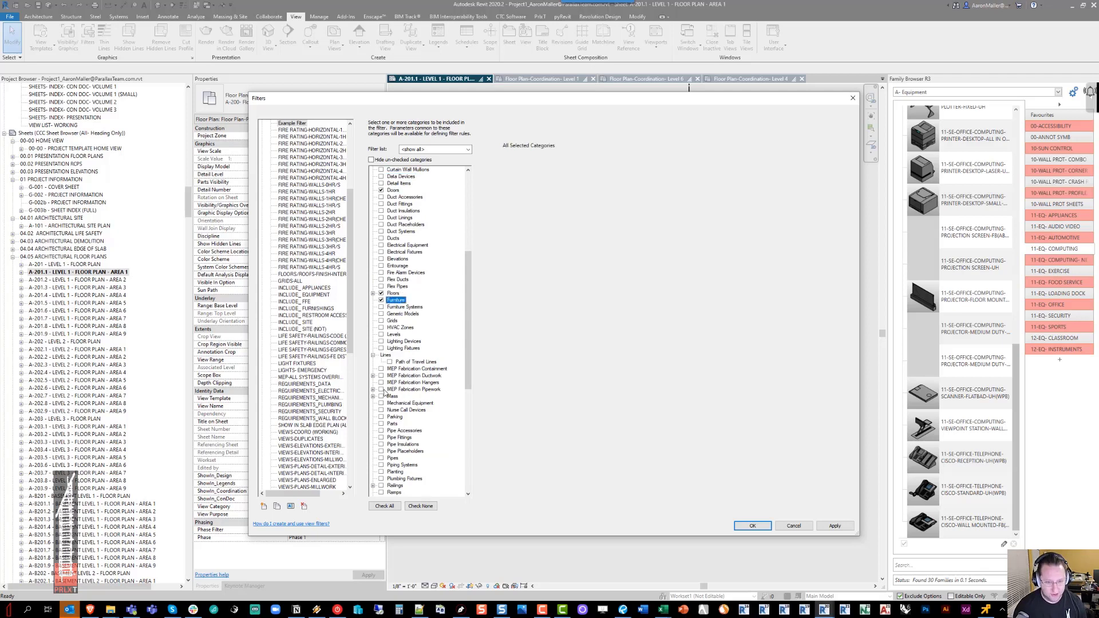
{"action": "key", "text": "r"}
{"action": "scroll", "coordinate": [383, 458], "scroll_direction": "down", "scroll_amount": 2}
{"action": "scroll", "coordinate": [383, 475], "scroll_direction": "down", "scroll_amount": 2}
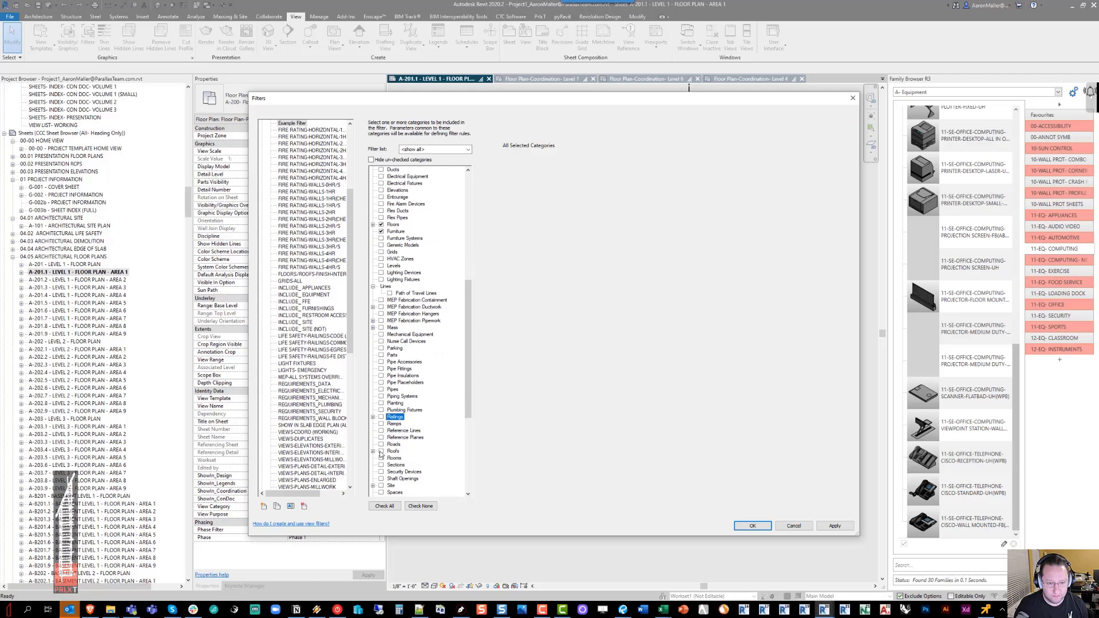
{"action": "left_click", "coordinate": [381, 451]}
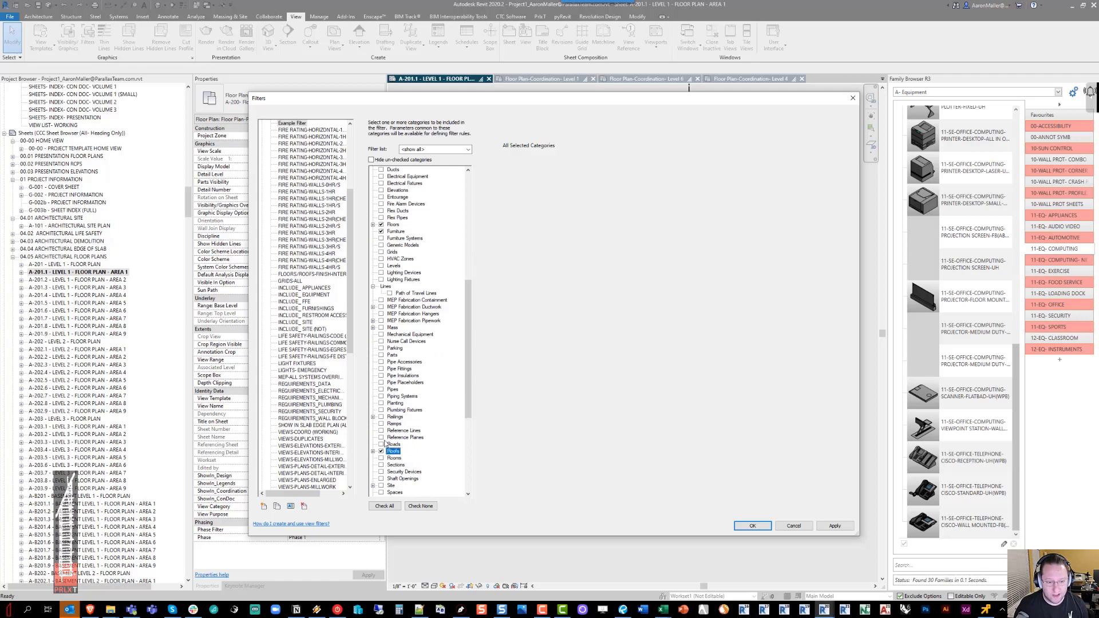
{"action": "left_click", "coordinate": [753, 526]}
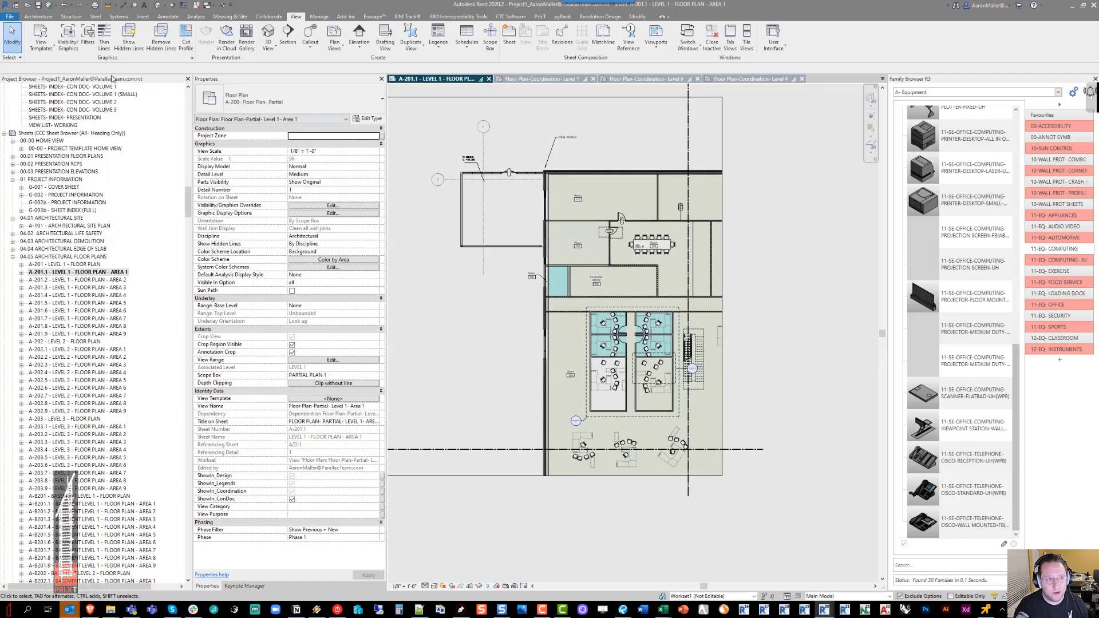
Reopen the view filter definitions and select Example Filter to edit its rules
{"action": "left_click", "coordinate": [88, 37]}
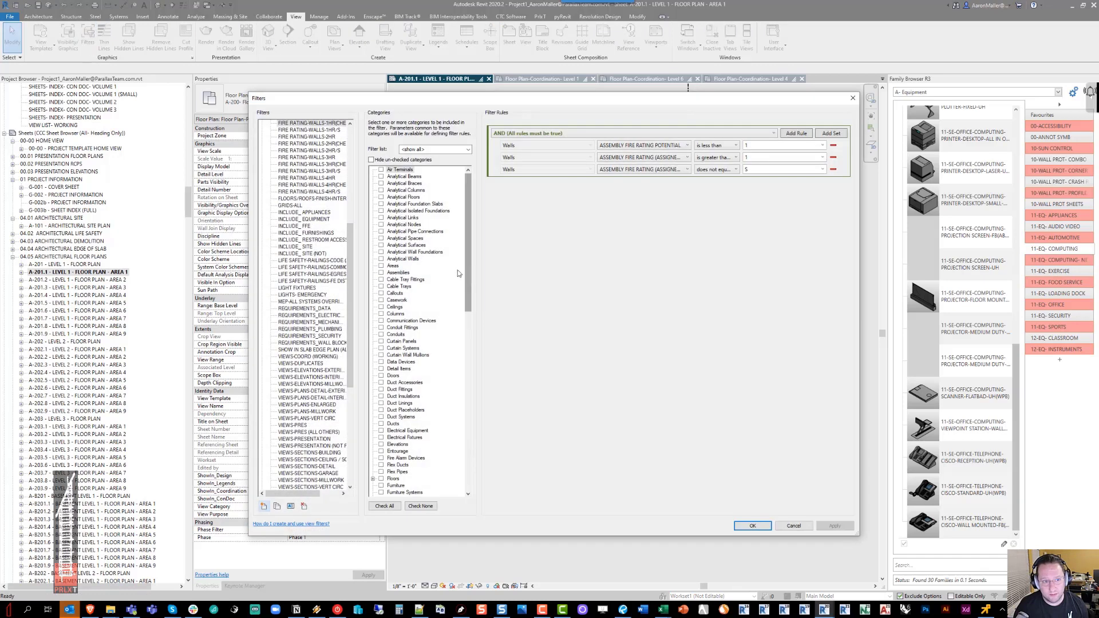
{"action": "scroll", "coordinate": [350, 241], "scroll_direction": "up", "scroll_amount": 3}
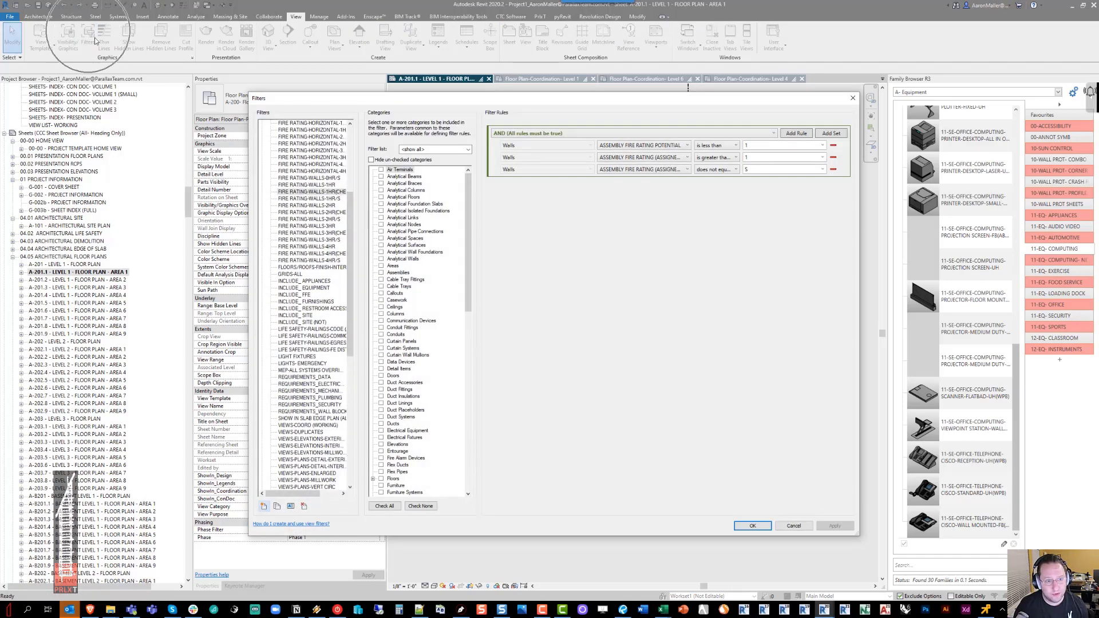
{"action": "scroll", "coordinate": [303, 286], "scroll_direction": "up", "scroll_amount": 3}
{"action": "scroll", "coordinate": [303, 286], "scroll_direction": "up", "scroll_amount": 1}
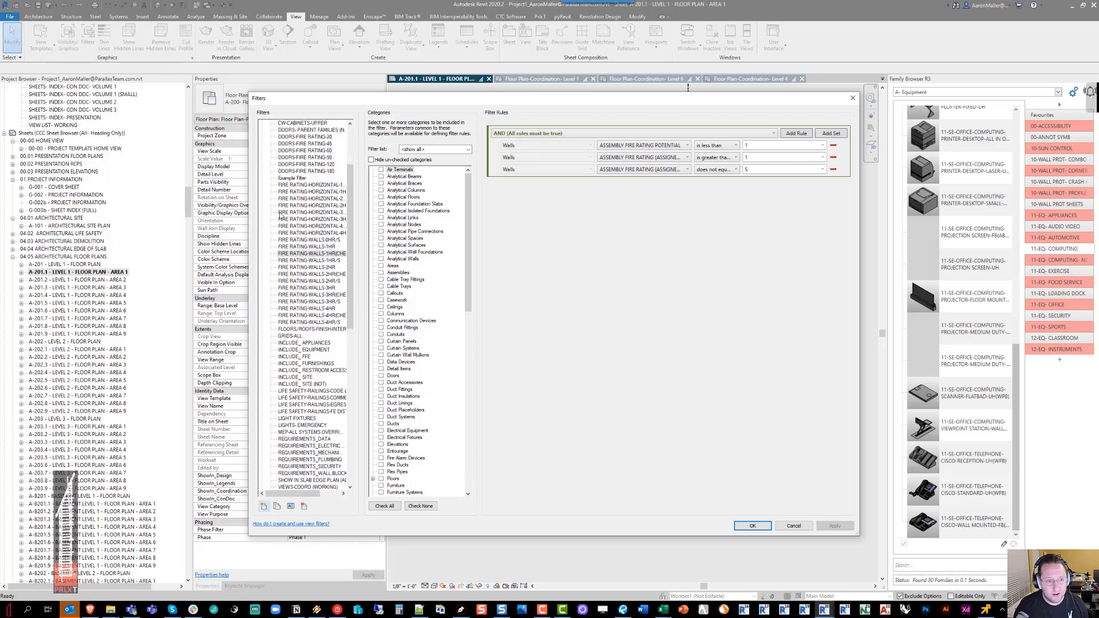
{"action": "left_click", "coordinate": [292, 179]}
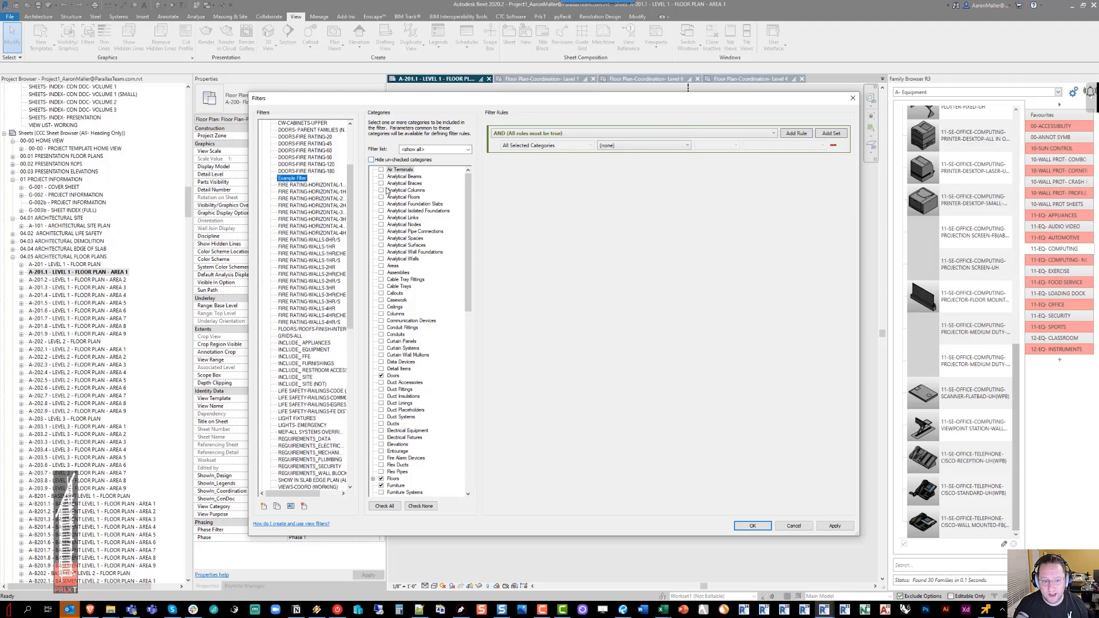
{"action": "left_click_drag", "start_coordinate": [467, 298], "coordinate": [482, 281]}
Try OR (Any rule may be true) for the filter's rules, check the rule's category choices, and return to AND (All rules must be true)
{"action": "left_click", "coordinate": [559, 145]}
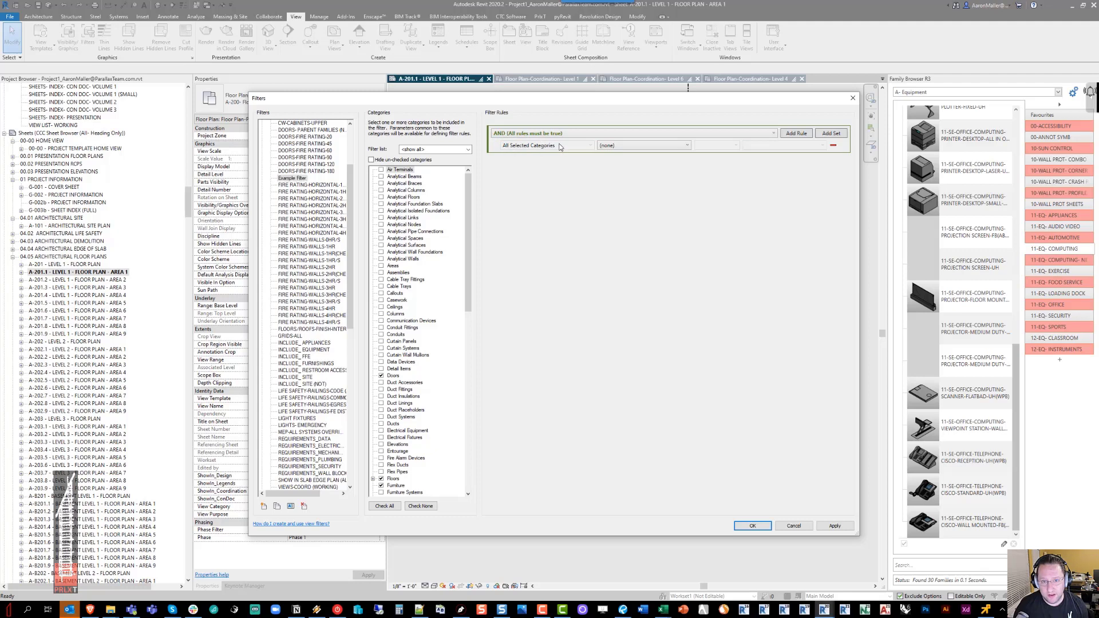
{"action": "left_click", "coordinate": [607, 132]}
{"action": "left_click", "coordinate": [552, 153]}
{"action": "left_click", "coordinate": [554, 147]}
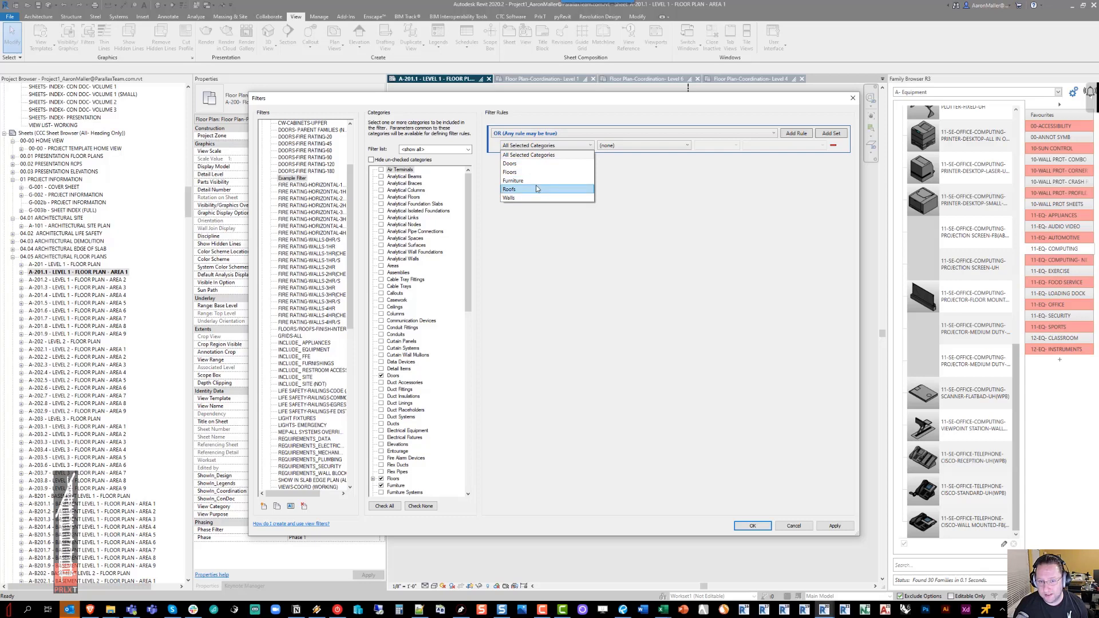
{"action": "left_click", "coordinate": [562, 134]}
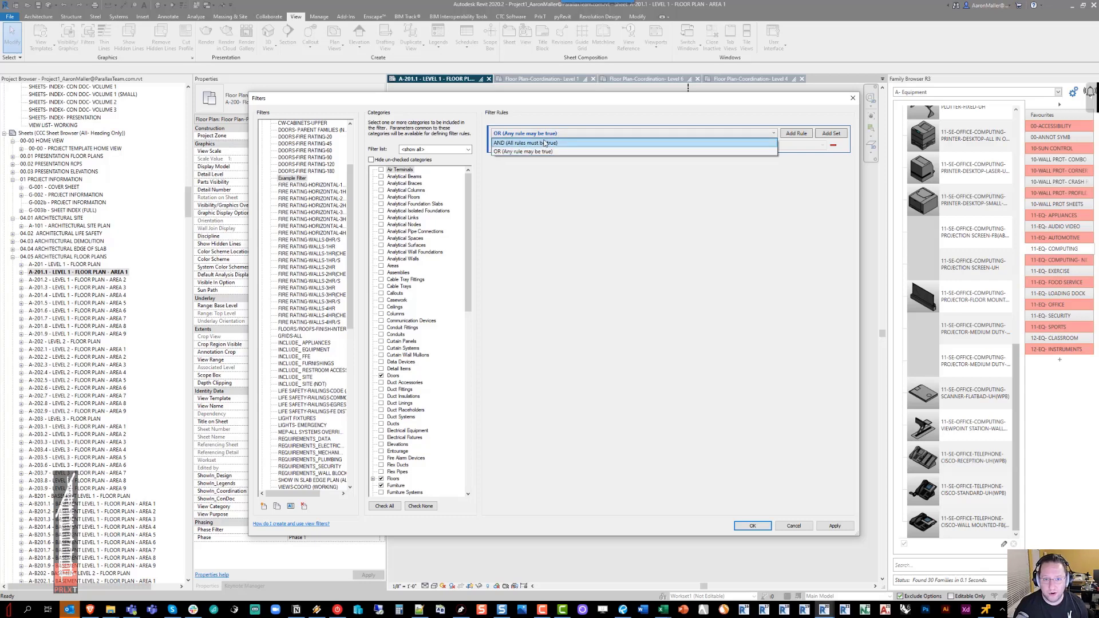
{"action": "left_click", "coordinate": [541, 147]}
Define the filter rule for all selected categories as Comments contains TRAINING, and apply and accept the filter
{"action": "left_click", "coordinate": [626, 145]}
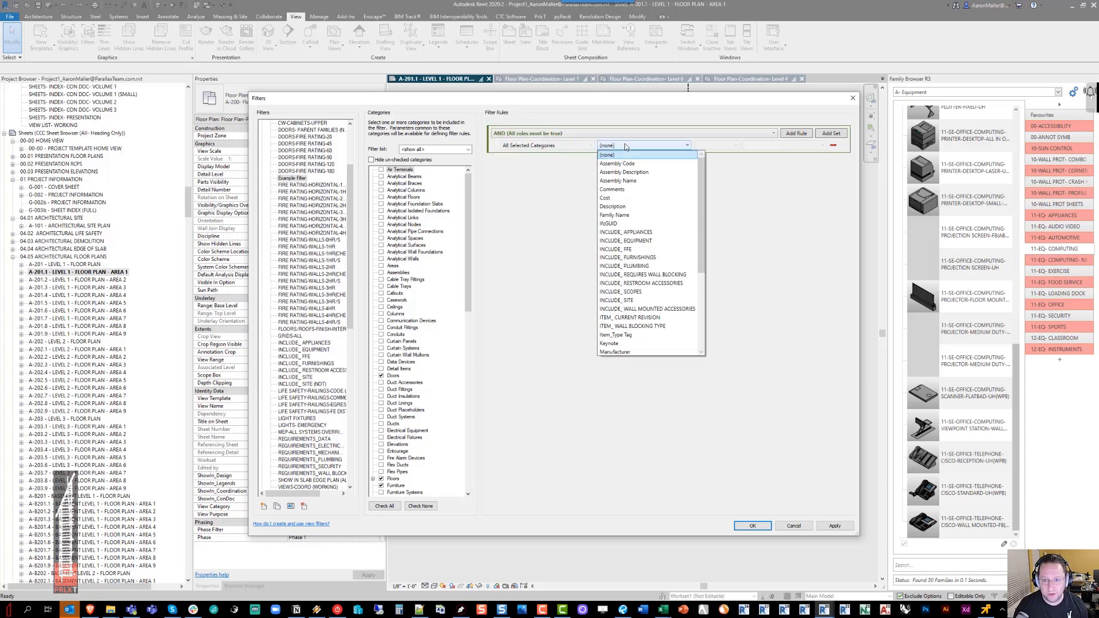
{"action": "left_click", "coordinate": [638, 183]}
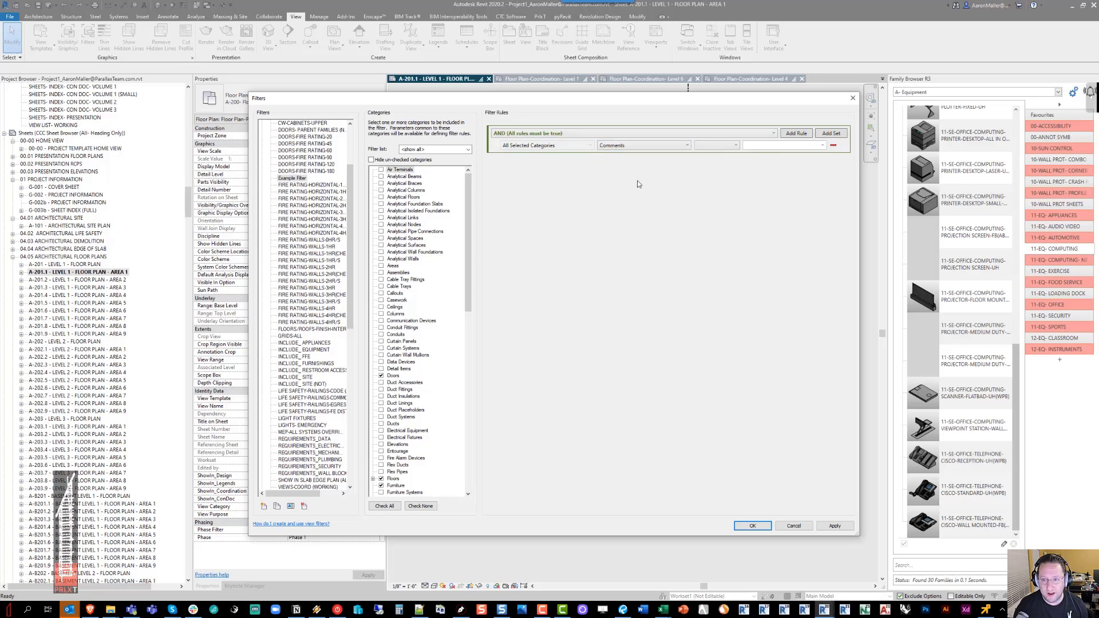
{"action": "left_click", "coordinate": [708, 150]}
{"action": "left_click", "coordinate": [714, 199]}
{"action": "left_click", "coordinate": [751, 146]}
{"action": "type", "text": "TRAINING"}
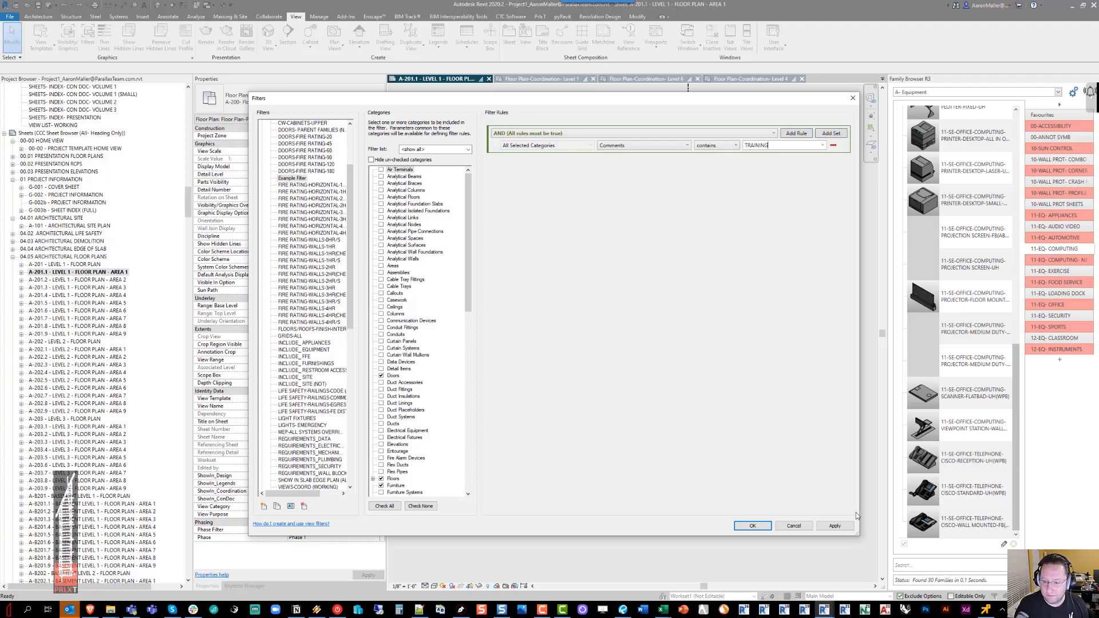
{"action": "left_click", "coordinate": [835, 525]}
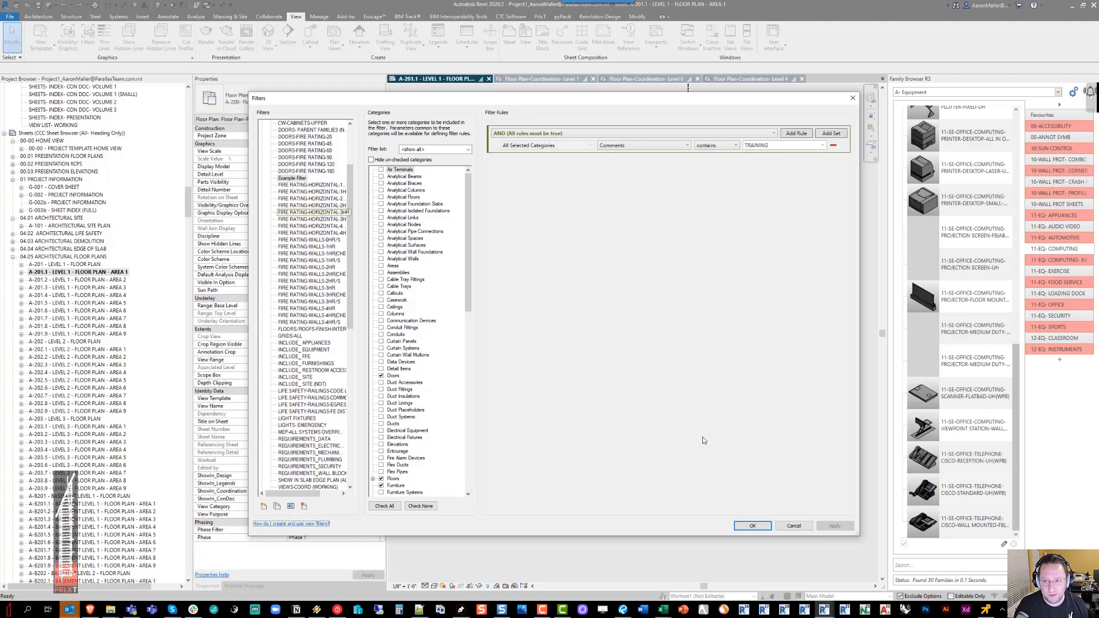
{"action": "left_click", "coordinate": [753, 526]}
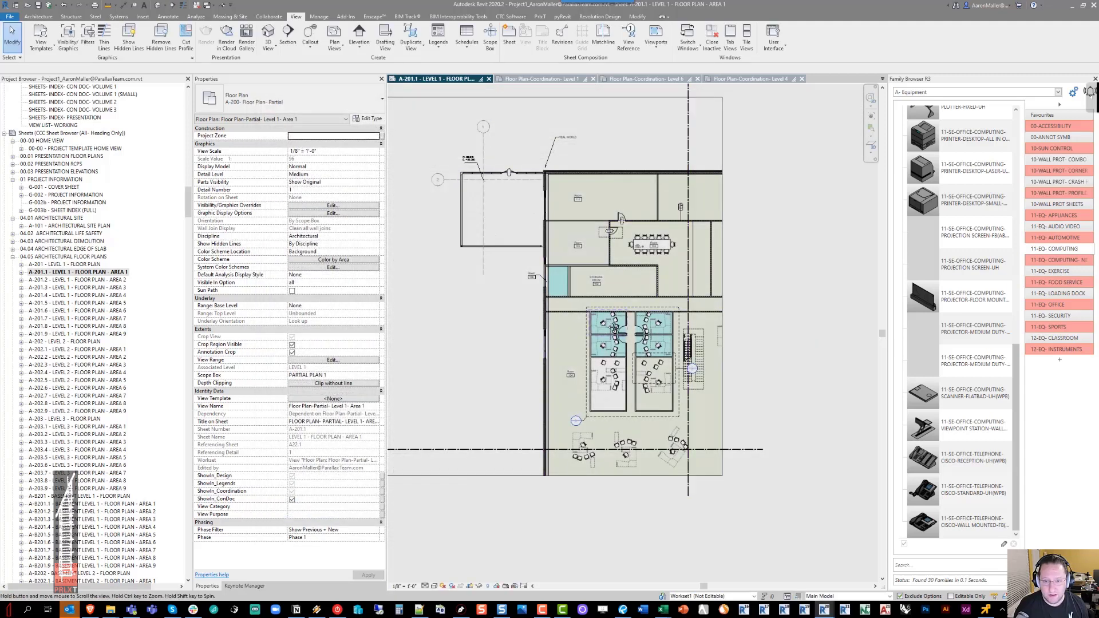
Add Example Filter to the filters in the Level 1 Area 1 floor plan's visibility/graphics overrides
{"action": "key", "text": "v"}
{"action": "key", "text": "g"}
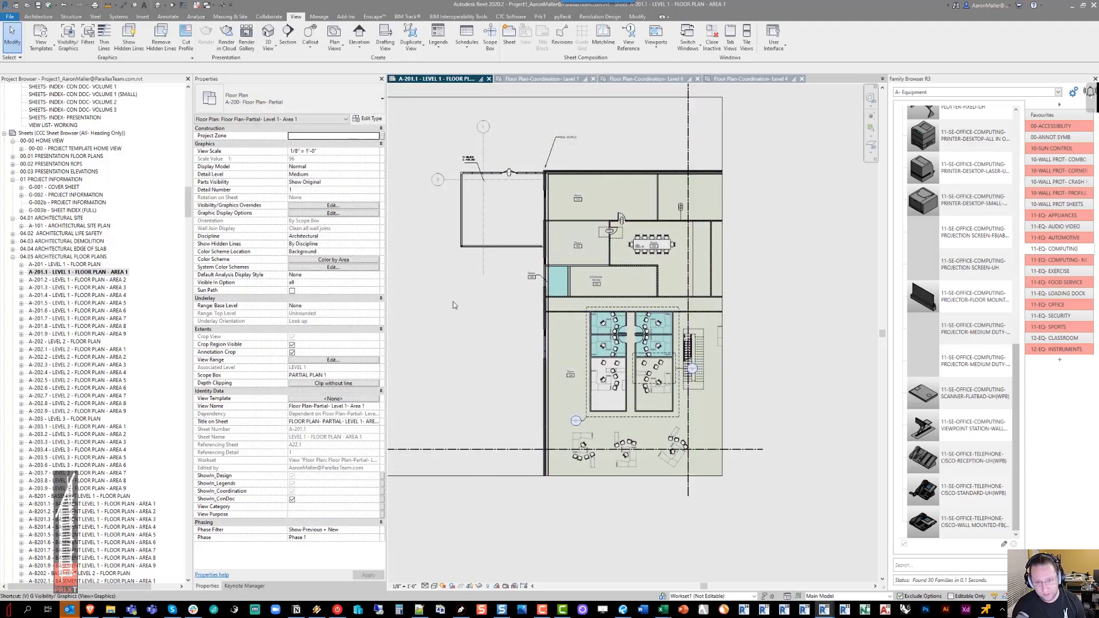
{"action": "left_click", "coordinate": [533, 110]}
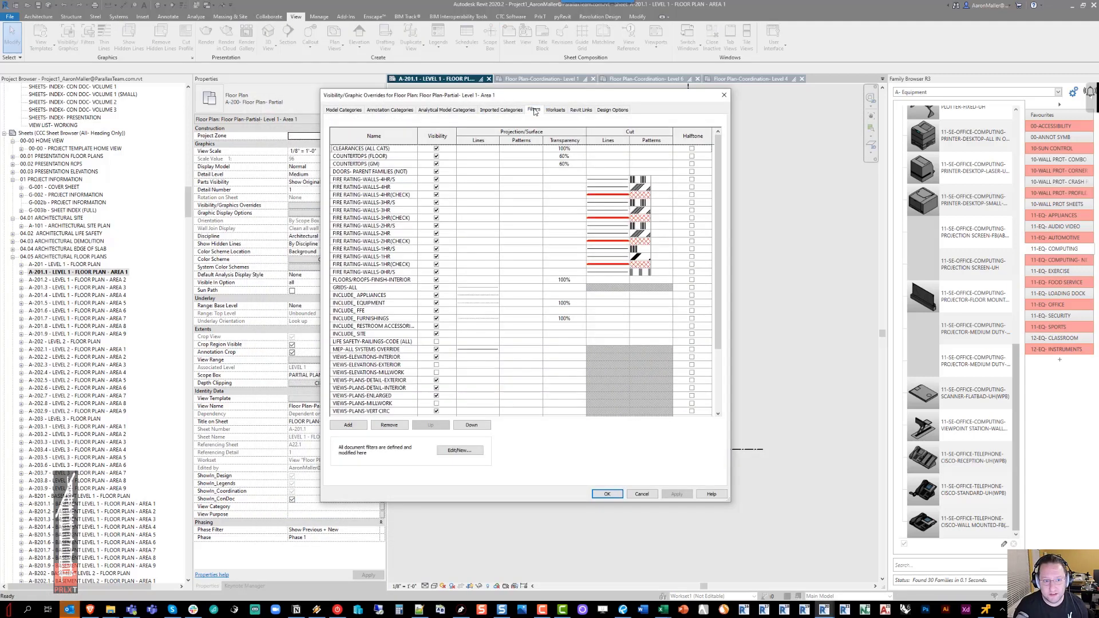
{"action": "left_click", "coordinate": [348, 427]}
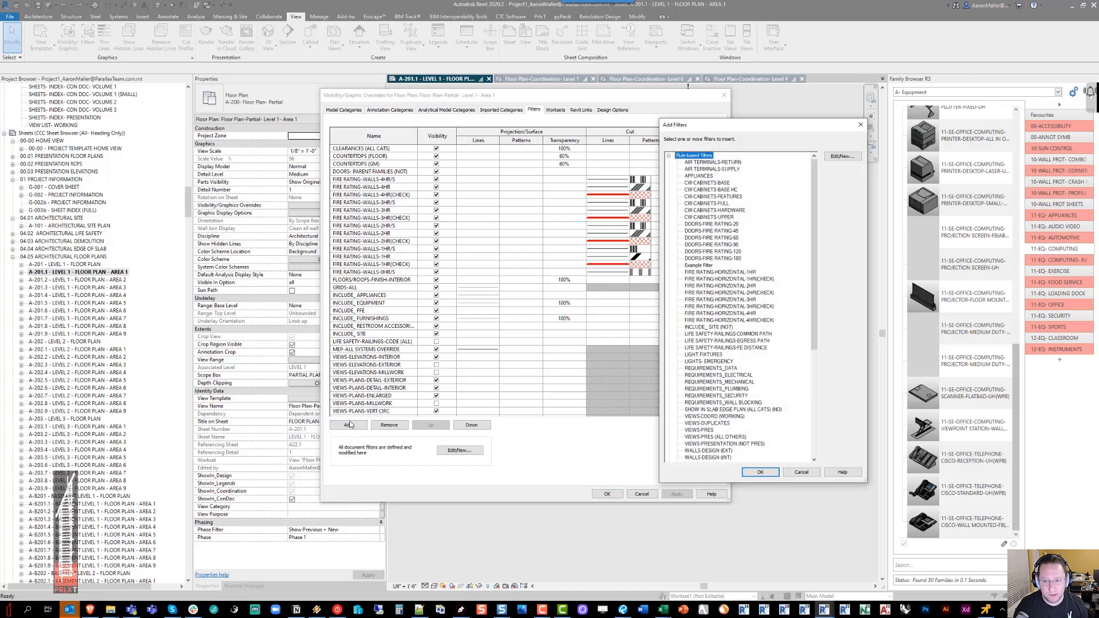
{"action": "left_click", "coordinate": [703, 266]}
{"action": "double_click", "coordinate": [702, 267]}
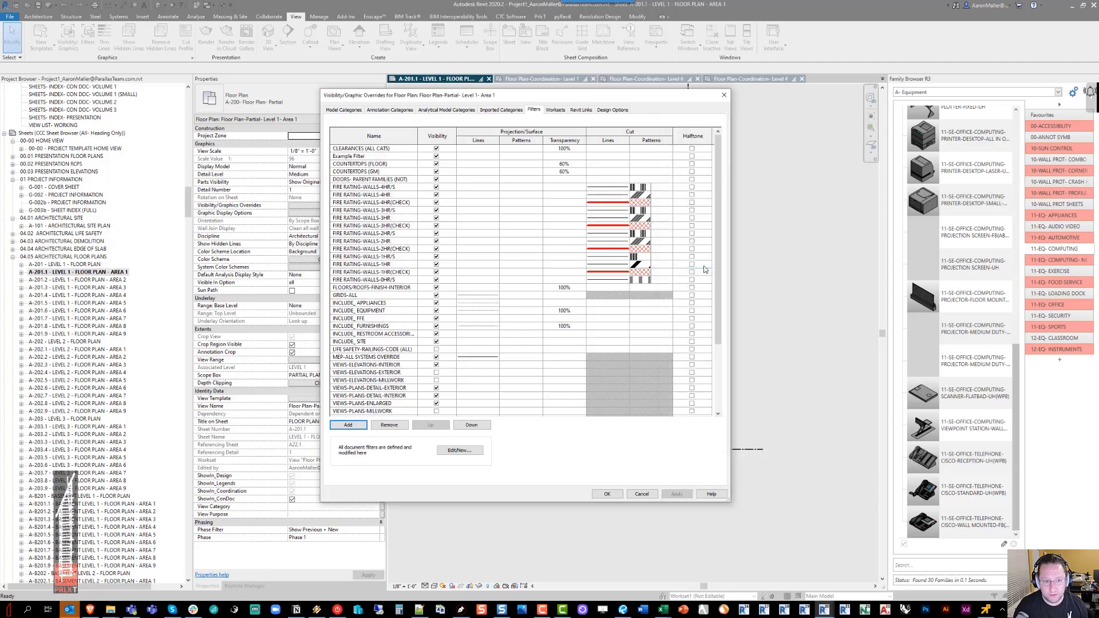
Reorder Example Filter by moving it down three places, then up four places to the top of the filter order
{"action": "left_click", "coordinate": [360, 157]}
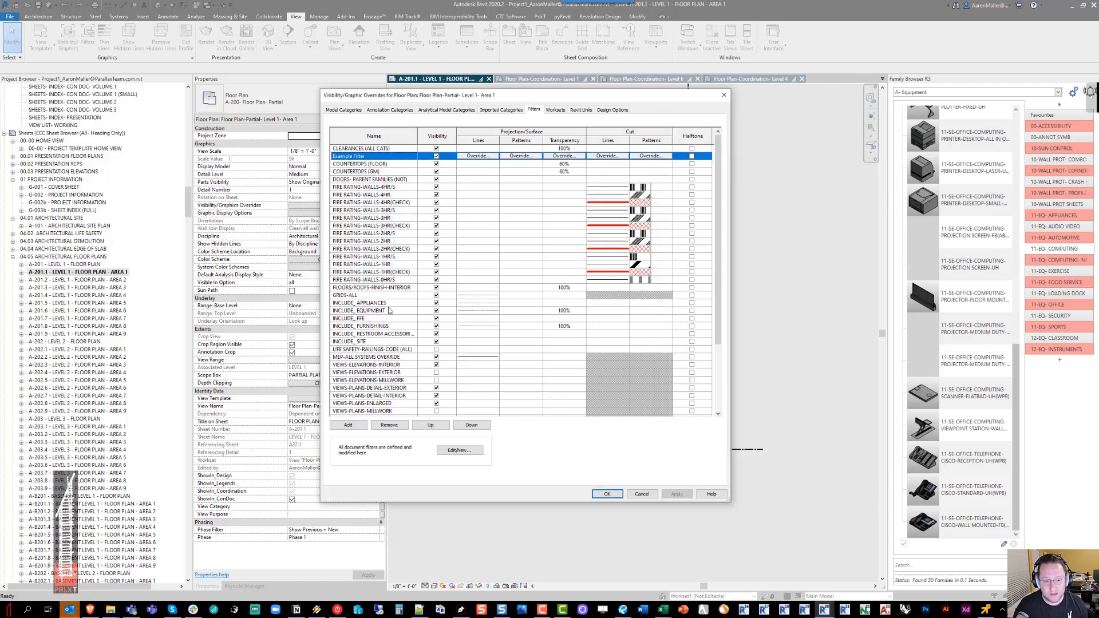
{"action": "left_click", "coordinate": [470, 426]}
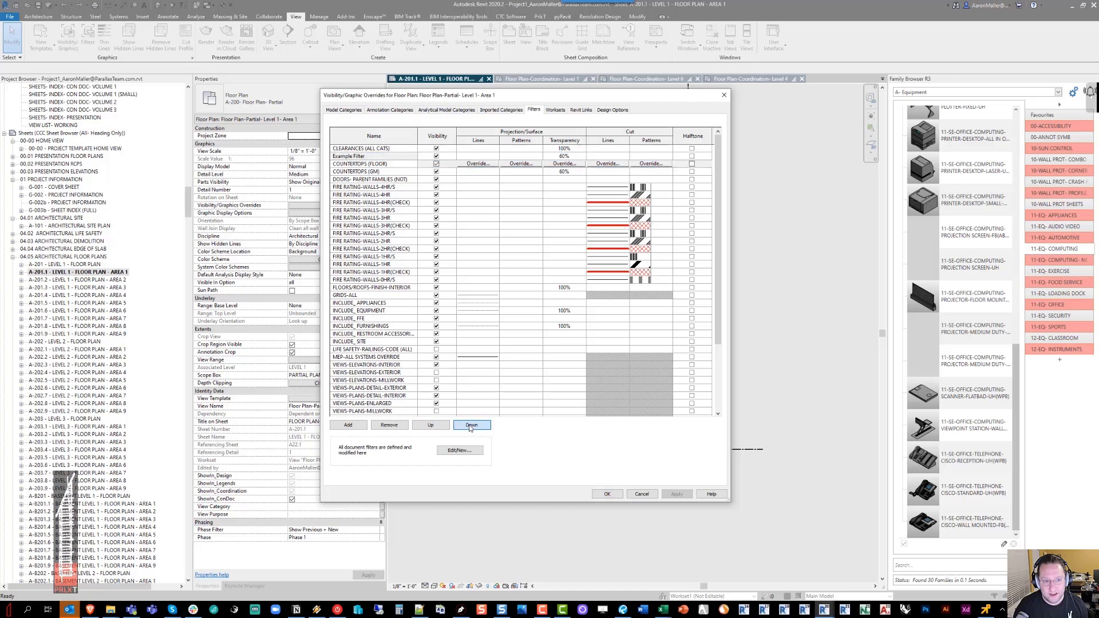
{"action": "left_click", "coordinate": [471, 425]}
{"action": "left_click", "coordinate": [471, 425]}
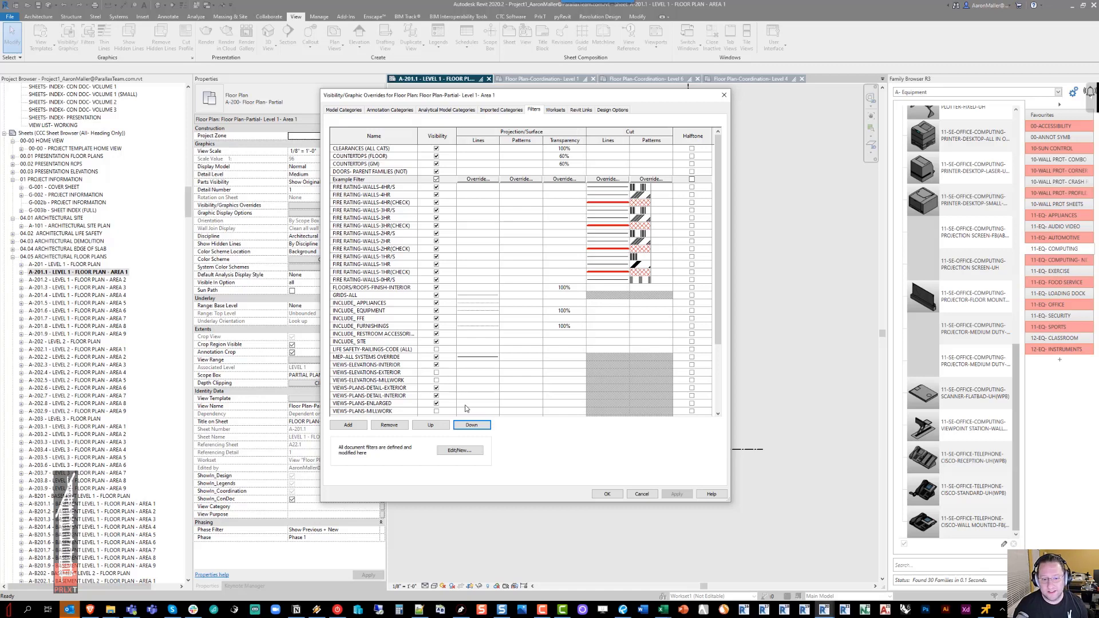
{"action": "left_click", "coordinate": [436, 426]}
{"action": "left_click", "coordinate": [437, 427]}
{"action": "left_click", "coordinate": [438, 427]}
{"action": "left_click", "coordinate": [438, 427]}
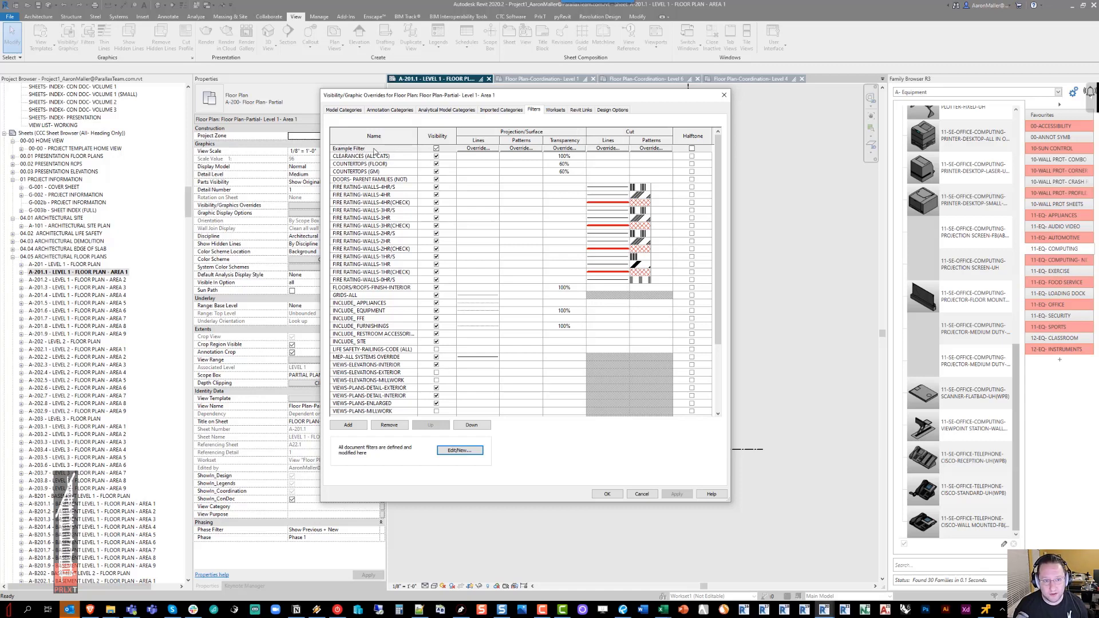
Override the projection line color of Example Filter with Blue
{"action": "left_click", "coordinate": [479, 148]}
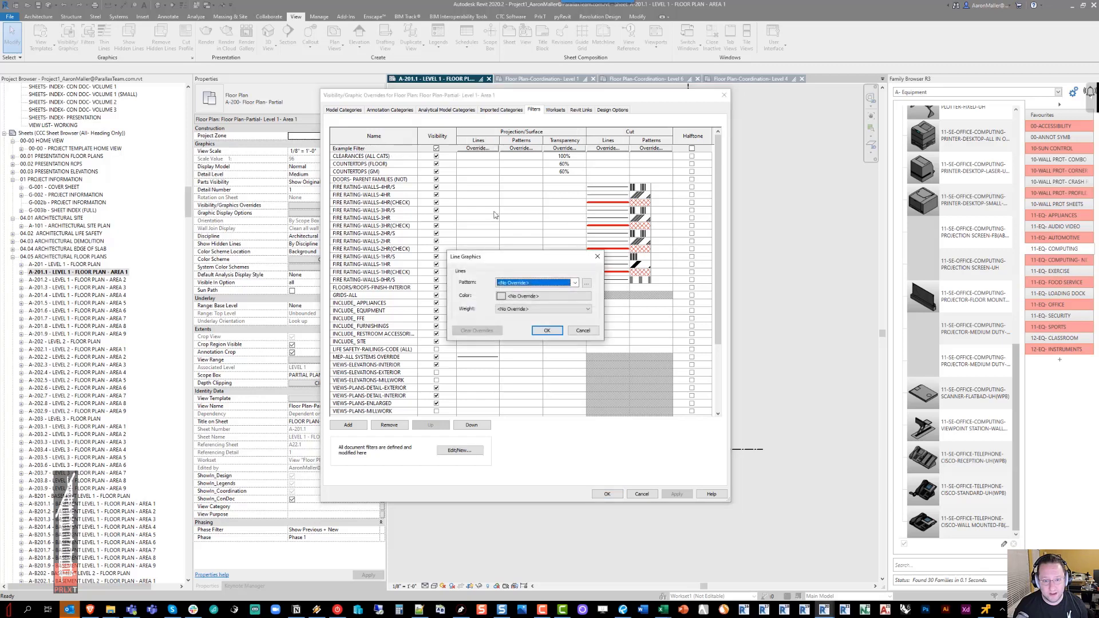
{"action": "left_click", "coordinate": [520, 297]}
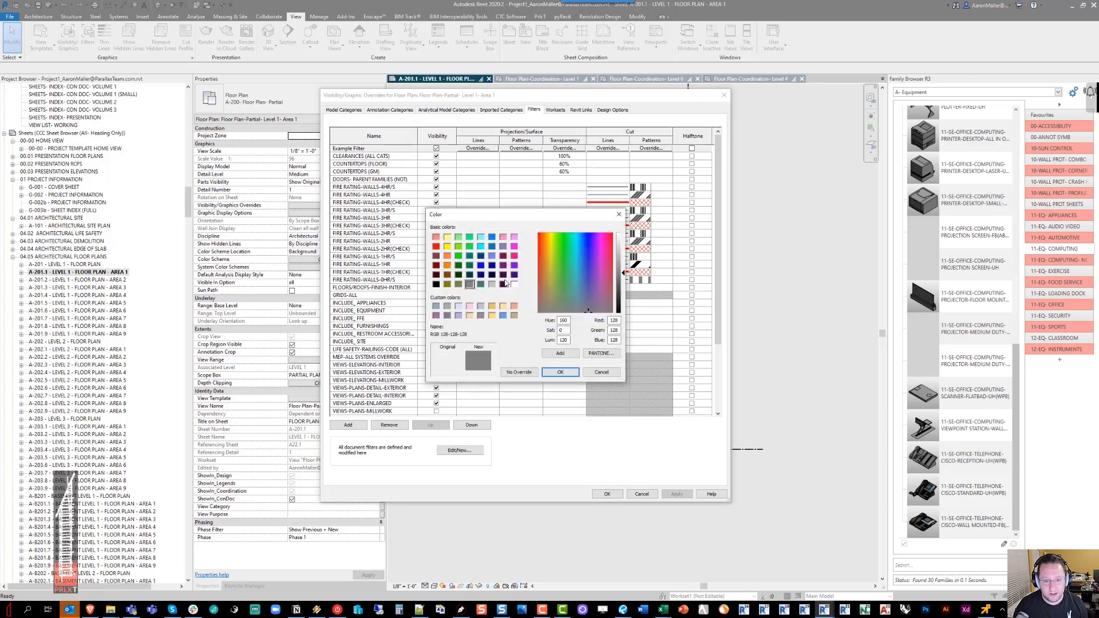
{"action": "left_click", "coordinate": [481, 266]}
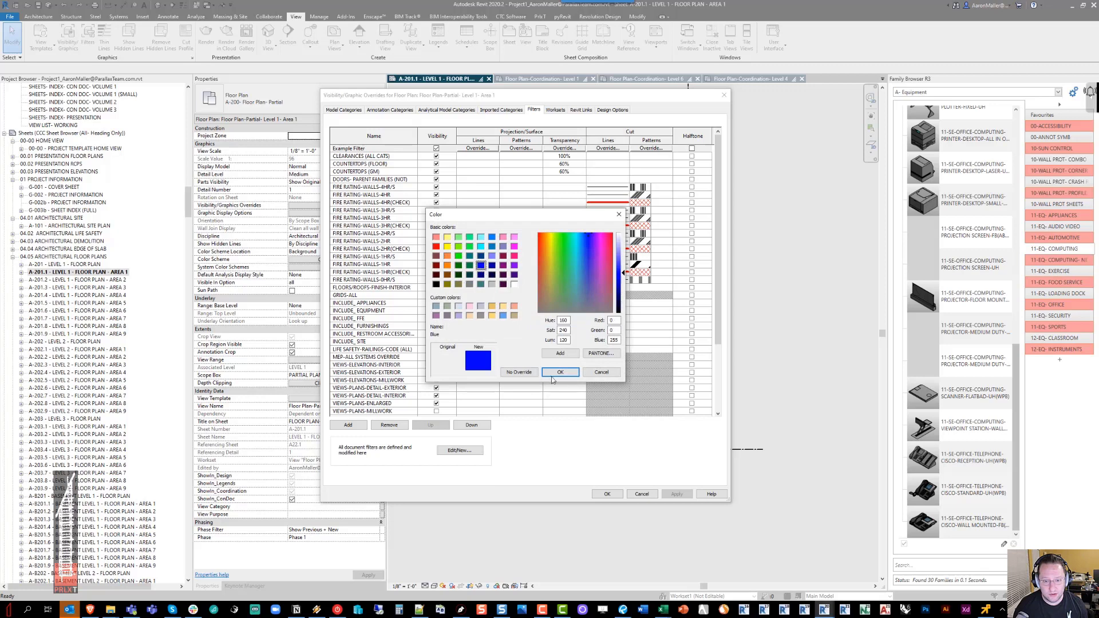
{"action": "left_click", "coordinate": [560, 371]}
{"action": "left_click", "coordinate": [542, 342]}
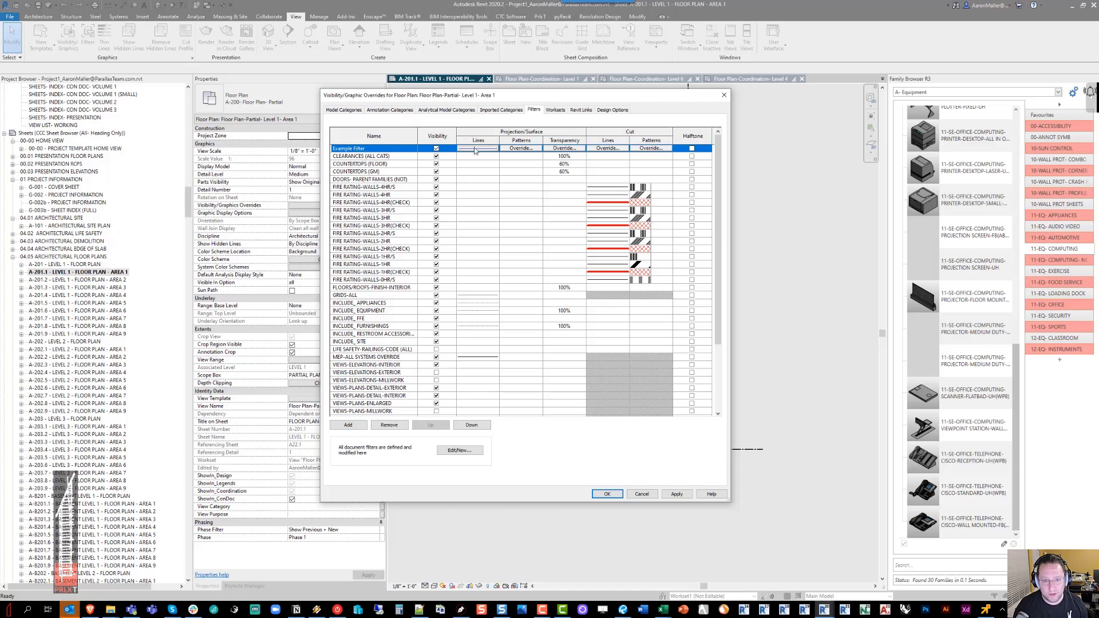
Override the cut line color of Example Filter with Blue
{"action": "left_click", "coordinate": [597, 149]}
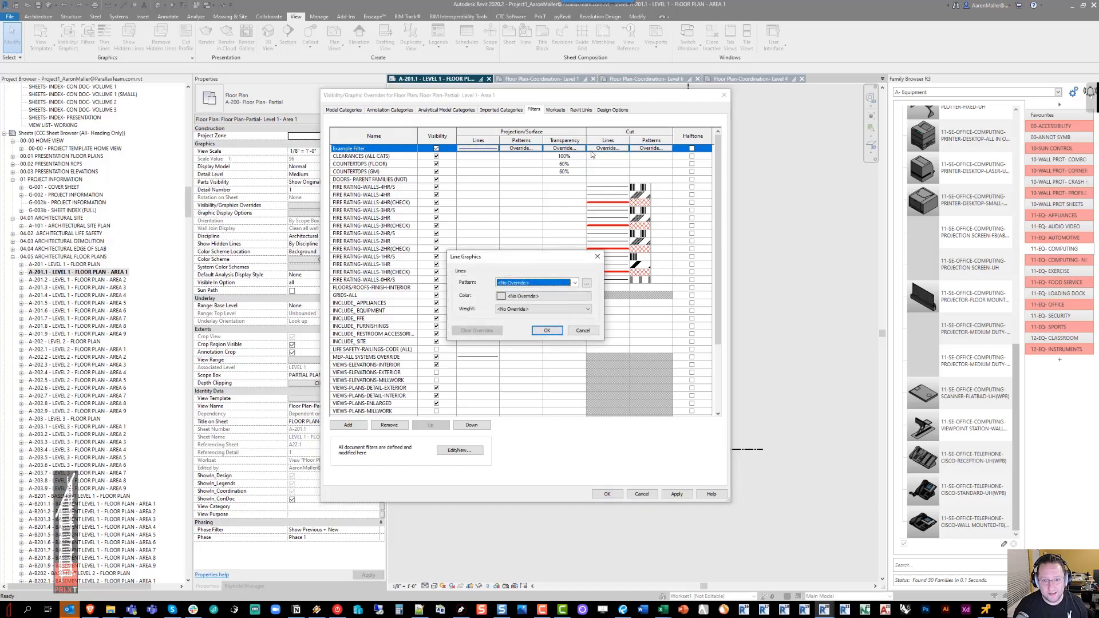
{"action": "left_click", "coordinate": [515, 295]}
{"action": "left_click", "coordinate": [480, 266]}
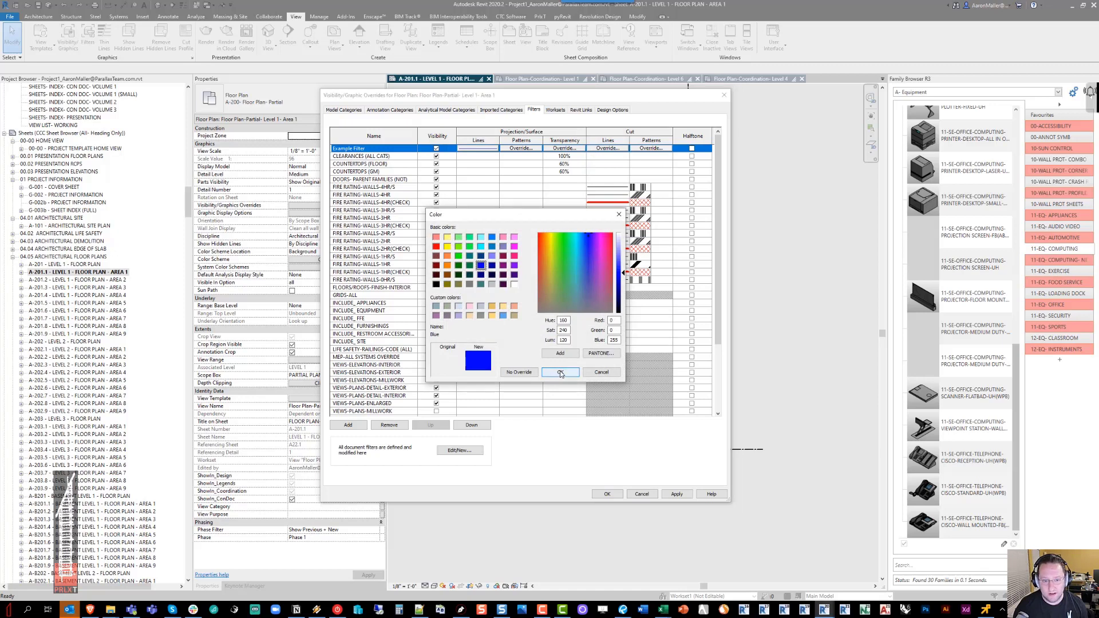
{"action": "left_click", "coordinate": [560, 373]}
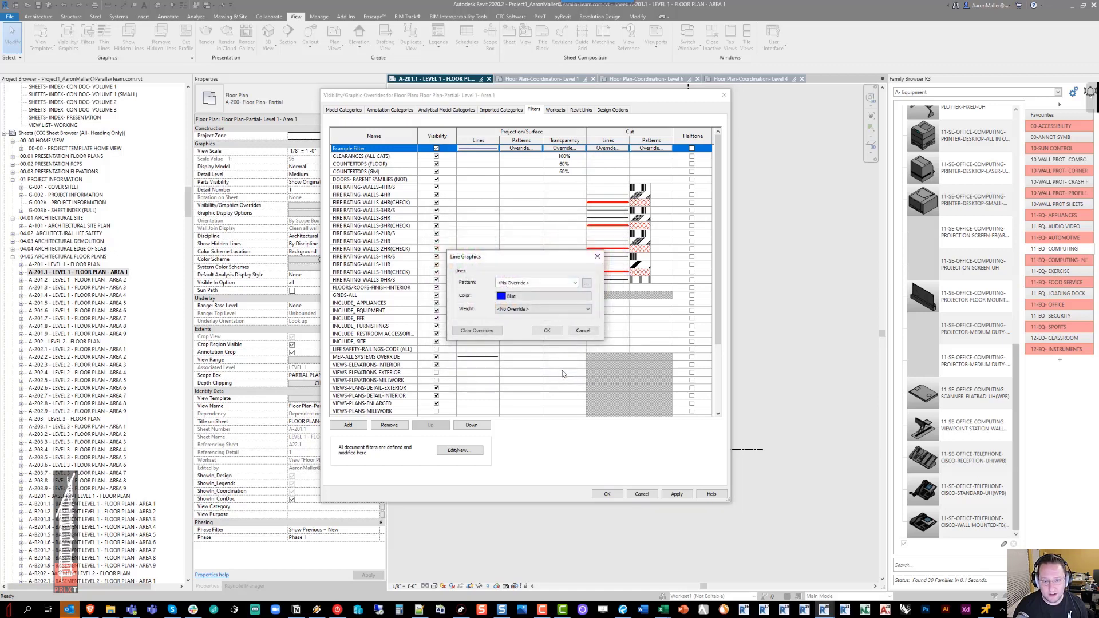
{"action": "left_click", "coordinate": [547, 330]}
Set the projection line color of Example Filter to Cyan and accept the plan's visibility/graphics overrides
{"action": "left_click", "coordinate": [478, 149]}
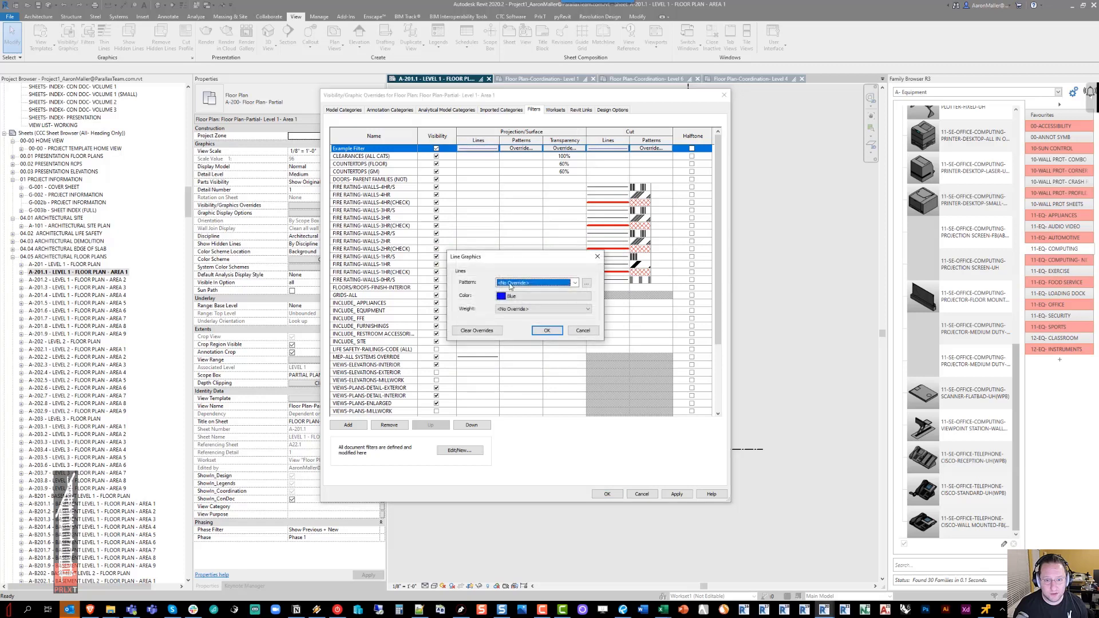
{"action": "left_click", "coordinate": [515, 296]}
{"action": "left_click", "coordinate": [480, 246]}
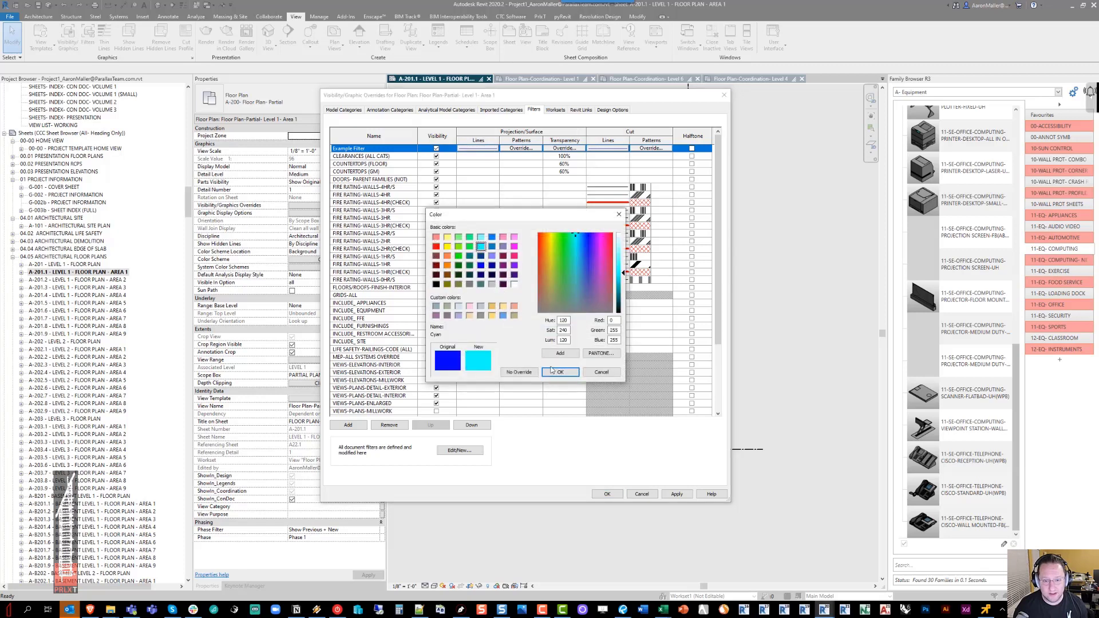
{"action": "left_click", "coordinate": [560, 371]}
{"action": "left_click", "coordinate": [547, 330]}
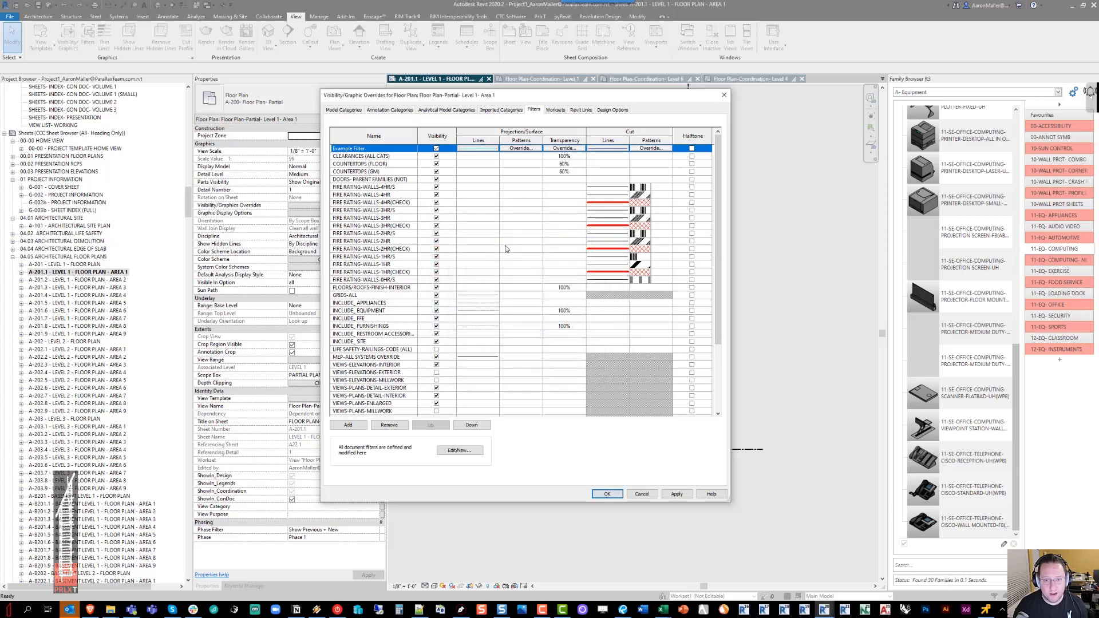
{"action": "left_click", "coordinate": [606, 493]}
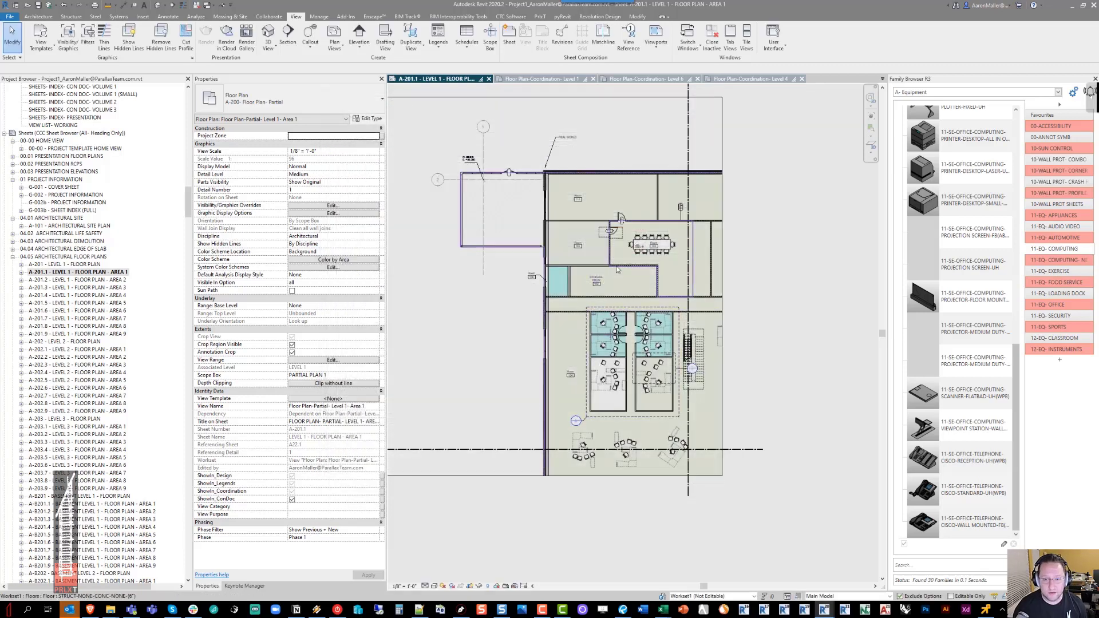
Set the Comments of door 119, between rooms 110 and 104, to TRAINING and check its graphics in the plan
{"action": "scroll", "coordinate": [622, 220], "scroll_direction": "up", "scroll_amount": 5}
{"action": "left_click", "coordinate": [622, 220]}
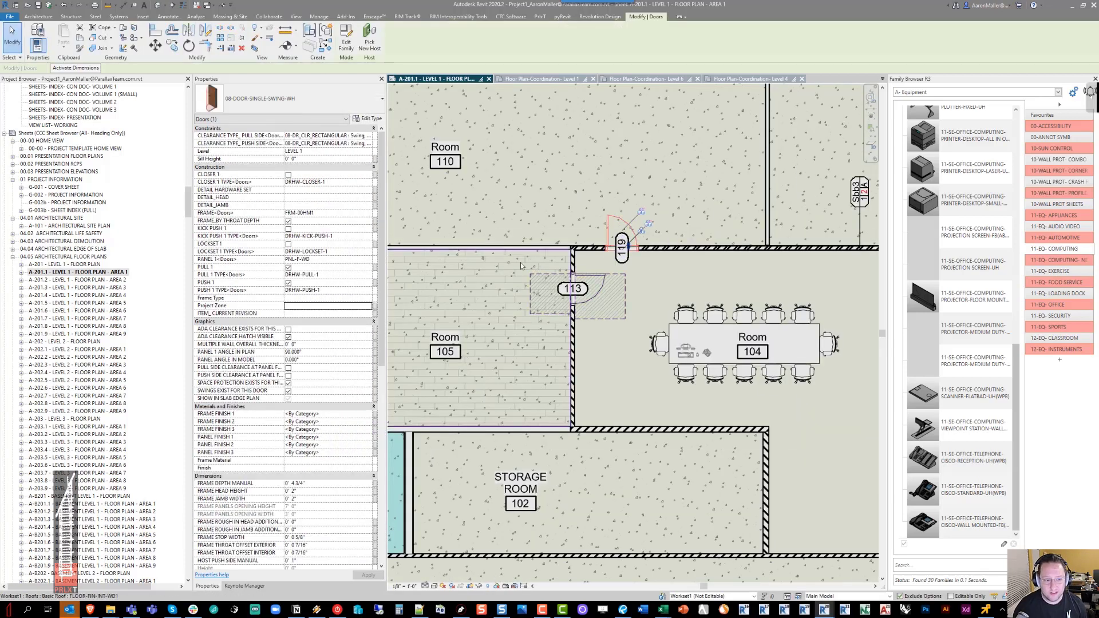
{"action": "scroll", "coordinate": [373, 338], "scroll_direction": "down", "scroll_amount": 10}
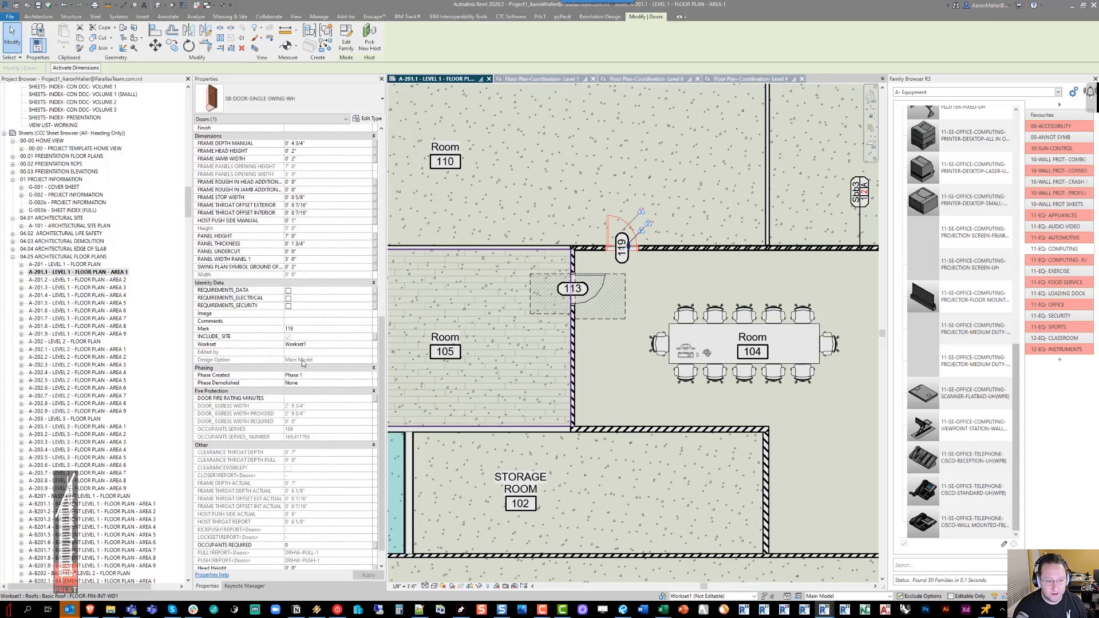
{"action": "left_click", "coordinate": [313, 321]}
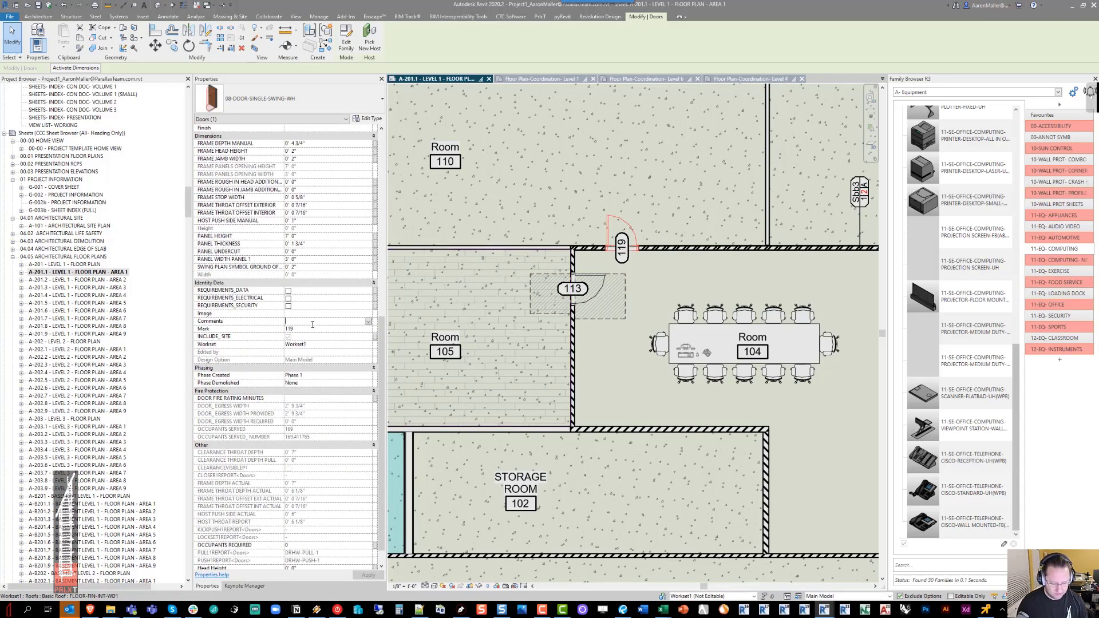
{"action": "type", "text": "TRAINING"}
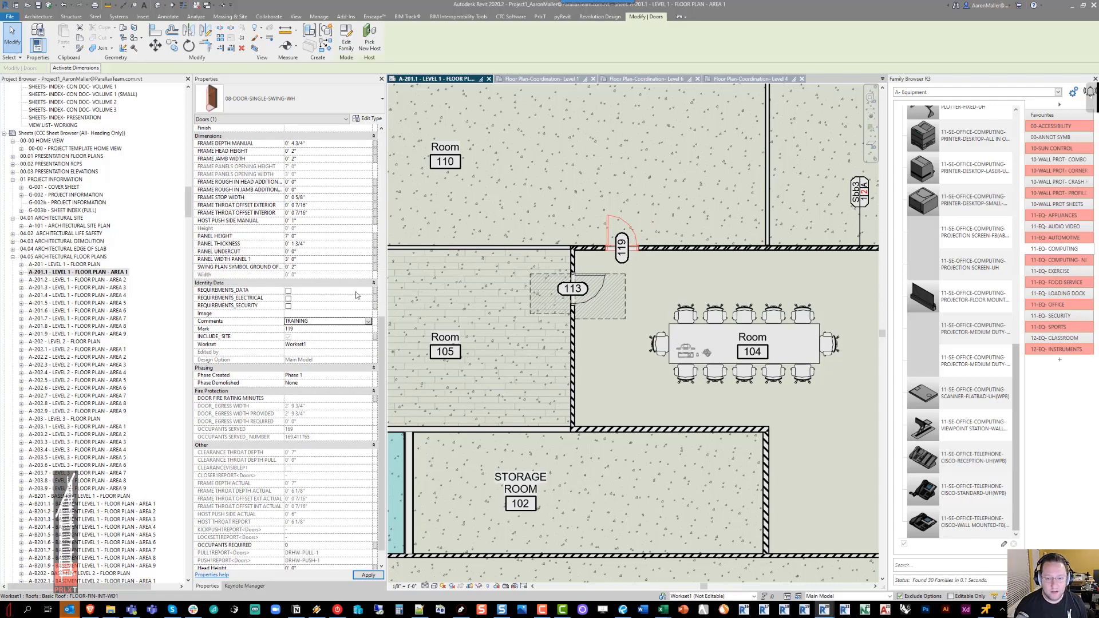
{"action": "left_click", "coordinate": [633, 299]}
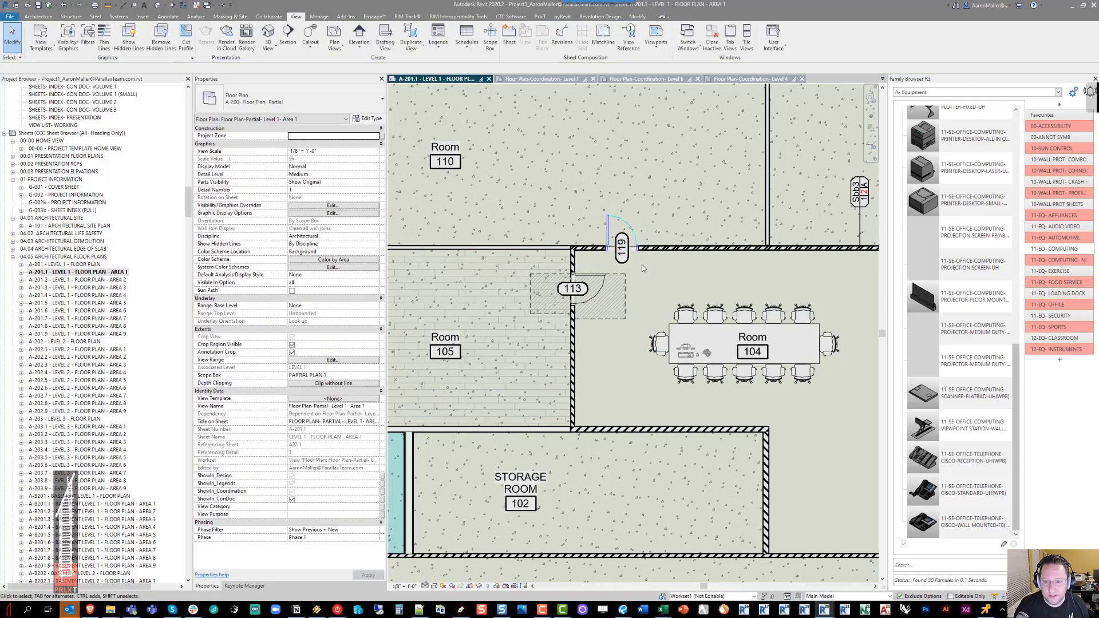
{"action": "scroll", "coordinate": [636, 237], "scroll_direction": "up", "scroll_amount": 3}
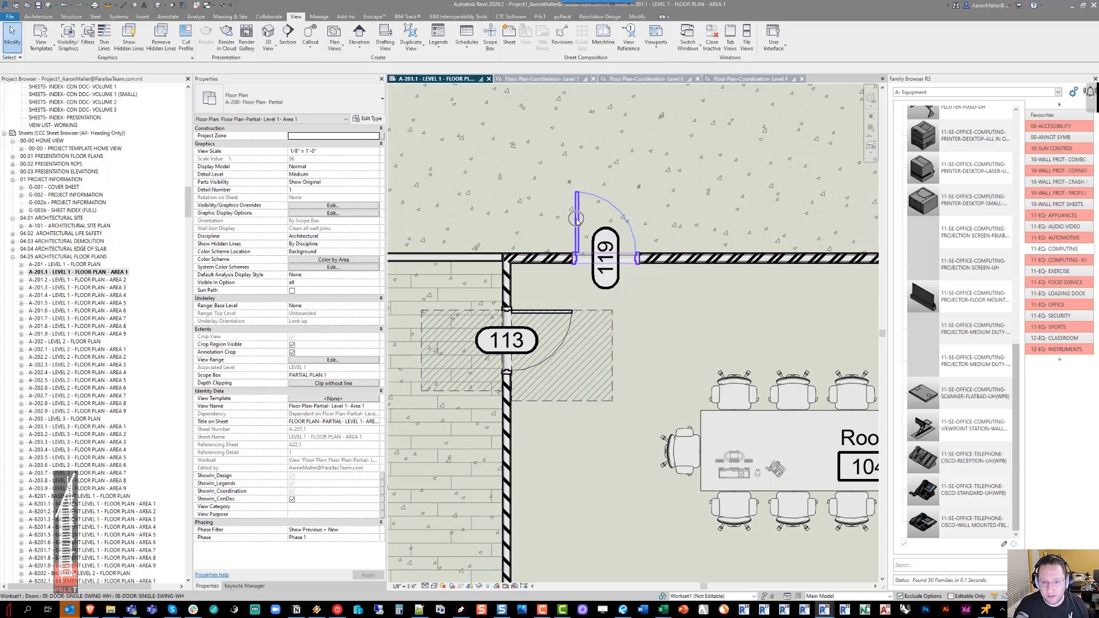
Open the Furnishings- Typical Desk model group in the upper-left office below the storage room for editing
{"action": "scroll", "coordinate": [595, 303], "scroll_direction": "down", "scroll_amount": 4}
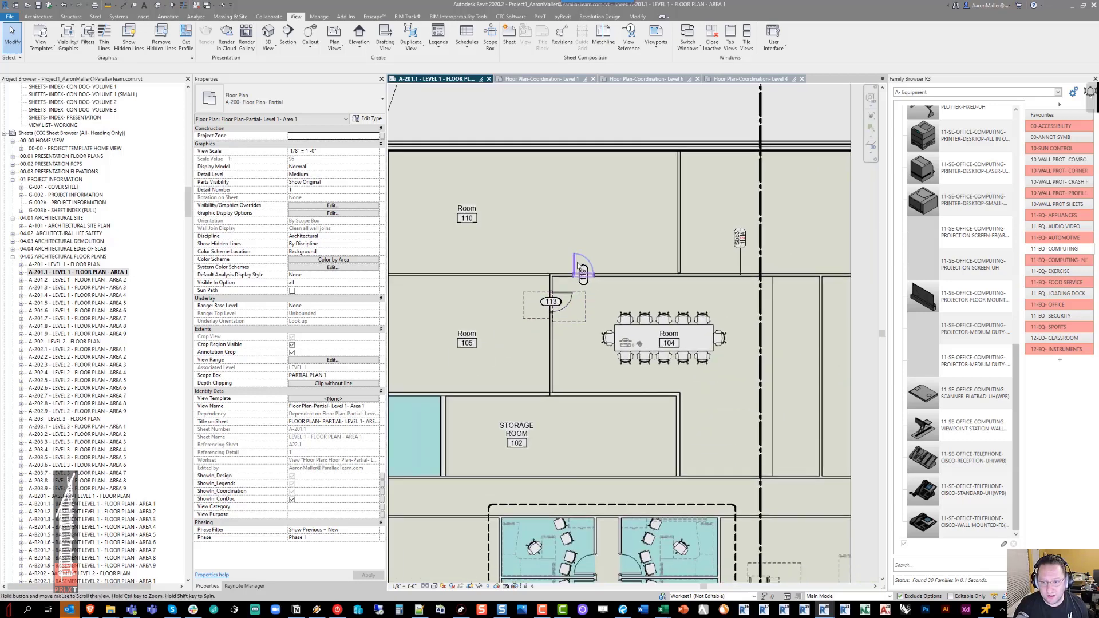
{"action": "middle_click_drag", "start_coordinate": [623, 310], "coordinate": [631, 168]}
{"action": "scroll", "coordinate": [631, 167], "scroll_direction": "down", "scroll_amount": 1}
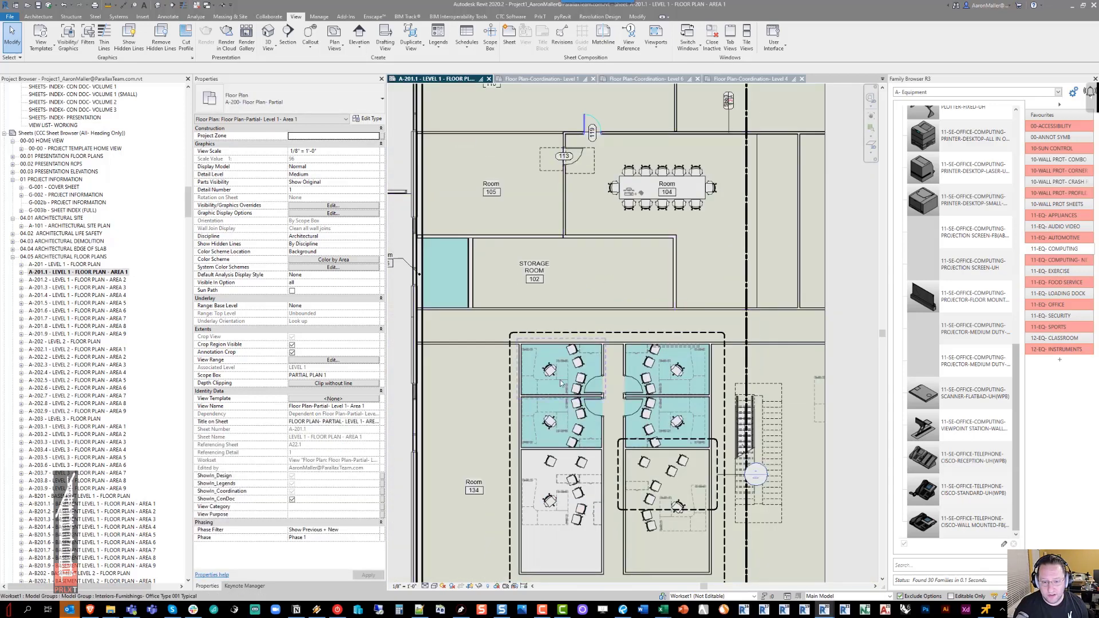
{"action": "left_click", "coordinate": [550, 369]}
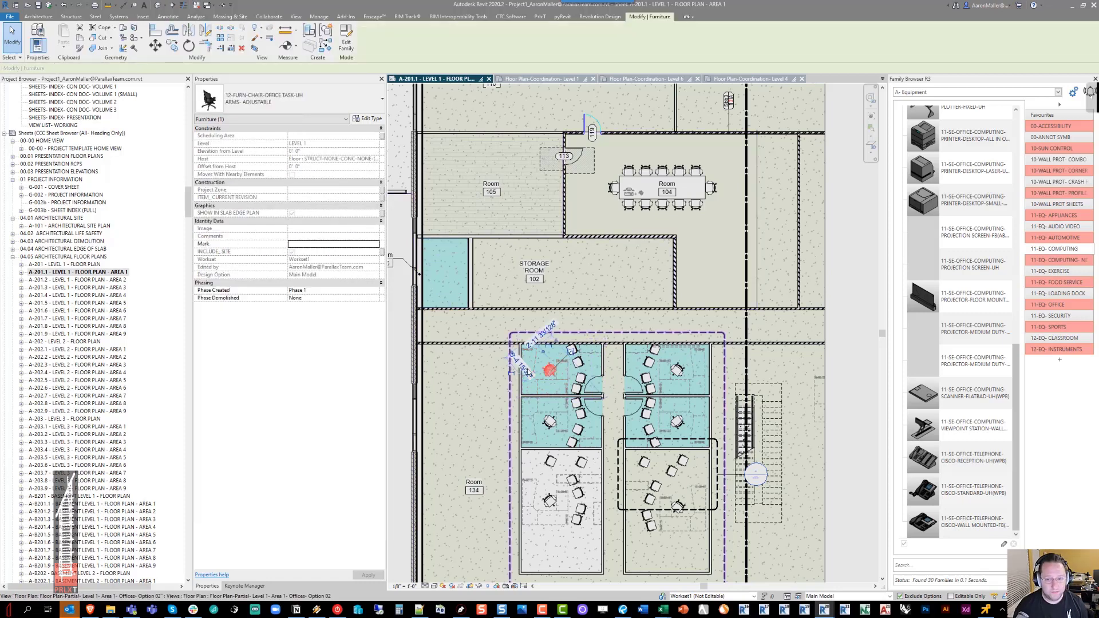
{"action": "key", "text": "Escape"}
{"action": "left_click", "coordinate": [544, 361]}
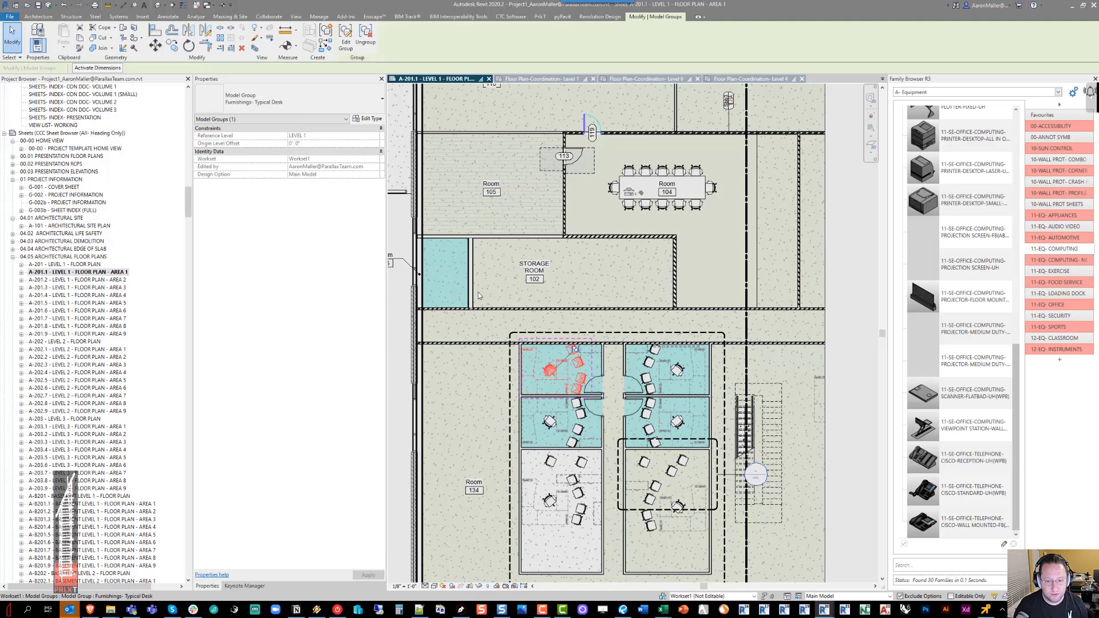
{"action": "left_click", "coordinate": [346, 37]}
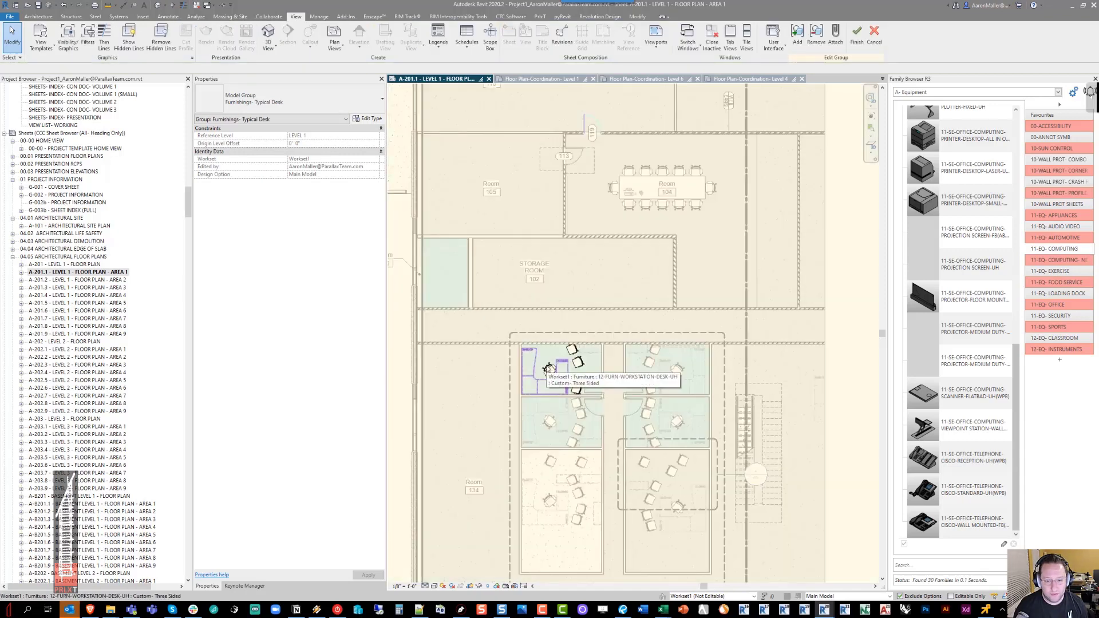
Set Comments to TRAINING for the group's task chair, workstation desk and two of the side chairs, and finish editing the group
{"action": "left_click", "coordinate": [556, 361]}
{"action": "scroll", "coordinate": [575, 358], "scroll_direction": "up", "scroll_amount": 2}
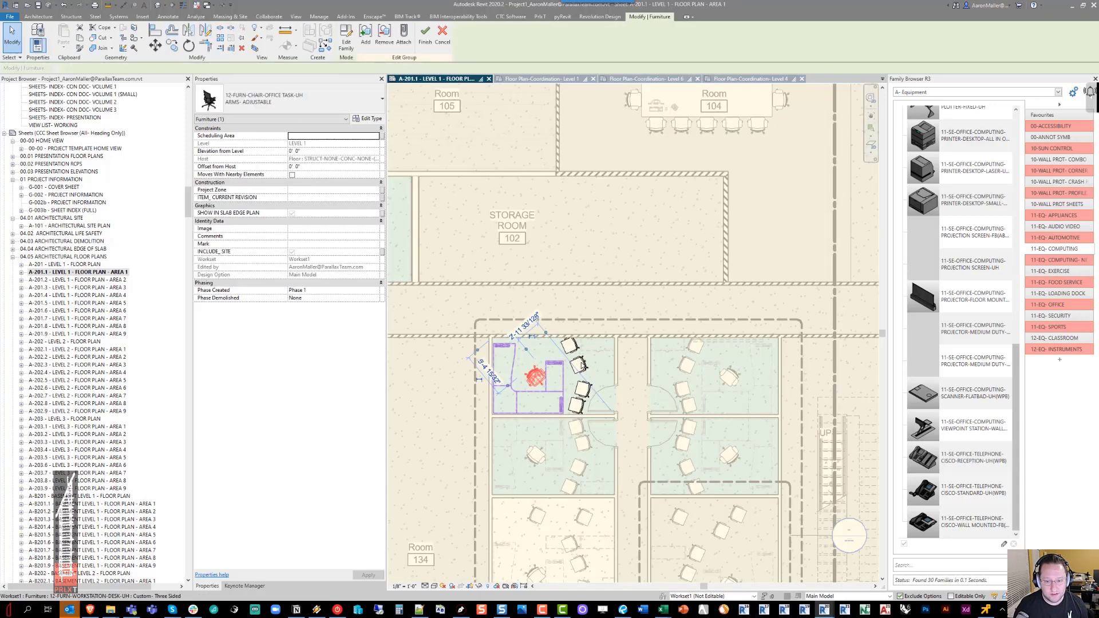
{"action": "left_click", "coordinate": [562, 372], "text": "ctrl"}
{"action": "left_click", "coordinate": [580, 364], "text": "ctrl"}
{"action": "left_click", "coordinate": [576, 405], "text": "ctrl"}
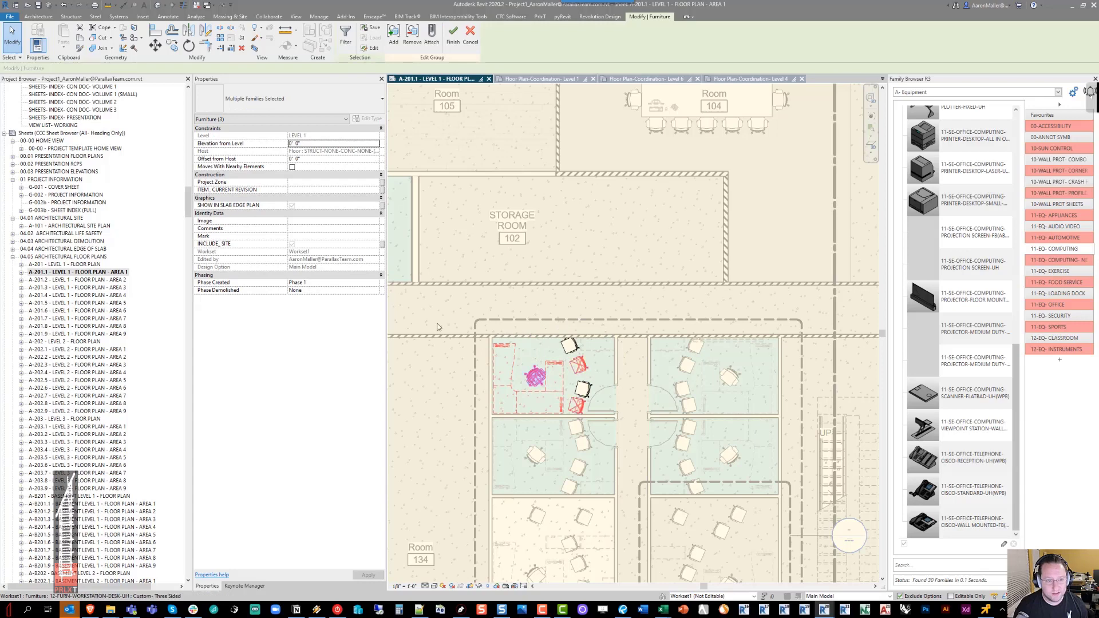
{"action": "left_click", "coordinate": [316, 229]}
{"action": "type", "text": "TRAINING"}
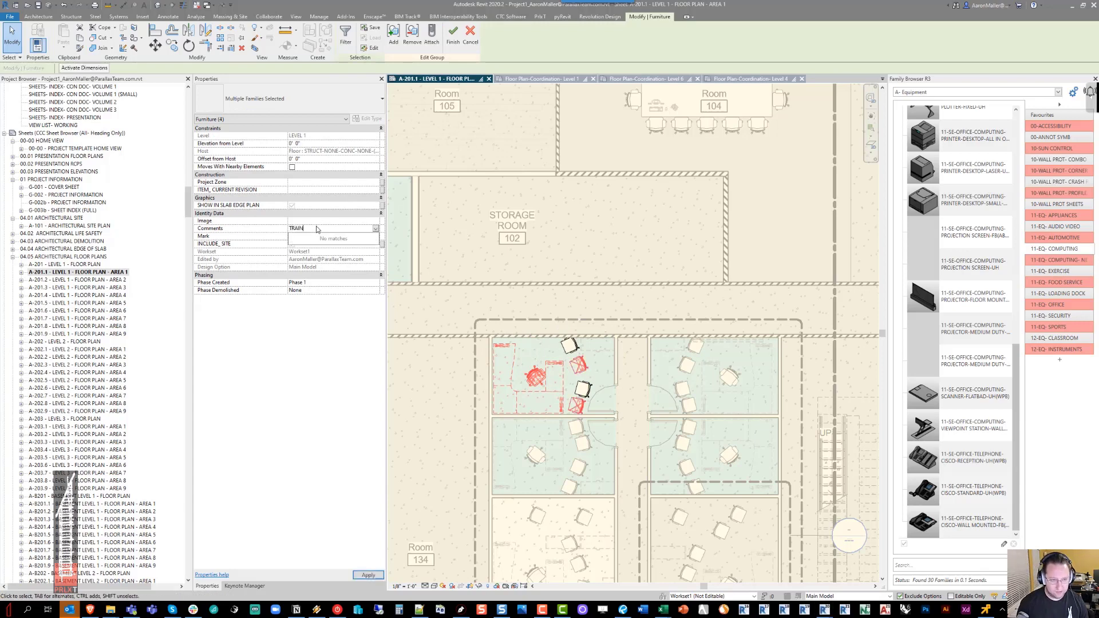
{"action": "left_click", "coordinate": [453, 36]}
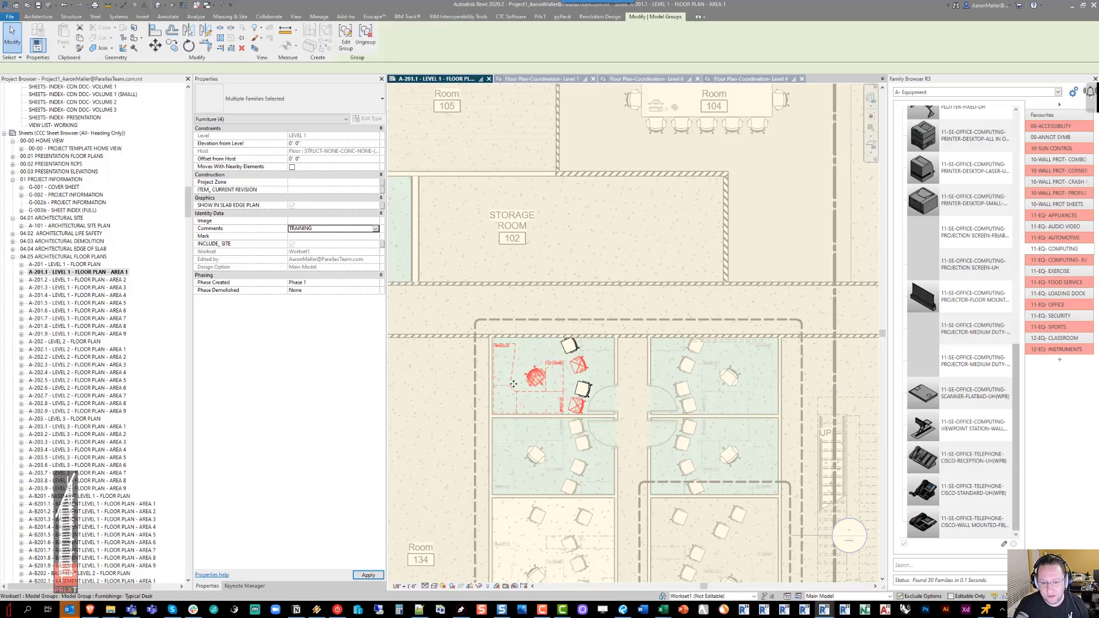
{"action": "key", "text": "Escape"}
{"action": "scroll", "coordinate": [572, 337], "scroll_direction": "down", "scroll_amount": 3}
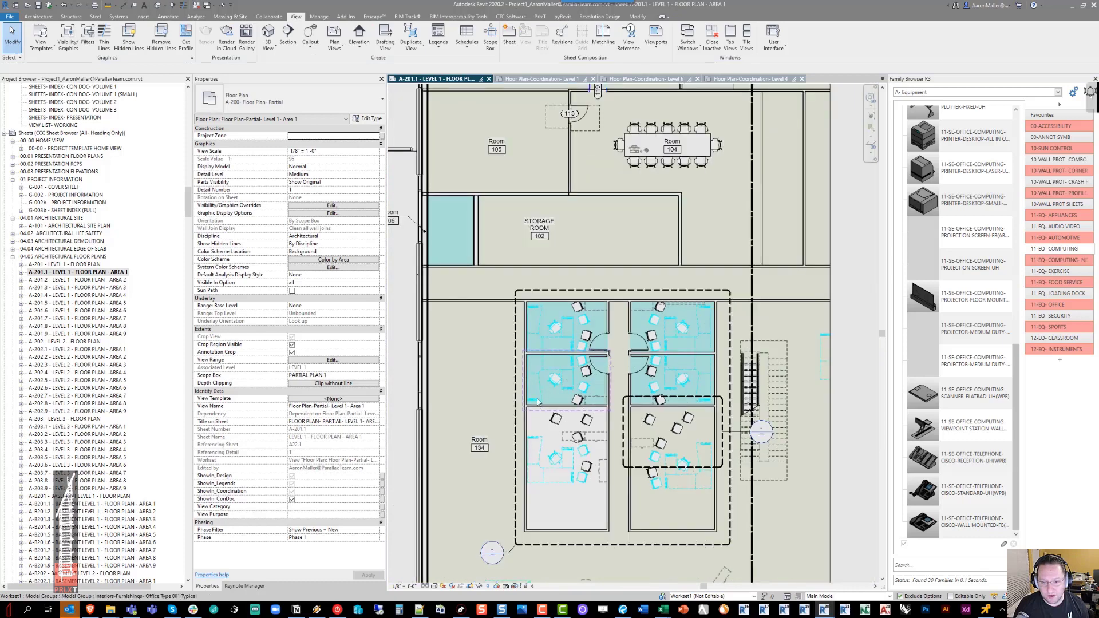
Open the filter overrides in the floor plan's visibility/graphics settings and position the dialog clear of the plan
{"action": "middle_click_drag", "start_coordinate": [572, 337], "coordinate": [613, 340]}
{"action": "scroll", "coordinate": [613, 337], "scroll_direction": "down", "scroll_amount": 1}
{"action": "middle_click_drag", "start_coordinate": [509, 316], "coordinate": [549, 323]}
{"action": "scroll", "coordinate": [705, 289], "scroll_direction": "up", "scroll_amount": 3}
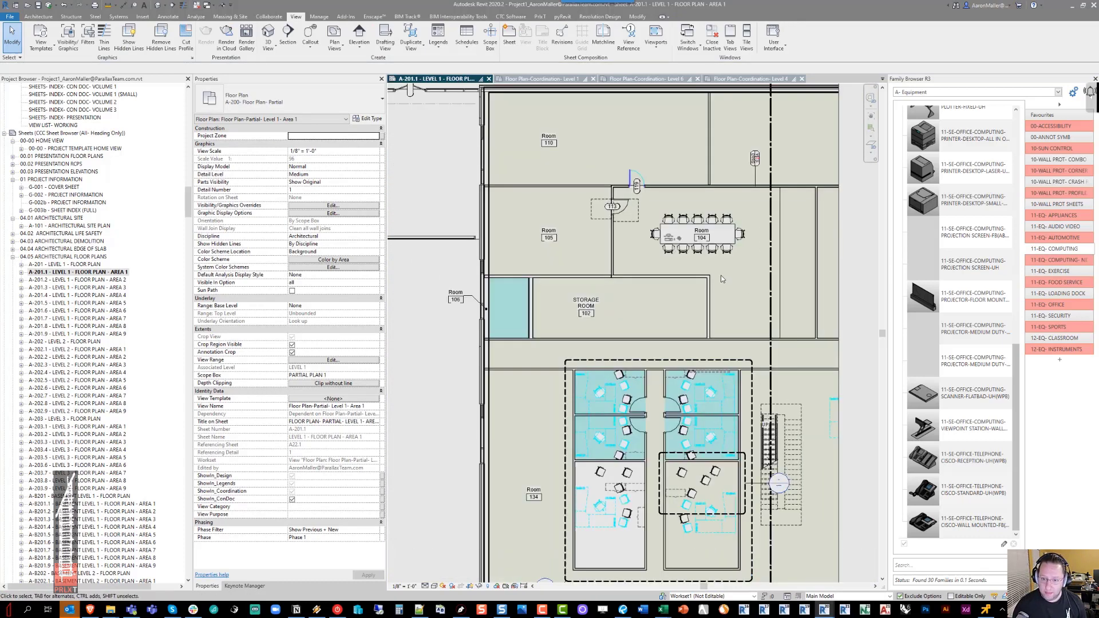
{"action": "key", "text": "v"}
{"action": "key", "text": "g"}
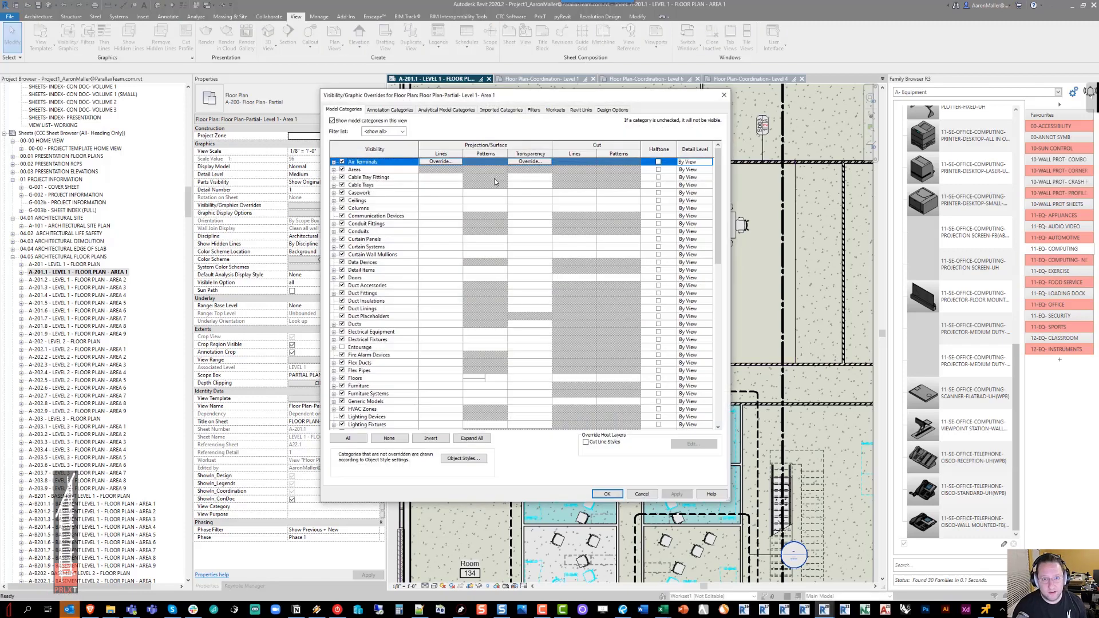
{"action": "left_click", "coordinate": [532, 111]}
{"action": "left_click_drag", "start_coordinate": [441, 98], "coordinate": [371, 121]}
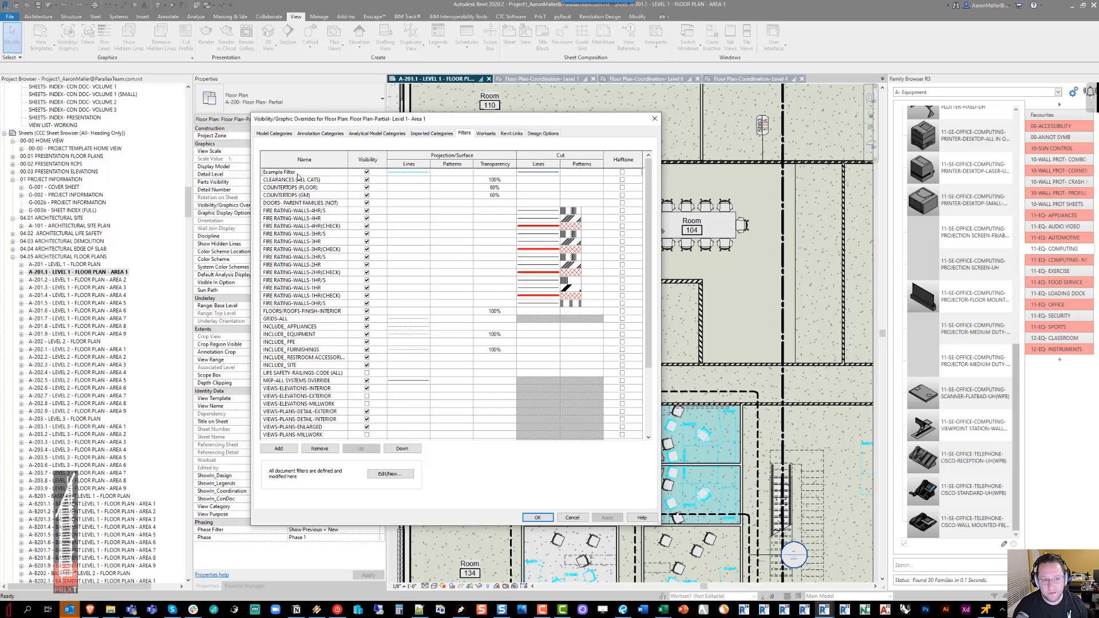
{"action": "left_click_drag", "start_coordinate": [427, 124], "coordinate": [321, 131]}
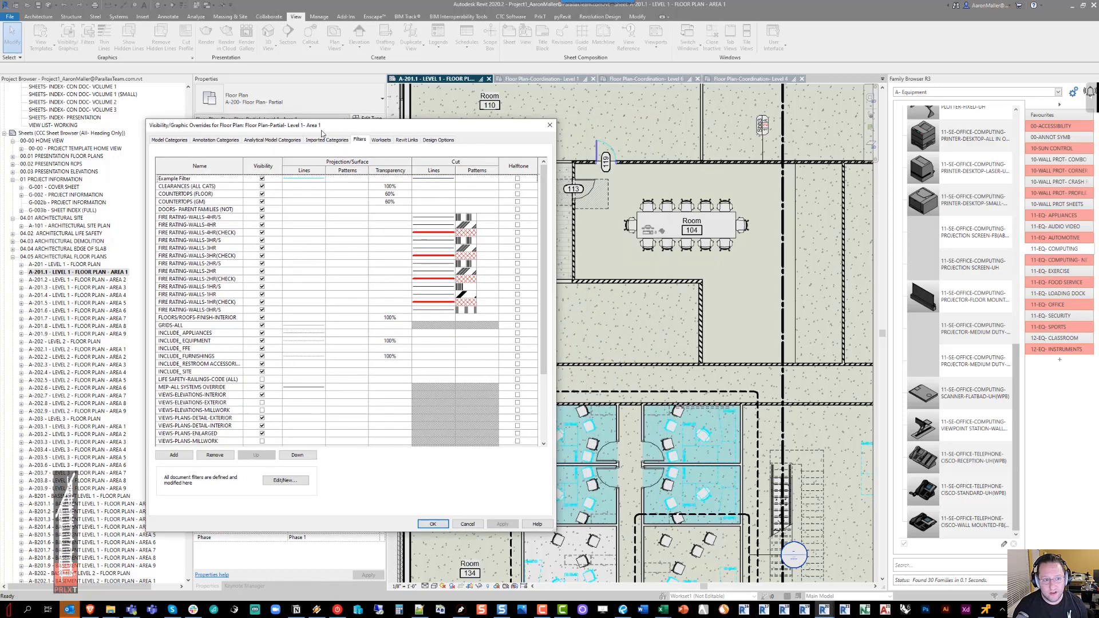
Turn off the visibility of Example Filter, apply it to the plan, and turn its visibility back on
{"action": "left_click", "coordinate": [262, 179]}
{"action": "left_click", "coordinate": [511, 524]}
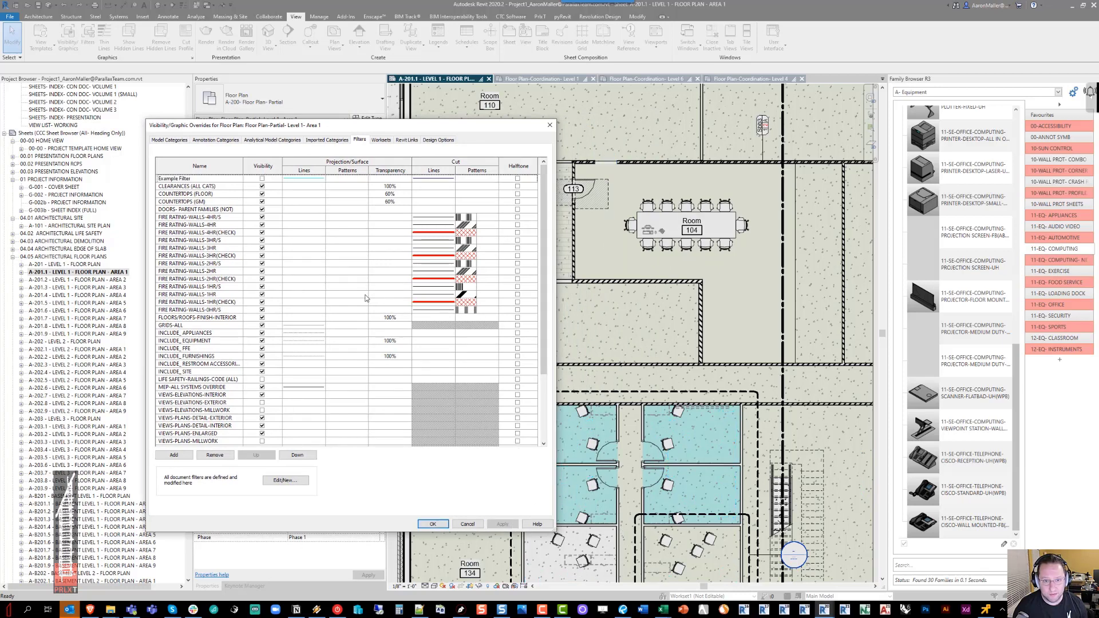
{"action": "left_click", "coordinate": [261, 179]}
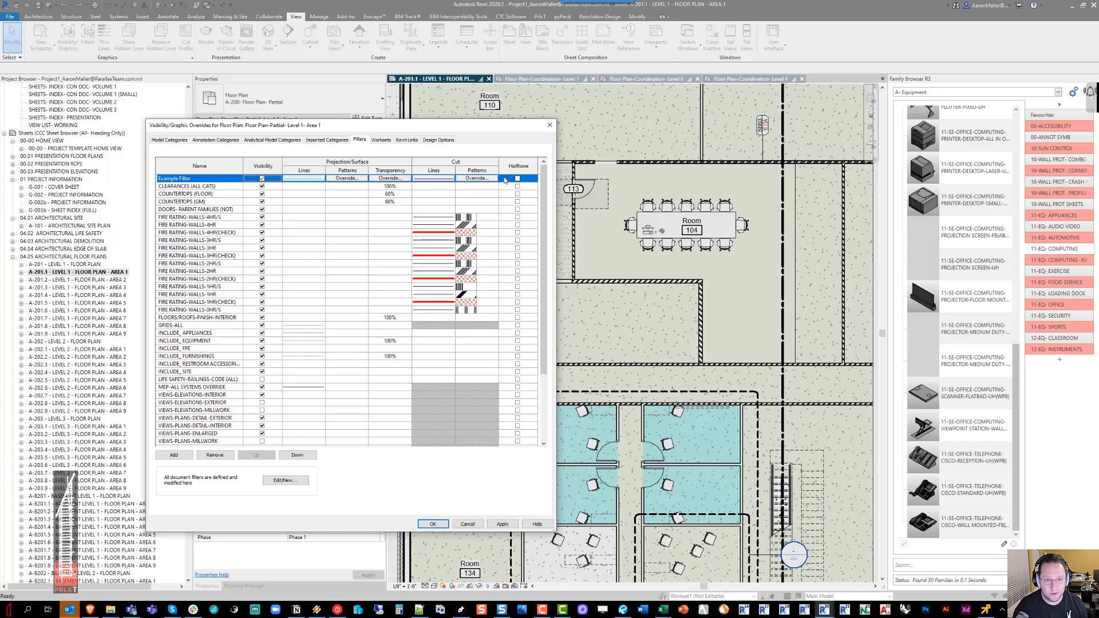
Set the surface transparency of Example Filter to 20% and apply the overrides to the plan
{"action": "left_click", "coordinate": [401, 179]}
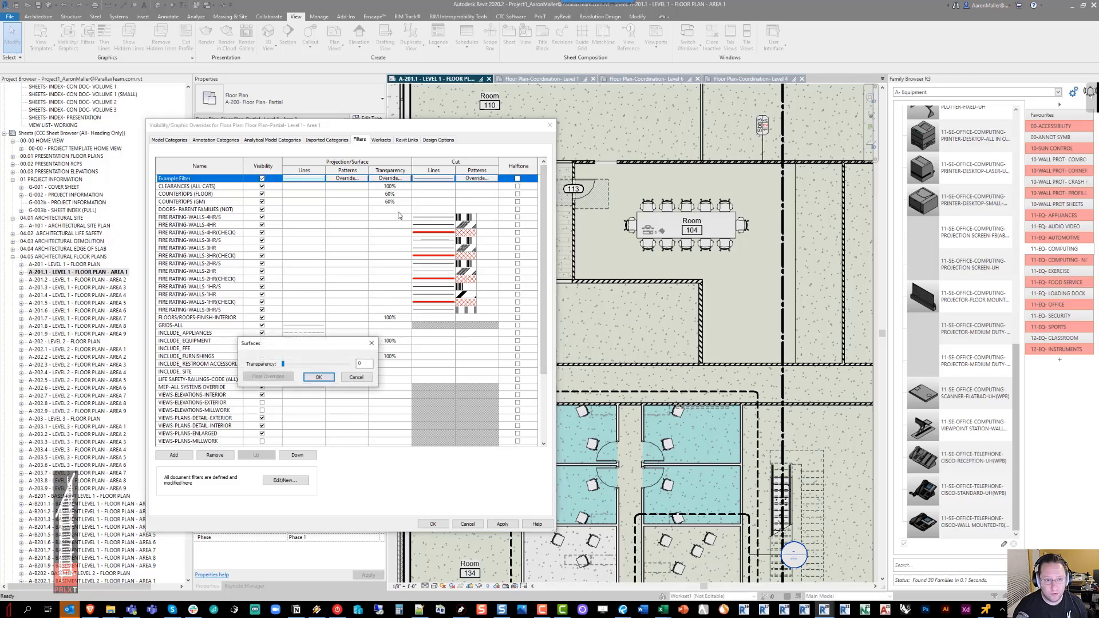
{"action": "left_click", "coordinate": [318, 378]}
{"action": "left_click", "coordinate": [502, 524]}
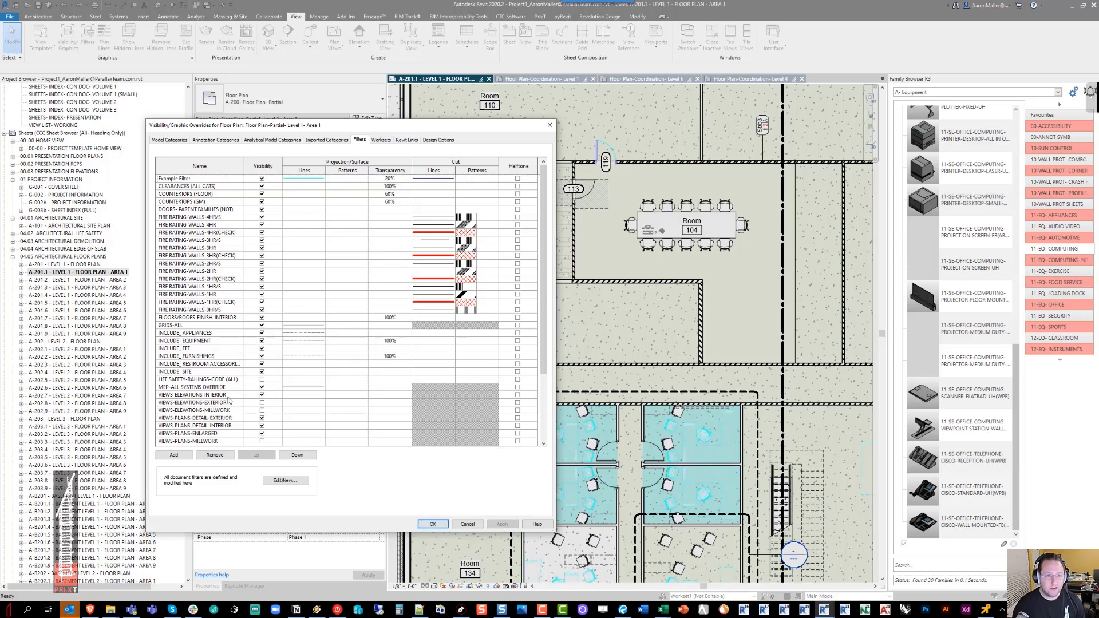
Review the order of the plan's filters from Example Filter down to VIEWS-PLANS-MILLWORK and accept the overrides
{"action": "left_click_drag", "start_coordinate": [332, 127], "coordinate": [519, 103]}
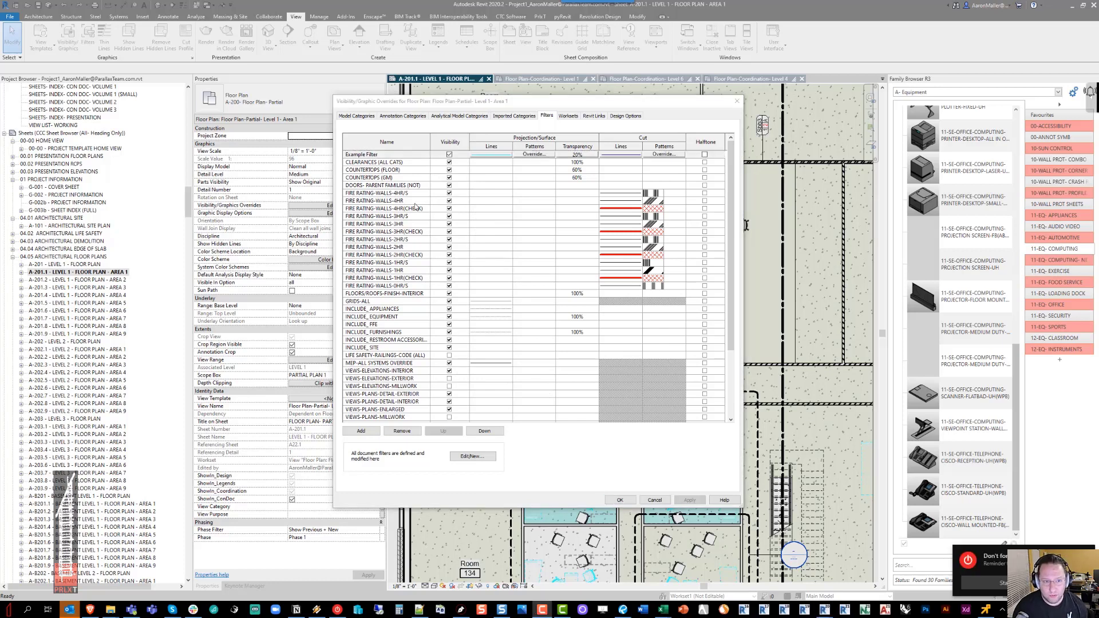
{"action": "left_click", "coordinate": [373, 155]}
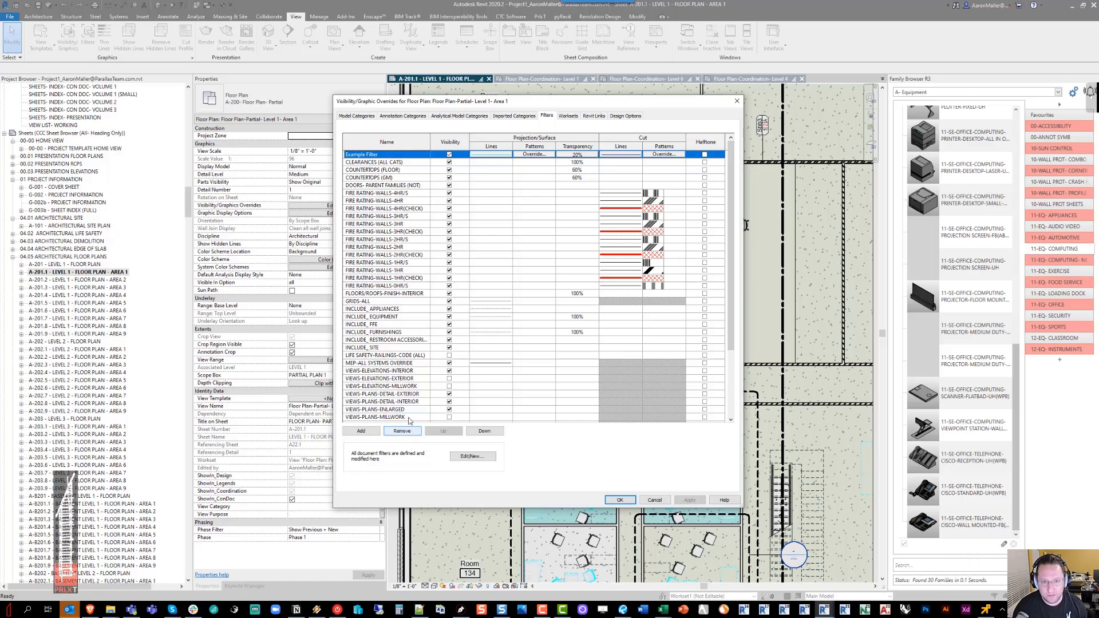
{"action": "left_click", "coordinate": [409, 163]}
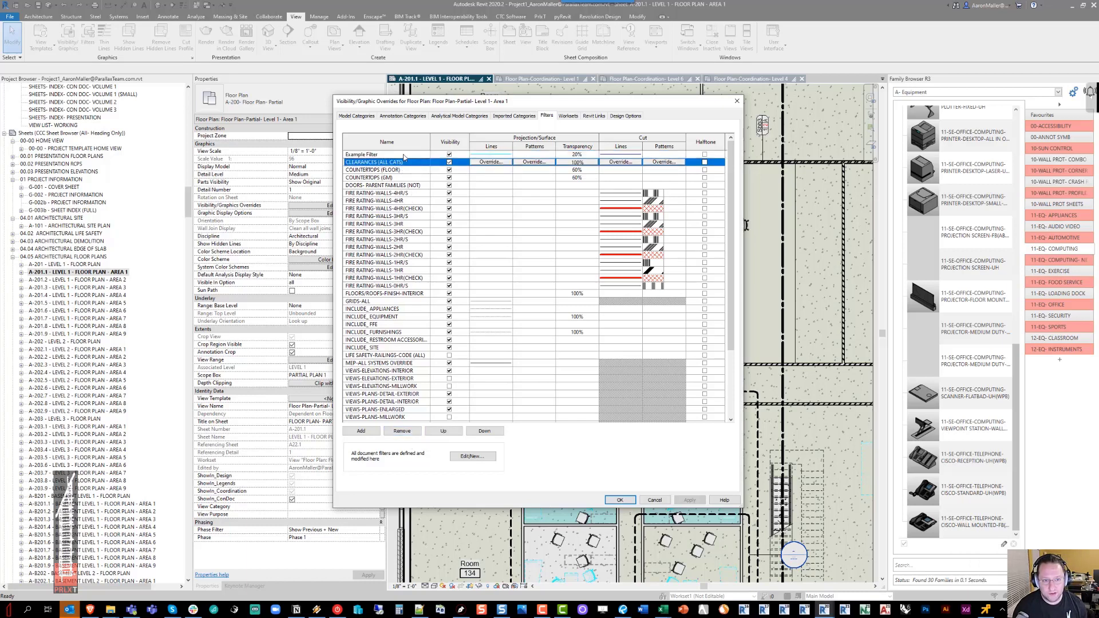
{"action": "left_click_drag", "start_coordinate": [459, 106], "coordinate": [281, 112]}
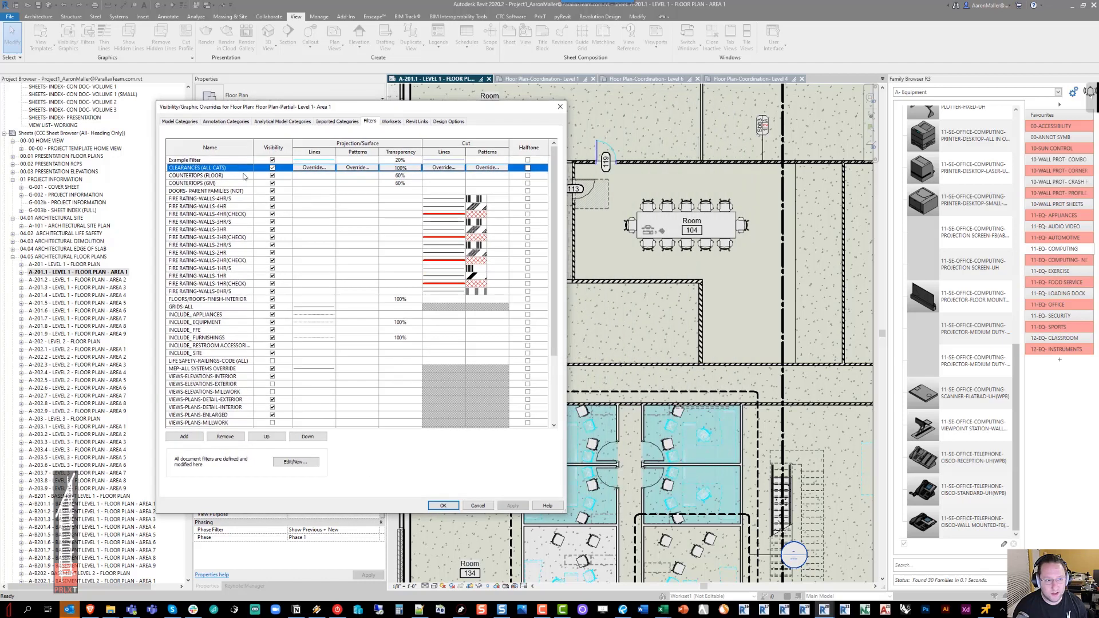
{"action": "left_click", "coordinate": [229, 422]}
{"action": "scroll", "coordinate": [227, 201], "scroll_direction": "up", "scroll_amount": 1}
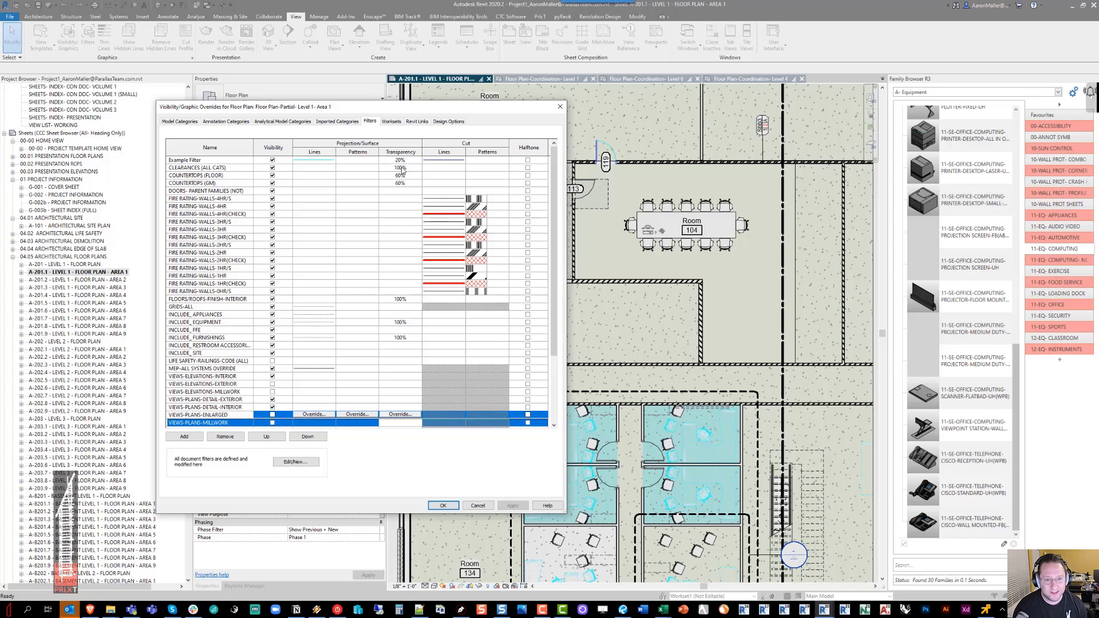
{"action": "left_click", "coordinate": [443, 505]}
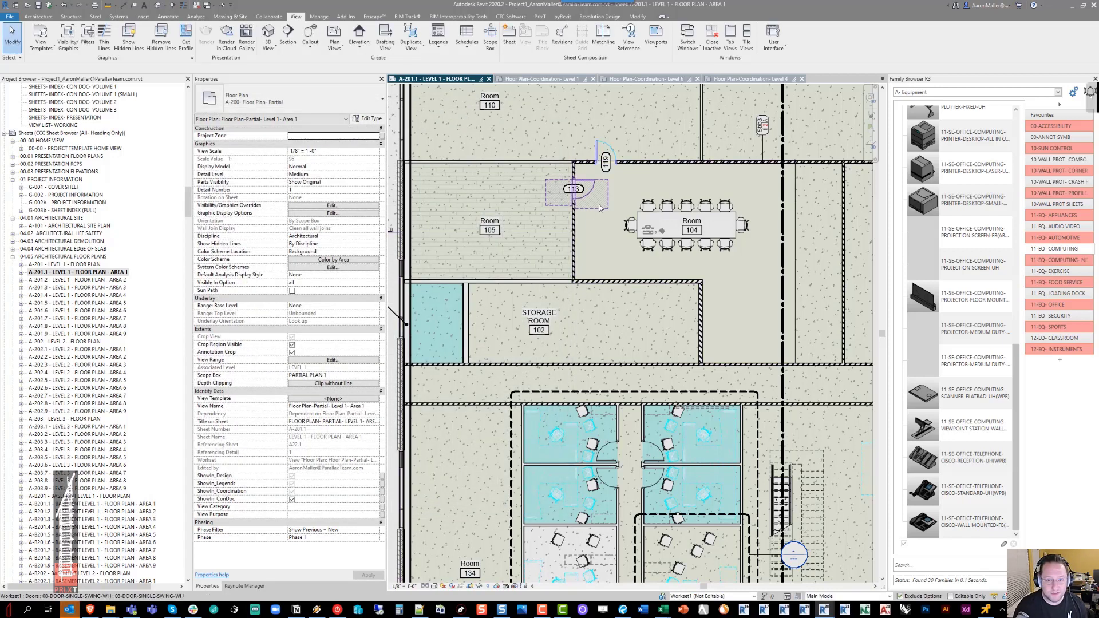
Isolate door 113 and the wall between rooms 105 and 104 in a 3D section box, viewed from the door side
{"action": "left_click", "coordinate": [582, 235]}
{"action": "left_click", "coordinate": [573, 234], "text": "ctrl"}
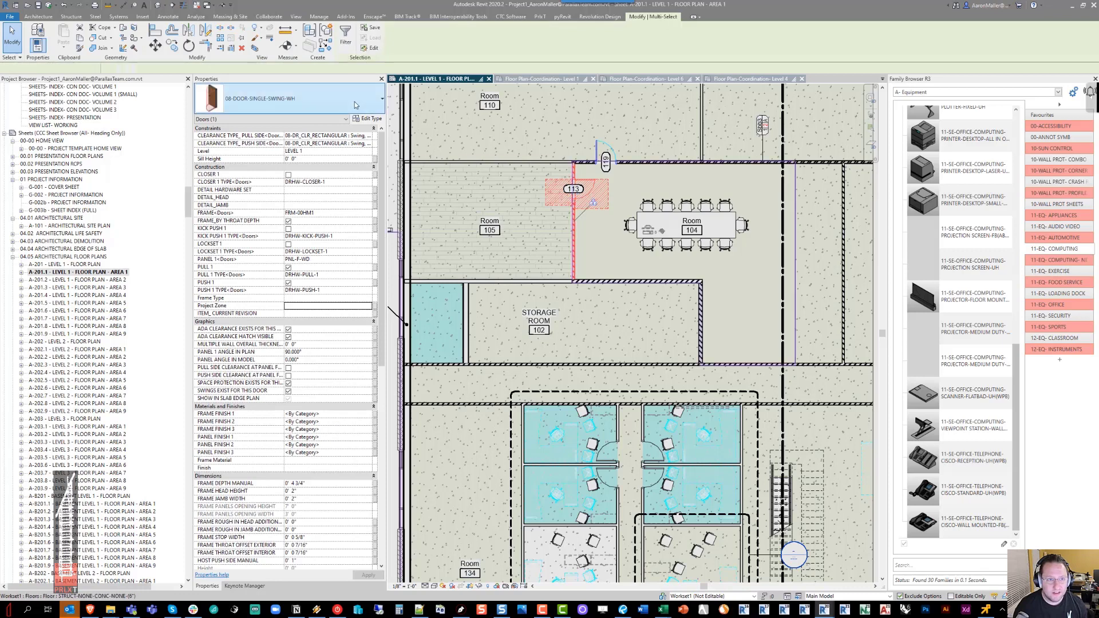
{"action": "left_click", "coordinate": [254, 48]}
{"action": "left_click", "coordinate": [550, 242]}
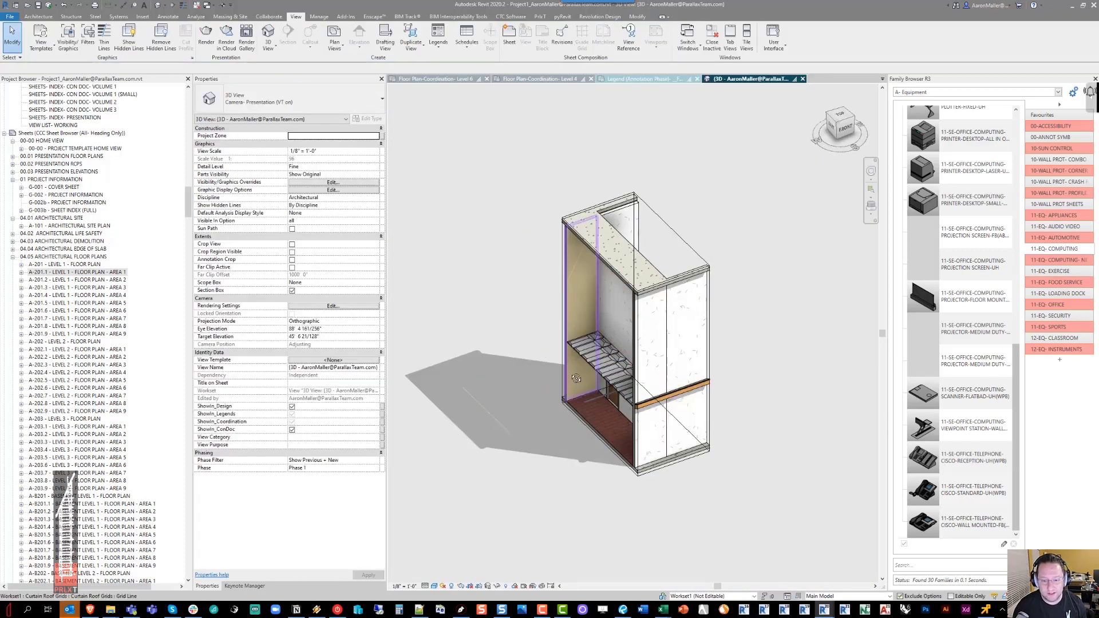
{"action": "middle_click_drag", "start_coordinate": [666, 356], "coordinate": [480, 299], "text": "shift"}
{"action": "scroll", "coordinate": [537, 308], "scroll_direction": "up", "scroll_amount": 3}
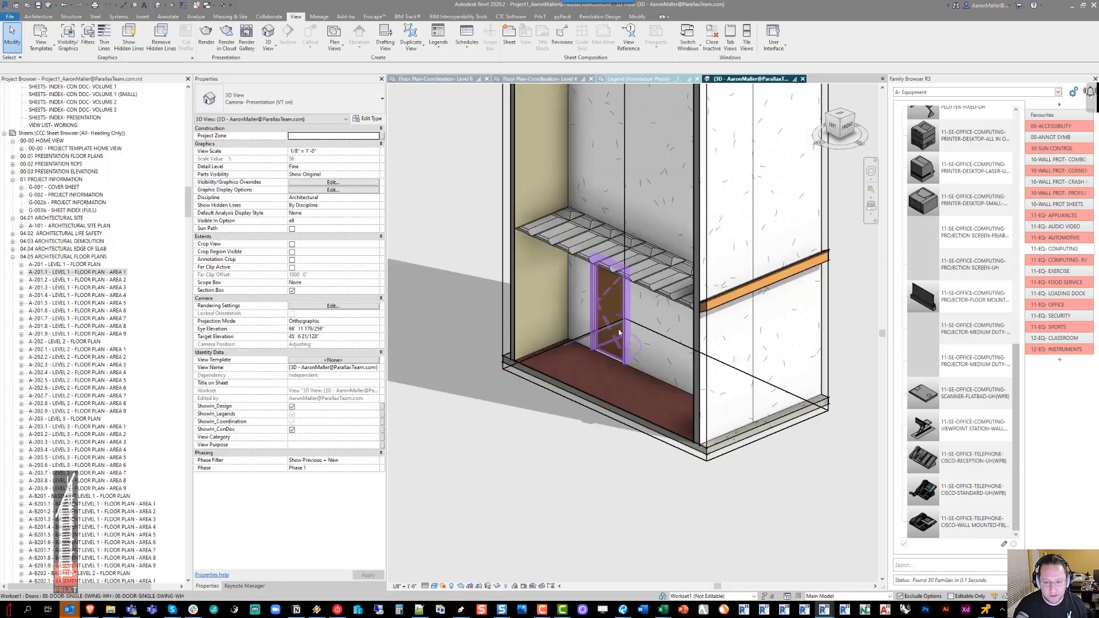
{"action": "middle_click_drag", "start_coordinate": [716, 344], "coordinate": [452, 372], "text": "shift"}
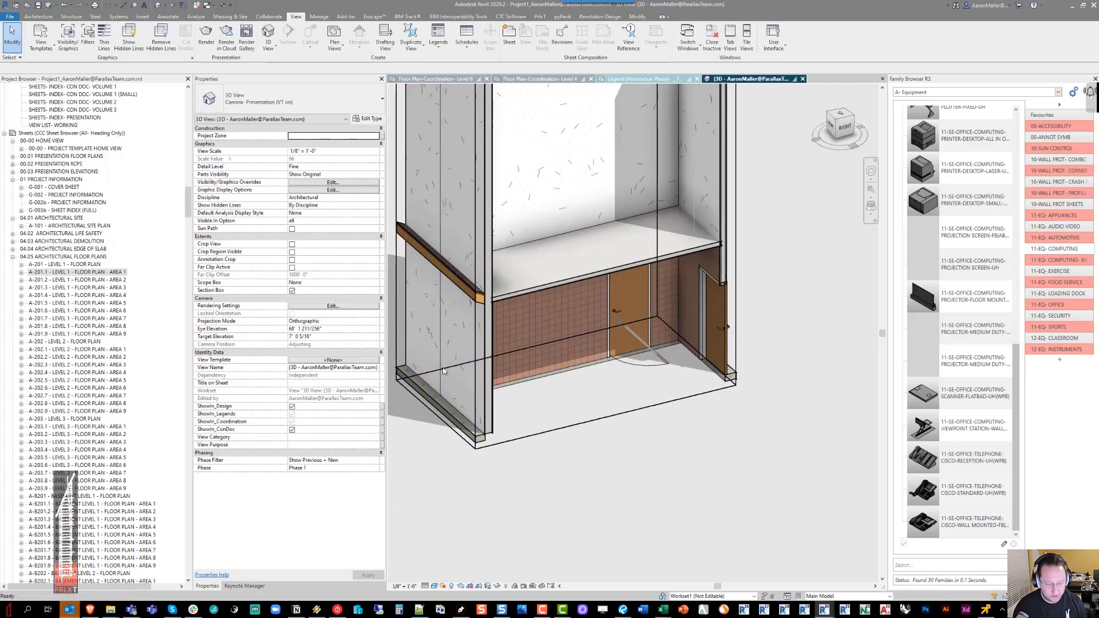
Show the two accessibility clearance subcategories and the space protection clearance subcategory of Doors in the 3D view
{"action": "key", "text": "v"}
{"action": "key", "text": "g"}
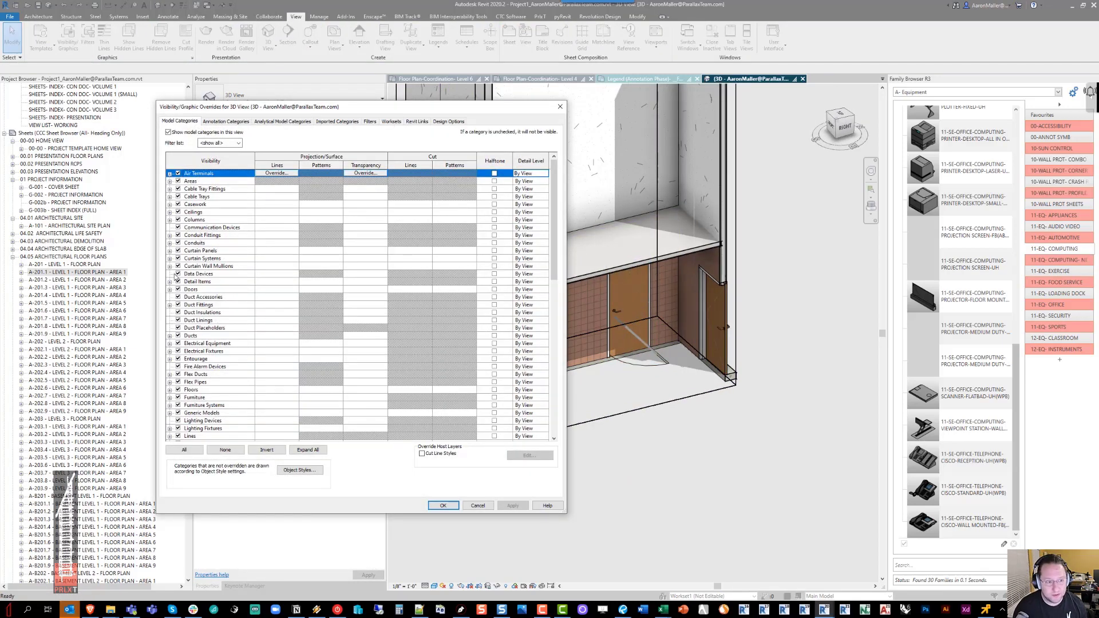
{"action": "left_click", "coordinate": [169, 289]}
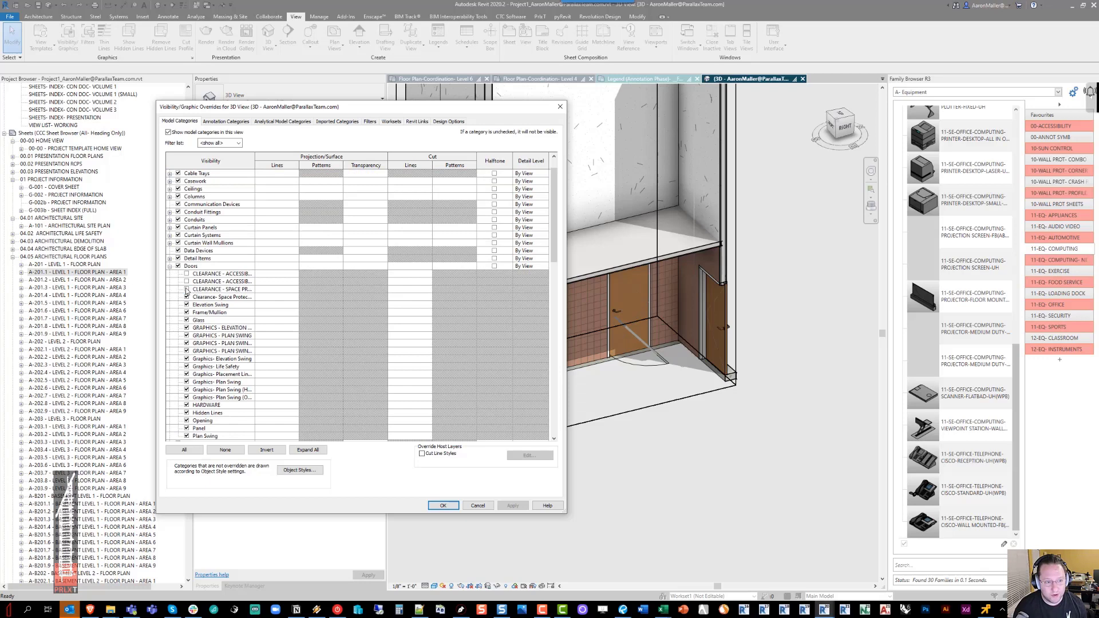
{"action": "left_click", "coordinate": [186, 289]}
{"action": "left_click", "coordinate": [187, 281]}
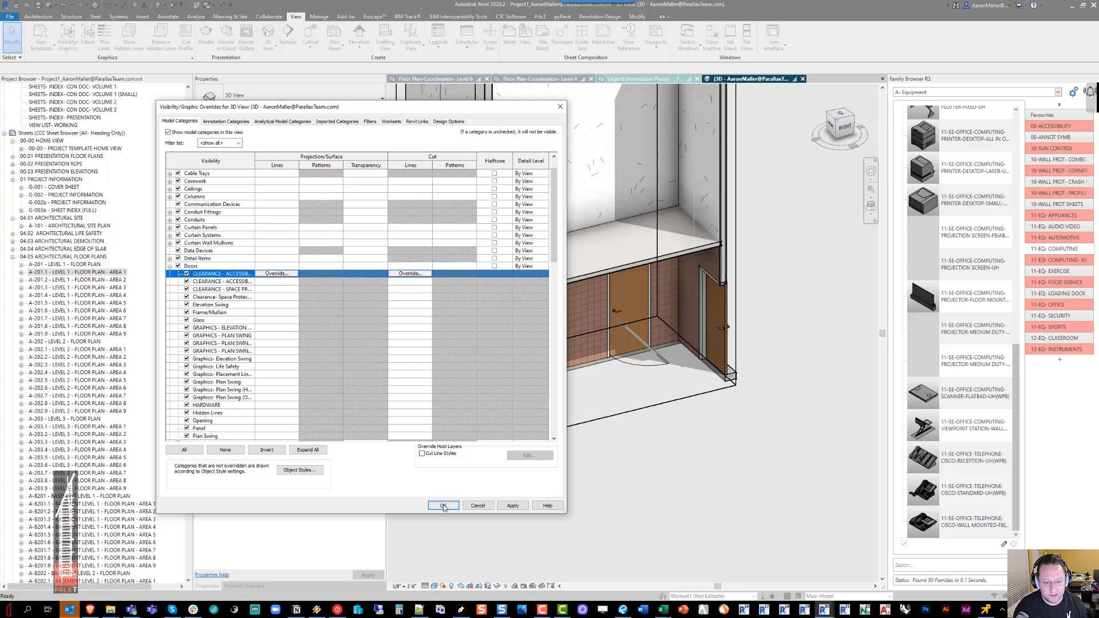
{"action": "left_click", "coordinate": [441, 505]}
Examine the nested rectangular clearance family on the pull side of the door in 3D
{"action": "scroll", "coordinate": [588, 404], "scroll_direction": "up", "scroll_amount": 2}
{"action": "middle_click_drag", "start_coordinate": [588, 404], "coordinate": [590, 349], "text": "shift"}
{"action": "left_click", "coordinate": [645, 389]}
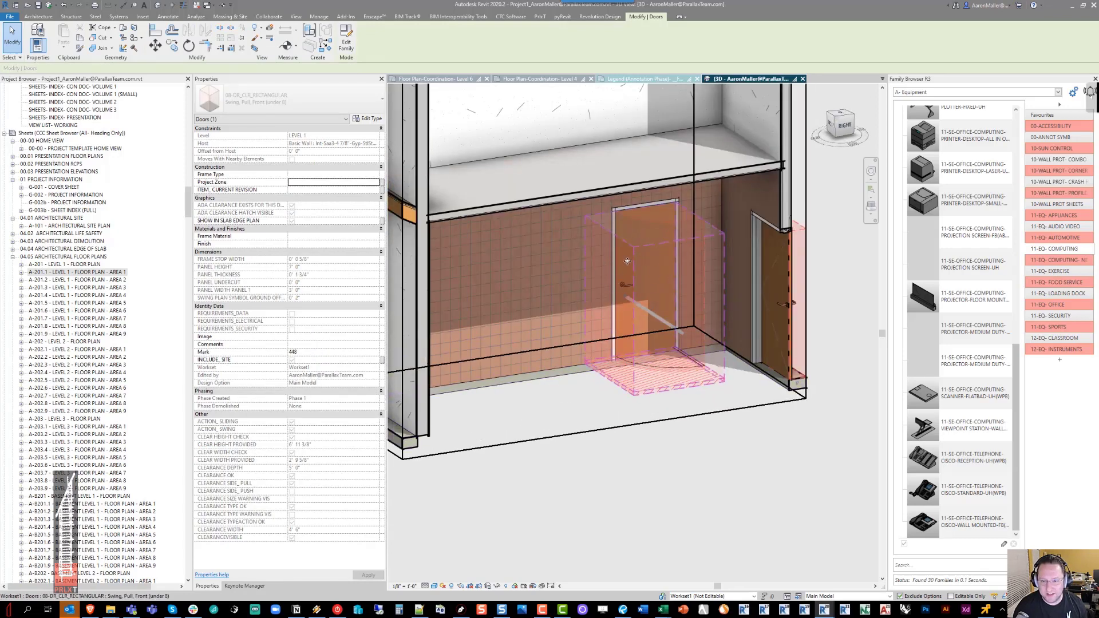
{"action": "middle_click_drag", "start_coordinate": [627, 261], "coordinate": [609, 374], "text": "shift"}
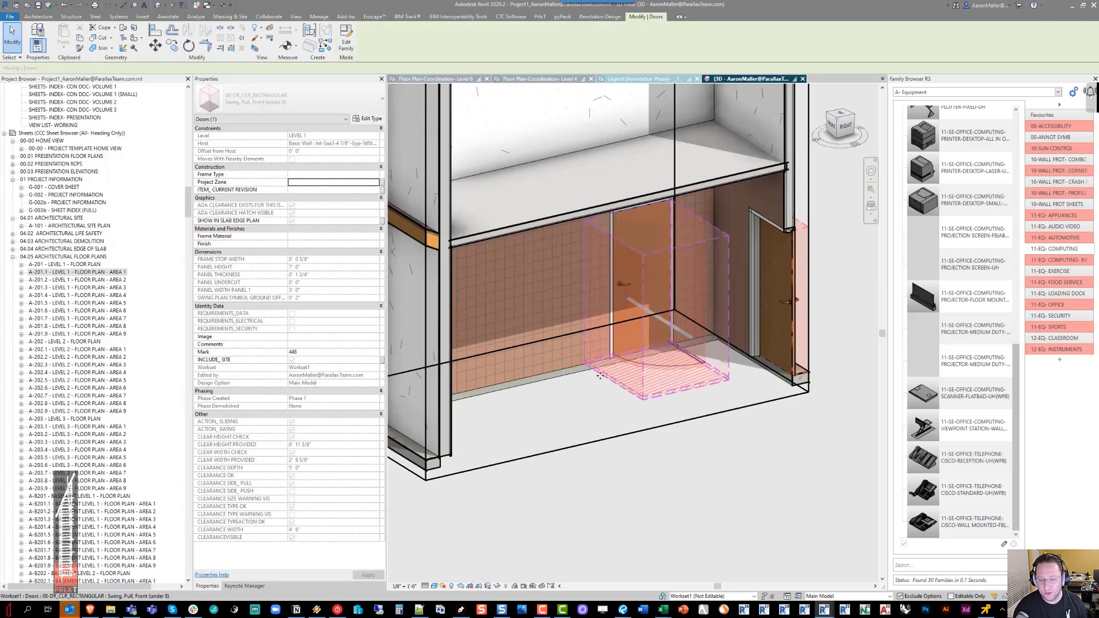
{"action": "key", "text": "Escape"}
{"action": "middle_click_drag", "start_coordinate": [483, 352], "coordinate": [622, 513], "text": "shift"}
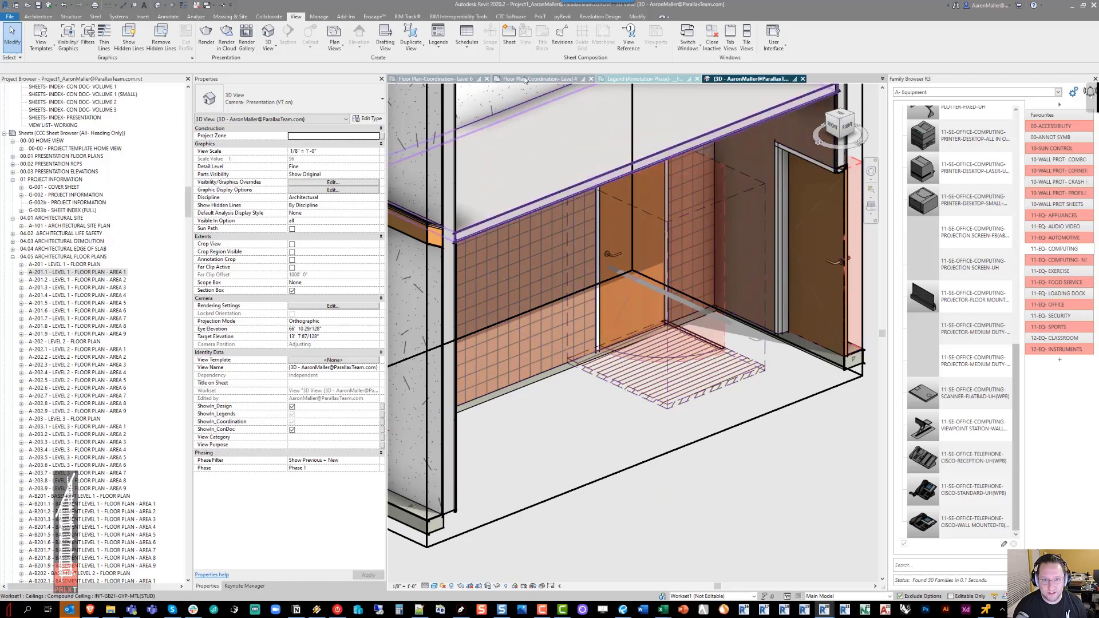
Return to sheet A-201.1, activate its floor plan near door 113, and open the plan's filter overrides
{"action": "double_click", "coordinate": [111, 272]}
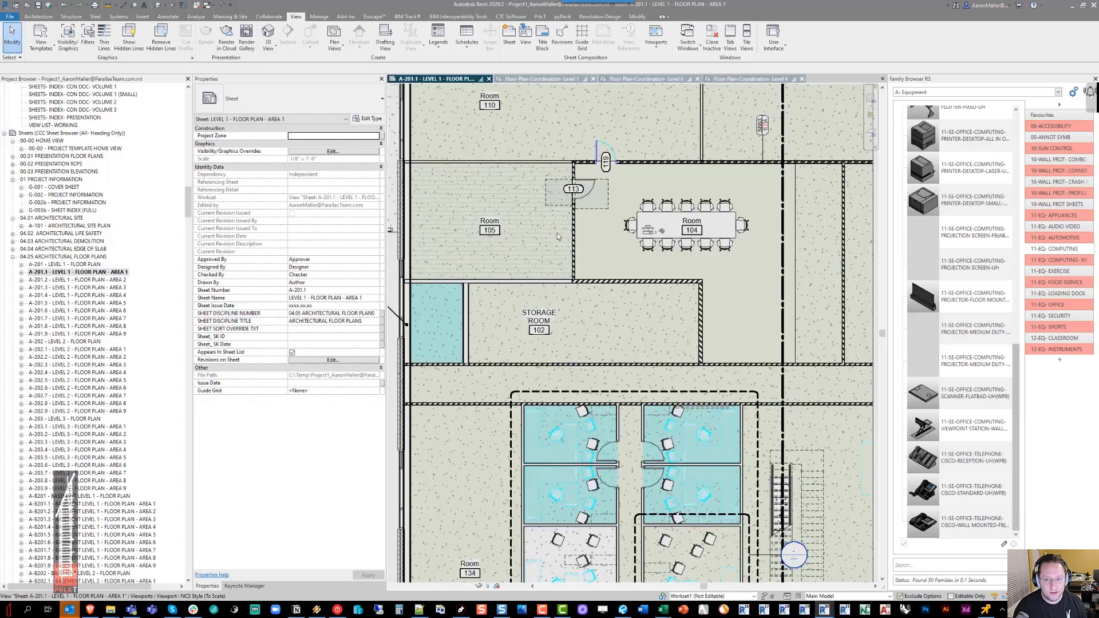
{"action": "scroll", "coordinate": [558, 236], "scroll_direction": "up", "scroll_amount": 3}
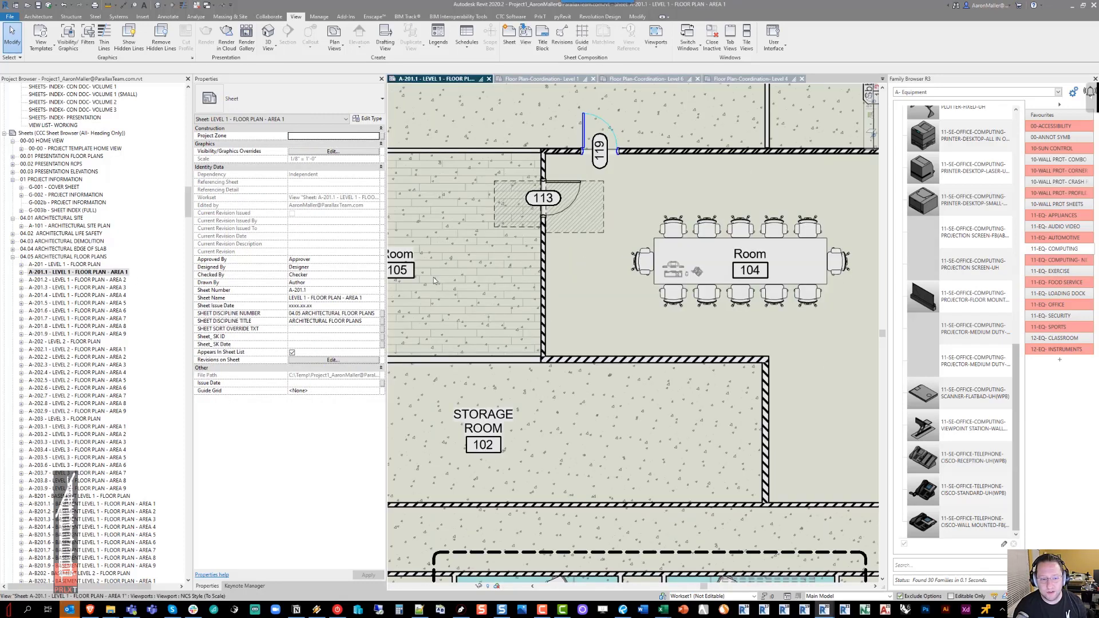
{"action": "double_click", "coordinate": [603, 230]}
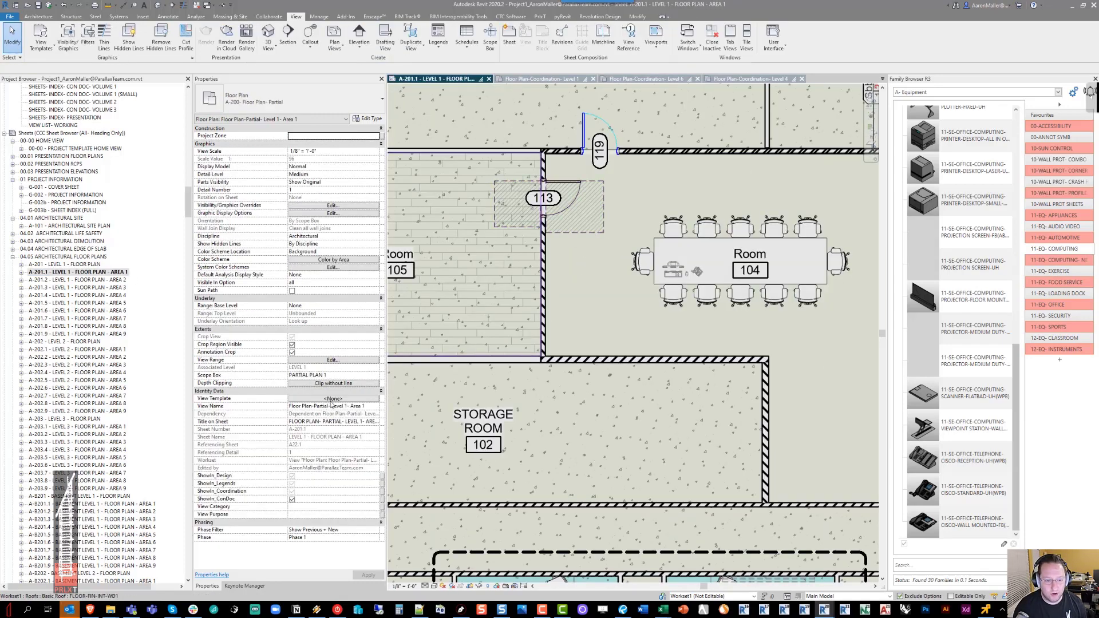
{"action": "key", "text": "v"}
{"action": "key", "text": "g"}
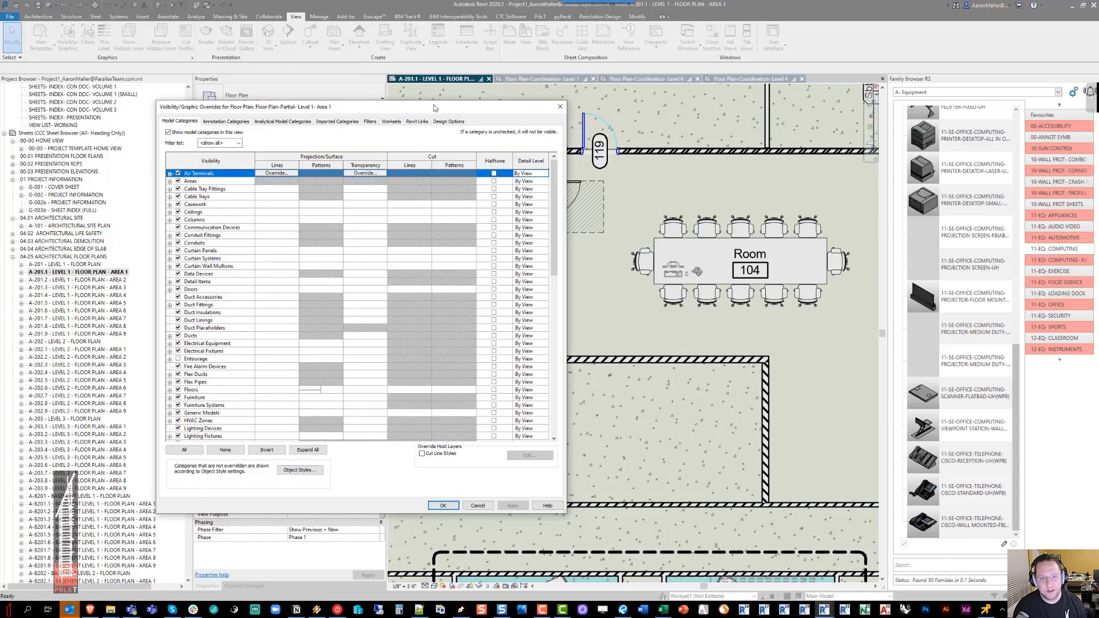
{"action": "left_click", "coordinate": [369, 121]}
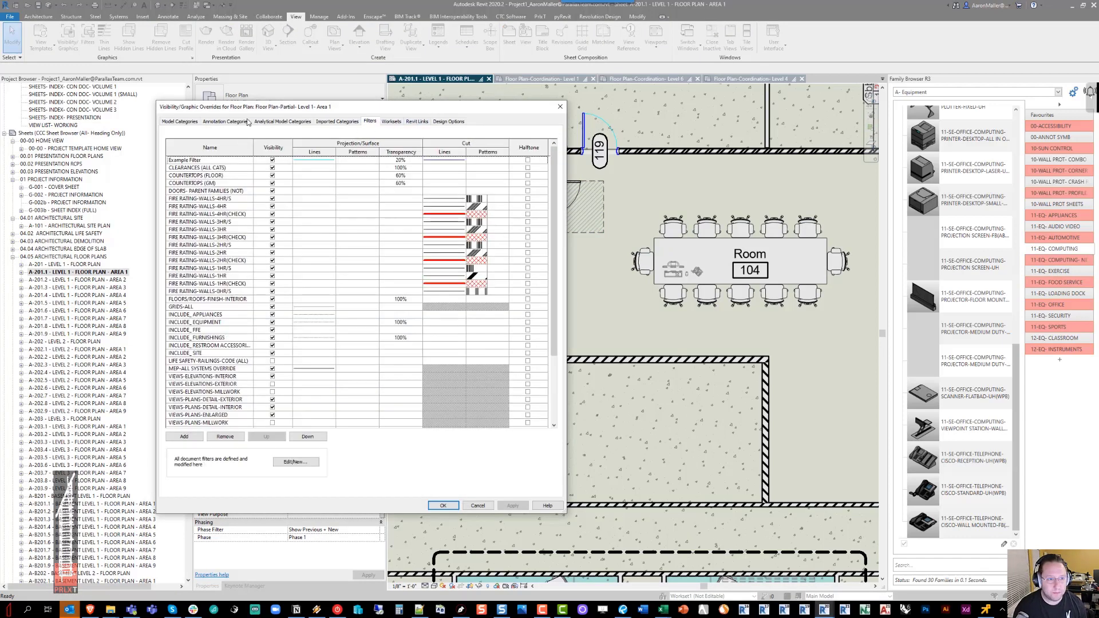
{"action": "left_click_drag", "start_coordinate": [263, 110], "coordinate": [299, 104]}
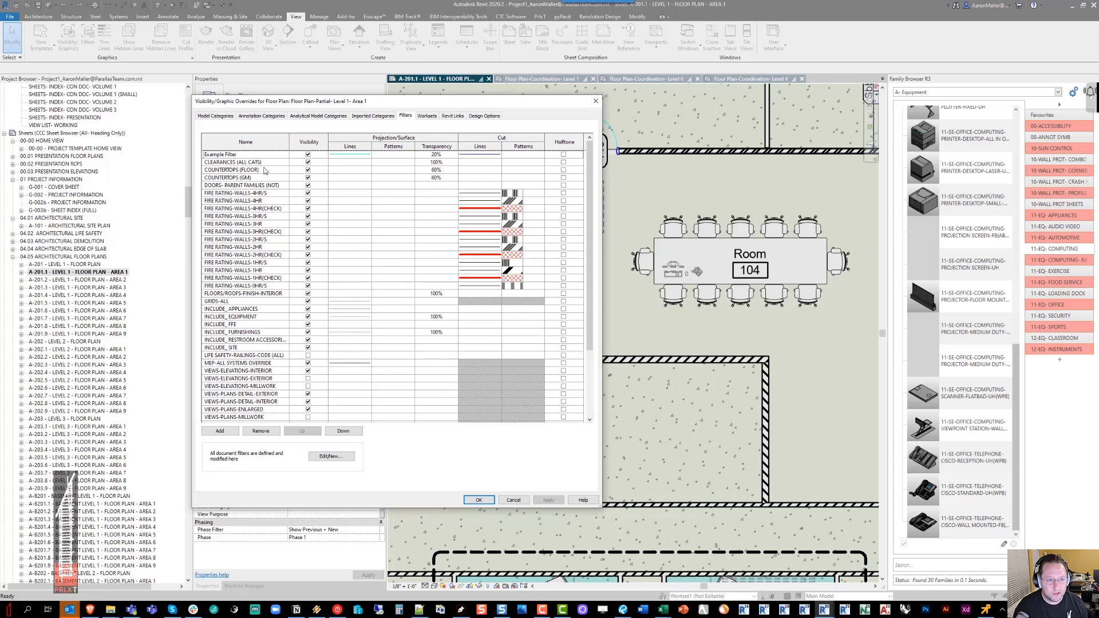
Examine the overrides of the COUNTERTOPS (FLOOR), COUNTERTOPS (GM) and DOORS- PARENT FAMILIES (NOT) filters against the plan
{"action": "left_click", "coordinate": [264, 171]}
{"action": "left_click", "coordinate": [265, 179]}
{"action": "left_click", "coordinate": [264, 171]}
{"action": "left_click", "coordinate": [264, 179]}
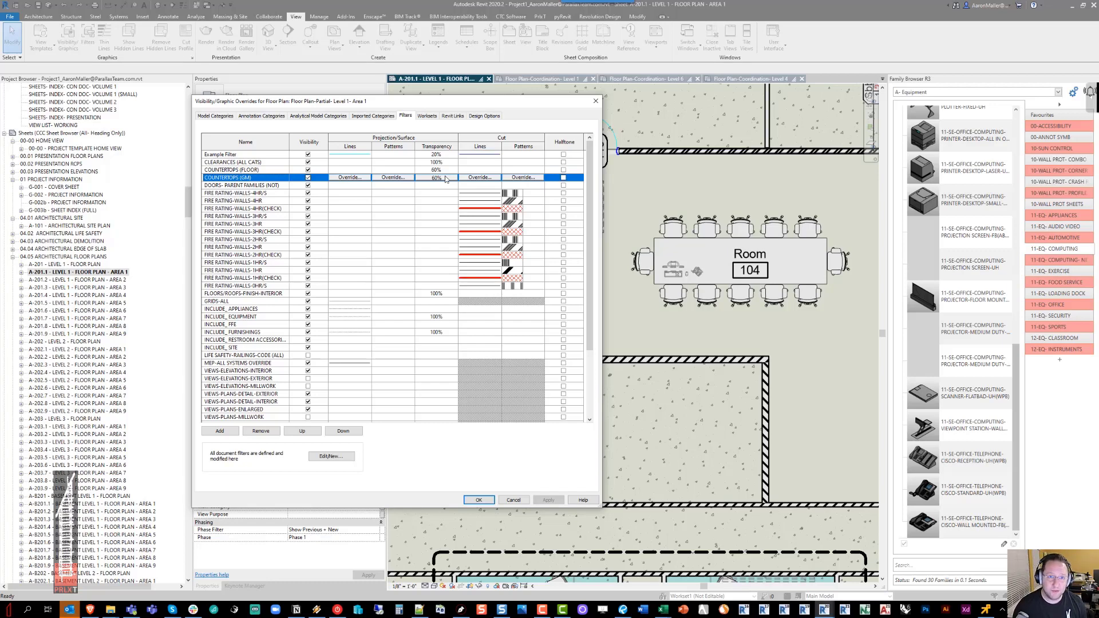
{"action": "key", "text": "ctrl"}
{"action": "key", "text": "ctrl"}
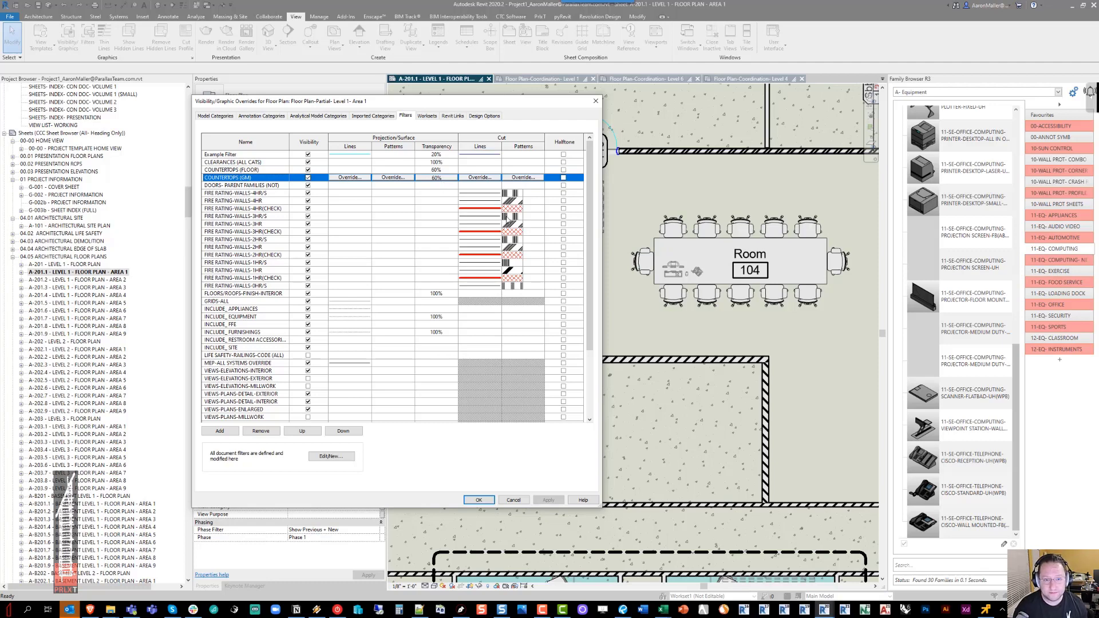
{"action": "left_click_drag", "start_coordinate": [422, 105], "coordinate": [451, 102]}
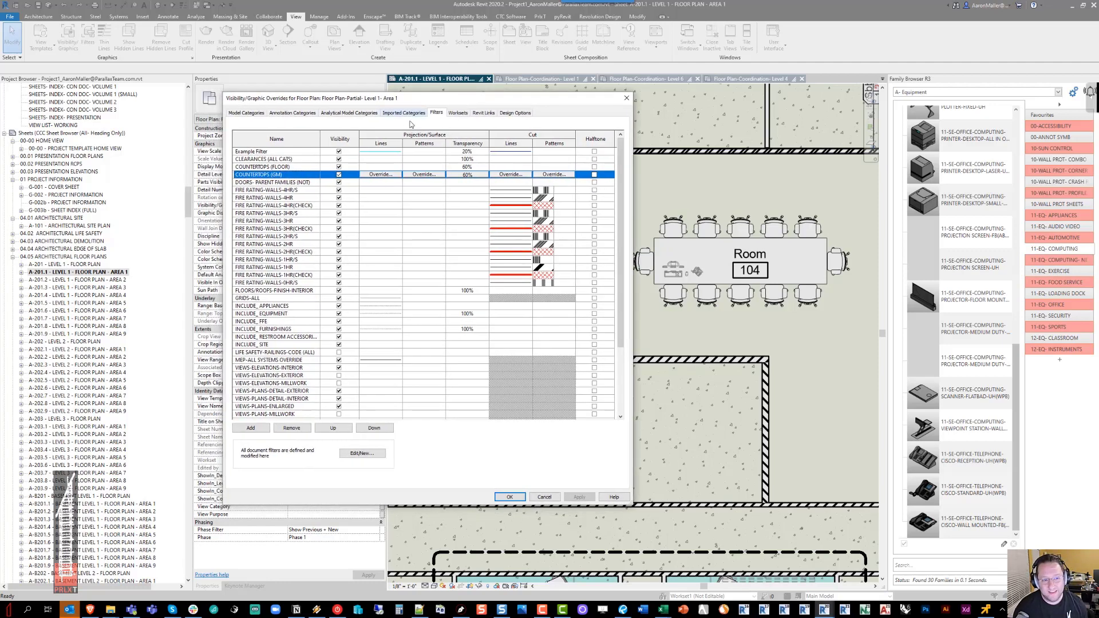
{"action": "left_click", "coordinate": [305, 183]}
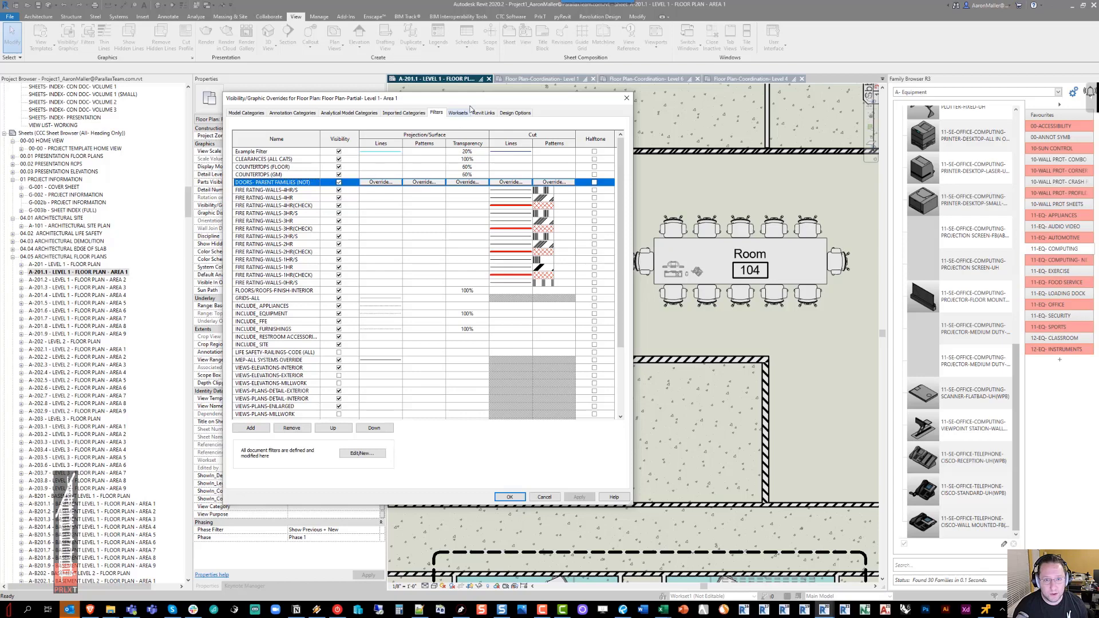
{"action": "left_click_drag", "start_coordinate": [462, 101], "coordinate": [309, 131]}
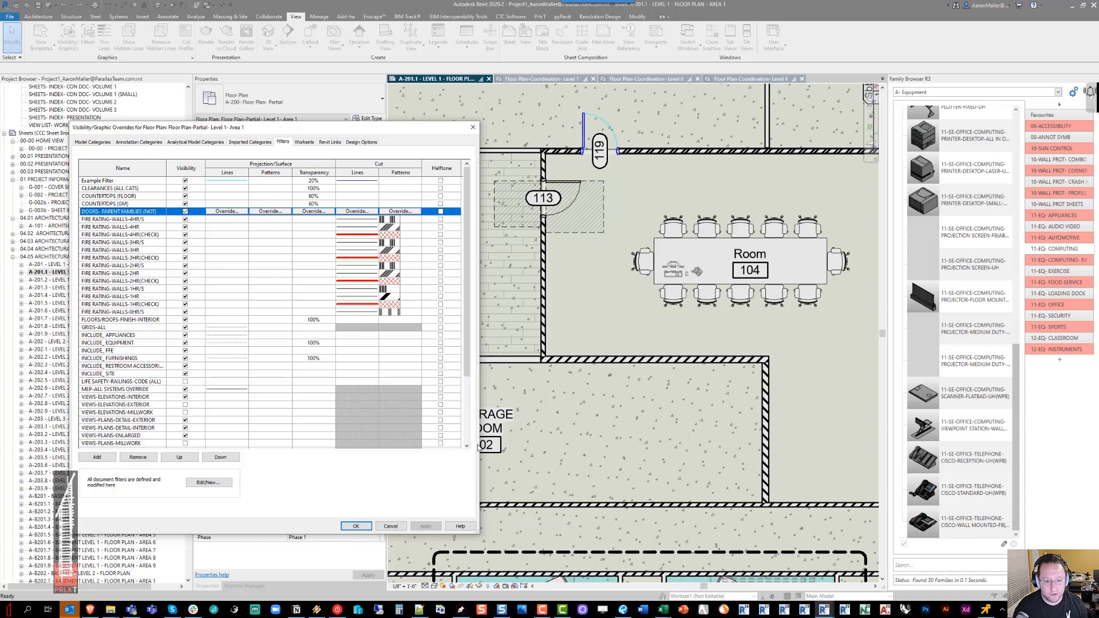
Close the overrides and delete all door tags visible in the Level 1 Area 1 floor plan
{"action": "left_click", "coordinate": [355, 526]}
{"action": "scroll", "coordinate": [647, 299], "scroll_direction": "down", "scroll_amount": 3}
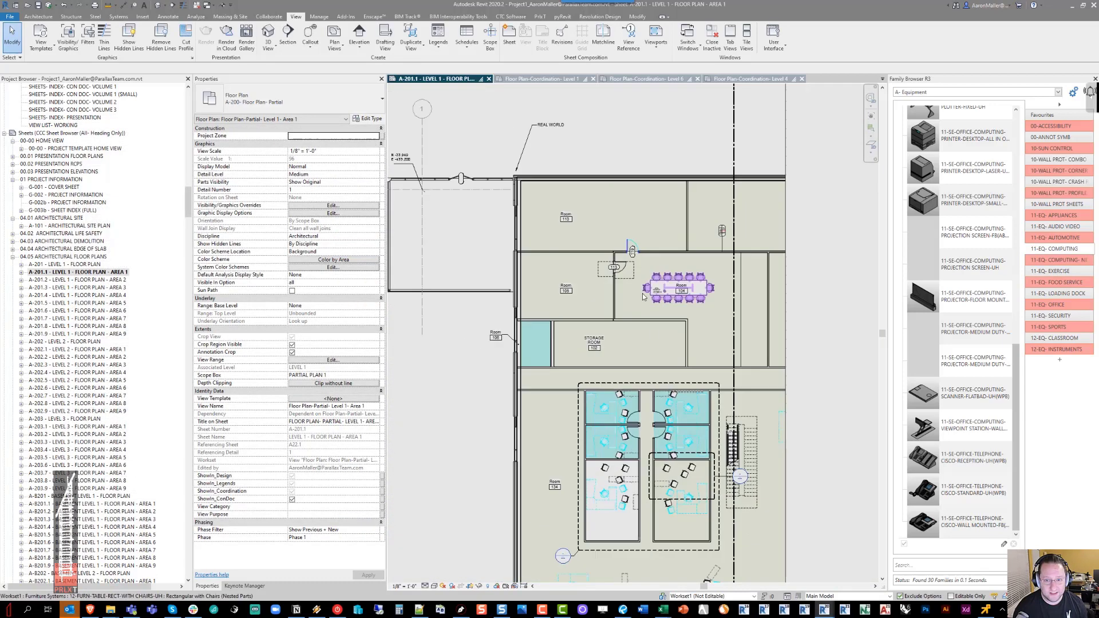
{"action": "scroll", "coordinate": [643, 296], "scroll_direction": "up", "scroll_amount": 3}
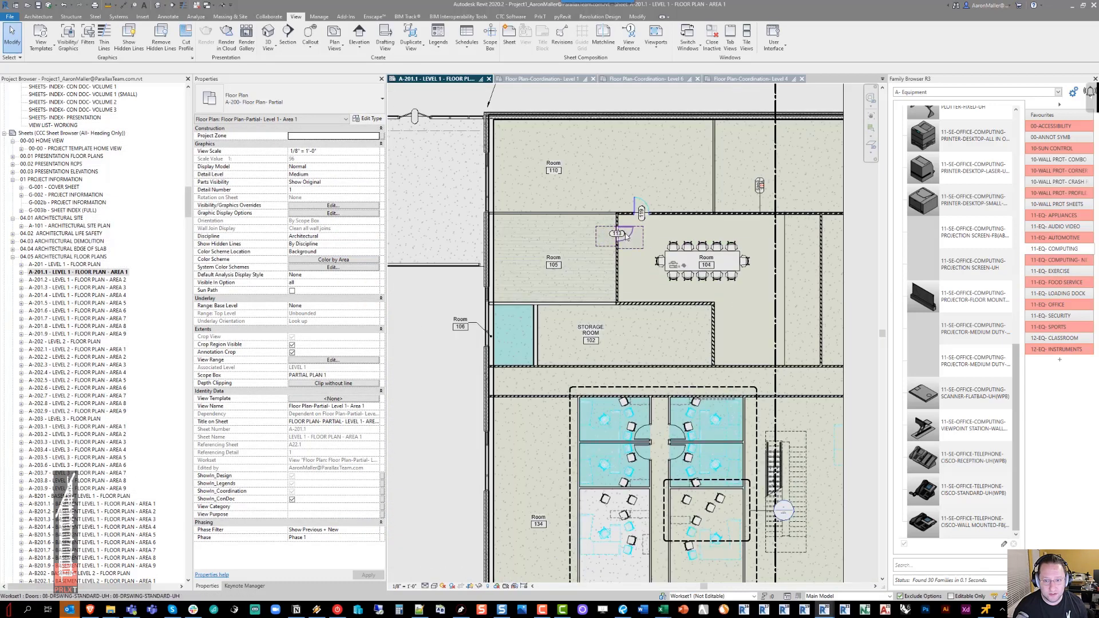
{"action": "left_click", "coordinate": [624, 234]}
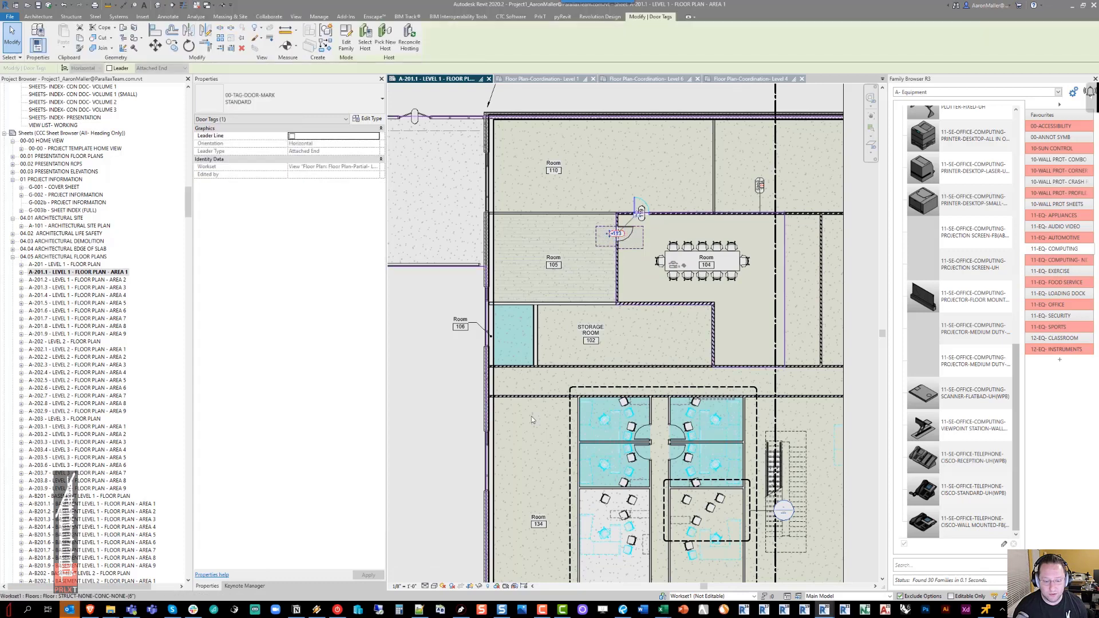
{"action": "right_click", "coordinate": [617, 237]}
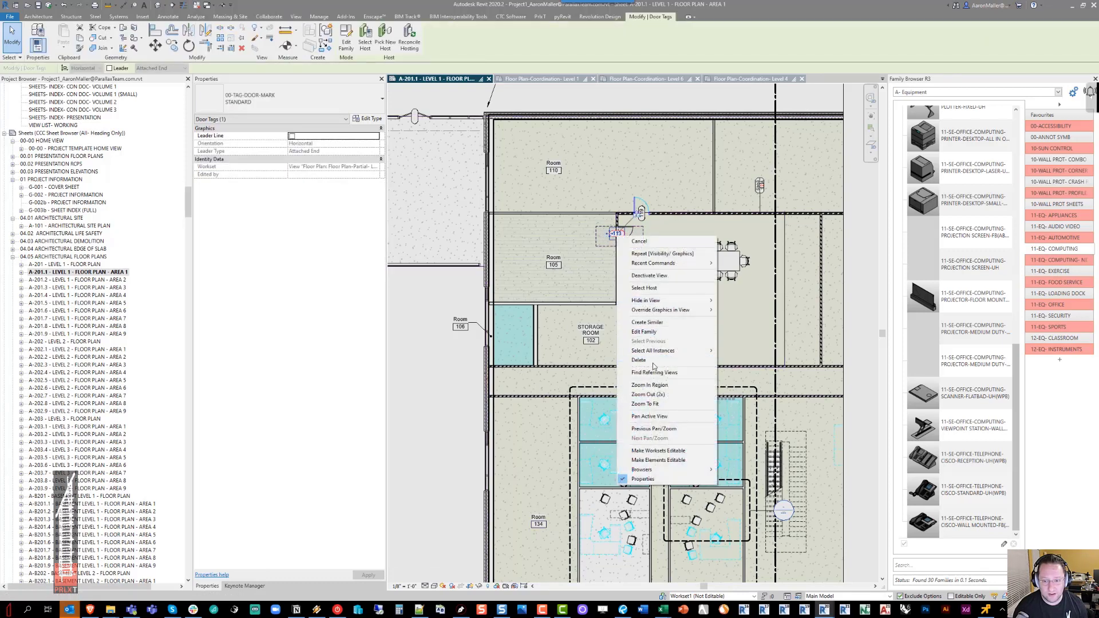
{"action": "mouse_move", "coordinate": [670, 350]}
{"action": "left_click", "coordinate": [747, 350]}
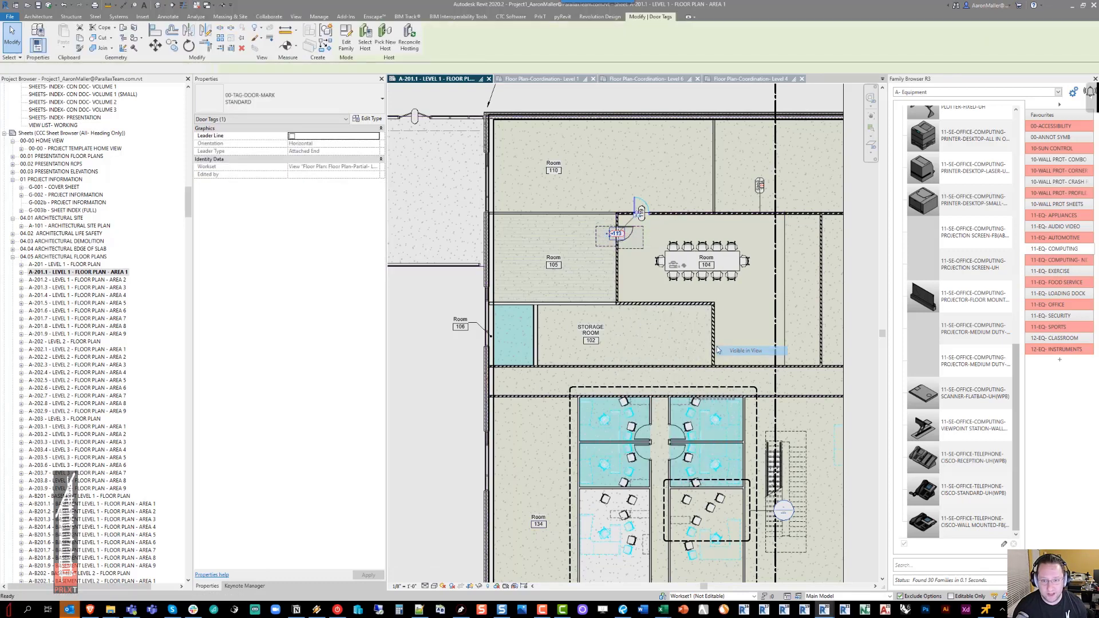
{"action": "left_click", "coordinate": [637, 335]}
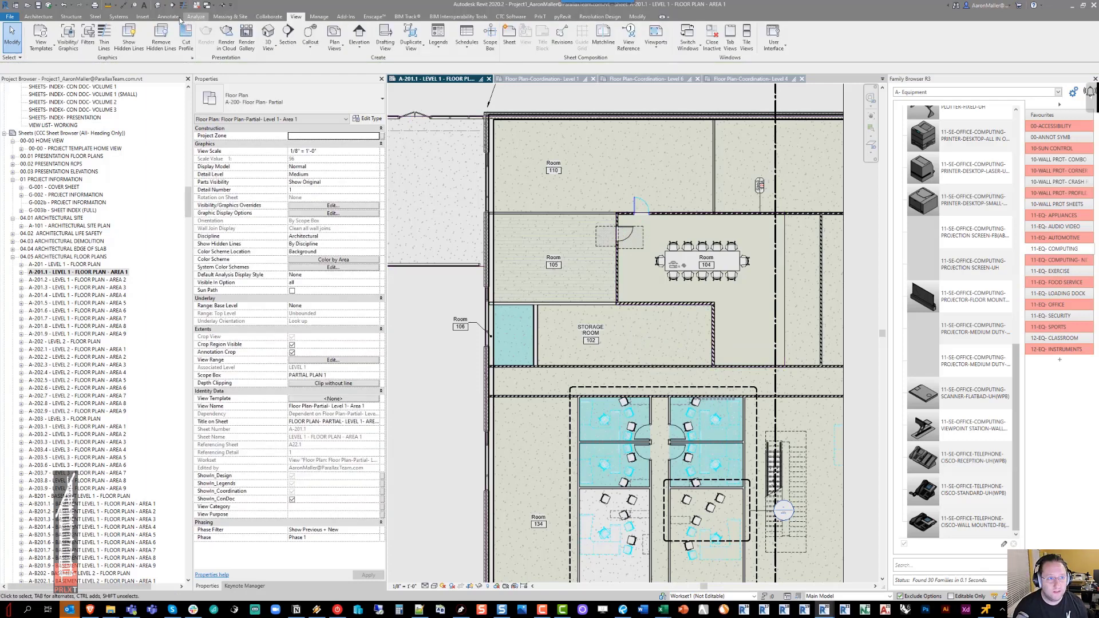
Try tagging all untagged doors in the plan with 00-TAG-DOOR-MARK : STANDARD while nested doors are visible, and undo the tagging
{"action": "left_click", "coordinate": [180, 17]}
{"action": "left_click", "coordinate": [451, 40]}
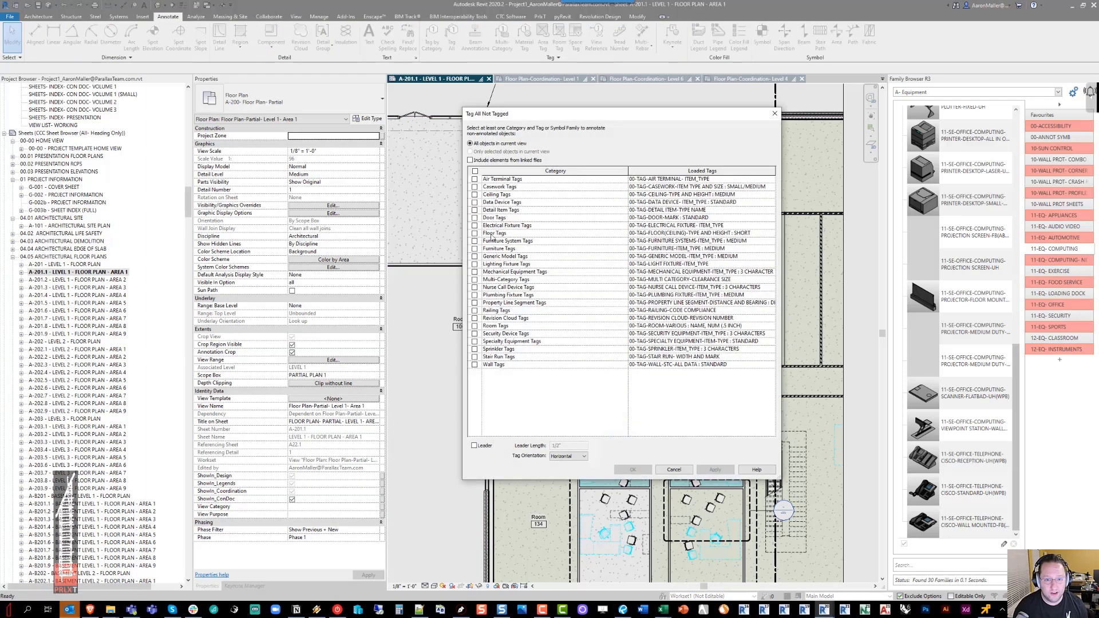
{"action": "left_click", "coordinate": [474, 218]}
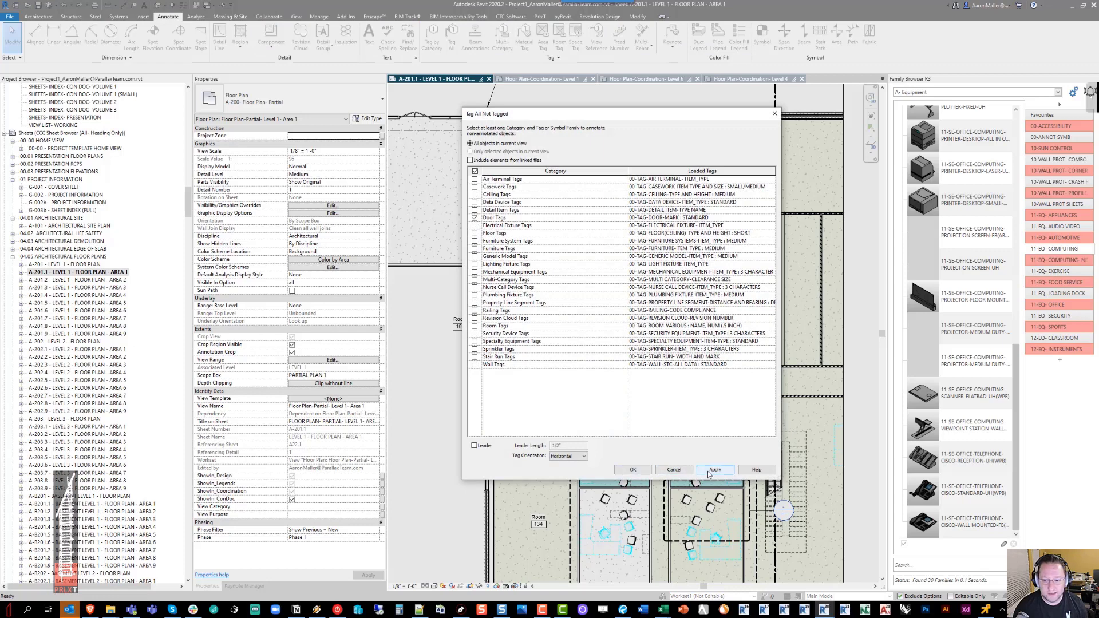
{"action": "left_click", "coordinate": [714, 469]}
{"action": "left_click", "coordinate": [632, 469]}
{"action": "scroll", "coordinate": [712, 200], "scroll_direction": "up", "scroll_amount": 4}
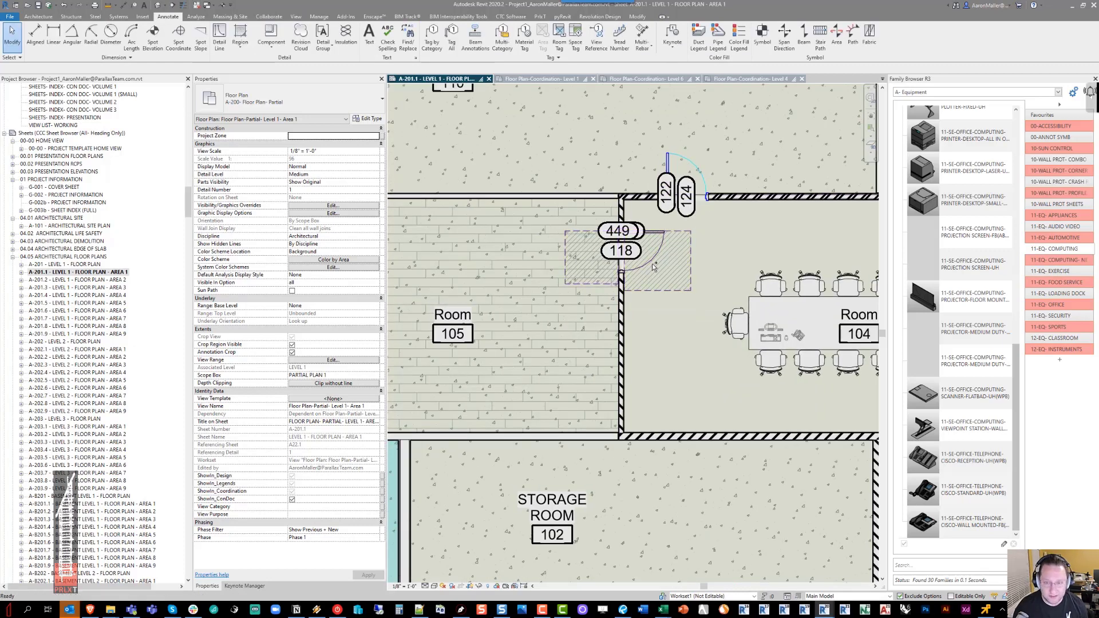
{"action": "scroll", "coordinate": [653, 266], "scroll_direction": "down", "scroll_amount": 4}
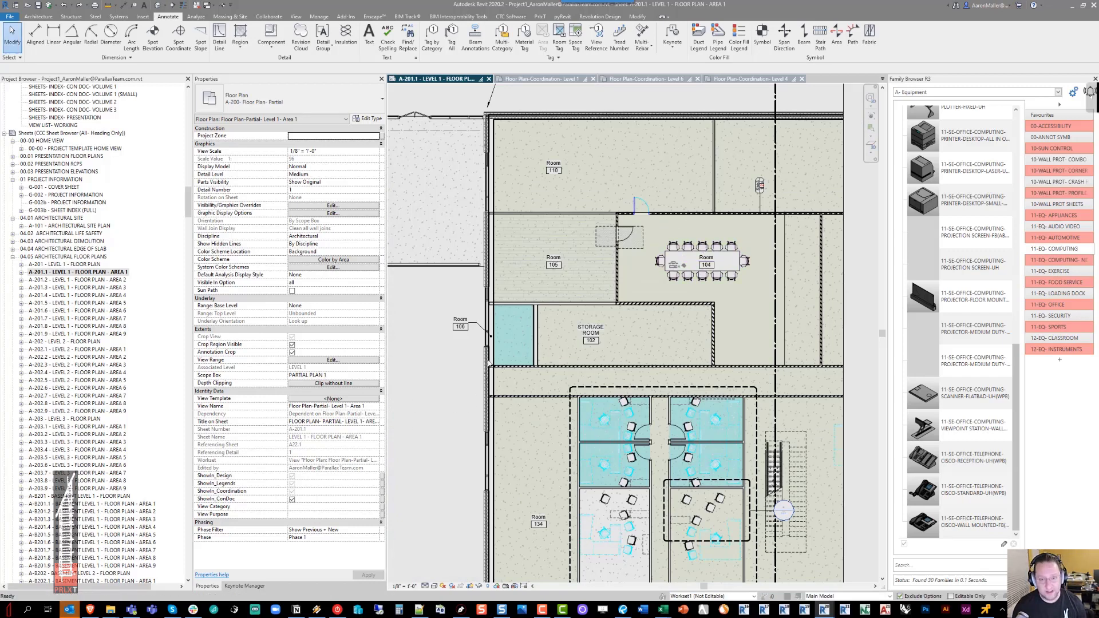
Turn off the visibility of the DOORS- PARENT FAMILIES (NOT) filter in the floor plan
{"action": "key", "text": "v"}
{"action": "key", "text": "v"}
{"action": "left_click", "coordinate": [283, 141]}
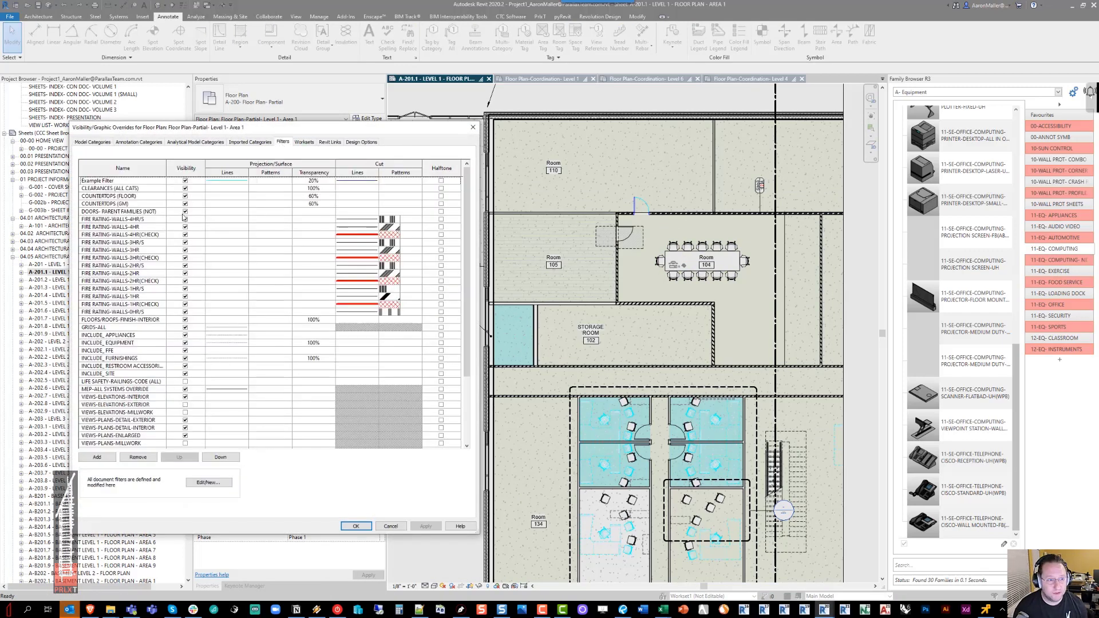
{"action": "left_click", "coordinate": [184, 212]}
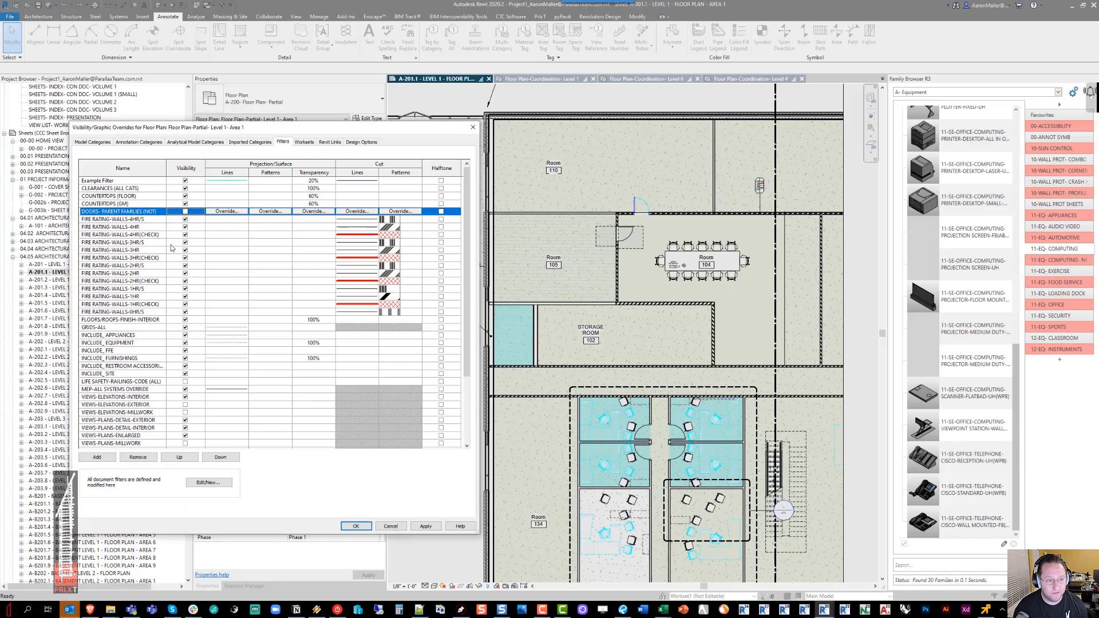
{"action": "left_click", "coordinate": [355, 526]}
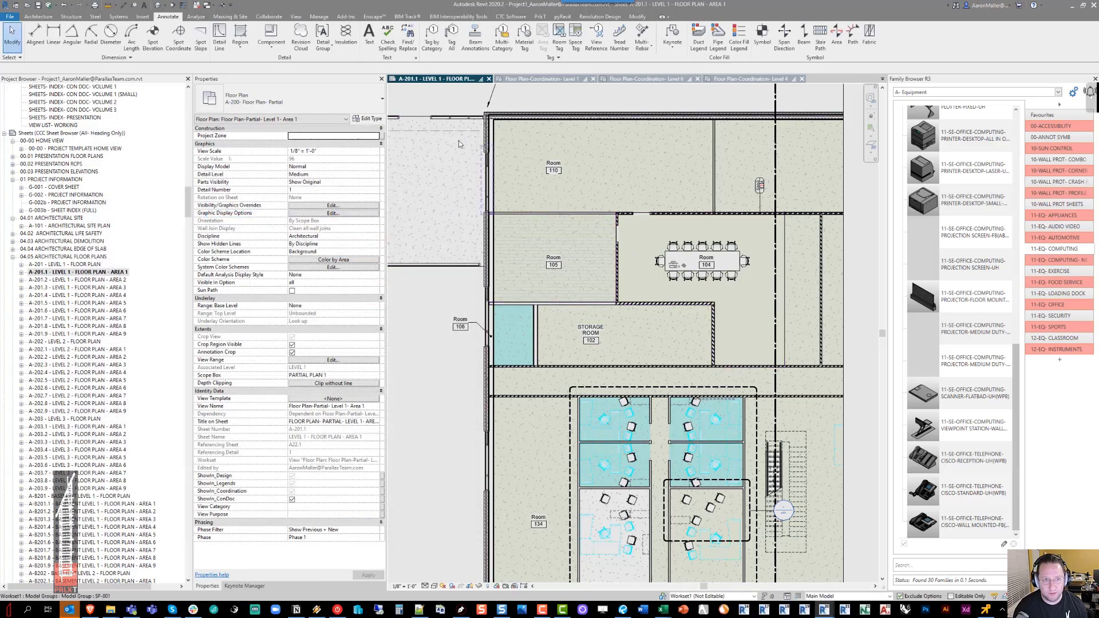
Tag all untagged doors in the filtered plan with the 00-TAG-DOOR-MARK : STANDARD tag
{"action": "left_click", "coordinate": [452, 36]}
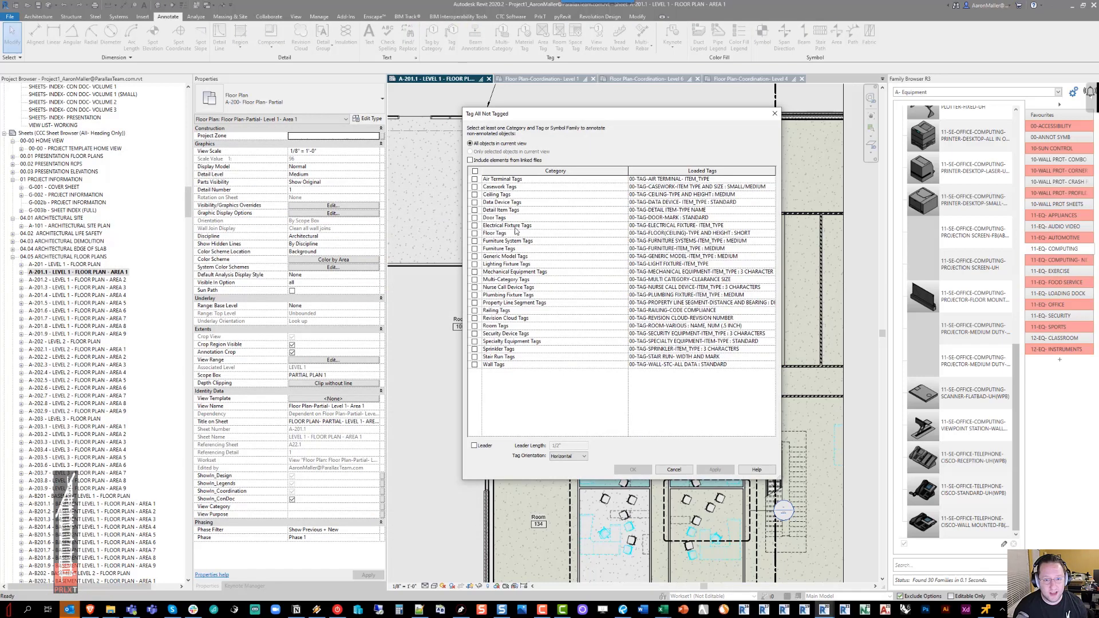
{"action": "left_click", "coordinate": [474, 218]}
{"action": "left_click", "coordinate": [632, 469]}
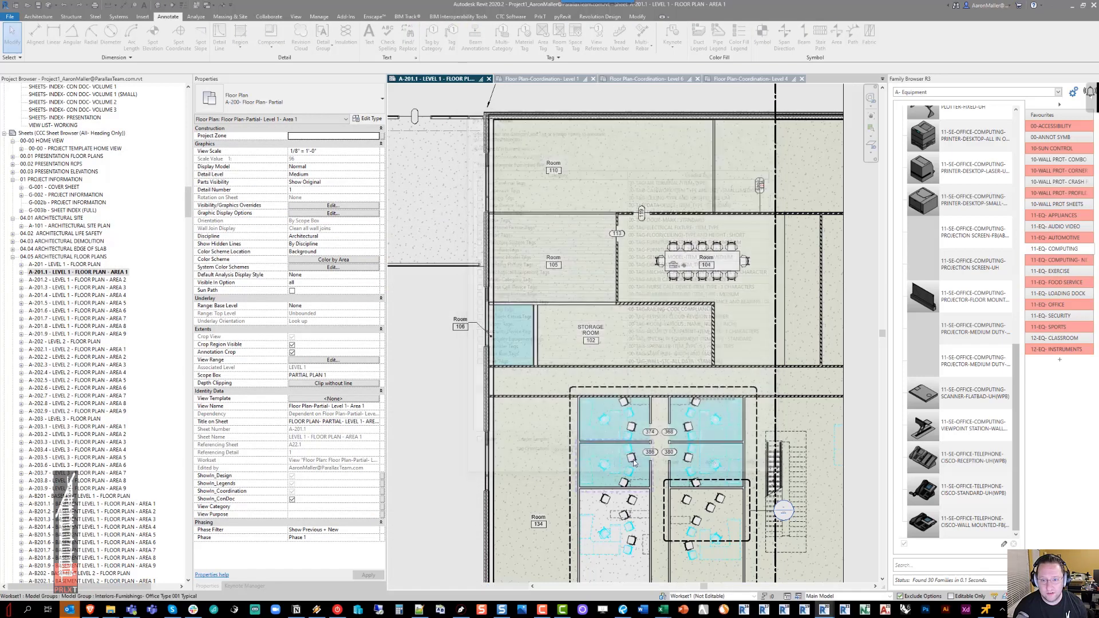
Turn the visibility of the DOORS- PARENT FAMILIES (NOT) filter back on in the floor plan's overrides
{"action": "key", "text": "v"}
{"action": "key", "text": "g"}
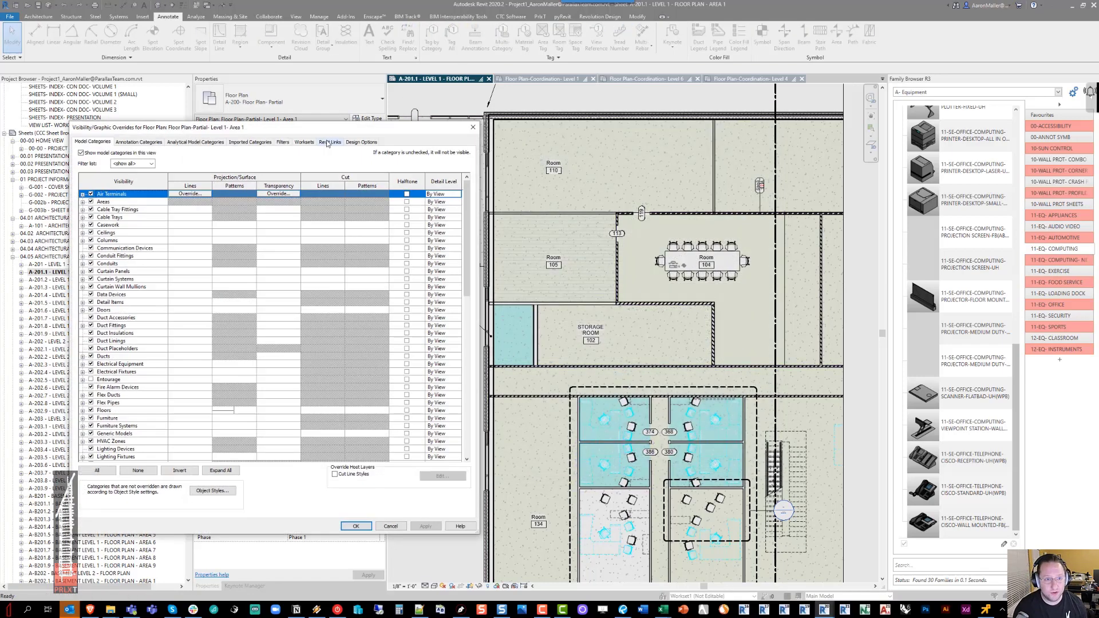
{"action": "left_click", "coordinate": [283, 142]}
{"action": "left_click", "coordinate": [184, 211]}
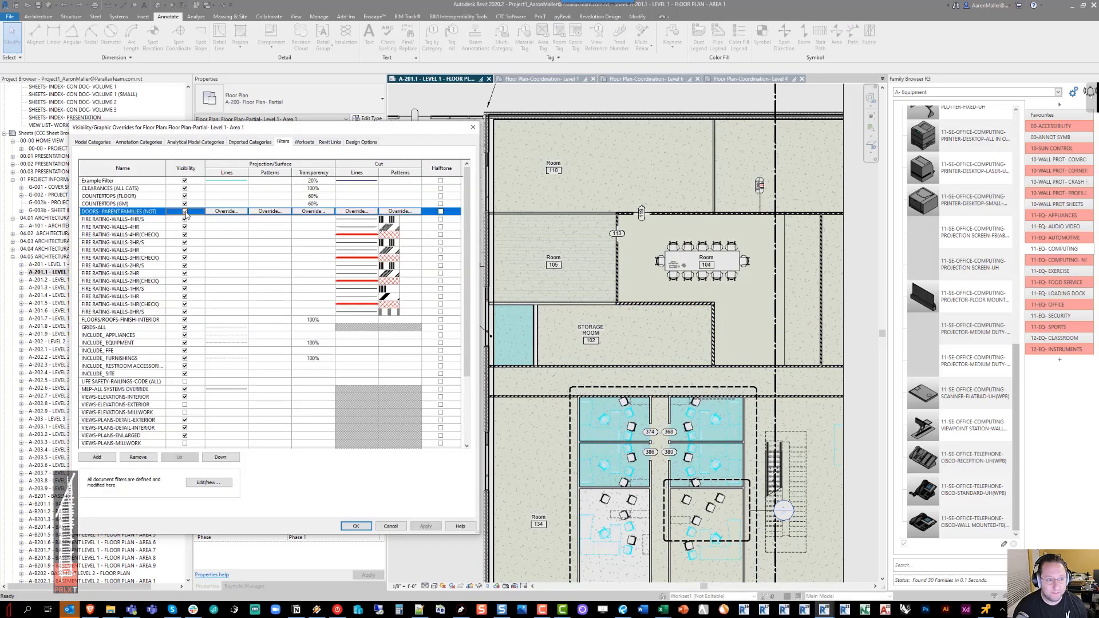
Look over the FIRE RATING-WALLS filters from 4HR/S to 0HR/S and accept the plan's filter overrides
{"action": "left_click_drag", "start_coordinate": [202, 127], "coordinate": [461, 124]}
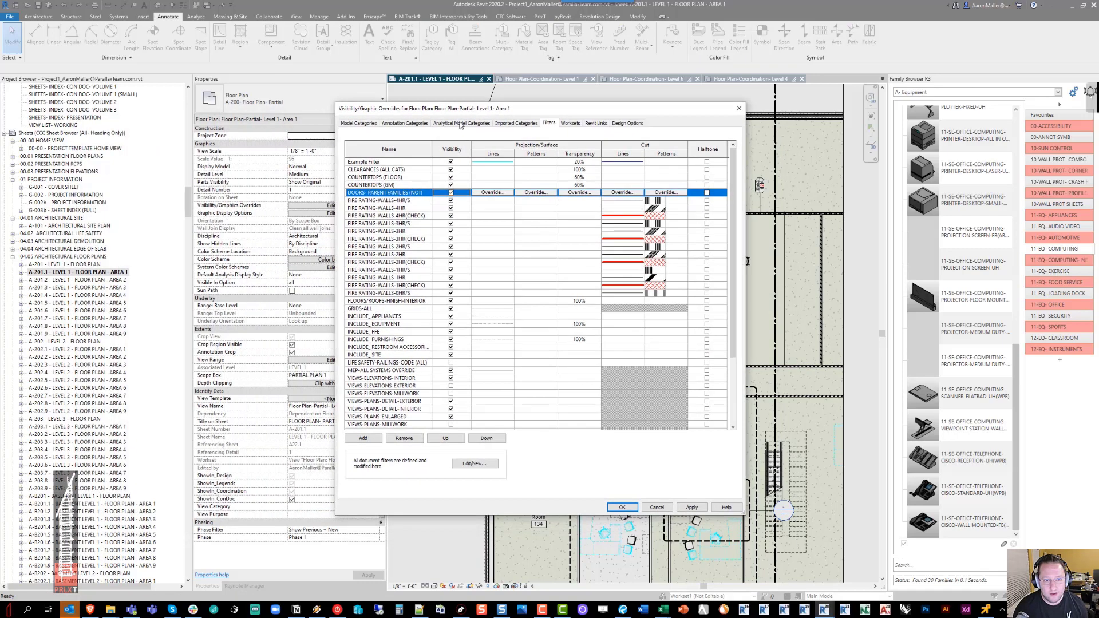
{"action": "left_click", "coordinate": [414, 203]}
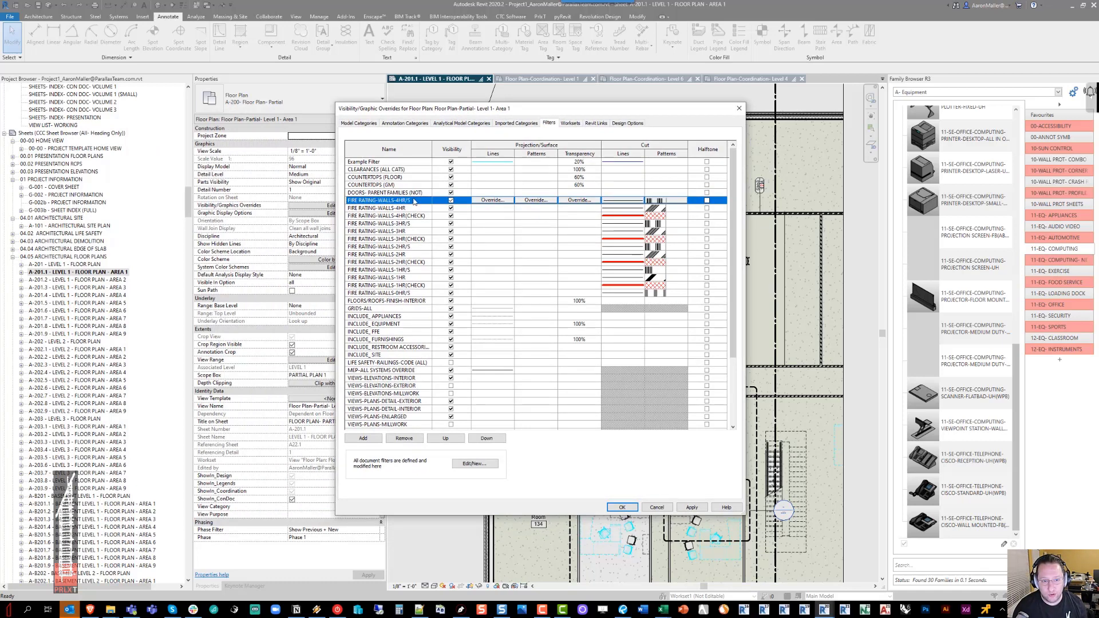
{"action": "left_click", "coordinate": [407, 209]}
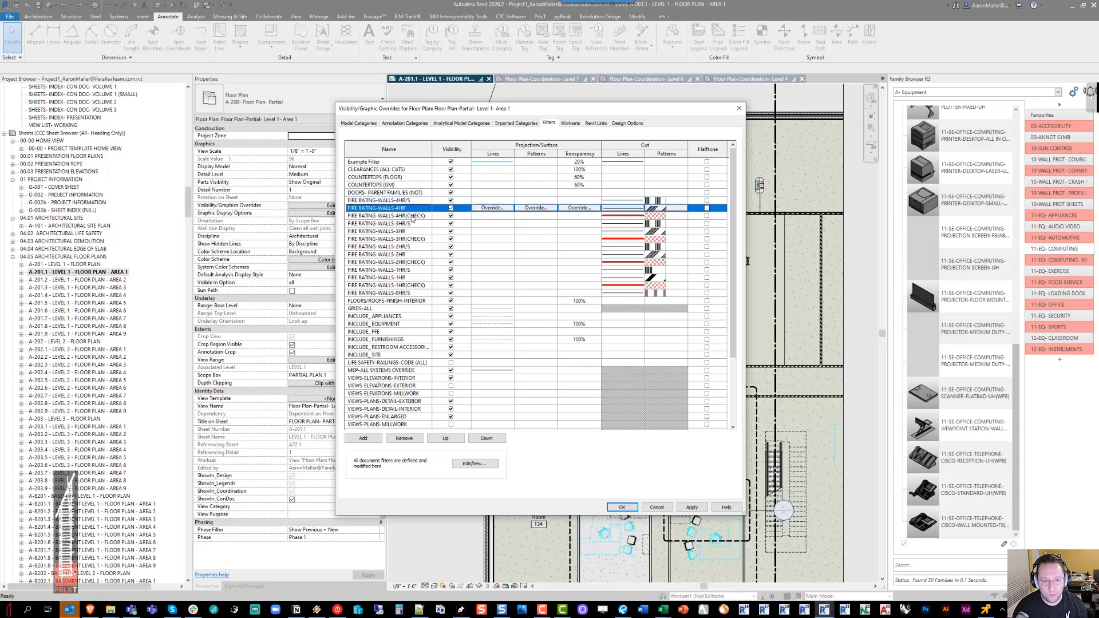
{"action": "left_click", "coordinate": [407, 217]}
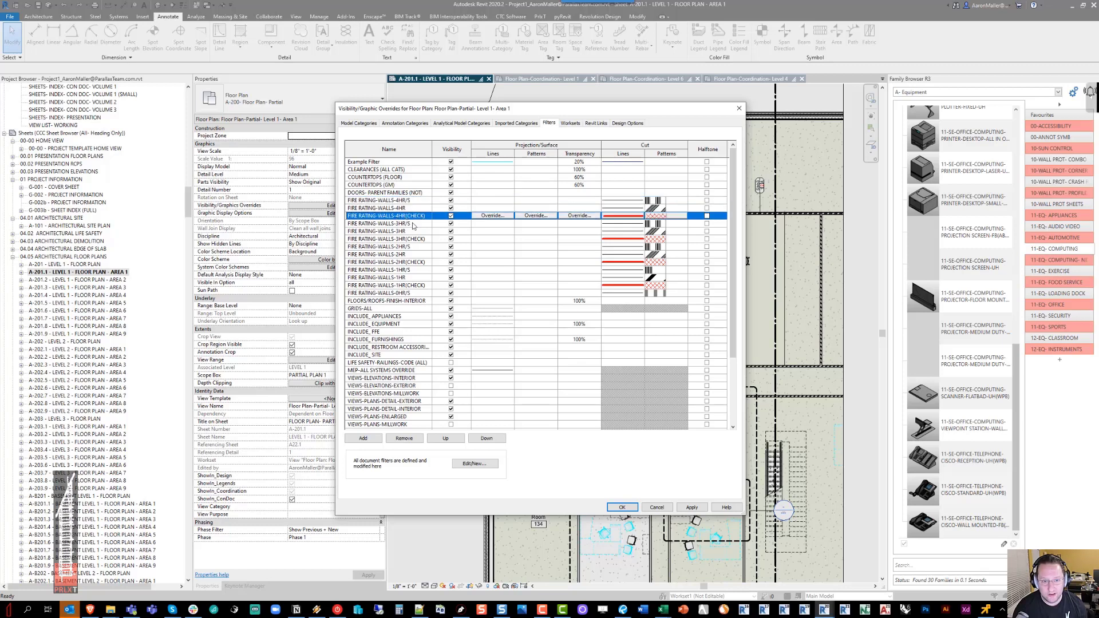
{"action": "left_click", "coordinate": [400, 224]}
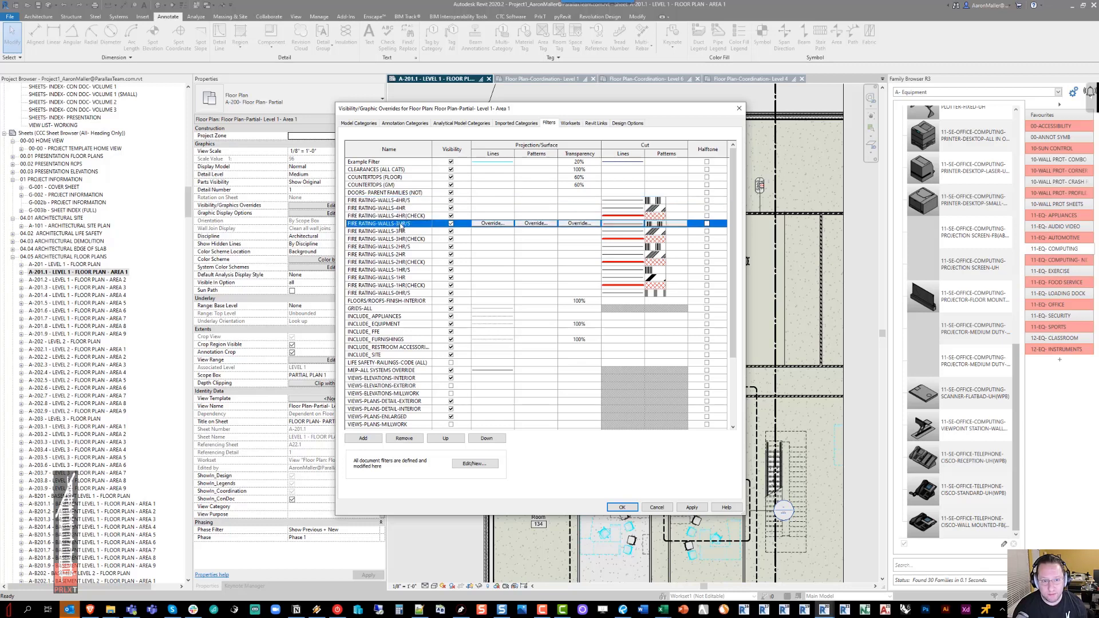
{"action": "left_click", "coordinate": [403, 294]}
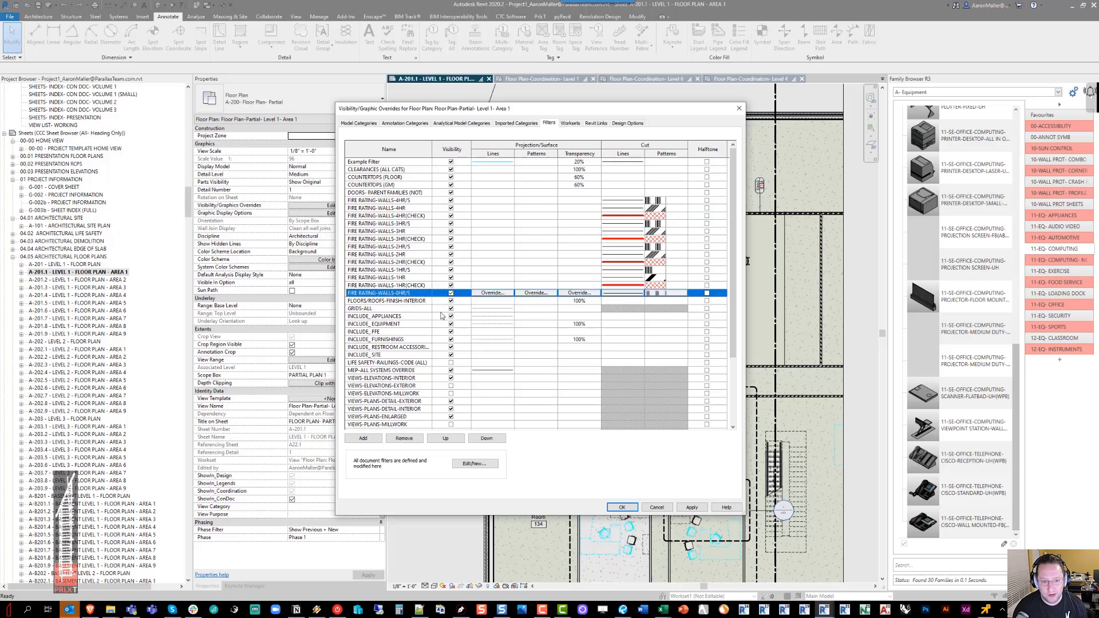
{"action": "left_click", "coordinate": [622, 507]}
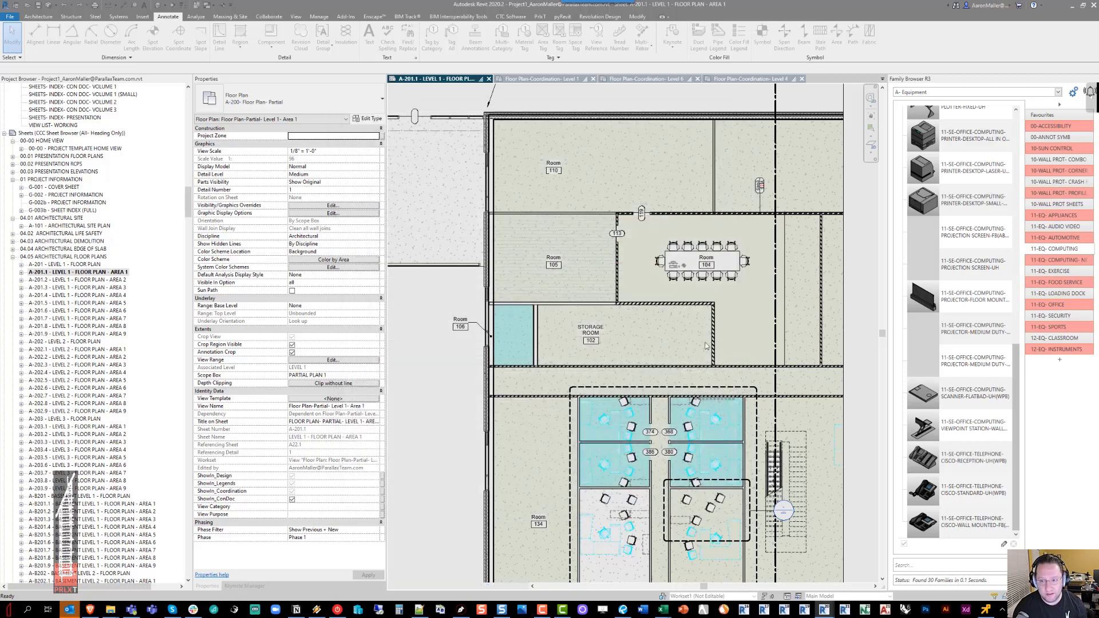
Test the fire rating in the Sbb3 wall tag near room 104 with the values 1 and 1S
{"action": "scroll", "coordinate": [743, 222], "scroll_direction": "up", "scroll_amount": 2}
{"action": "middle_click_drag", "start_coordinate": [743, 222], "coordinate": [605, 242]}
{"action": "scroll", "coordinate": [606, 243], "scroll_direction": "up", "scroll_amount": 1}
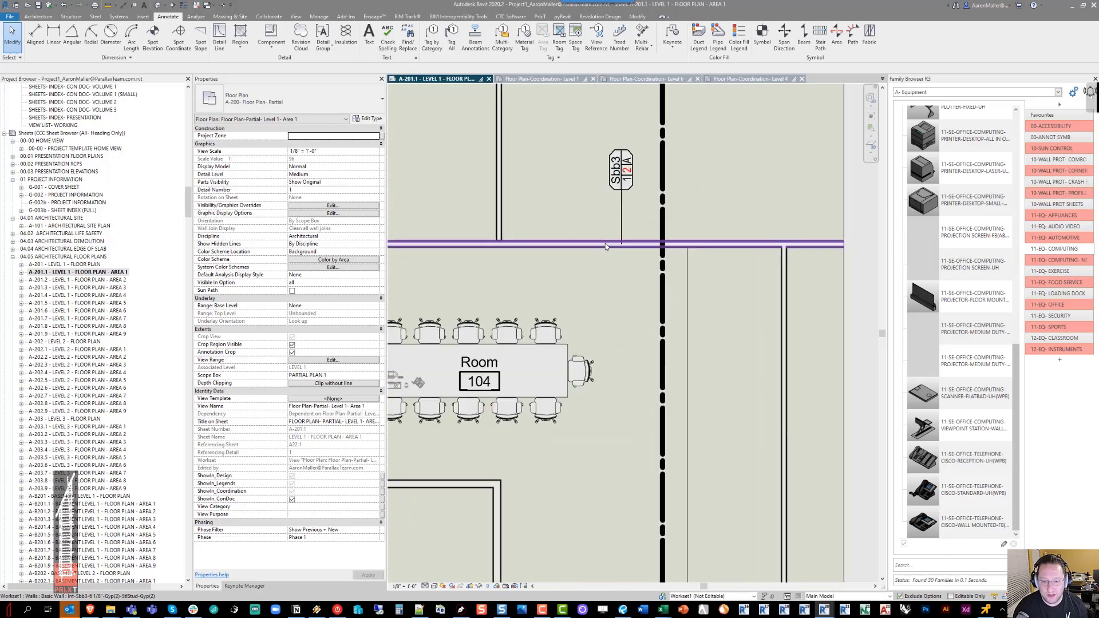
{"action": "double_click", "coordinate": [618, 181]}
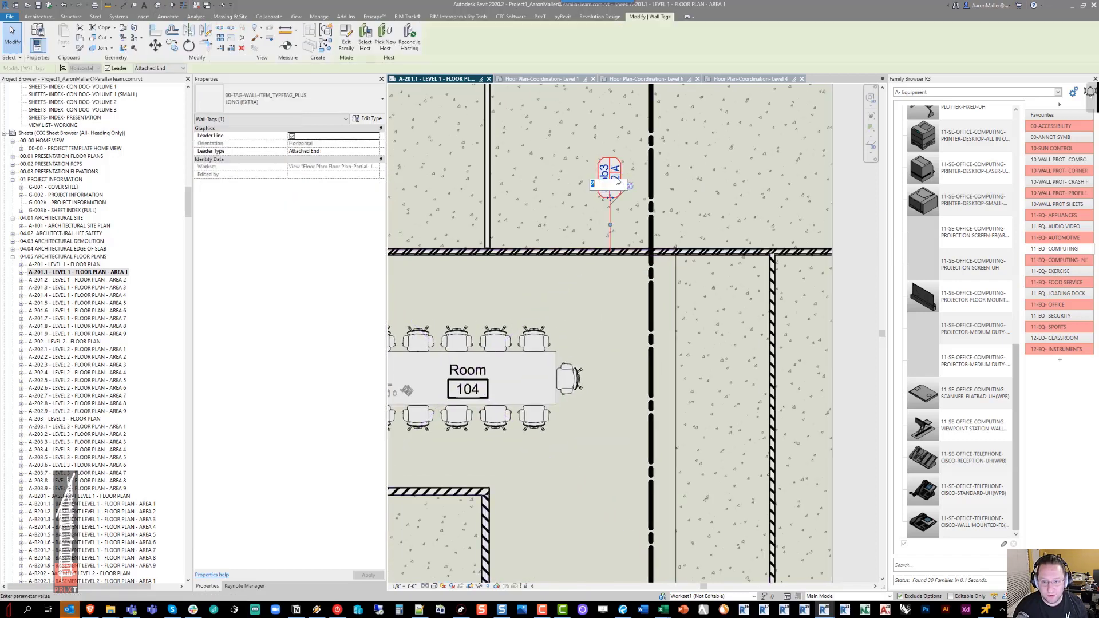
{"action": "type", "text": "1"}
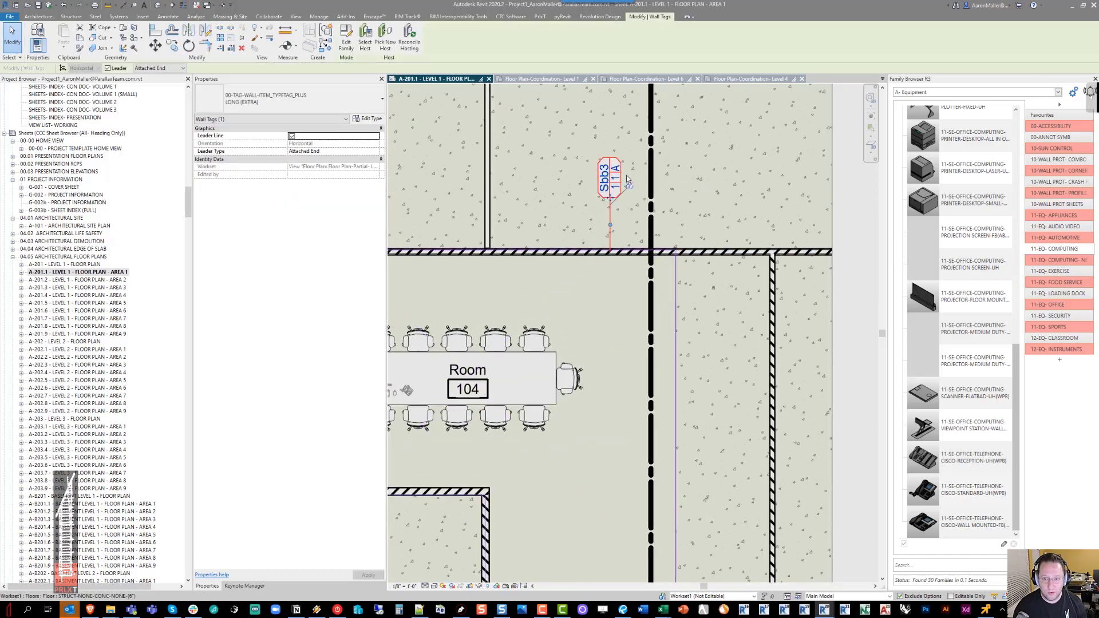
{"action": "type", "text": "1S"}
{"action": "left_click", "coordinate": [684, 195]}
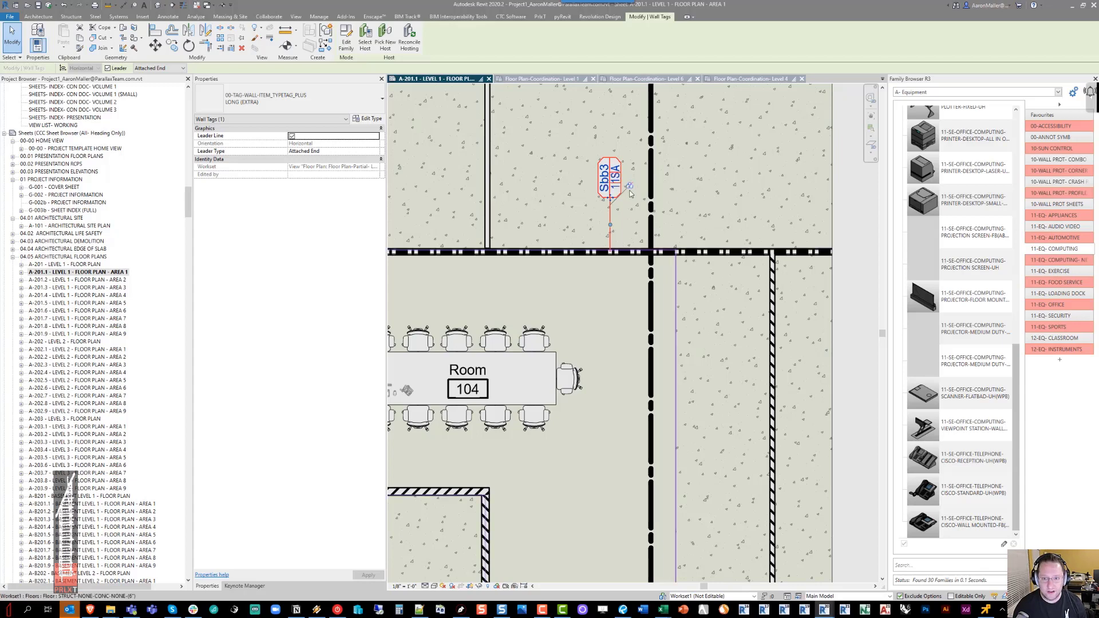
Test a fire rating of 3 in the Sbb3 wall tag and set the rating back to 2
{"action": "left_click", "coordinate": [616, 178]}
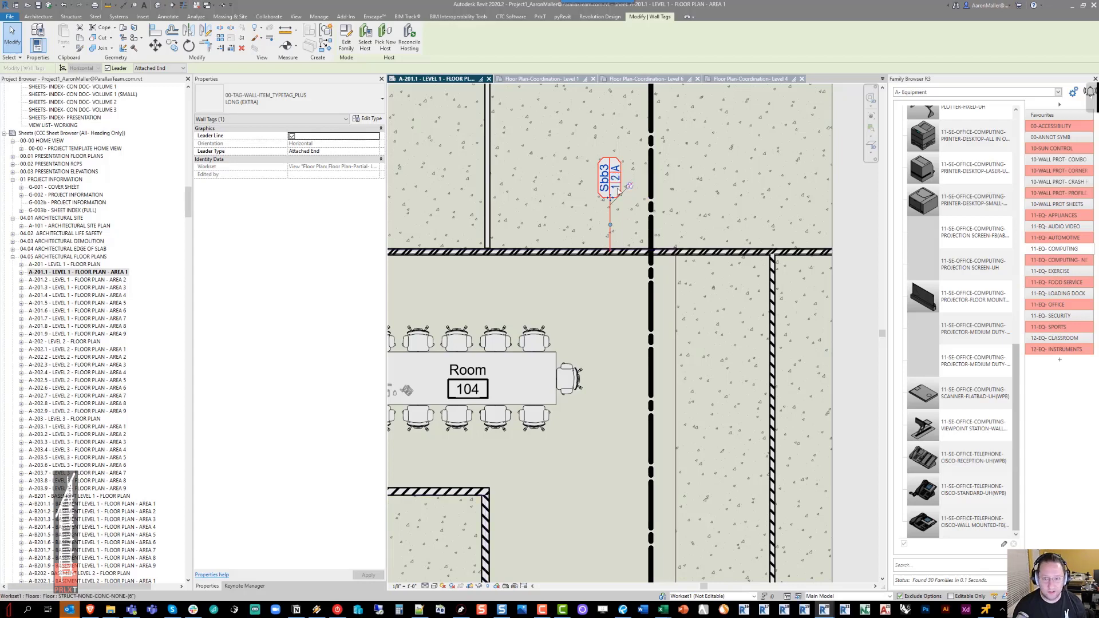
{"action": "key", "text": "Return"}
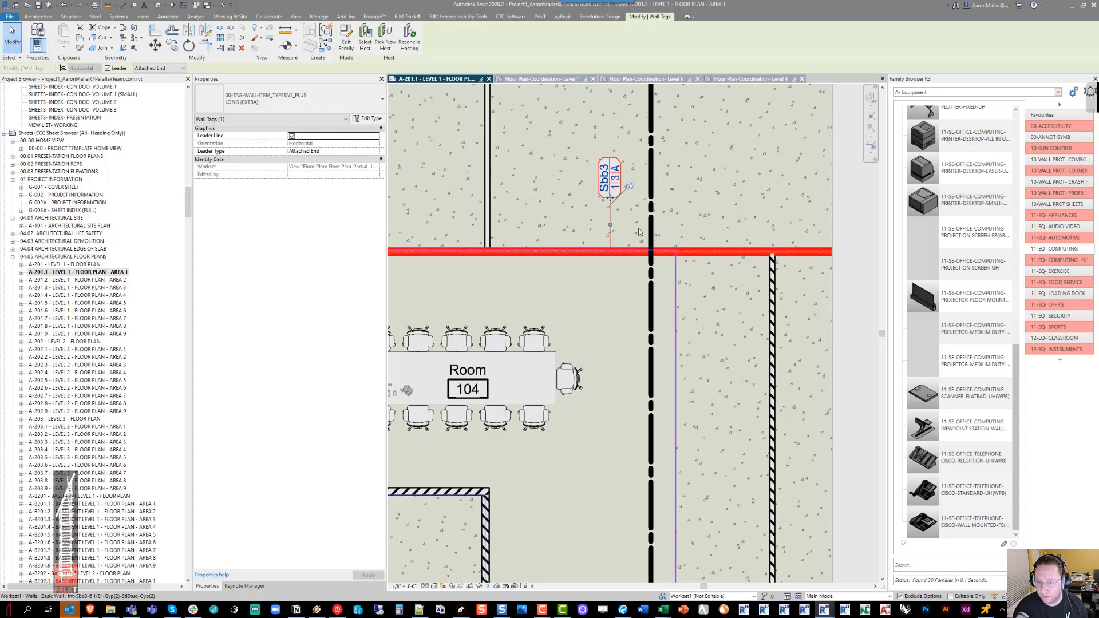
{"action": "left_click", "coordinate": [614, 177]}
{"action": "key", "text": "Escape"}
{"action": "key", "text": "Escape"}
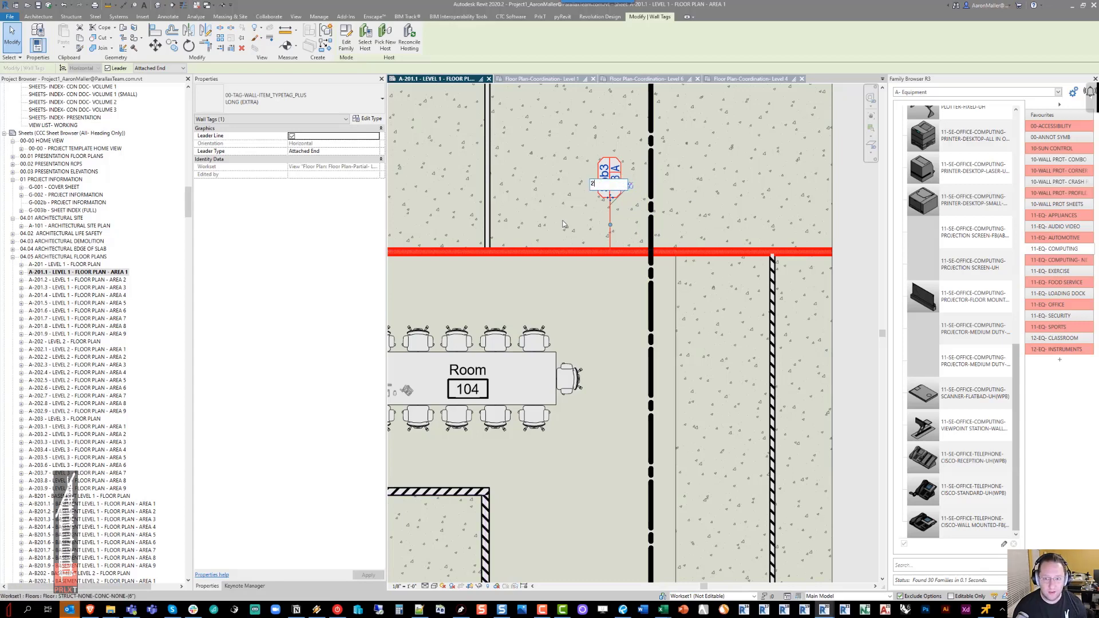
{"action": "scroll", "coordinate": [555, 232], "scroll_direction": "down", "scroll_amount": 5}
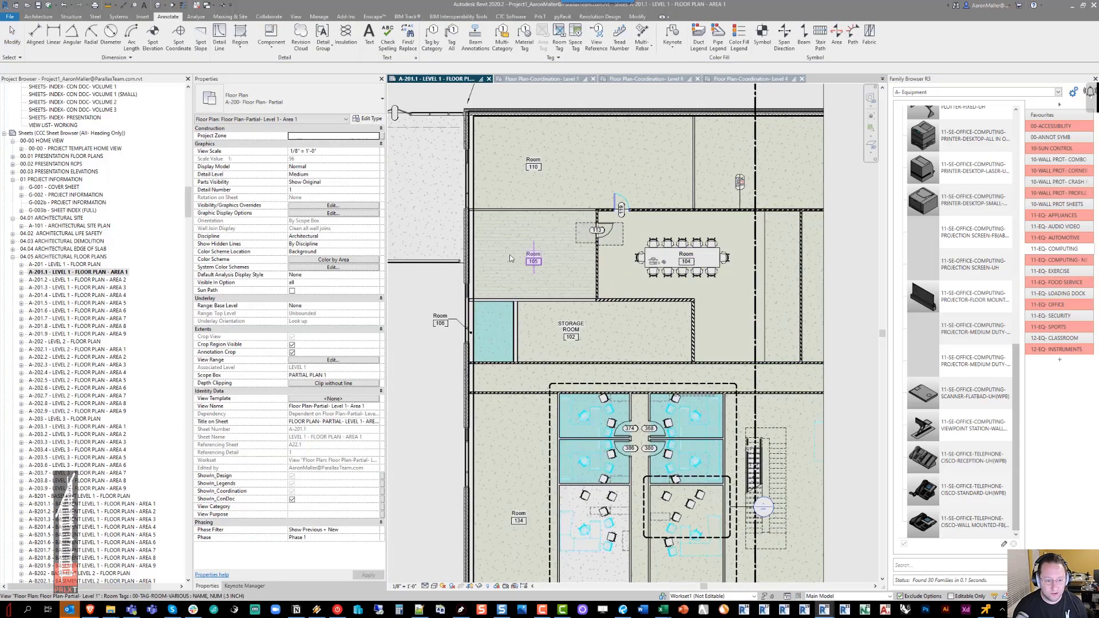
Reopen the plan's filter overrides and examine the range of FIRE RATING-WALLS filters from 4HR/S to 0HR/S
{"action": "key", "text": "v"}
{"action": "key", "text": "g"}
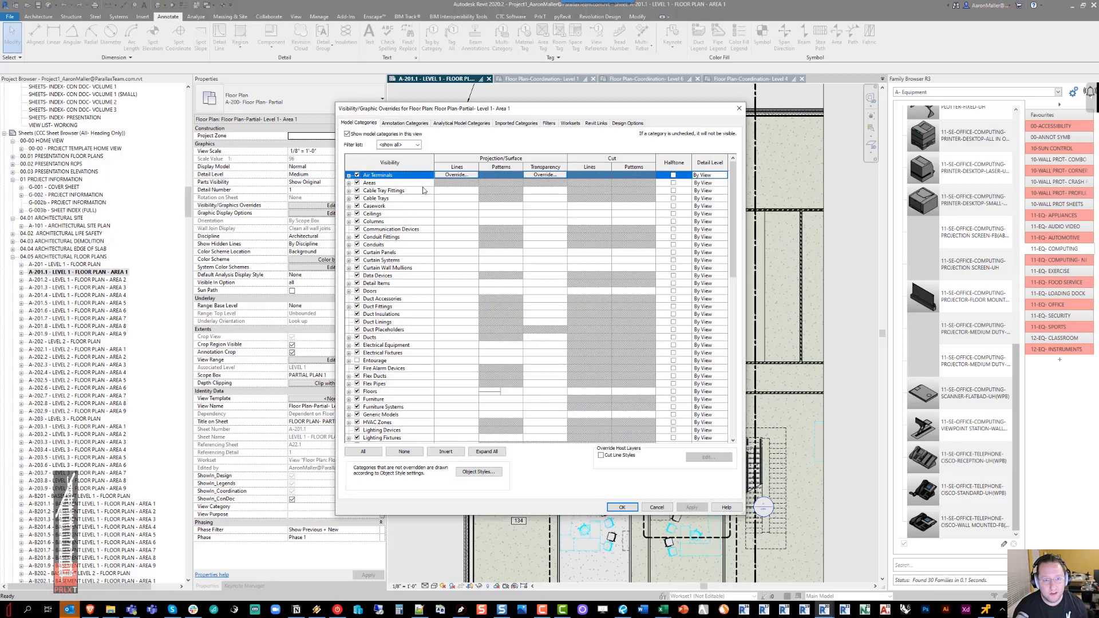
{"action": "left_click", "coordinate": [548, 123]}
{"action": "left_click", "coordinate": [397, 201]}
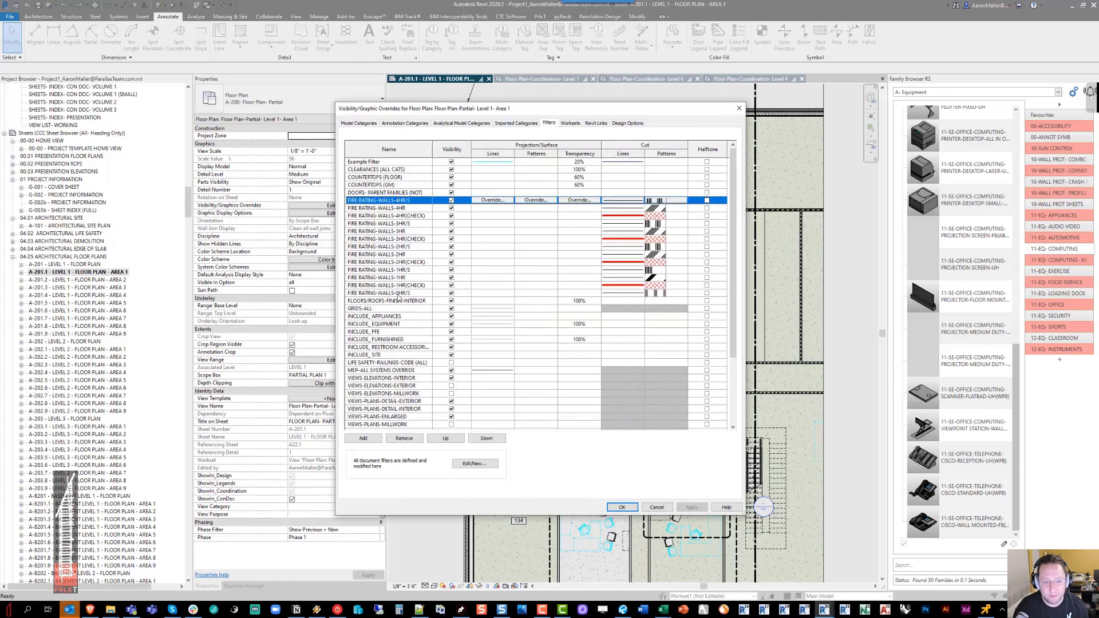
{"action": "left_click", "coordinate": [398, 293]}
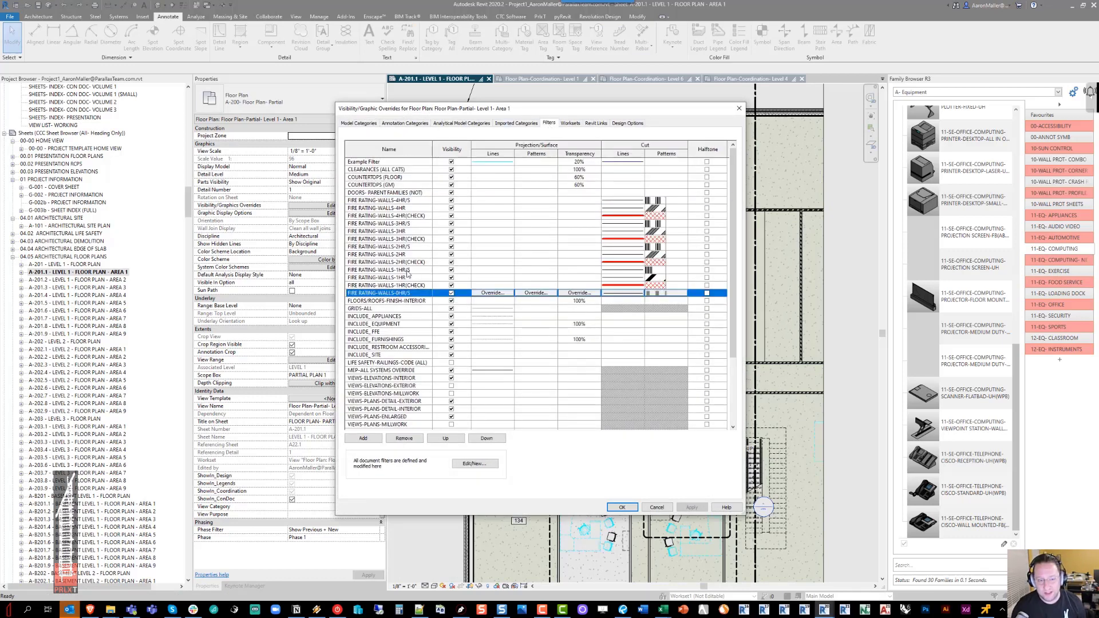
Examine the FIRE RATING-WALLS-4HR/S, 4HR and 4HR(CHECK) filters and their cut overrides
{"action": "left_click", "coordinate": [421, 201]}
{"action": "left_click", "coordinate": [421, 208]}
{"action": "left_click", "coordinate": [422, 216]}
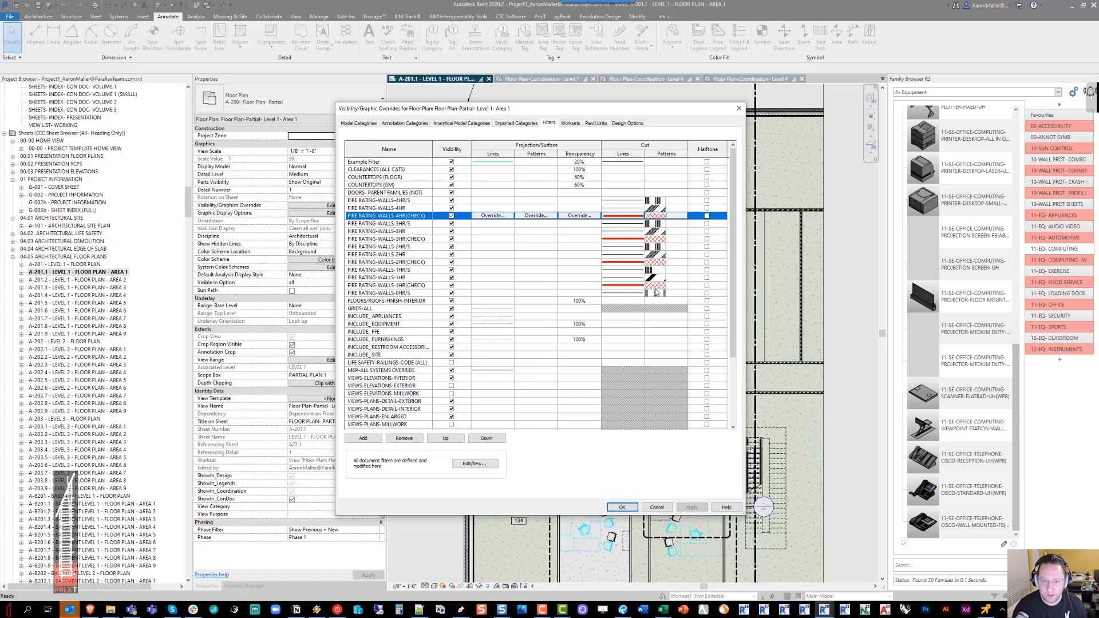
{"action": "left_click_drag", "start_coordinate": [486, 110], "coordinate": [449, 102]}
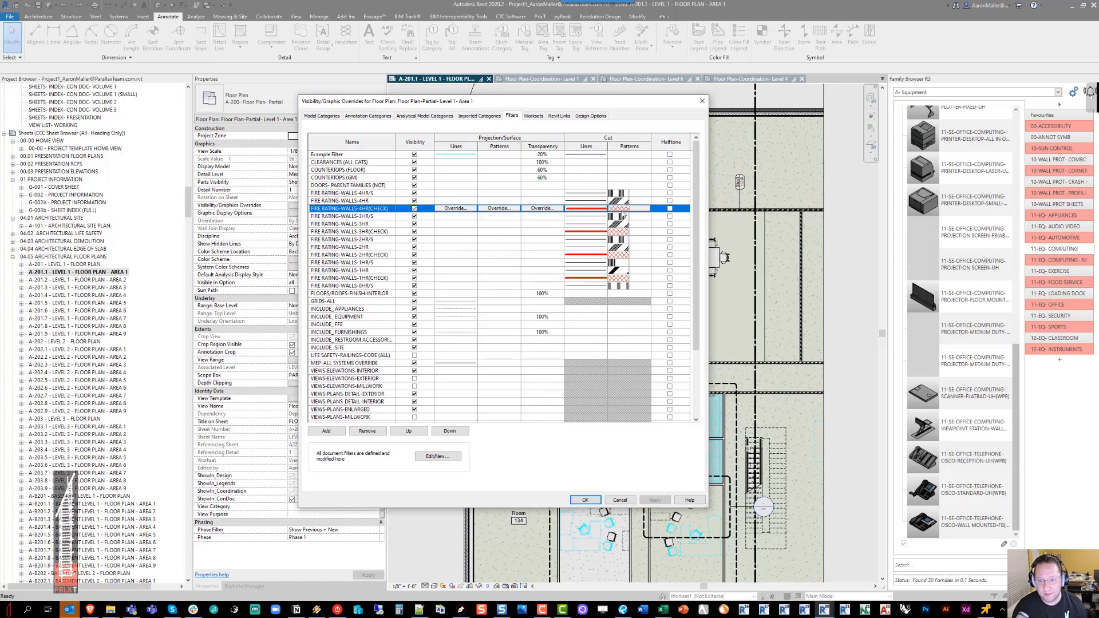
Open the cut pattern override of FIRE RATING-WALLS-4HR/S, try clearing it and discard the change
{"action": "left_click", "coordinate": [621, 193]}
{"action": "left_click", "coordinate": [621, 193]}
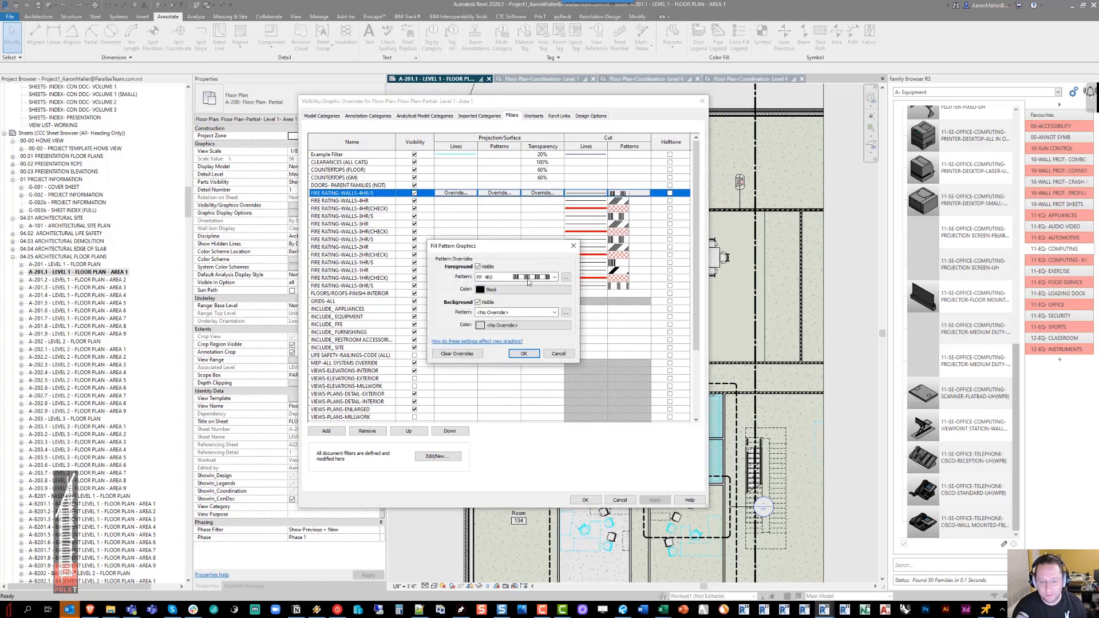
{"action": "left_click", "coordinate": [458, 355]}
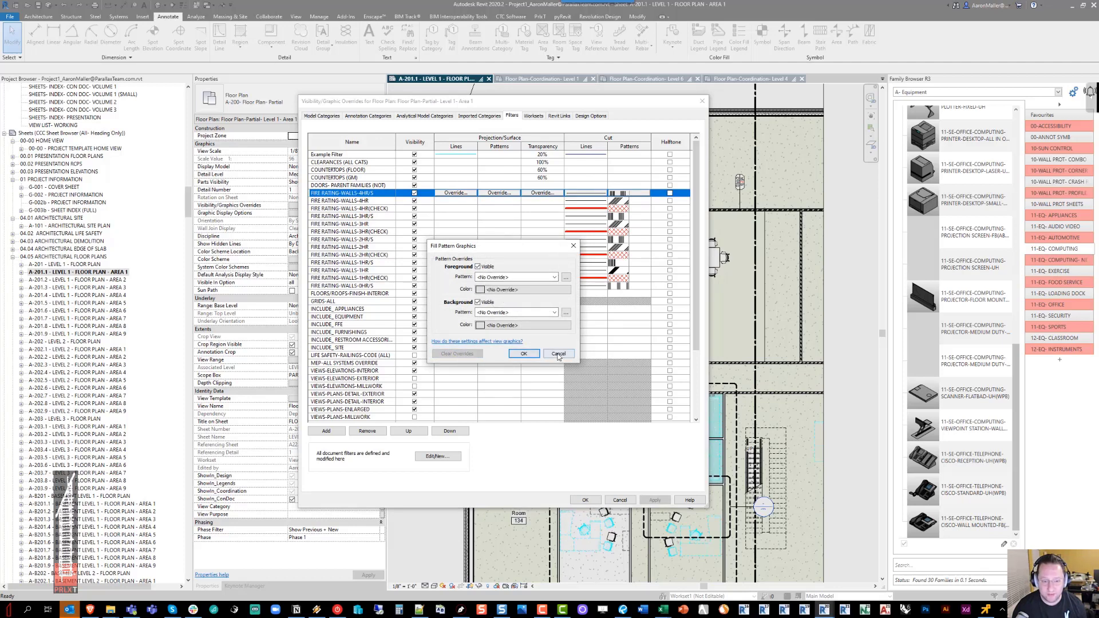
{"action": "left_click", "coordinate": [522, 353]}
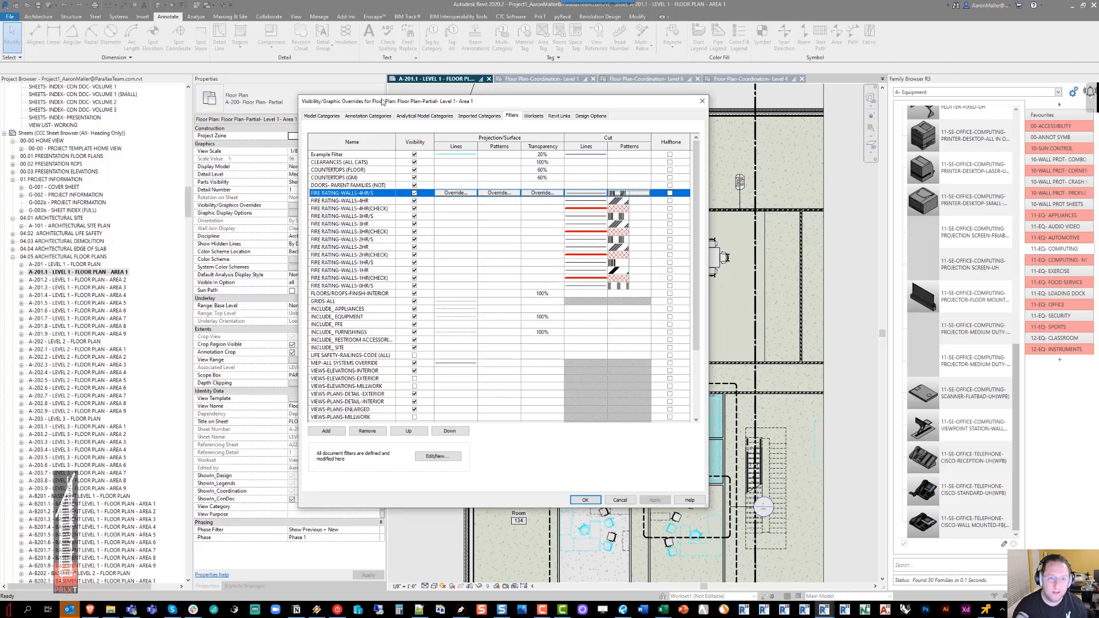
Review the FLOORS/ROOFS-FINISH-INTERIOR filter, accept the overrides and inspect the finish floor in room 105
{"action": "left_click_drag", "start_coordinate": [383, 102], "coordinate": [473, 96]}
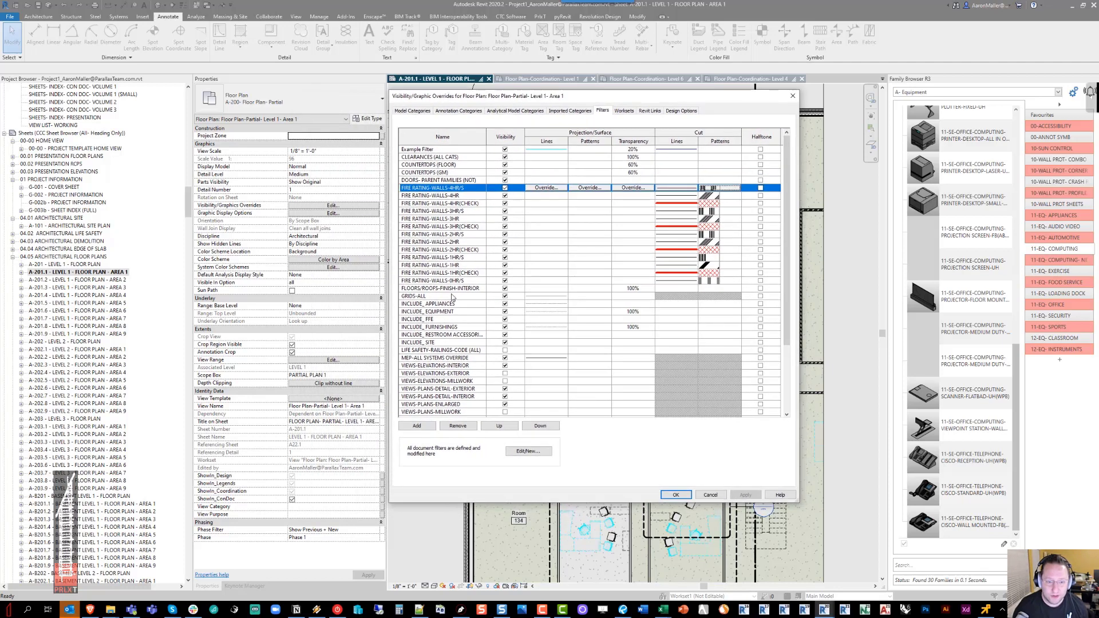
{"action": "left_click", "coordinate": [441, 289]}
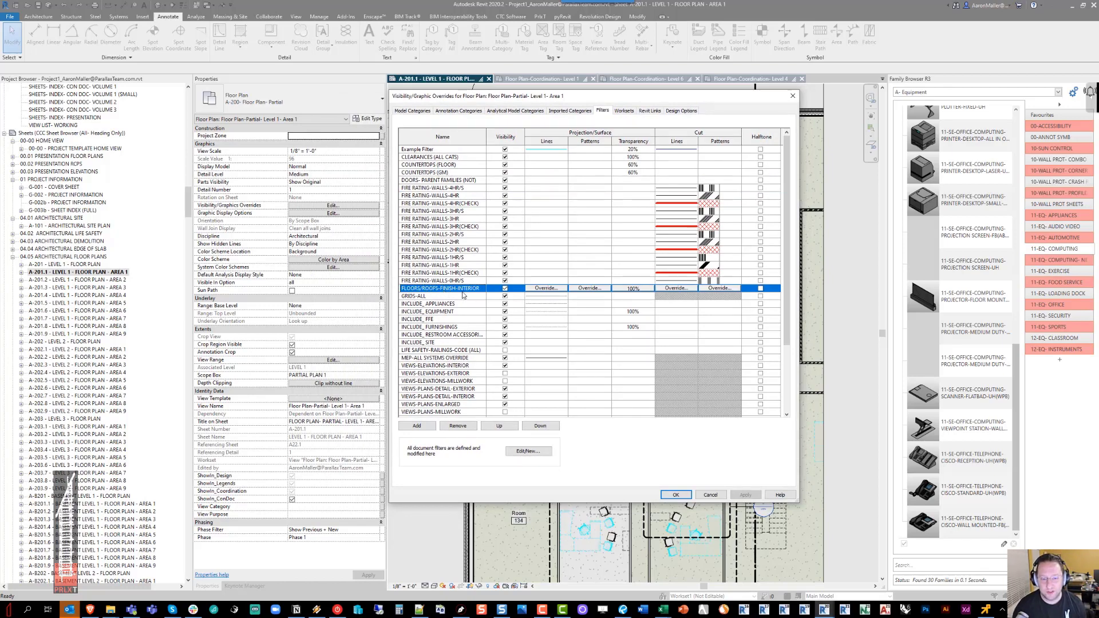
{"action": "left_click_drag", "start_coordinate": [527, 96], "coordinate": [182, 97]}
{"action": "left_click", "coordinate": [330, 495]}
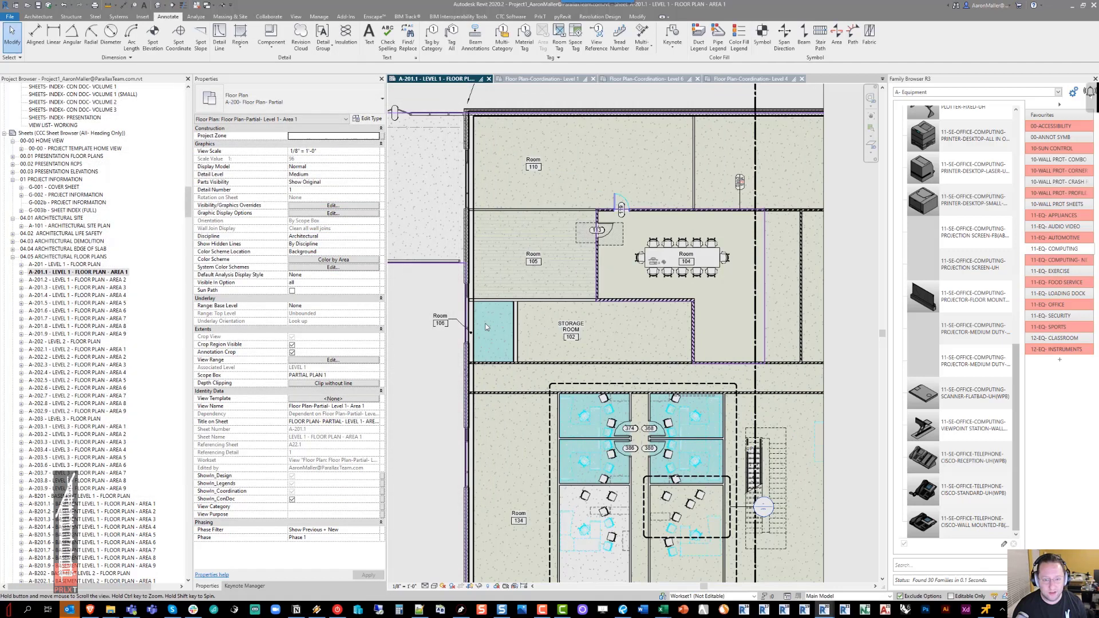
{"action": "left_click", "coordinate": [501, 281]}
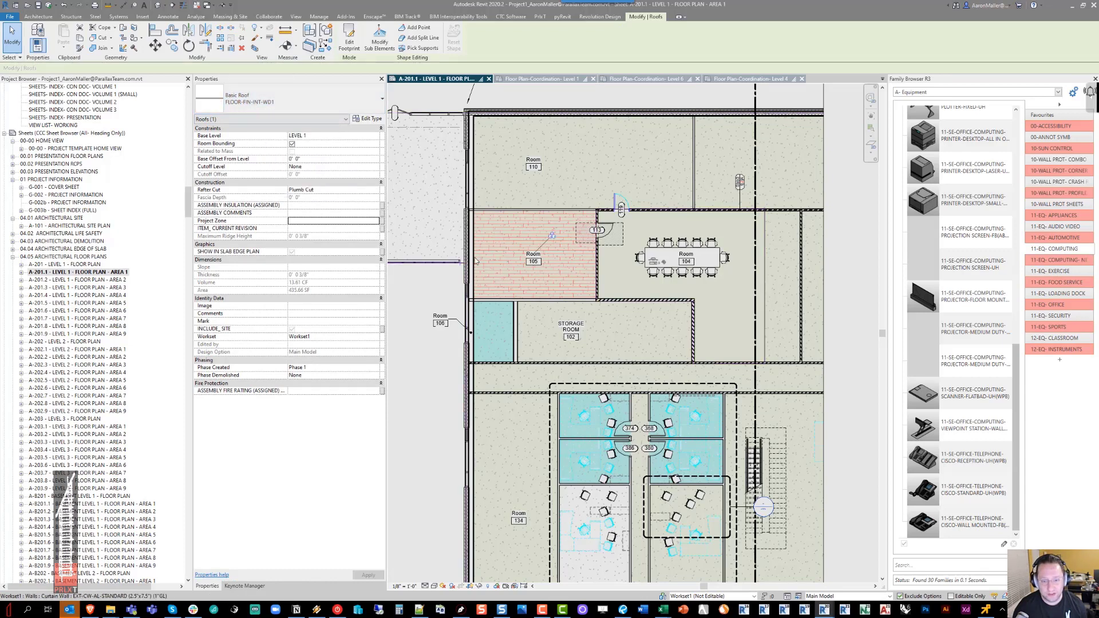
{"action": "middle_click_drag", "start_coordinate": [516, 257], "coordinate": [541, 254]}
{"action": "key", "text": "Escape"}
{"action": "middle_click_drag", "start_coordinate": [518, 324], "coordinate": [531, 311]}
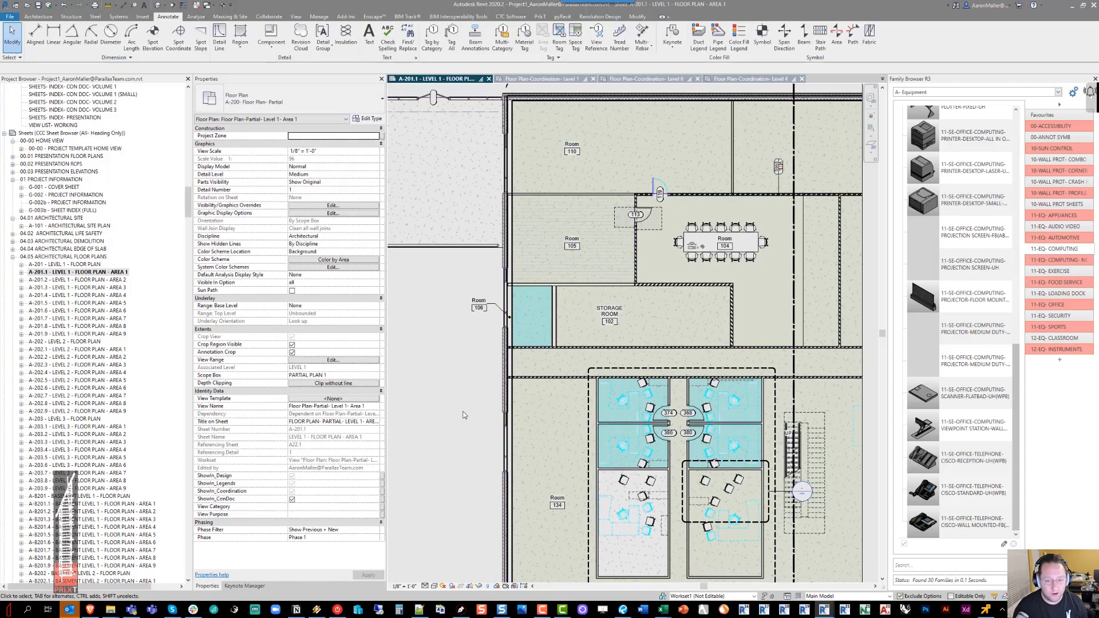
Turn off the visibility of the FLOORS/ROOFS-FINISH-INTERIOR filter, accept the overrides and check the rooms in the plan
{"action": "key", "text": "v"}
{"action": "key", "text": "g"}
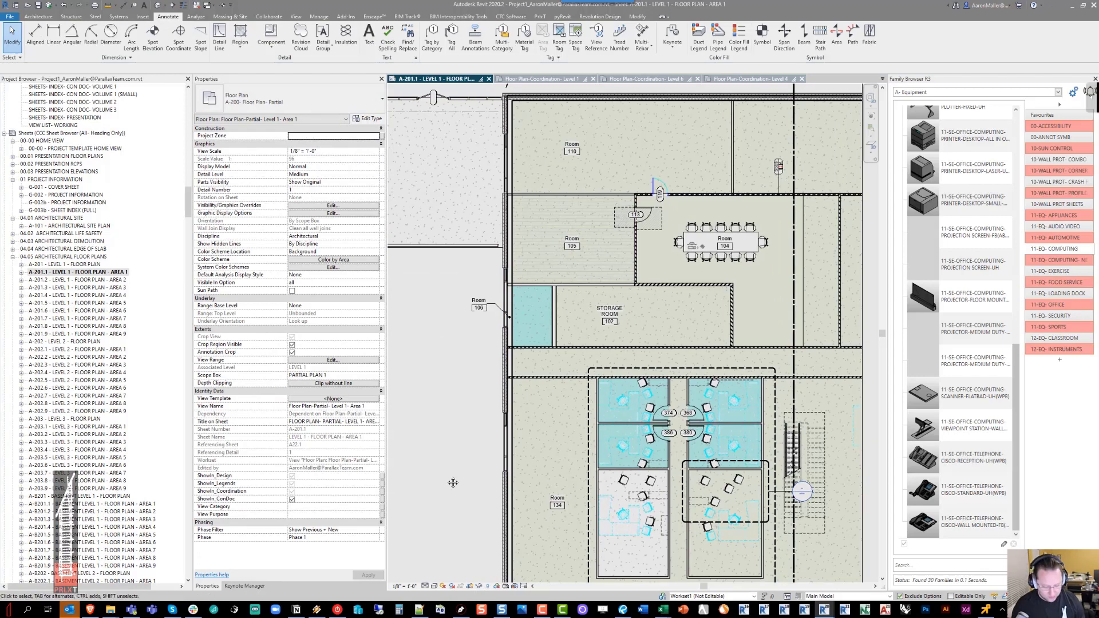
{"action": "left_click_drag", "start_coordinate": [278, 99], "coordinate": [364, 102]}
{"action": "left_click", "coordinate": [342, 115]}
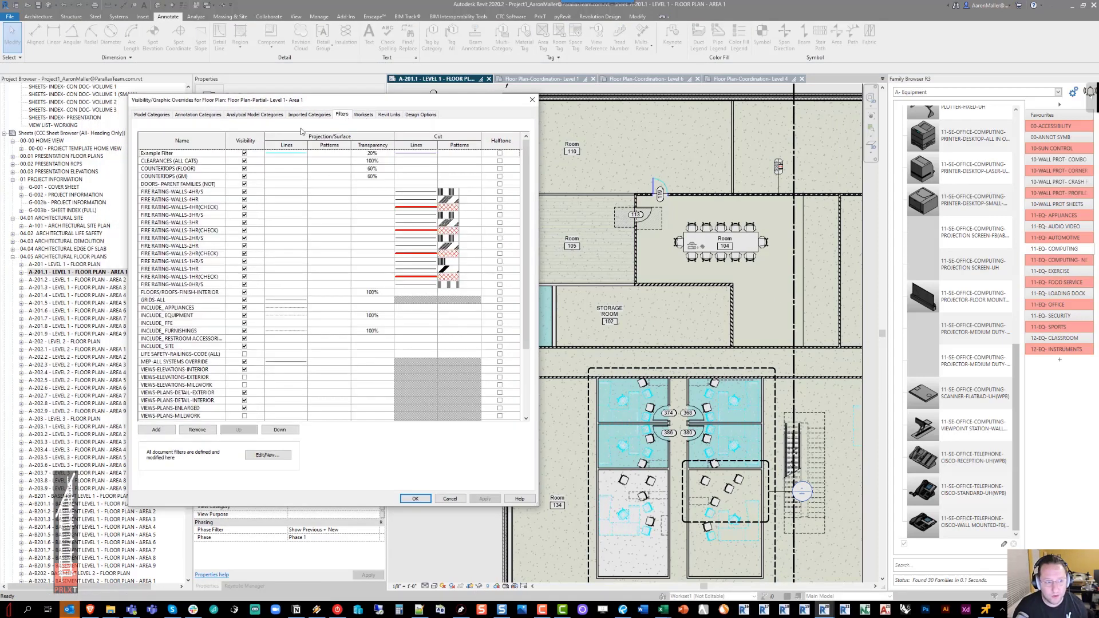
{"action": "left_click", "coordinate": [201, 293]}
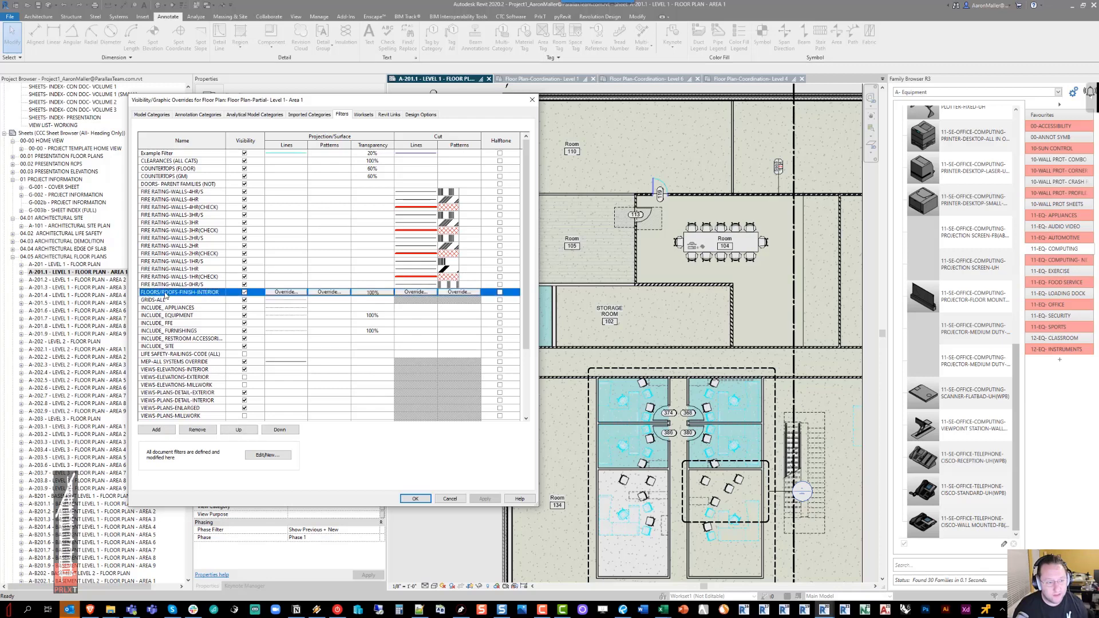
{"action": "left_click", "coordinate": [245, 293]}
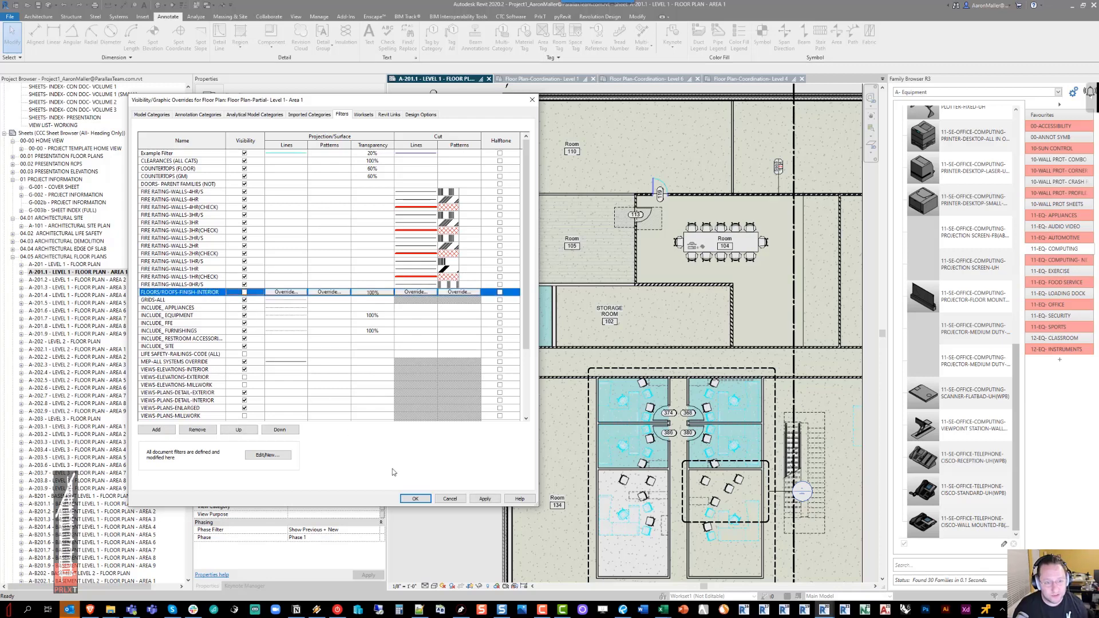
{"action": "left_click", "coordinate": [484, 499]}
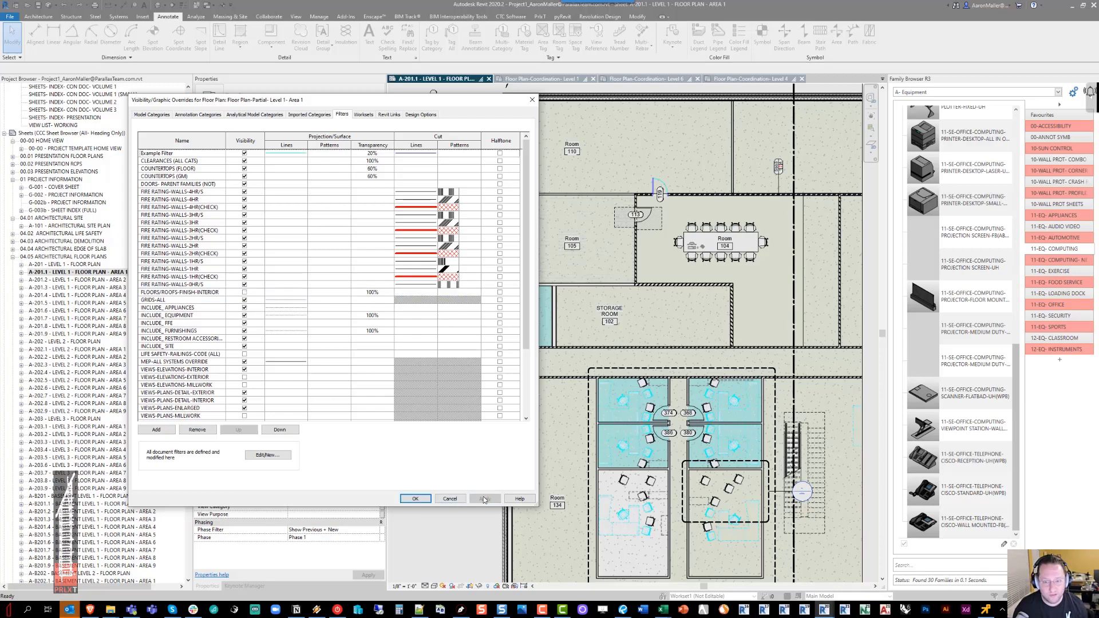
{"action": "left_click", "coordinate": [415, 499]}
{"action": "scroll", "coordinate": [566, 258], "scroll_direction": "up", "scroll_amount": 3}
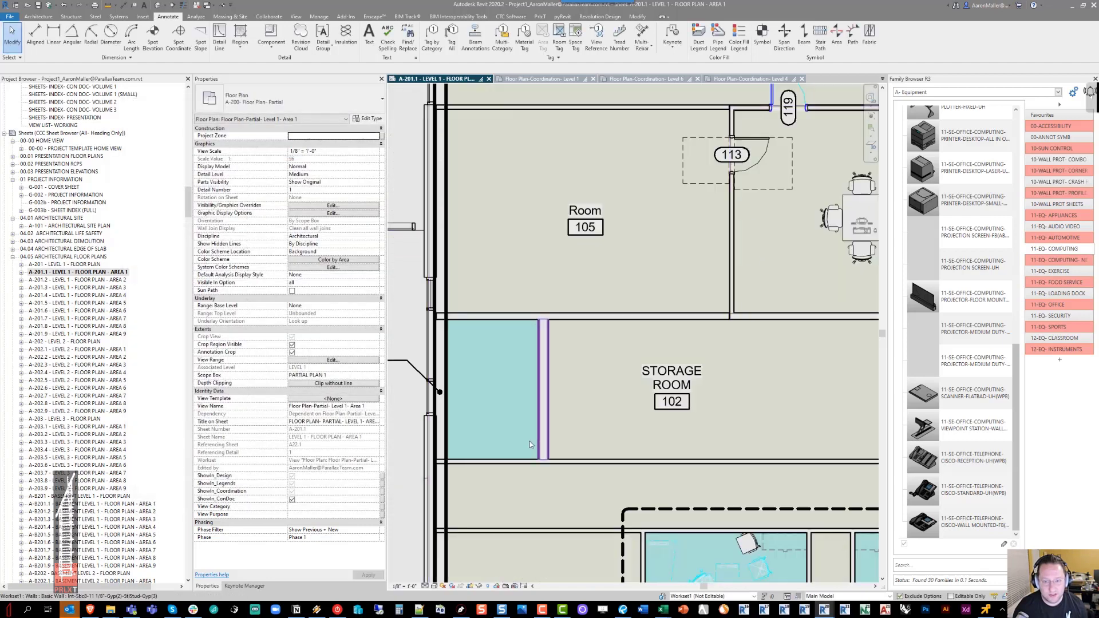
{"action": "scroll", "coordinate": [520, 343], "scroll_direction": "down", "scroll_amount": 5}
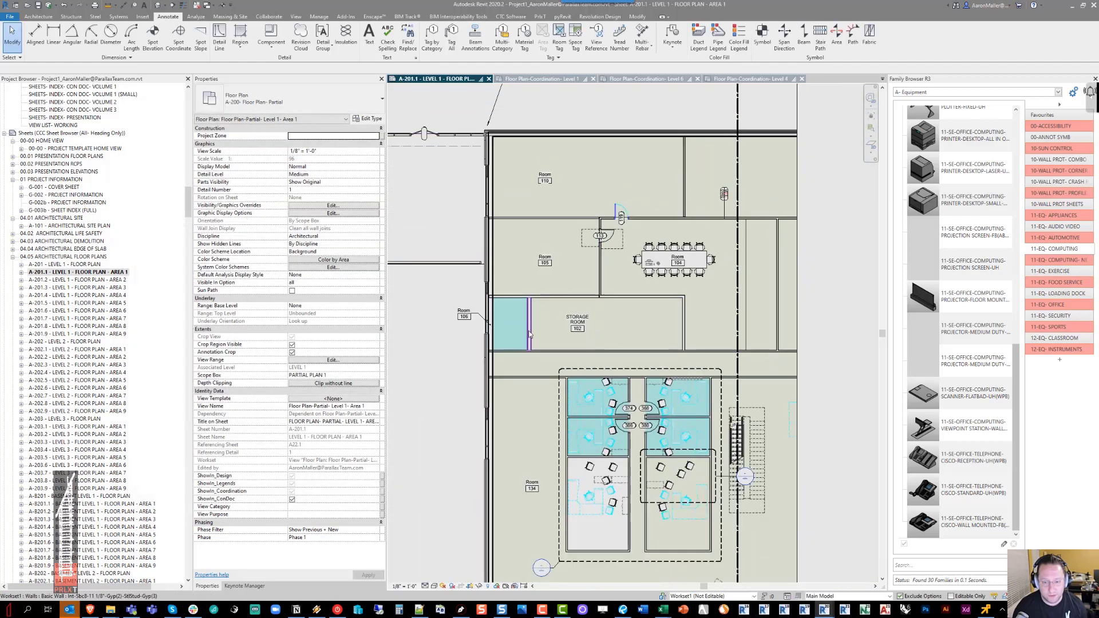
Reopen the plan's filter overrides and turn the FLOORS/ROOFS-FINISH-INTERIOR filter's visibility back on
{"action": "key", "text": "v"}
{"action": "key", "text": "v"}
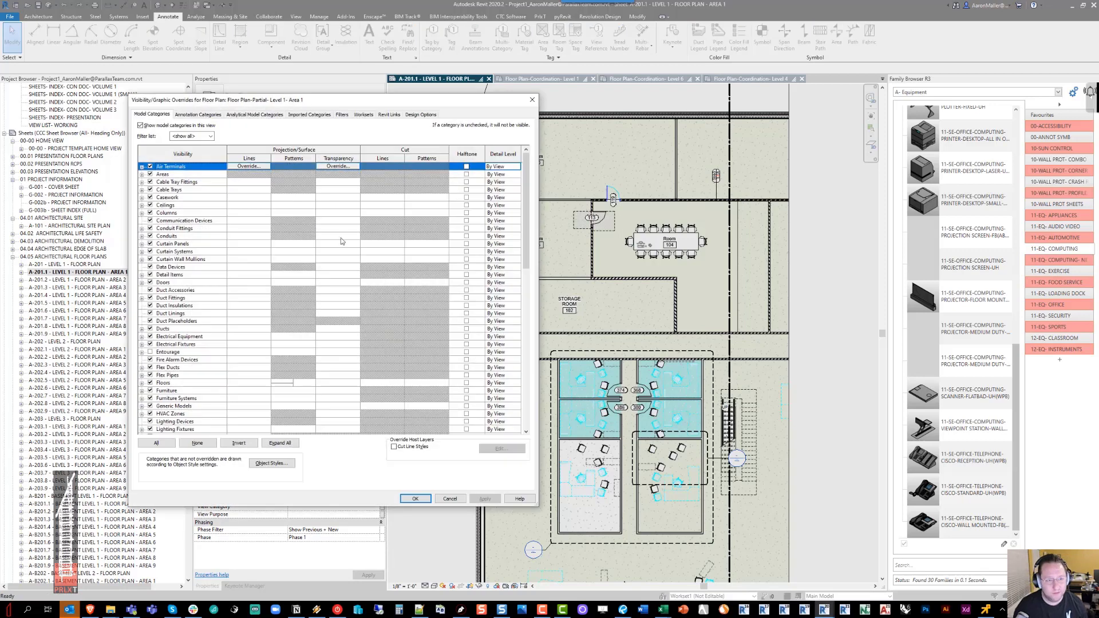
{"action": "left_click", "coordinate": [342, 114]}
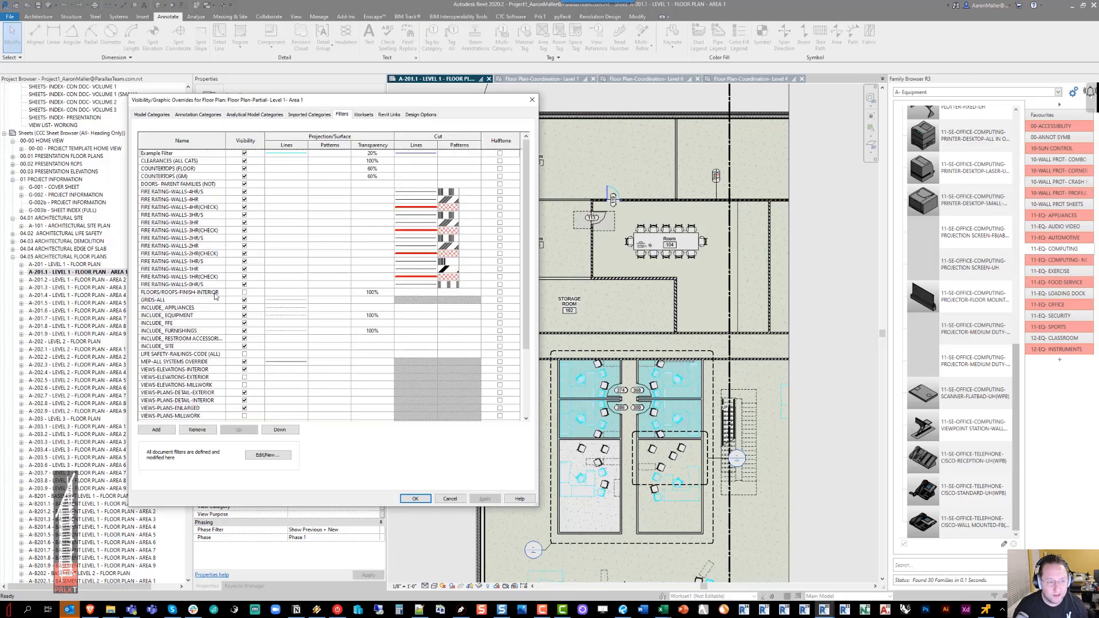
{"action": "left_click", "coordinate": [215, 293]}
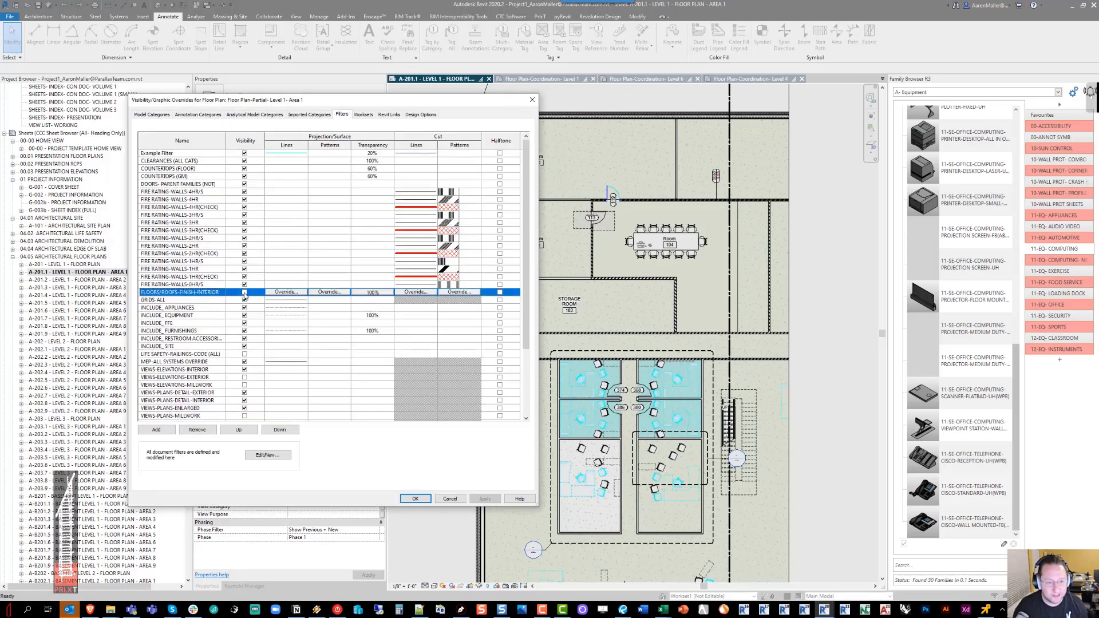
{"action": "left_click", "coordinate": [245, 293]}
Compare the line override of the GRIDS-ALL filter with the overrides available for the Grids annotation category
{"action": "left_click", "coordinate": [169, 301]}
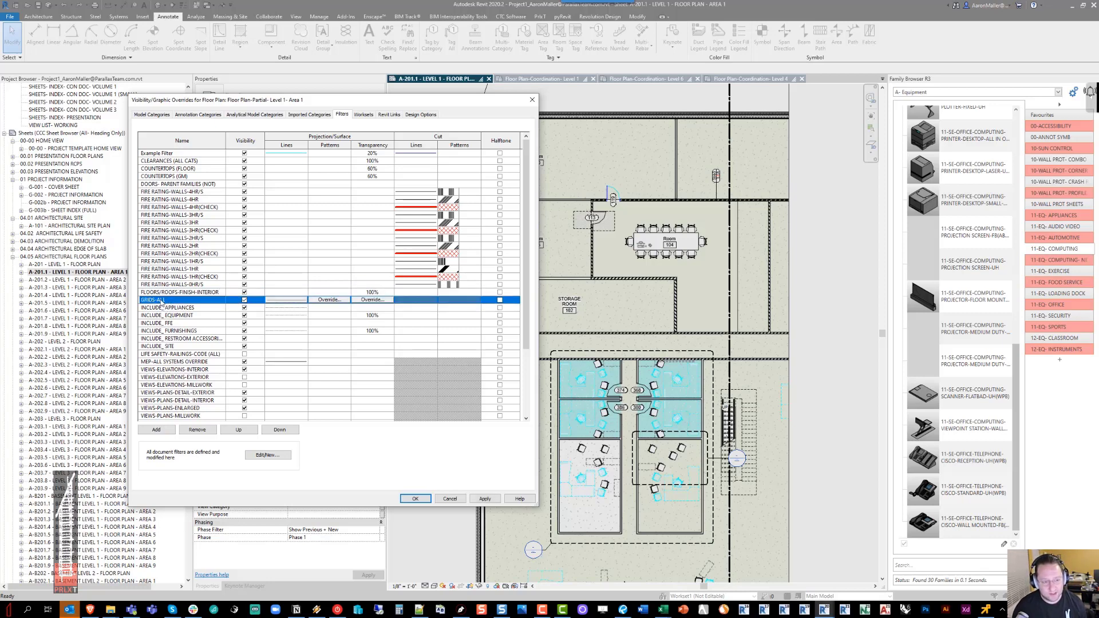
{"action": "left_click", "coordinate": [292, 303]}
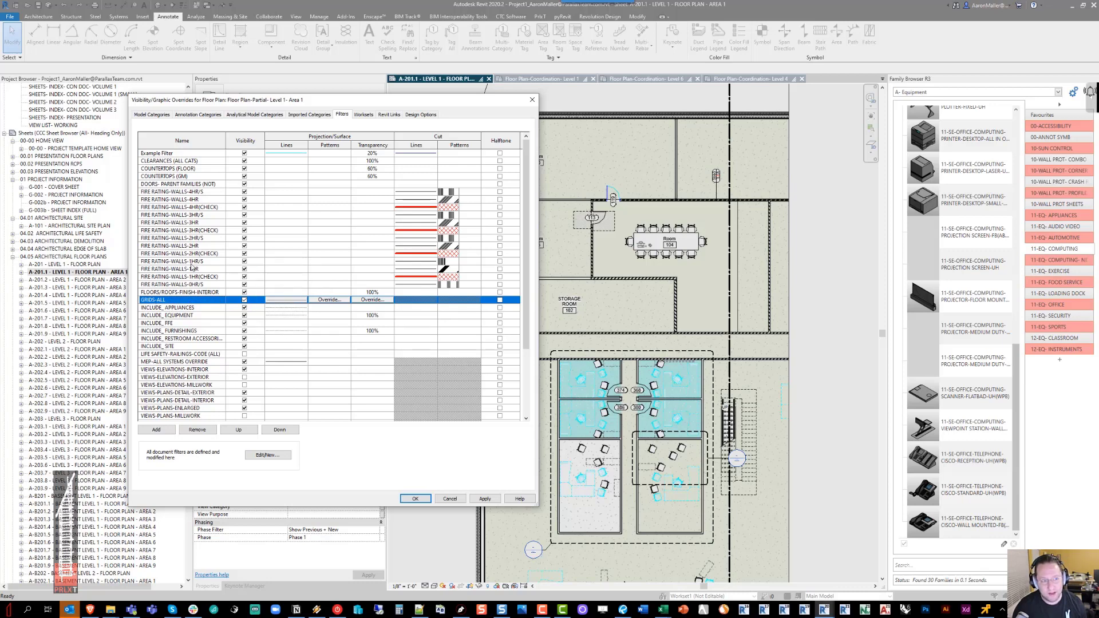
{"action": "left_click", "coordinate": [198, 114]}
{"action": "scroll", "coordinate": [208, 299], "scroll_direction": "down", "scroll_amount": 5}
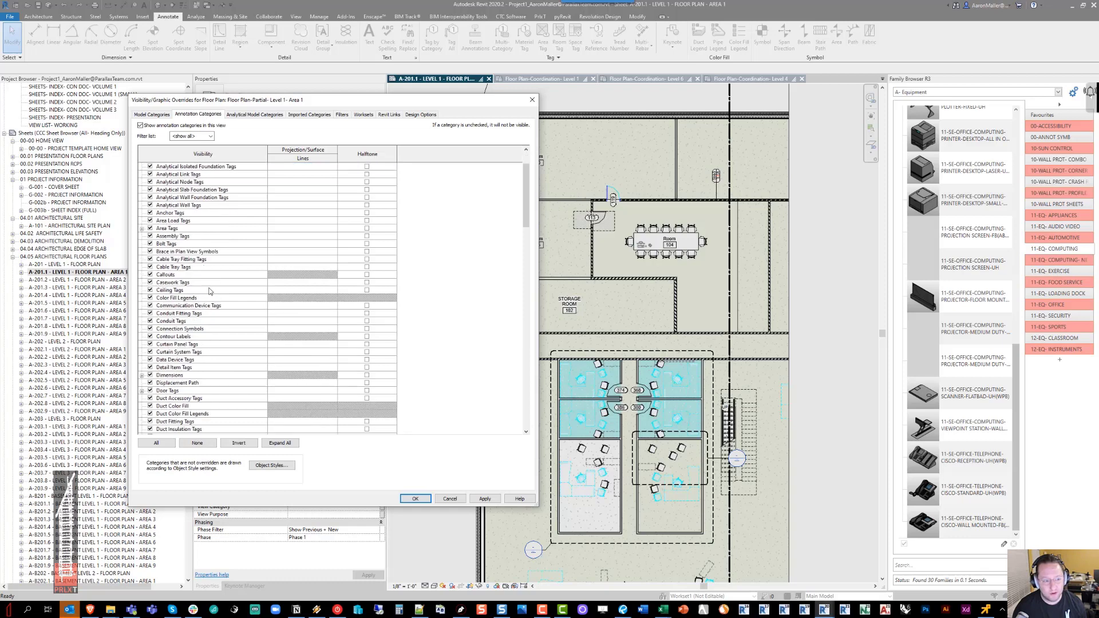
{"action": "scroll", "coordinate": [208, 299], "scroll_direction": "down", "scroll_amount": 8}
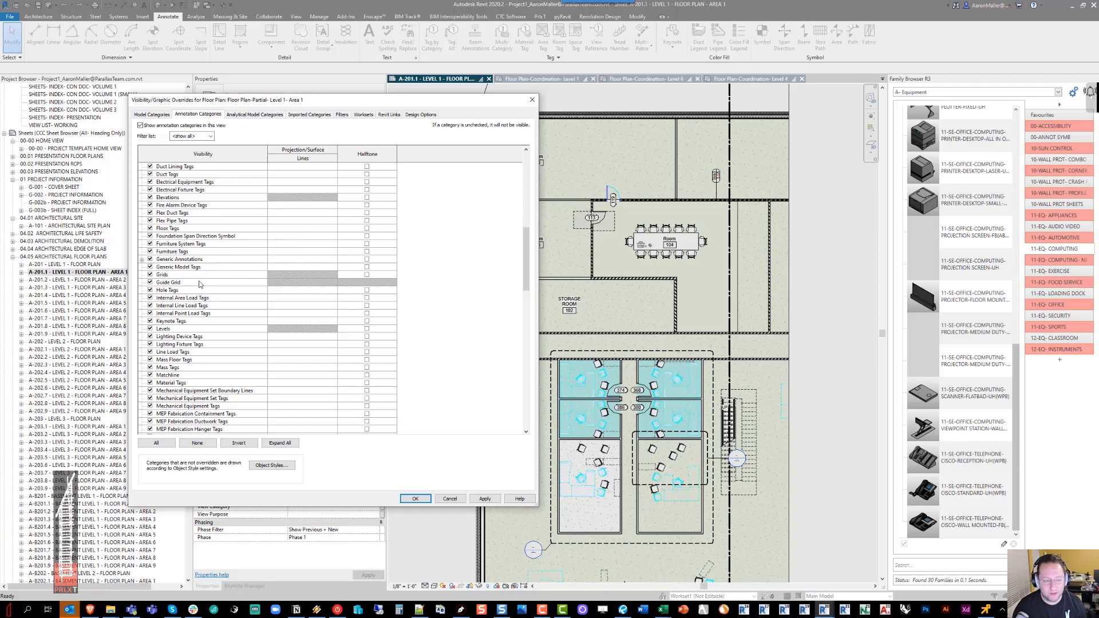
{"action": "left_click", "coordinate": [341, 115]}
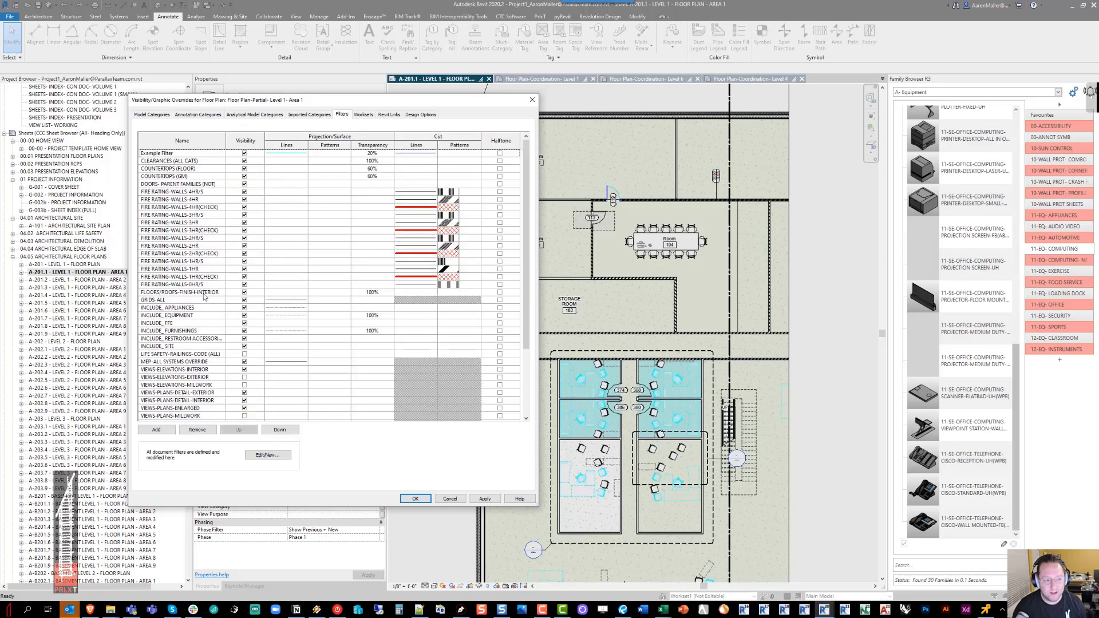
{"action": "left_click", "coordinate": [189, 301]}
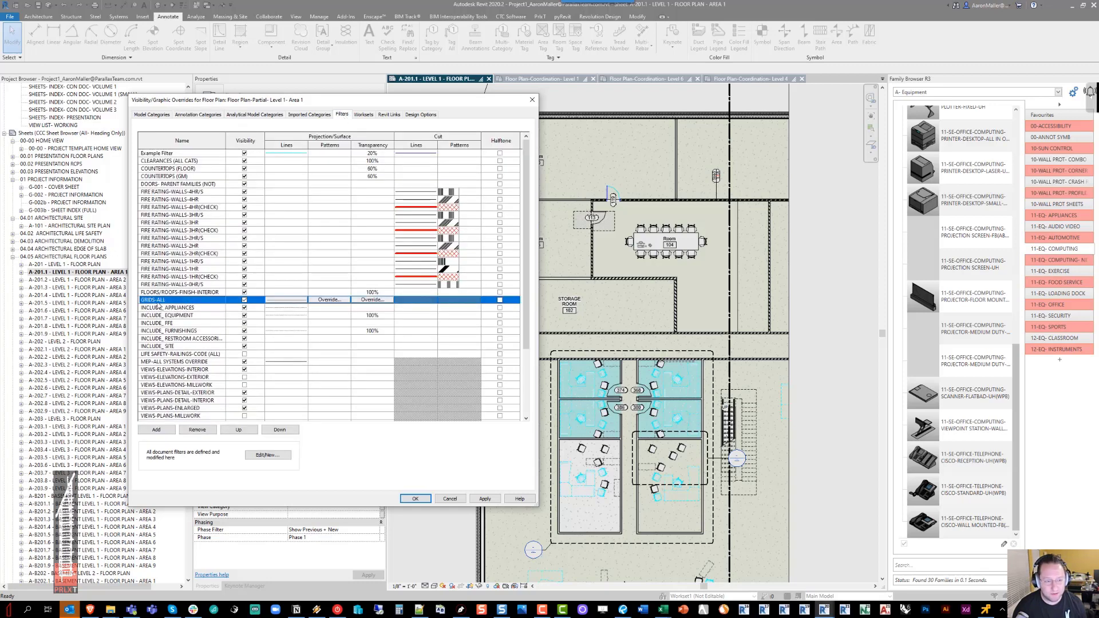
Accept the overrides, dismiss the save reminder and look closely at grids 1 and 2
{"action": "left_click", "coordinate": [416, 499]}
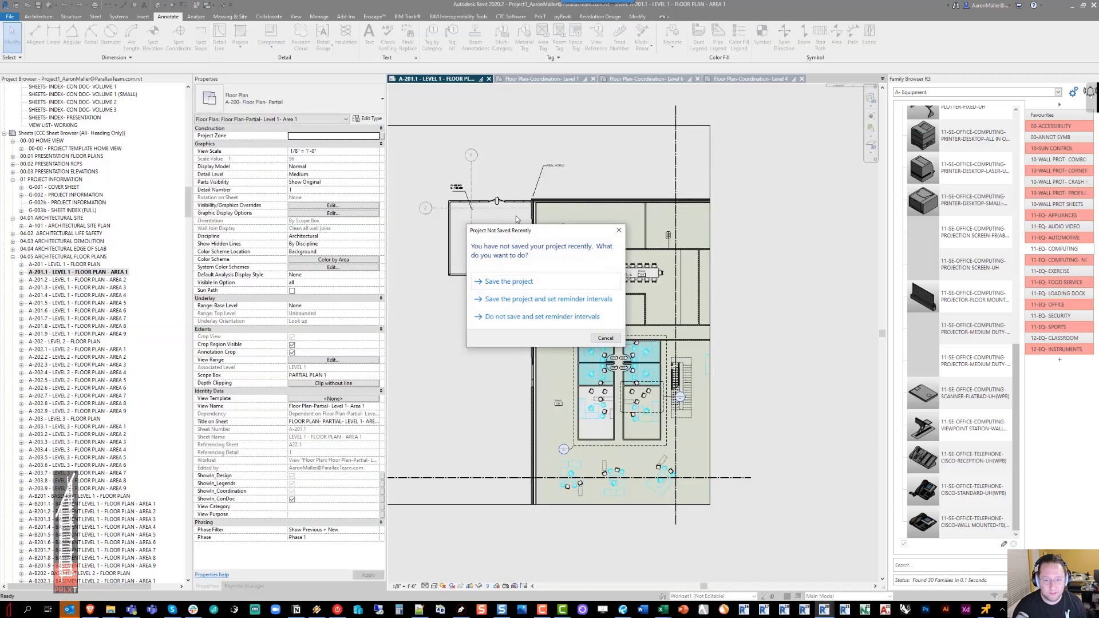
{"action": "key", "text": "Escape"}
{"action": "scroll", "coordinate": [439, 194], "scroll_direction": "up", "scroll_amount": 6}
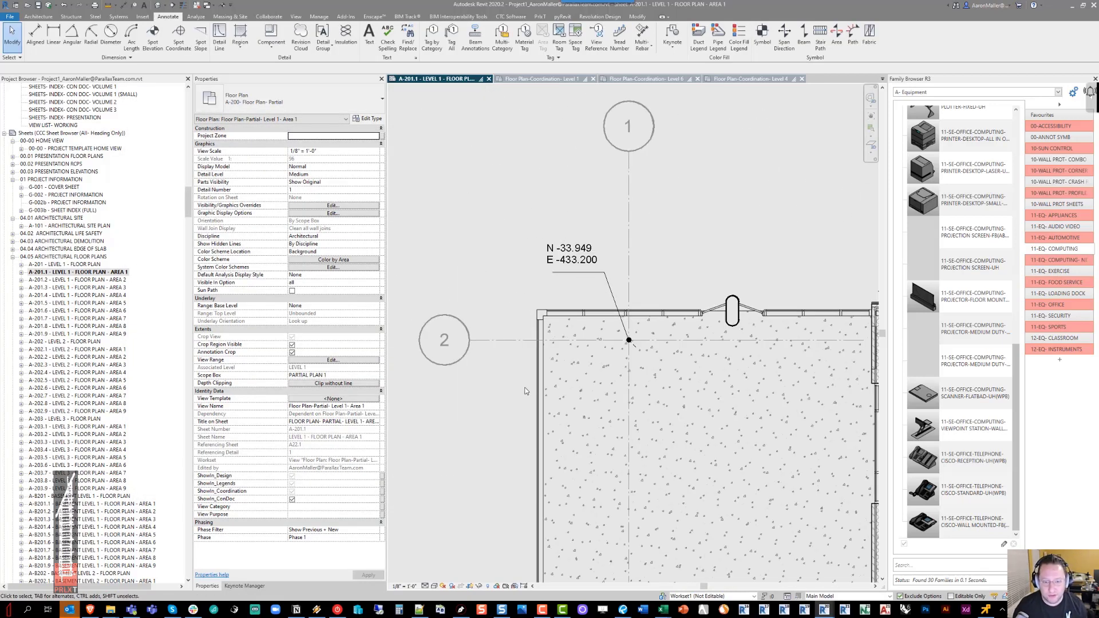
Clear the projection line override of the GRIDS-ALL filter and accept the plan's overrides
{"action": "key", "text": "v"}
{"action": "key", "text": "v"}
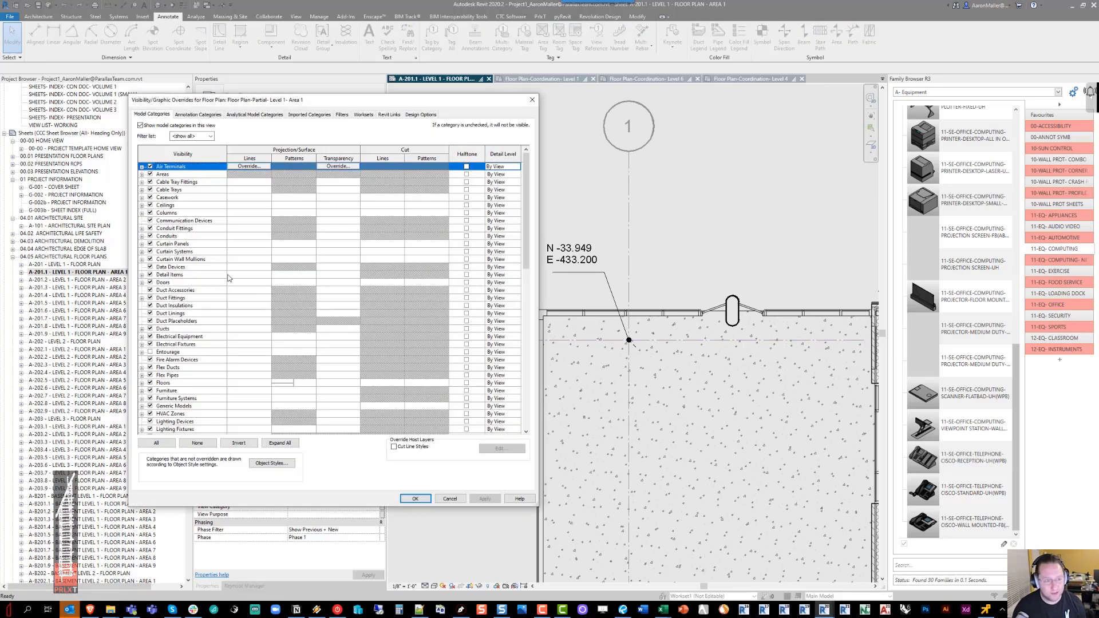
{"action": "left_click", "coordinate": [342, 114]}
{"action": "left_click", "coordinate": [286, 299]}
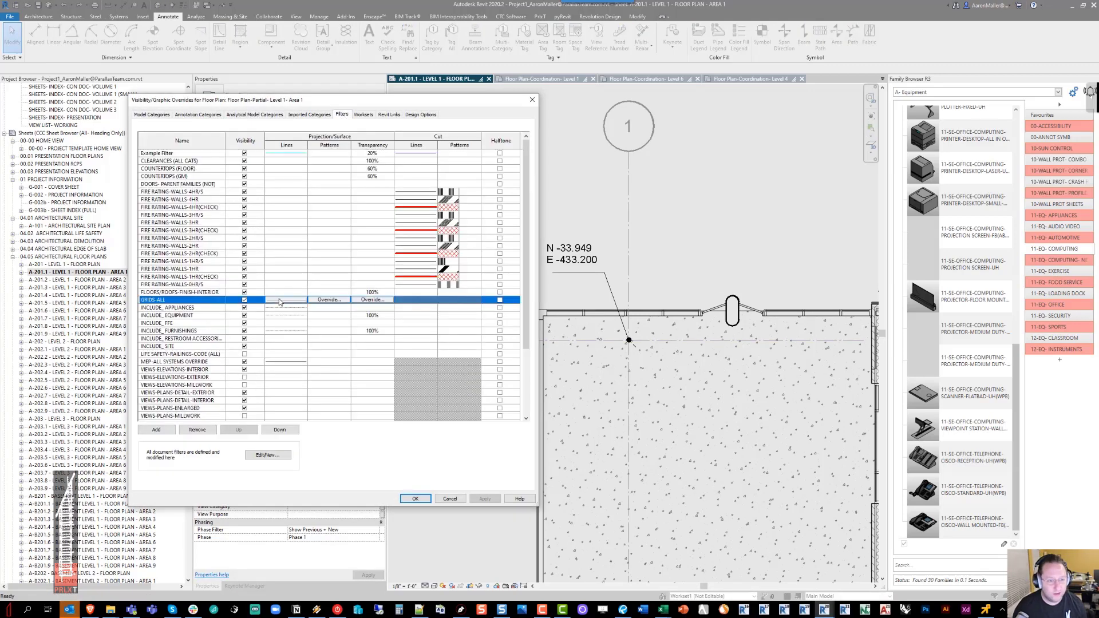
{"action": "left_click", "coordinate": [287, 299]}
{"action": "left_click", "coordinate": [355, 336]}
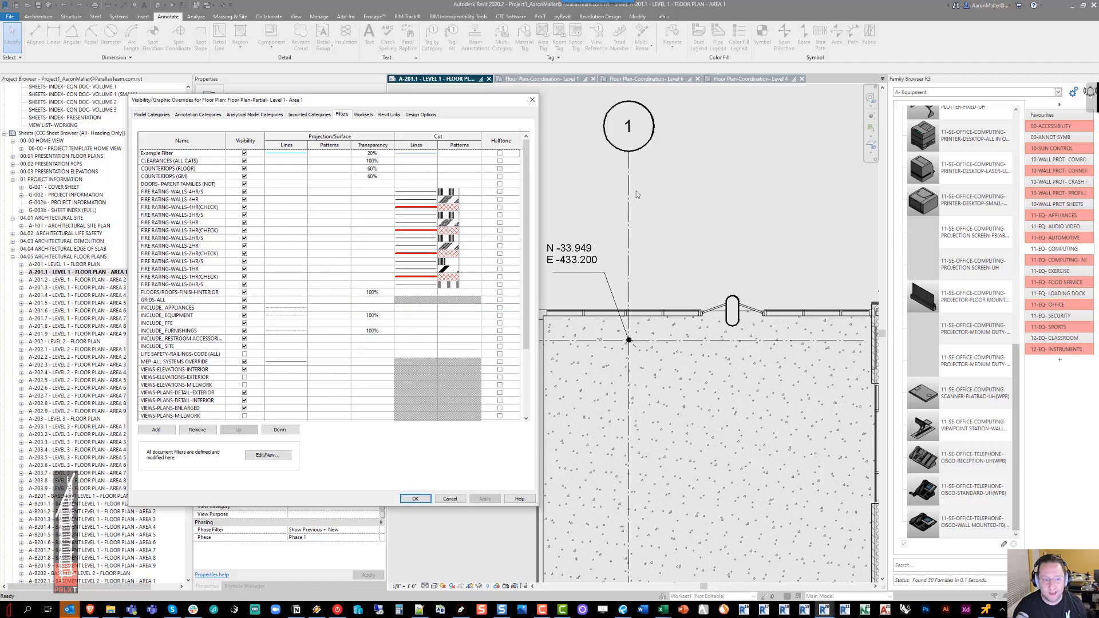
{"action": "left_click", "coordinate": [414, 498]}
Open the filter overrides of the Level 1 Area 1 plan, enlarge the dialog and look over the INCLUDE_ filters, starting with INCLUDE_APPLIANCES
{"action": "scroll", "coordinate": [527, 232], "scroll_direction": "down", "scroll_amount": 4}
{"action": "middle_click_drag", "start_coordinate": [561, 263], "coordinate": [615, 240]}
{"action": "scroll", "coordinate": [616, 240], "scroll_direction": "down", "scroll_amount": 1}
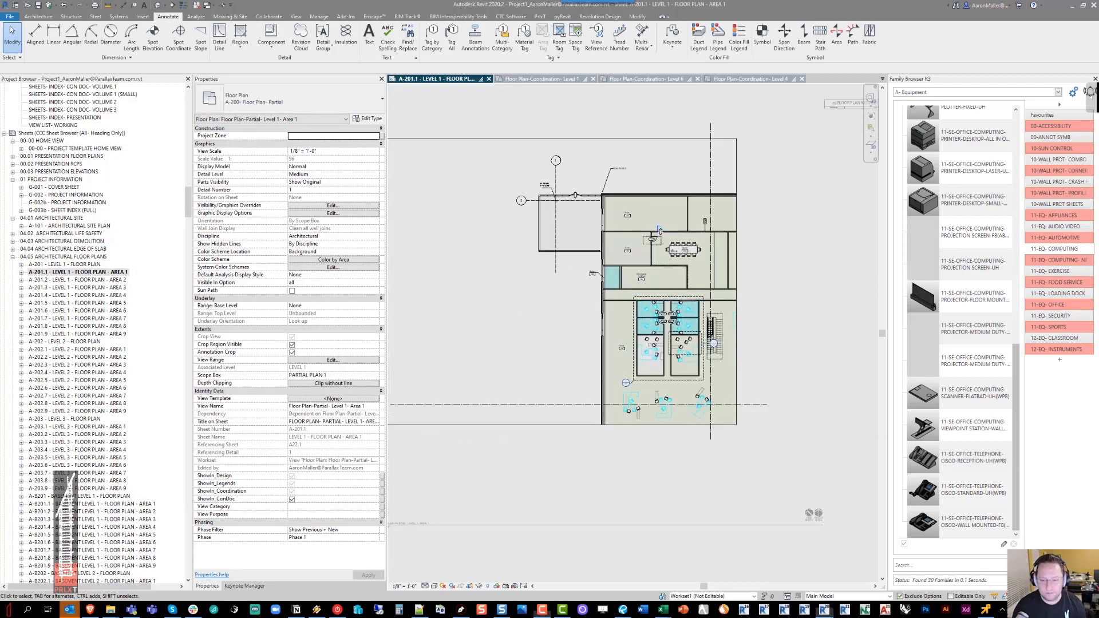
{"action": "key", "text": "v"}
{"action": "key", "text": "g"}
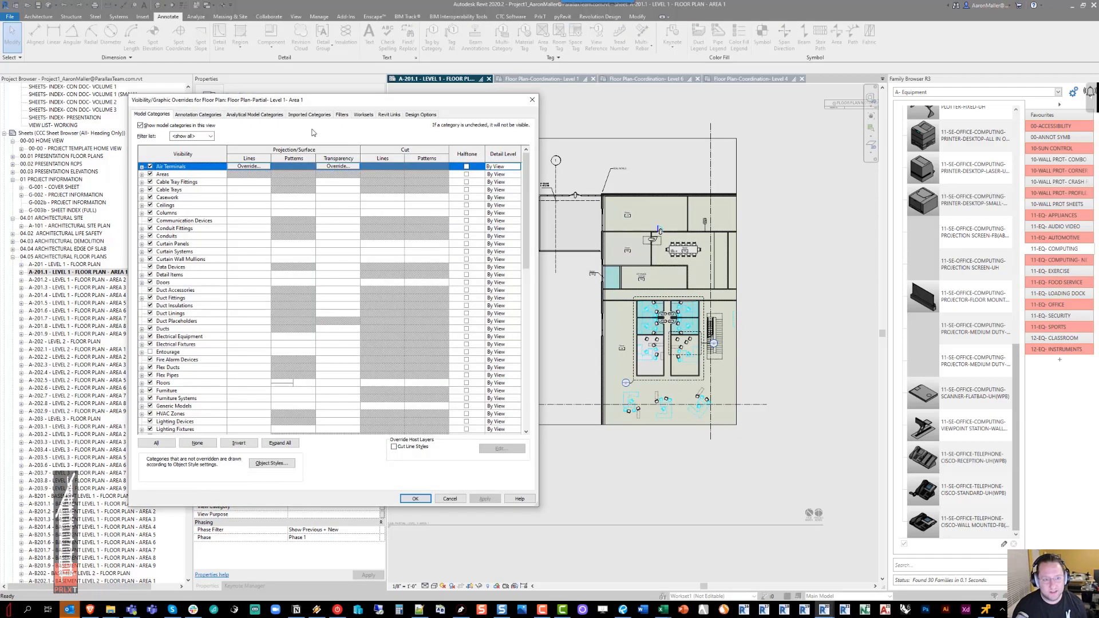
{"action": "left_click", "coordinate": [334, 109]}
{"action": "left_click_drag", "start_coordinate": [327, 98], "coordinate": [553, 96]}
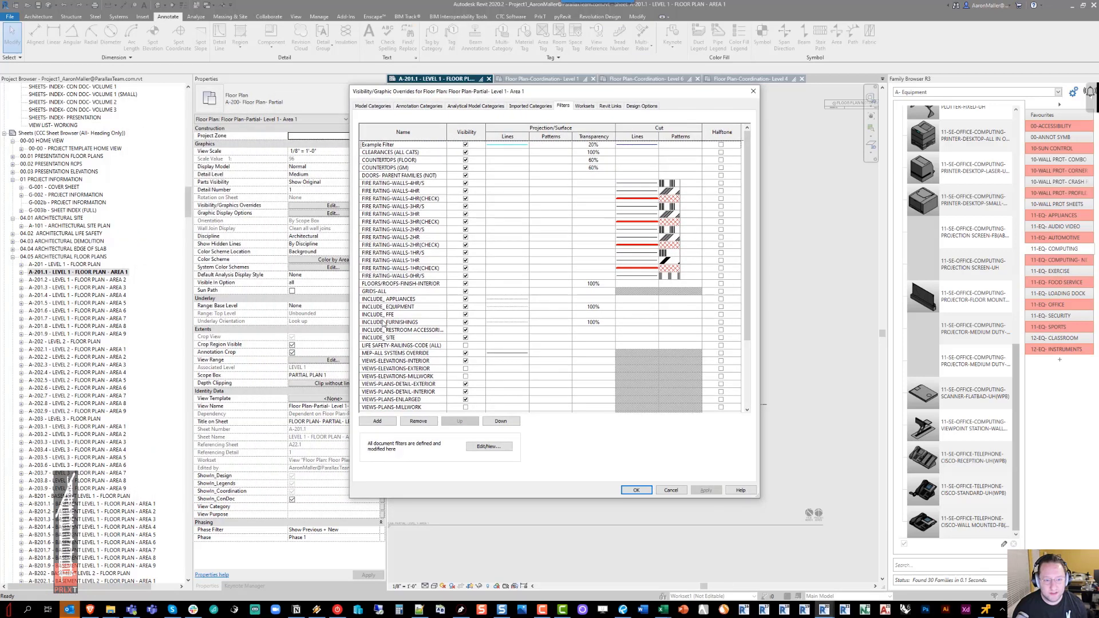
{"action": "left_click", "coordinate": [423, 298]}
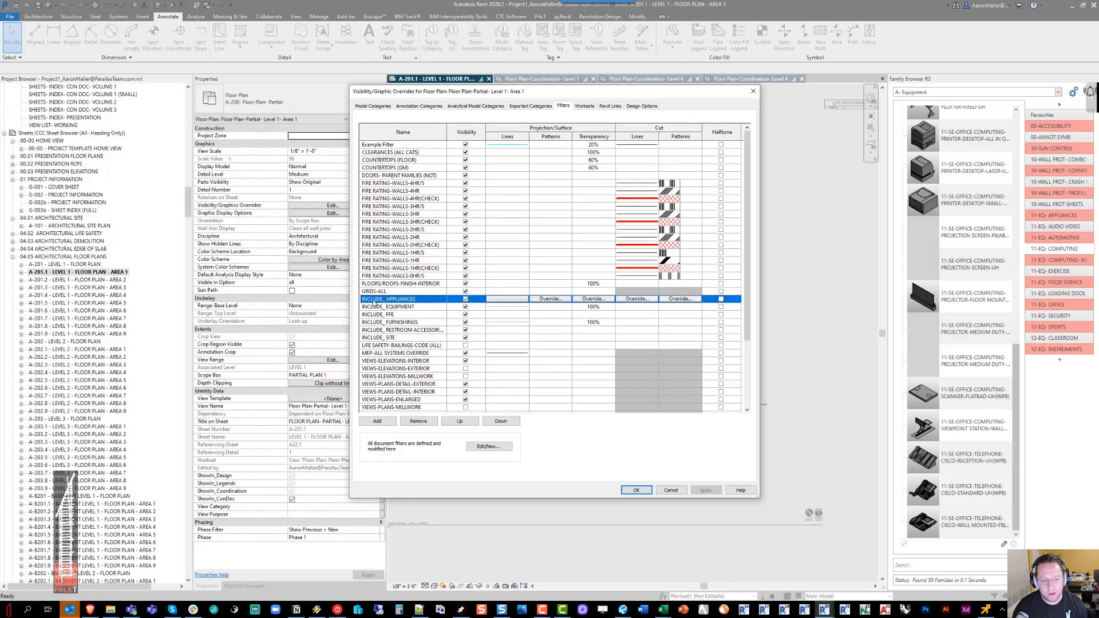
{"action": "scroll", "coordinate": [446, 359], "scroll_direction": "down", "scroll_amount": 2}
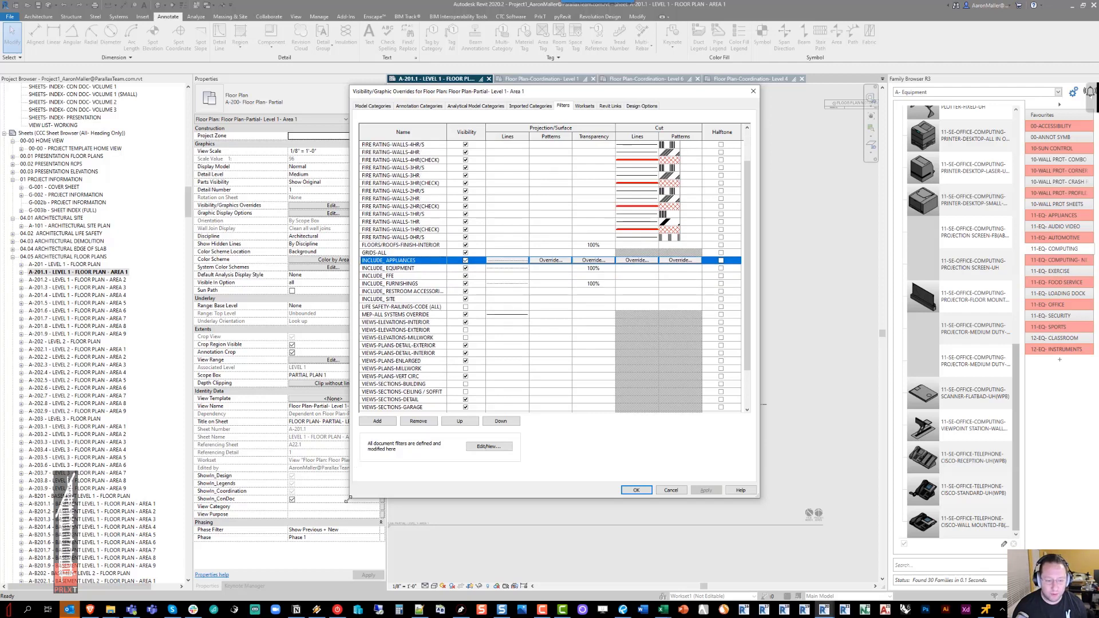
{"action": "left_click_drag", "start_coordinate": [346, 499], "coordinate": [326, 530]}
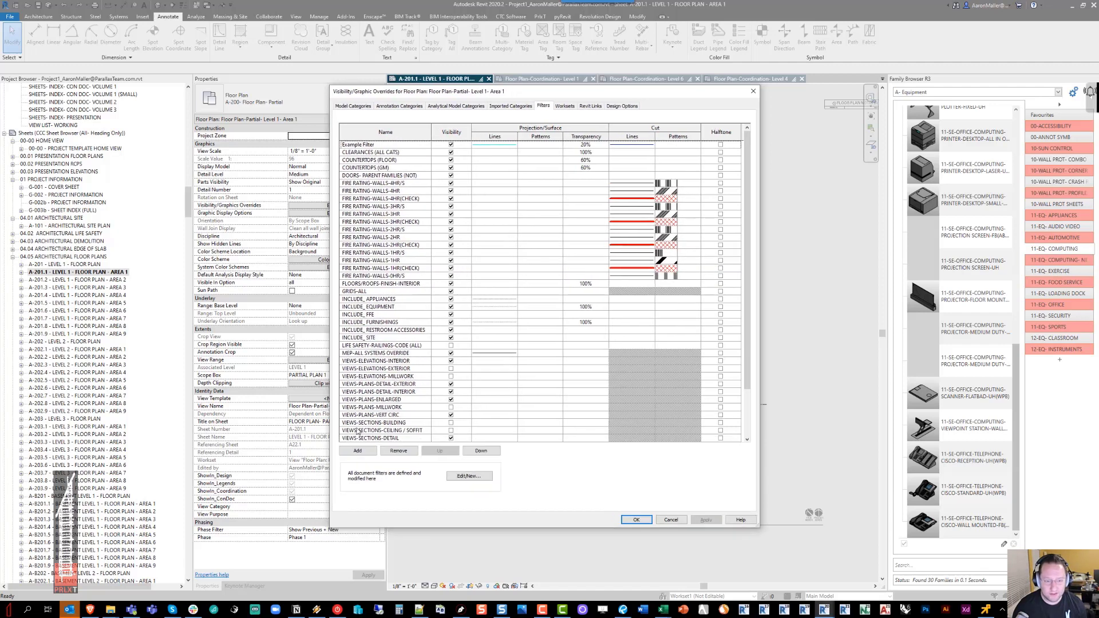
{"action": "left_click", "coordinate": [381, 300]}
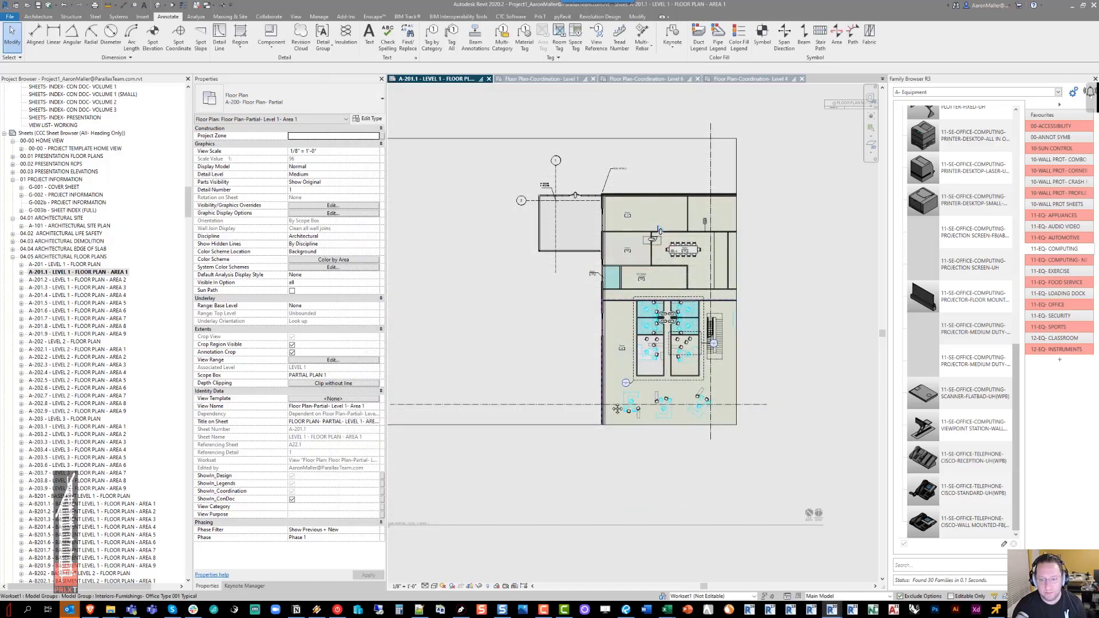
Open the type properties of the Dynamobel chair near the upper wall of office 374 and examine its INCLUDE_ parameters, including INCLUDE_FFE
{"action": "scroll", "coordinate": [654, 322], "scroll_direction": "up", "scroll_amount": 1}
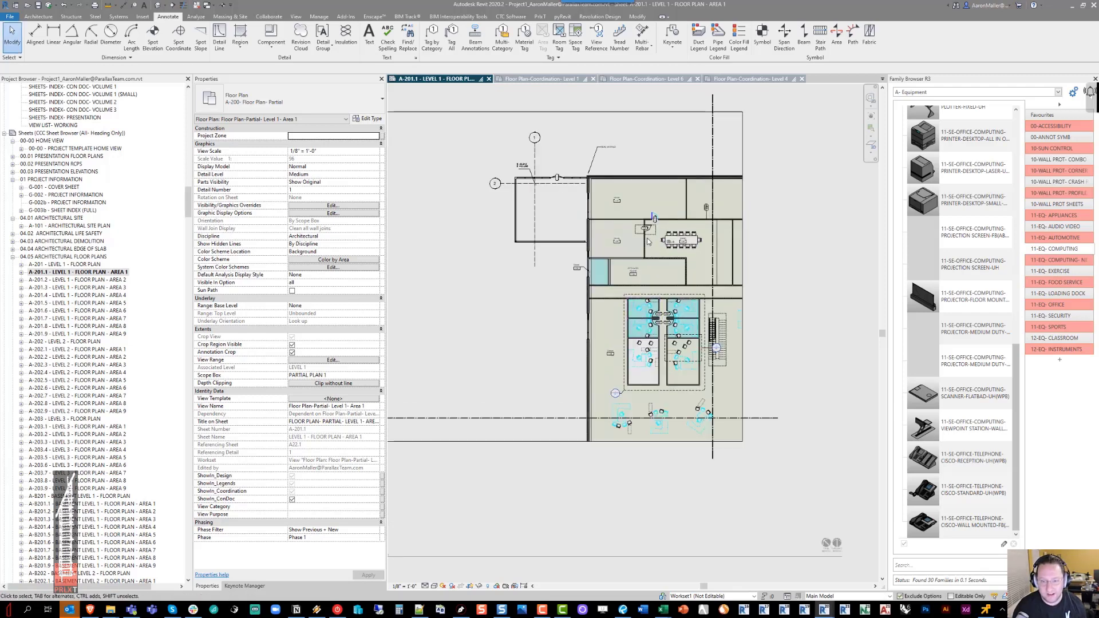
{"action": "scroll", "coordinate": [652, 328], "scroll_direction": "up", "scroll_amount": 8}
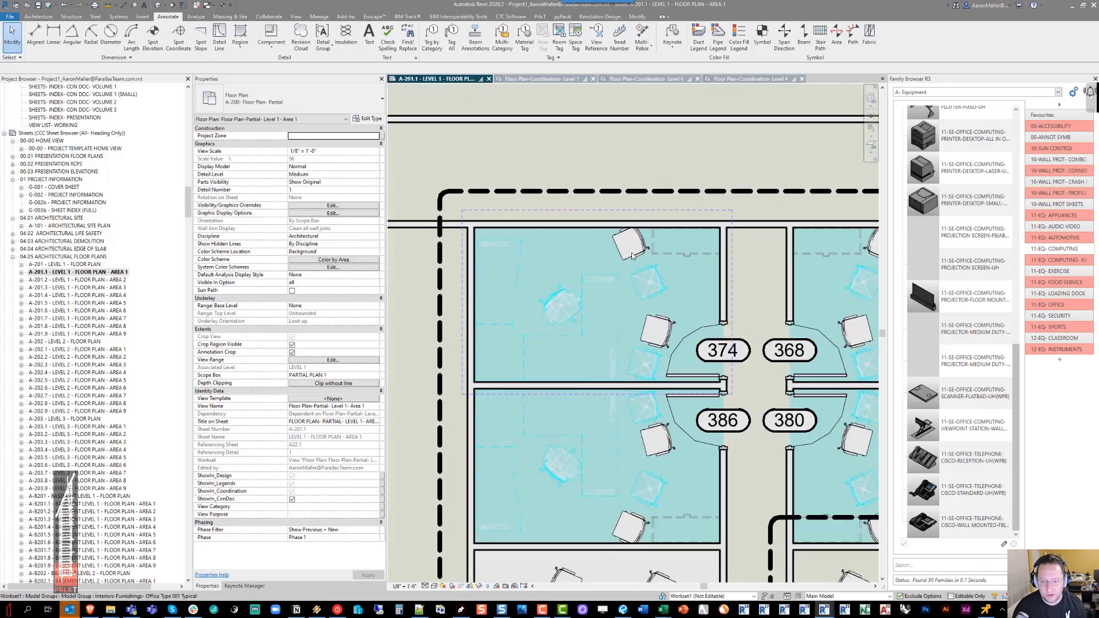
{"action": "left_click", "coordinate": [632, 256]}
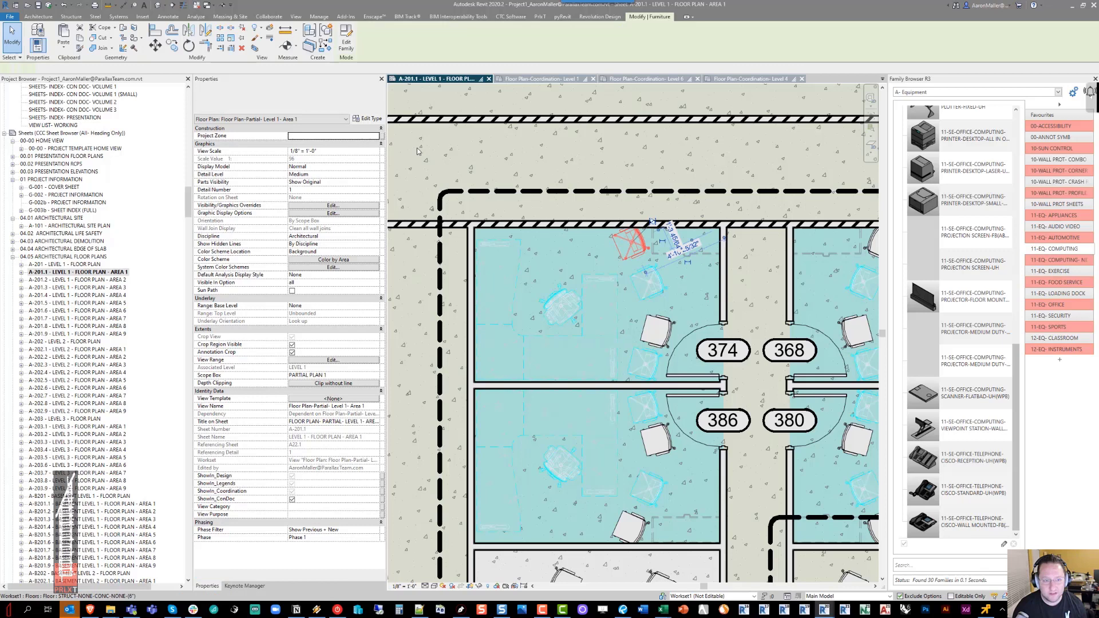
{"action": "left_click", "coordinate": [366, 119]}
{"action": "scroll", "coordinate": [335, 274], "scroll_direction": "down", "scroll_amount": 8}
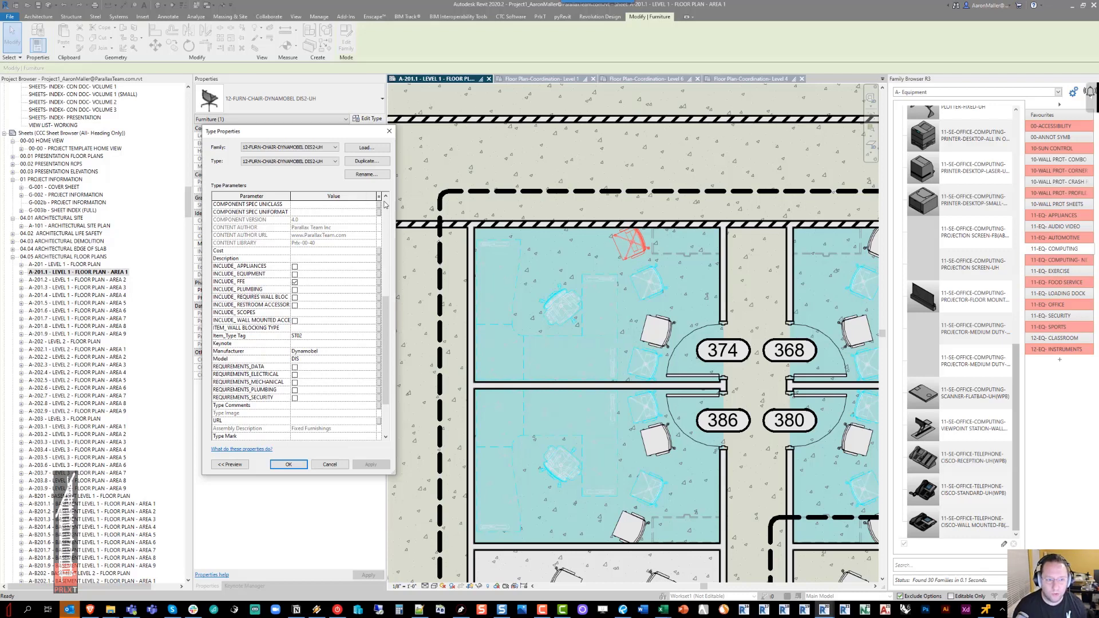
{"action": "left_click_drag", "start_coordinate": [306, 138], "coordinate": [375, 143]}
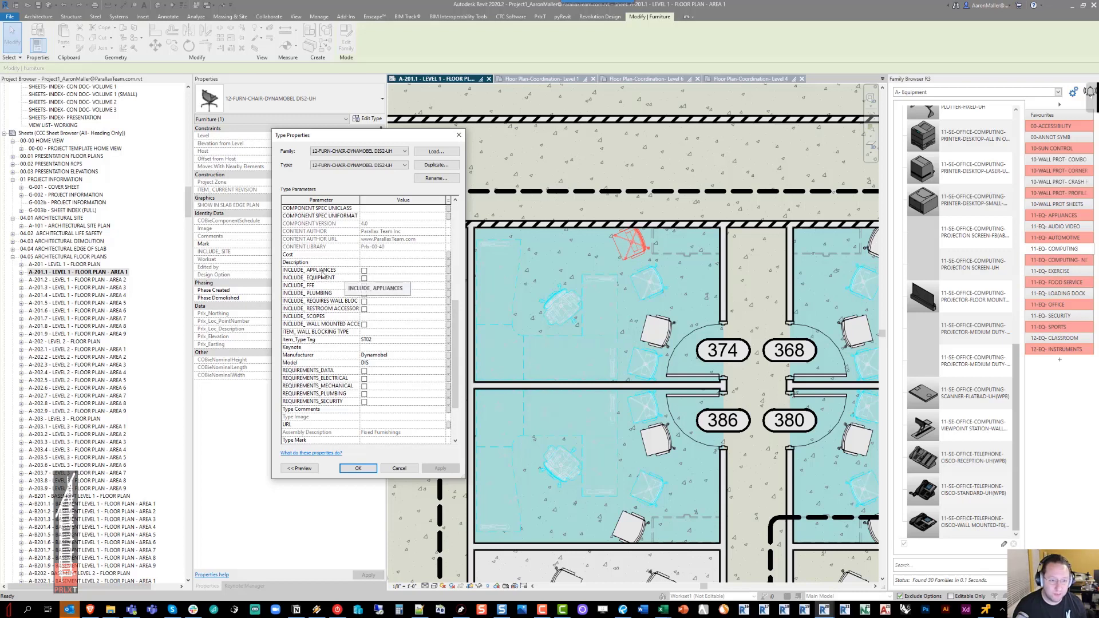
{"action": "left_click", "coordinate": [294, 271]}
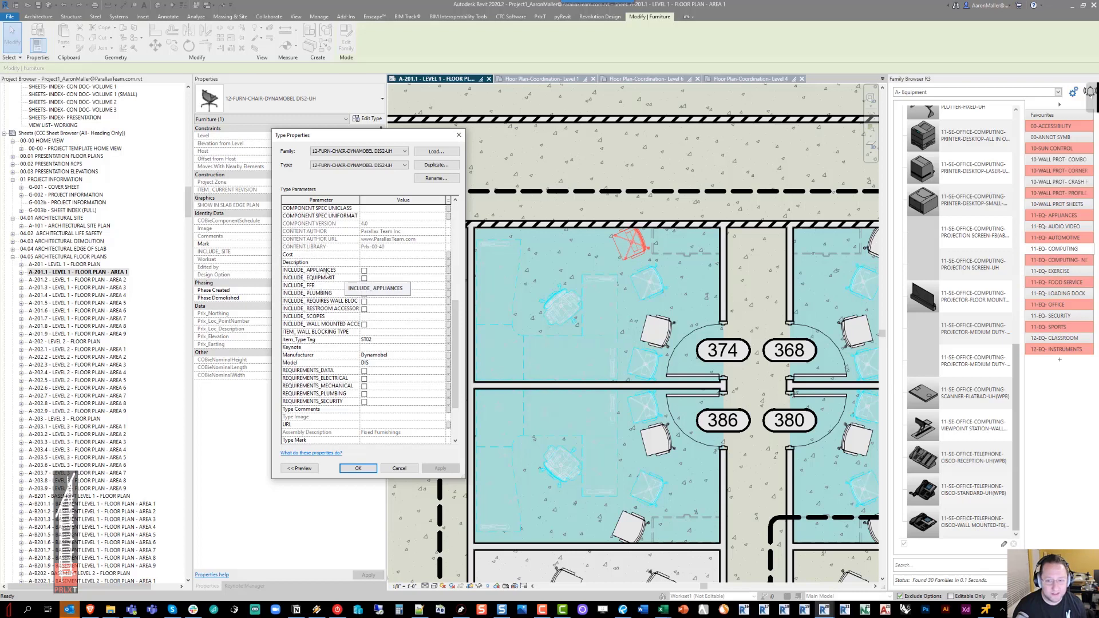
{"action": "left_click", "coordinate": [364, 286]}
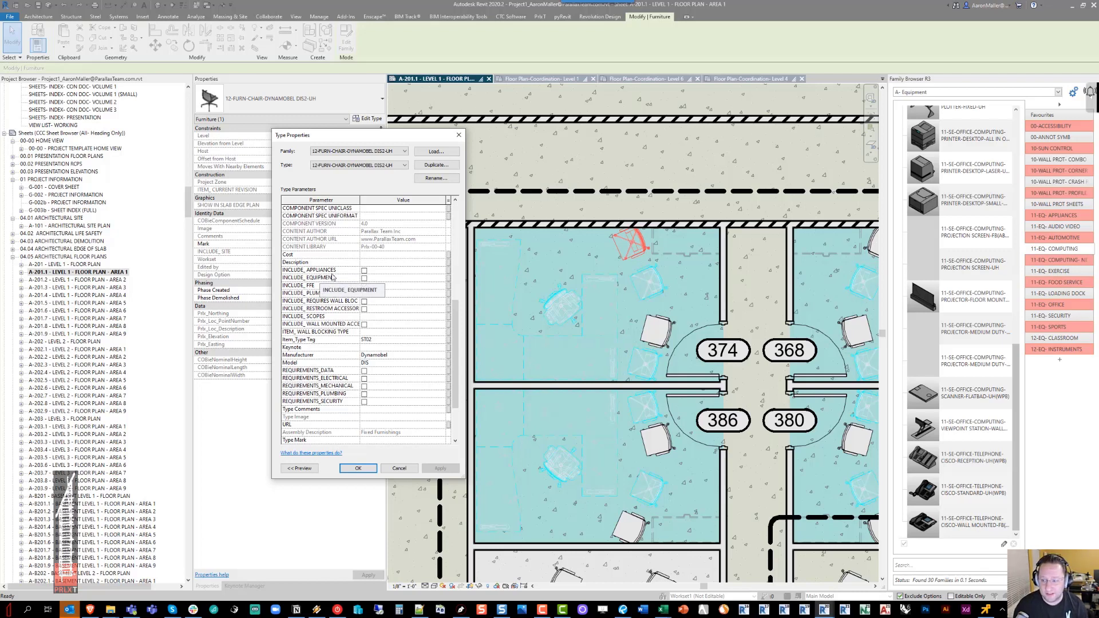
{"action": "left_click", "coordinate": [364, 285]}
{"action": "scroll", "coordinate": [356, 269], "scroll_direction": "down", "scroll_amount": 2}
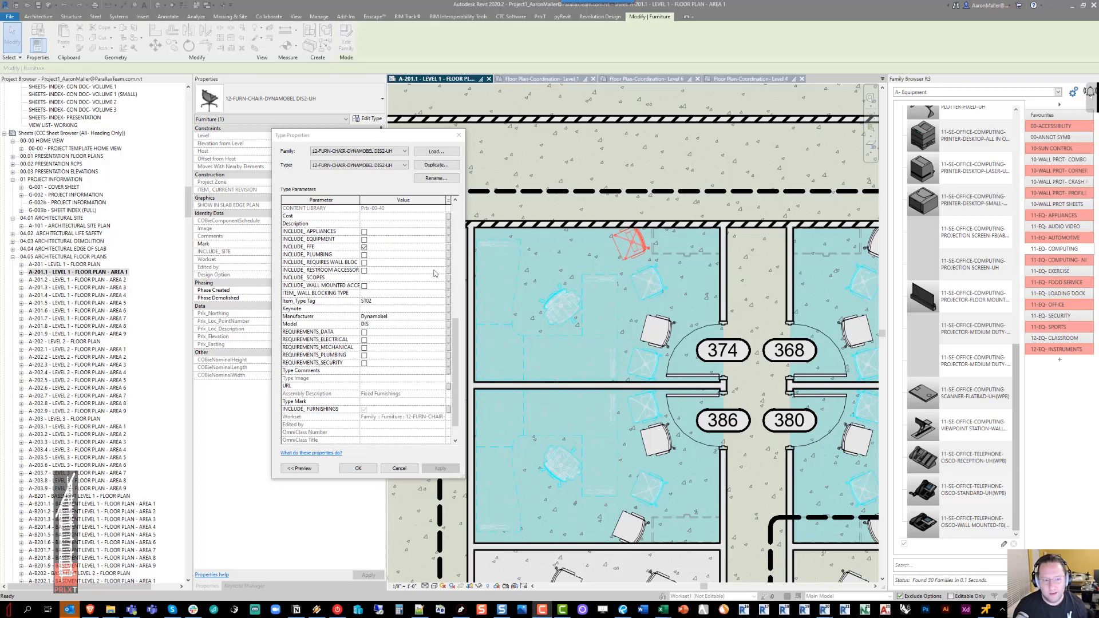
{"action": "left_click", "coordinate": [322, 251]}
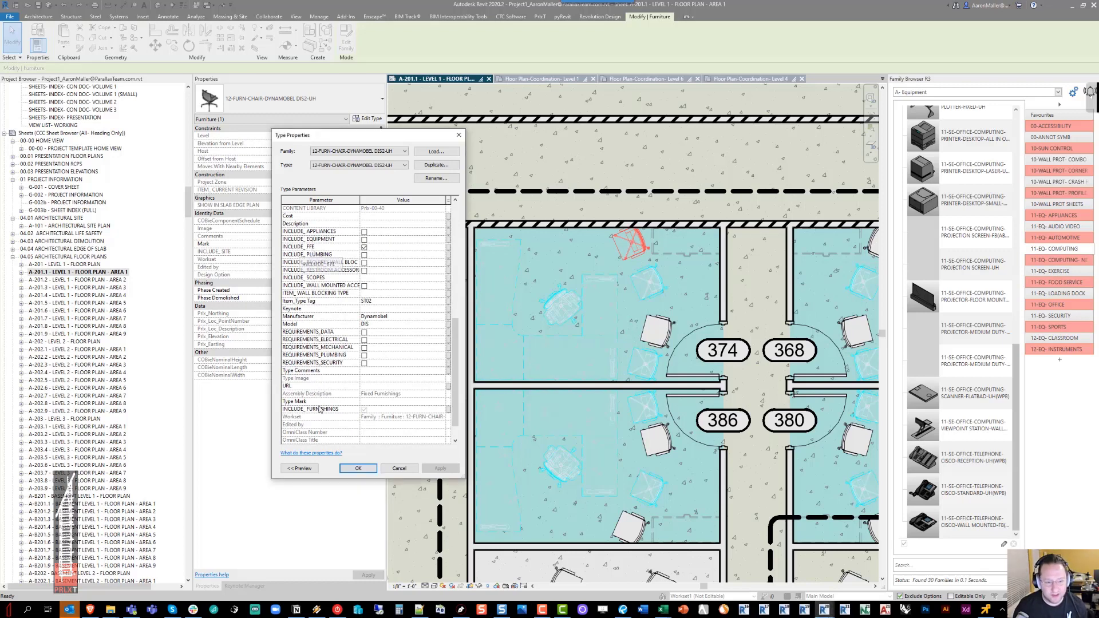
Enable the INCLUDE_FURNISHINGS parameter for the Dynamobel chair type, accept the type properties and deselect the chair
{"action": "left_click", "coordinate": [364, 410]}
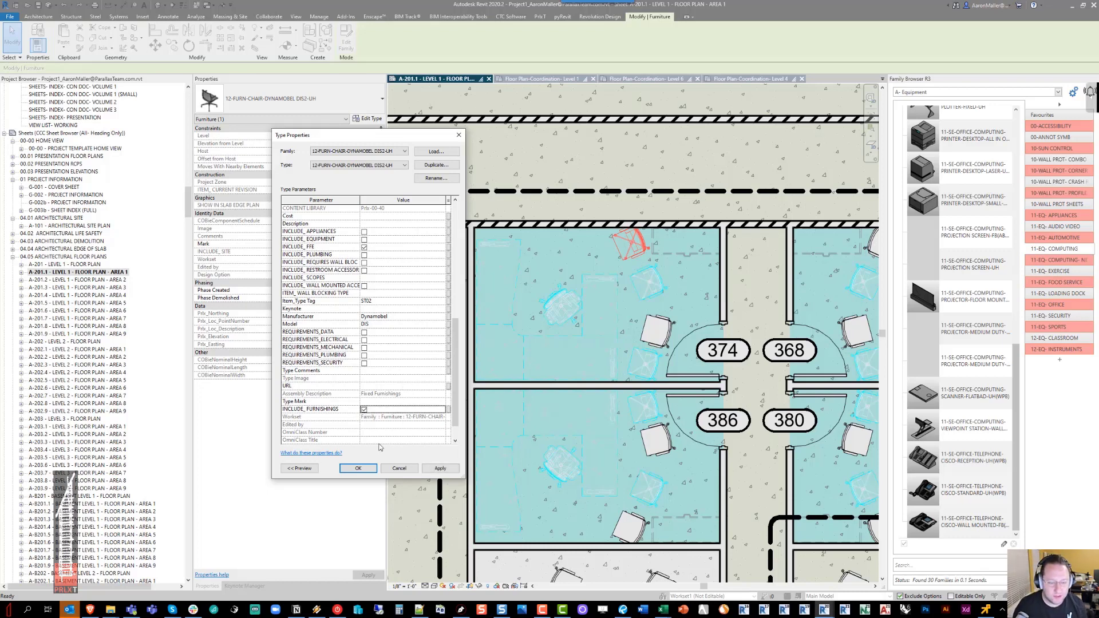
{"action": "left_click", "coordinate": [358, 468]}
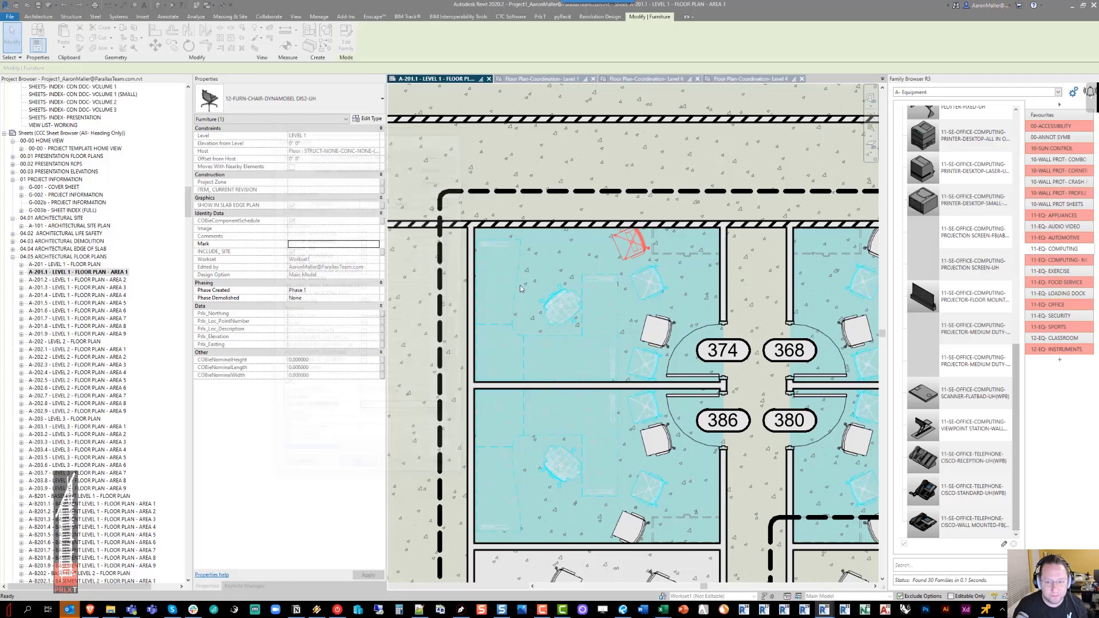
{"action": "scroll", "coordinate": [613, 283], "scroll_direction": "down", "scroll_amount": 2}
{"action": "key", "text": "Escape"}
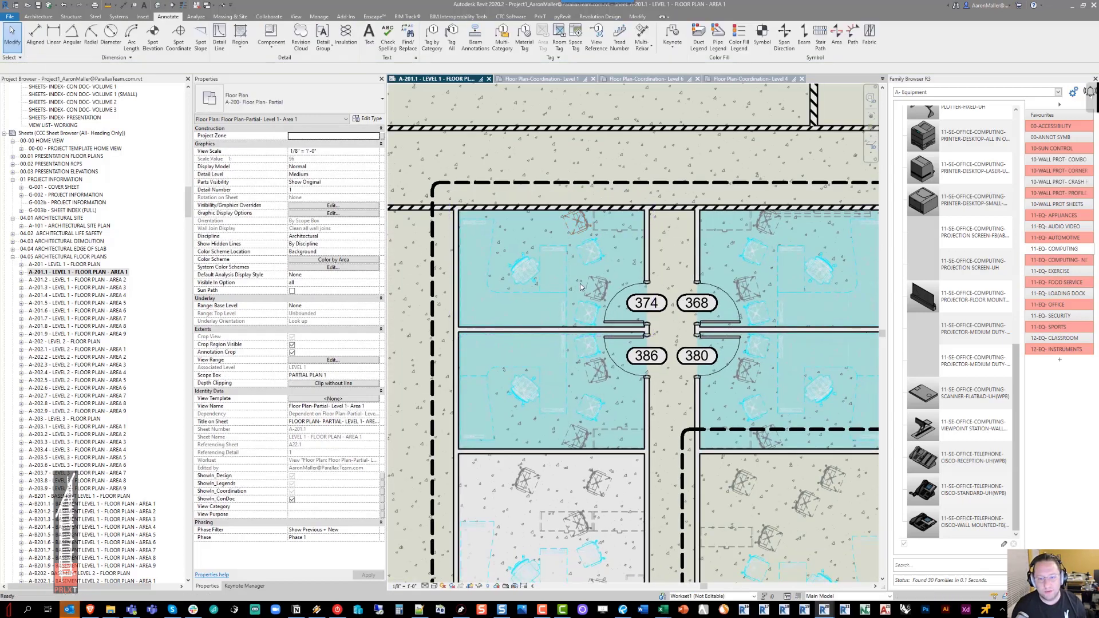
Reopen the plan's filter overrides, move the dialog off the offices and look through the list of filters
{"action": "scroll", "coordinate": [579, 283], "scroll_direction": "down", "scroll_amount": 2}
{"action": "key", "text": "v"}
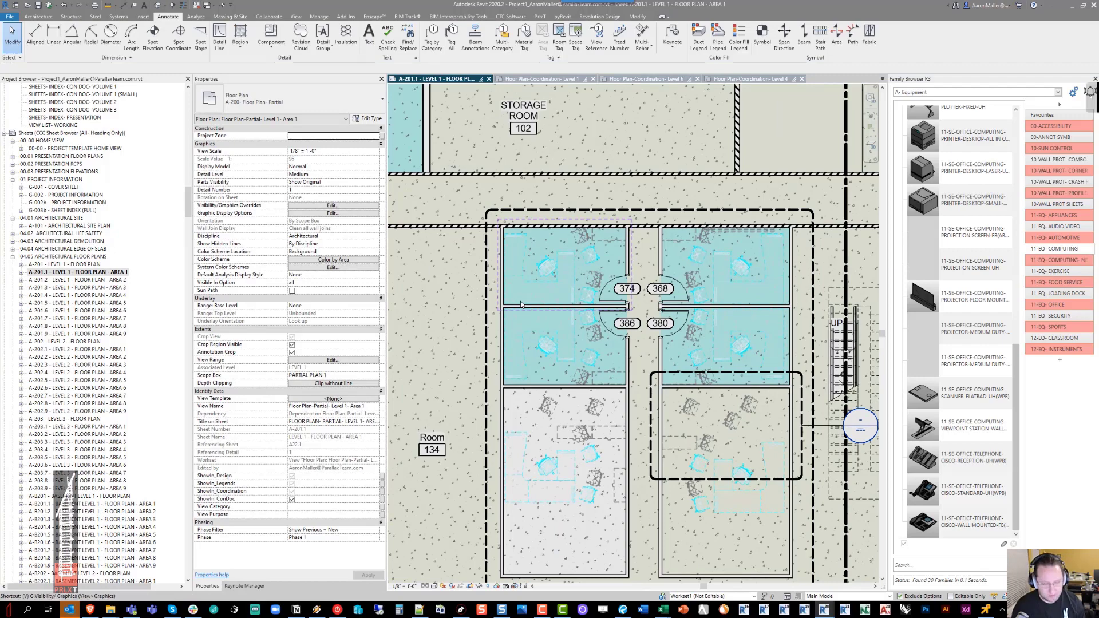
{"action": "key", "text": "g"}
{"action": "left_click", "coordinate": [545, 106]}
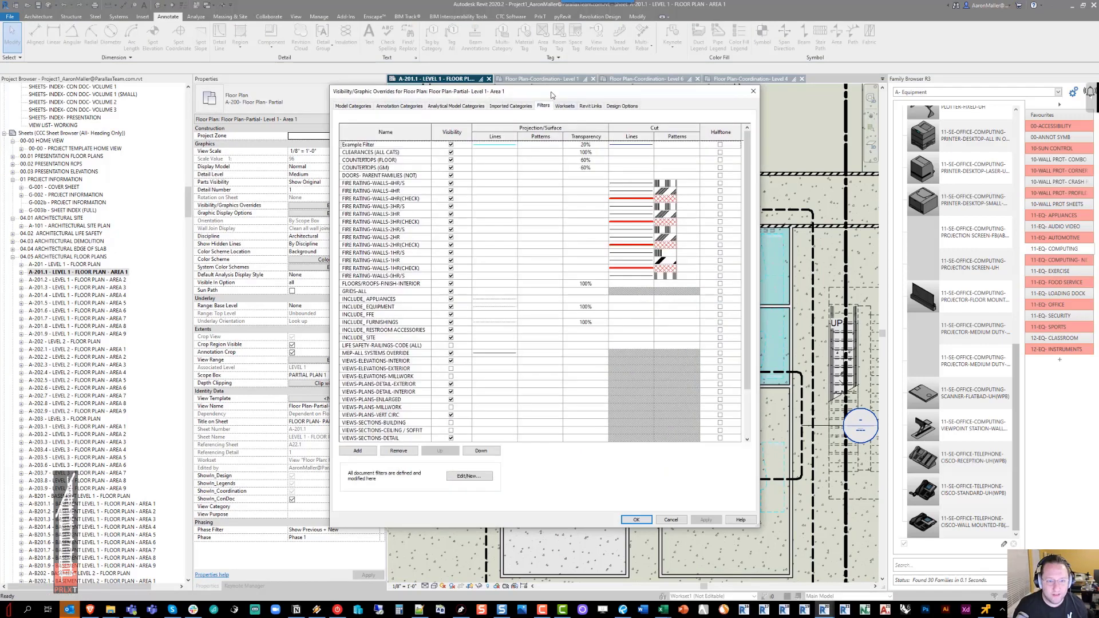
{"action": "left_click_drag", "start_coordinate": [551, 95], "coordinate": [318, 82]}
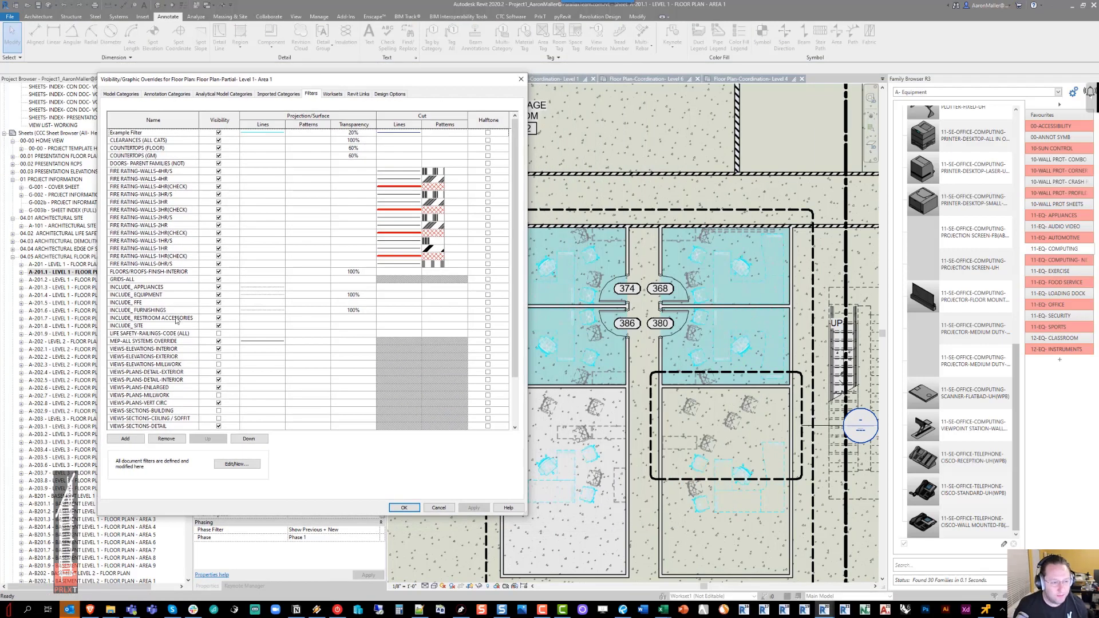
{"action": "scroll", "coordinate": [152, 358], "scroll_direction": "down", "scroll_amount": 3}
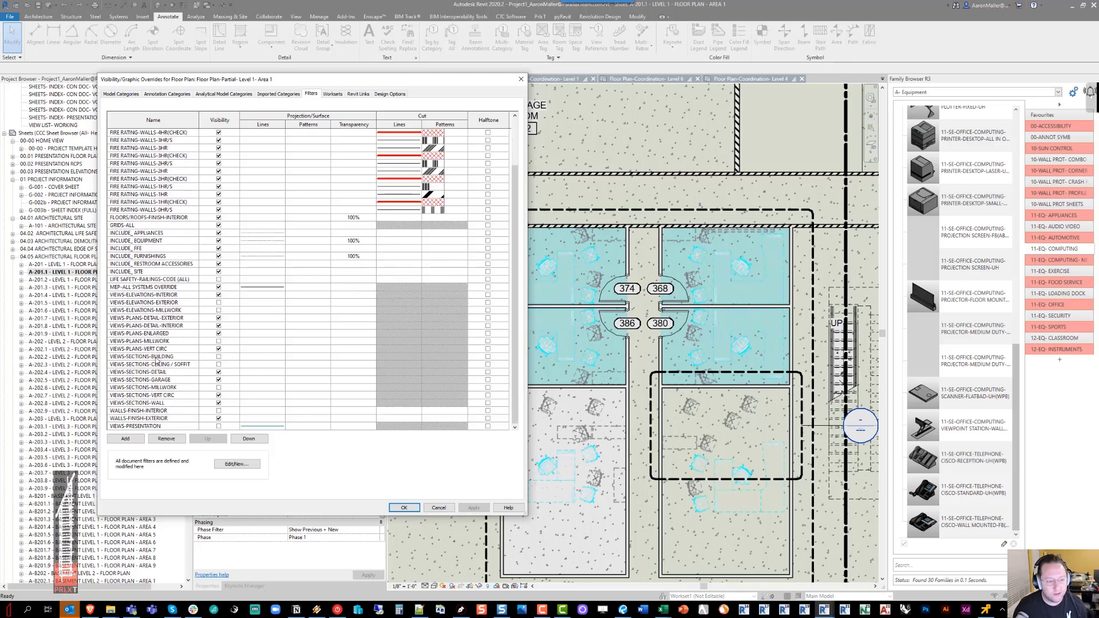
{"action": "scroll", "coordinate": [159, 369], "scroll_direction": "up", "scroll_amount": 2}
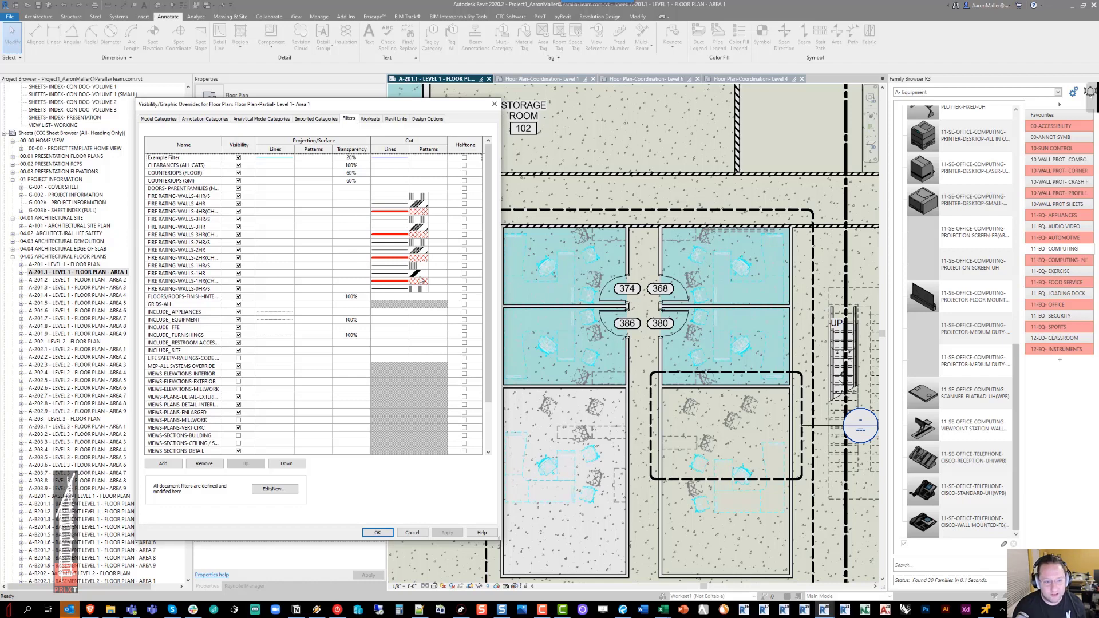
Turn off the visibility of the INCLUDE_FURNISHINGS filter and apply the overrides to the plan
{"action": "left_click", "coordinate": [279, 337]}
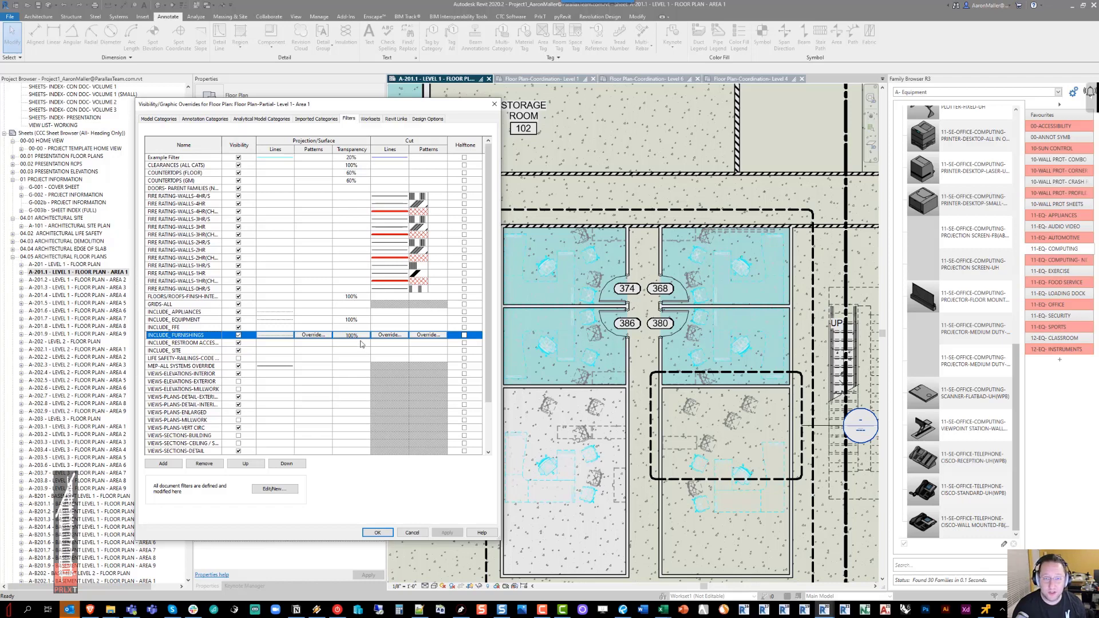
{"action": "left_click", "coordinate": [239, 336]}
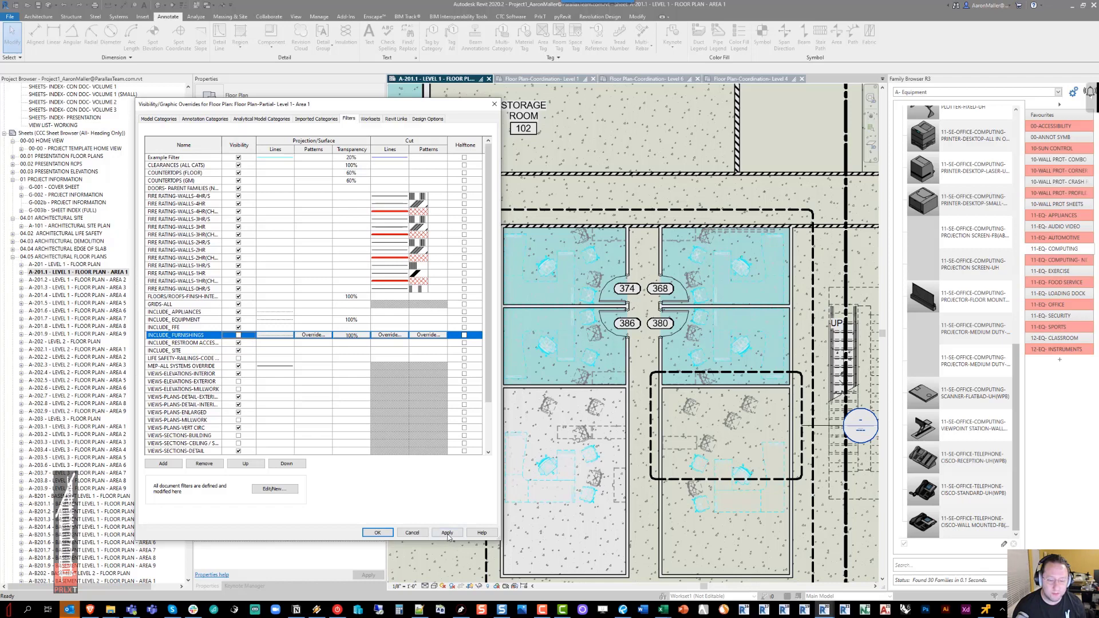
{"action": "left_click", "coordinate": [447, 533]}
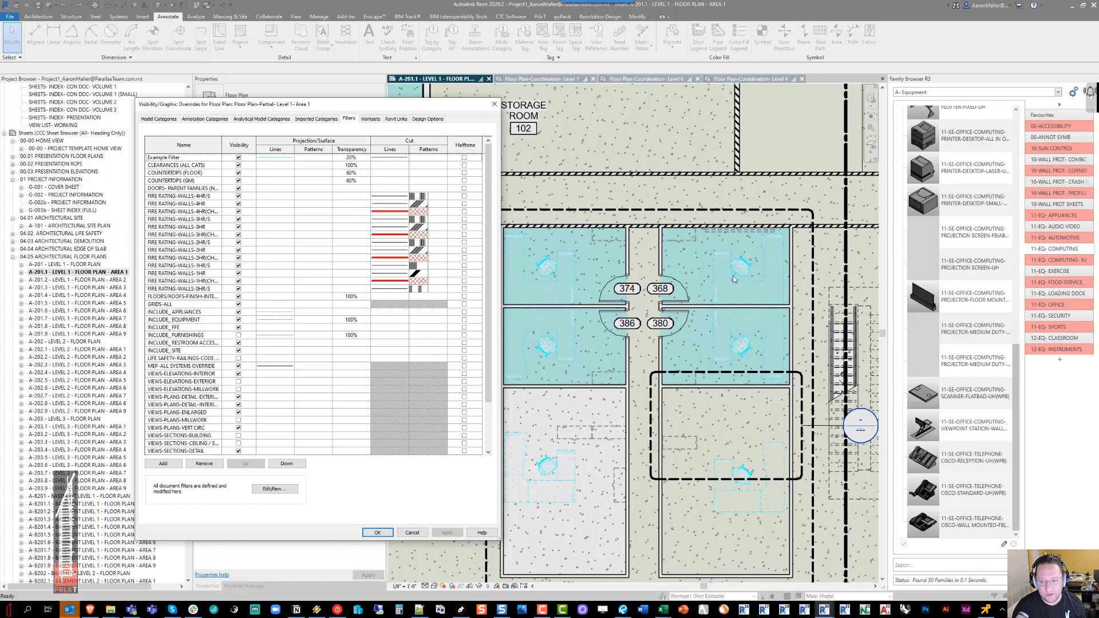
{"action": "left_click", "coordinate": [378, 532]}
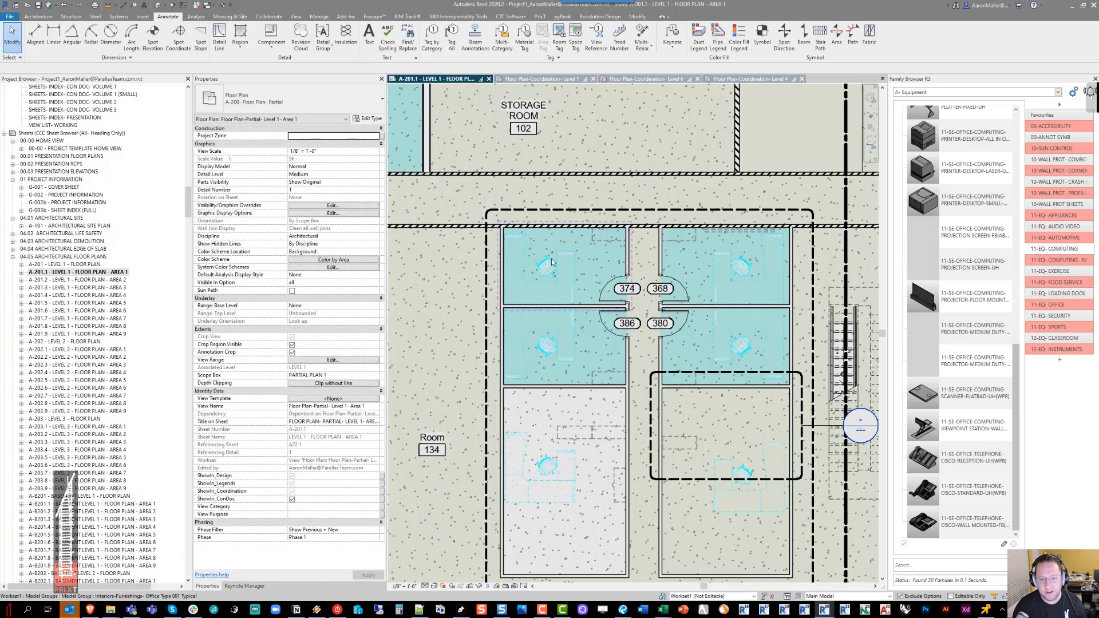
Select the office task chair in office 374, enable INCLUDE_FURNISHINGS in its type properties and accept the change
{"action": "scroll", "coordinate": [550, 263], "scroll_direction": "up", "scroll_amount": 3}
{"action": "left_click", "coordinate": [546, 267]}
{"action": "key", "text": "Tab"}
{"action": "left_click", "coordinate": [546, 267]}
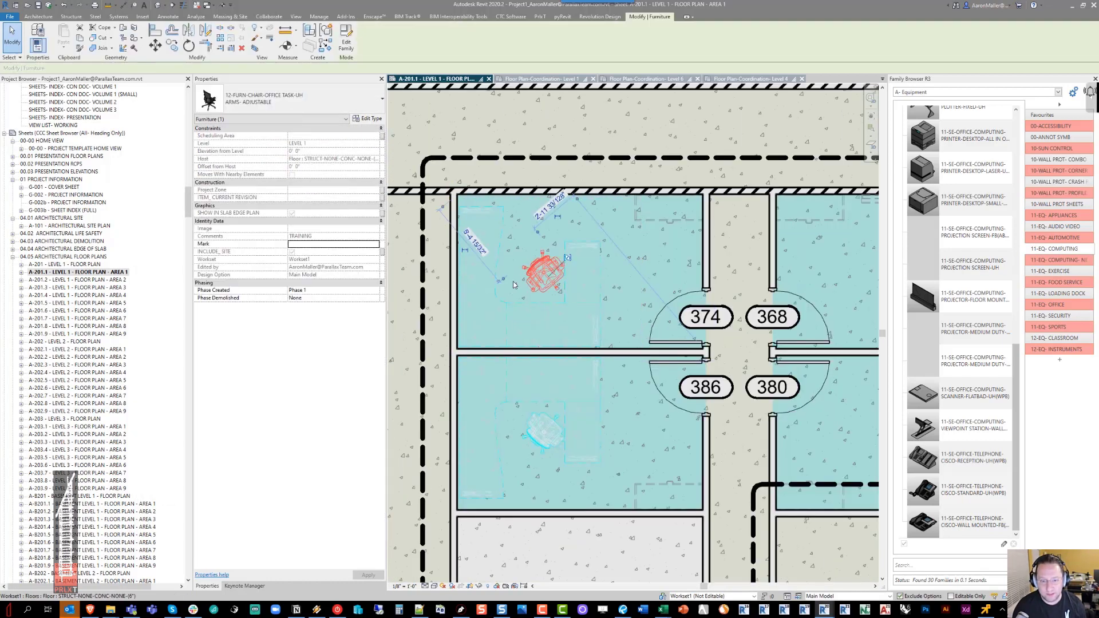
{"action": "left_click", "coordinate": [371, 121]}
{"action": "scroll", "coordinate": [382, 416], "scroll_direction": "down", "scroll_amount": 10}
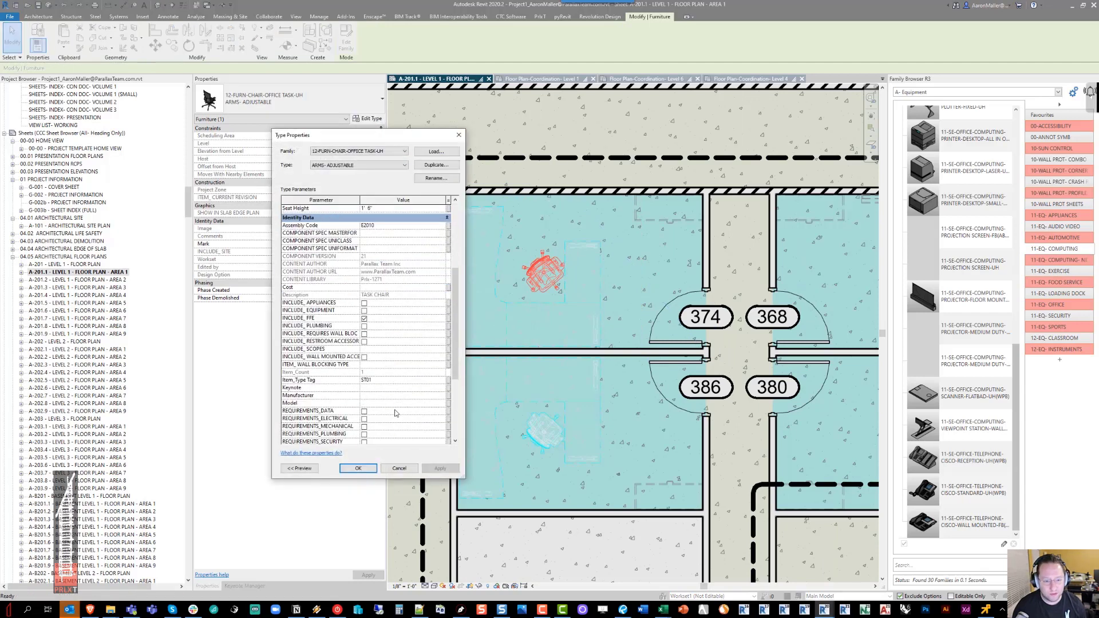
{"action": "left_click", "coordinate": [358, 468]}
{"action": "key", "text": "Escape"}
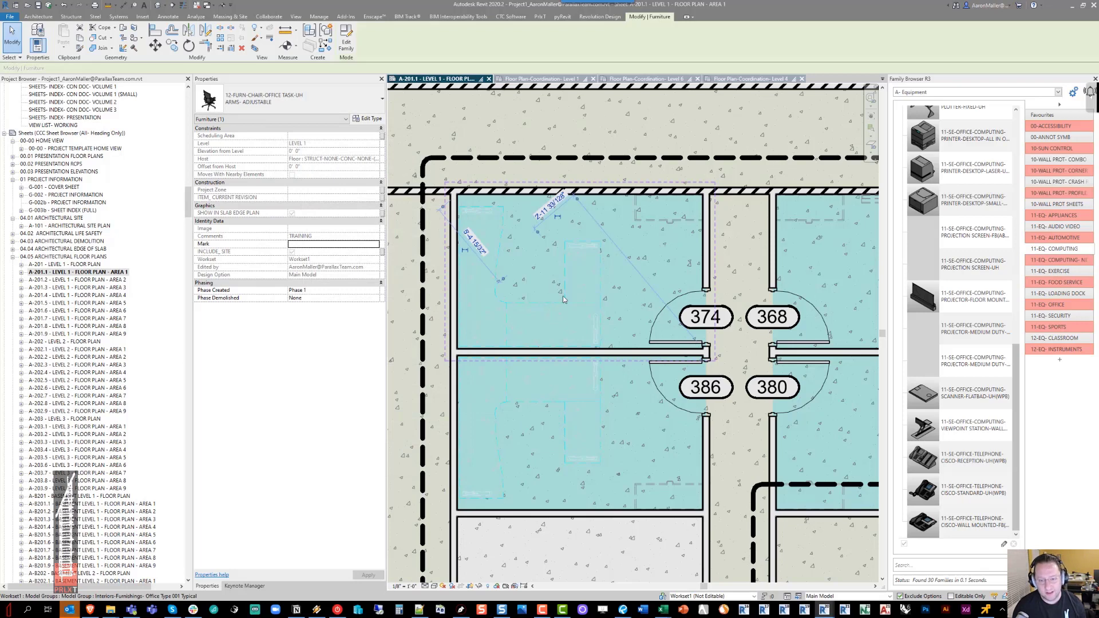
Select the 3-drawer lateral file in office 374, enable INCLUDE_FURNISHINGS in its type properties and accept the change
{"action": "scroll", "coordinate": [593, 283], "scroll_direction": "down", "scroll_amount": 1}
{"action": "scroll", "coordinate": [592, 283], "scroll_direction": "down", "scroll_amount": 2}
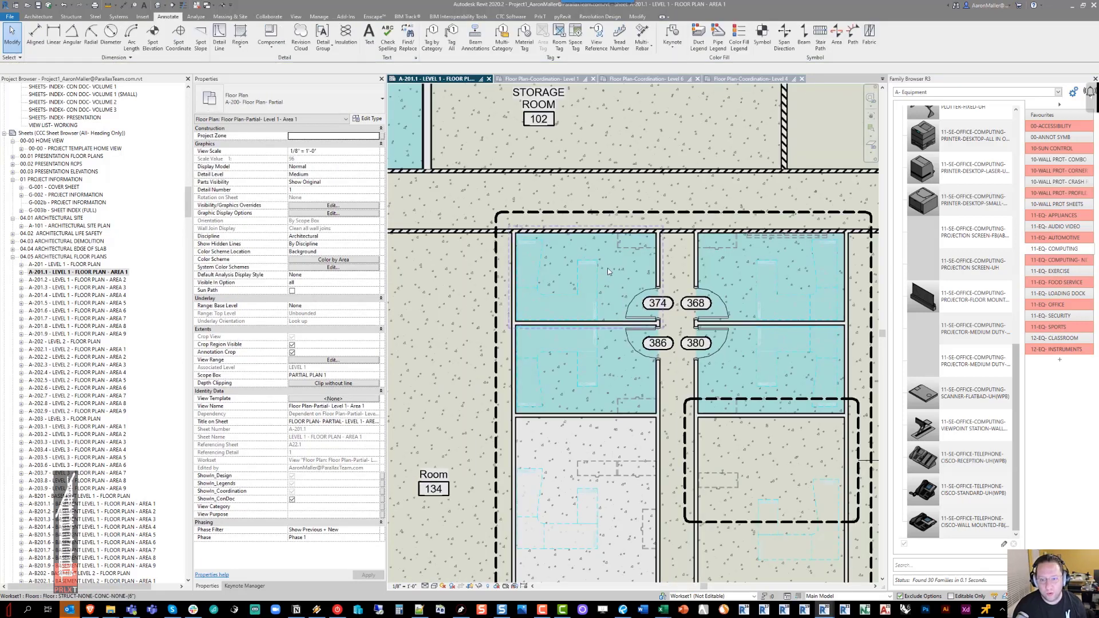
{"action": "left_click", "coordinate": [641, 246]}
{"action": "left_click", "coordinate": [367, 118]}
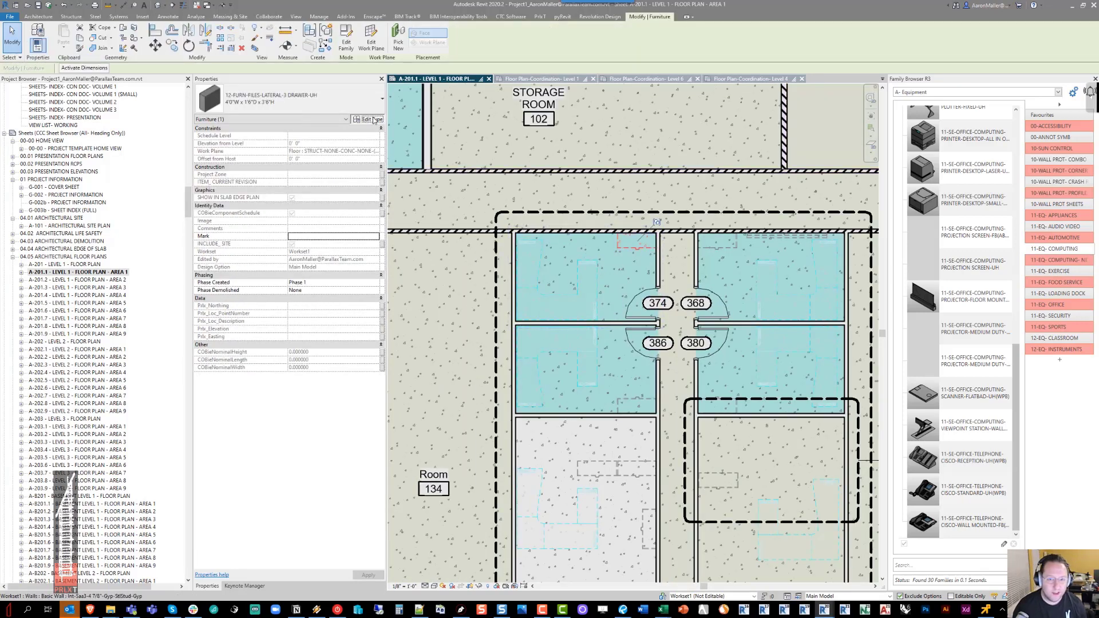
{"action": "scroll", "coordinate": [400, 376], "scroll_direction": "down", "scroll_amount": 5}
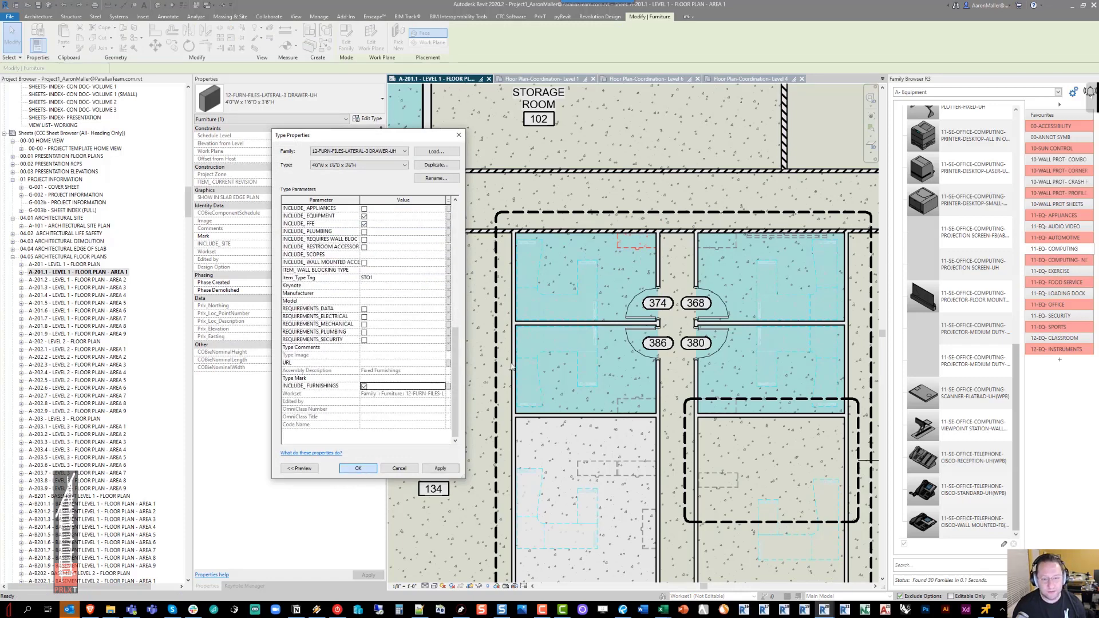
{"action": "left_click", "coordinate": [365, 467]}
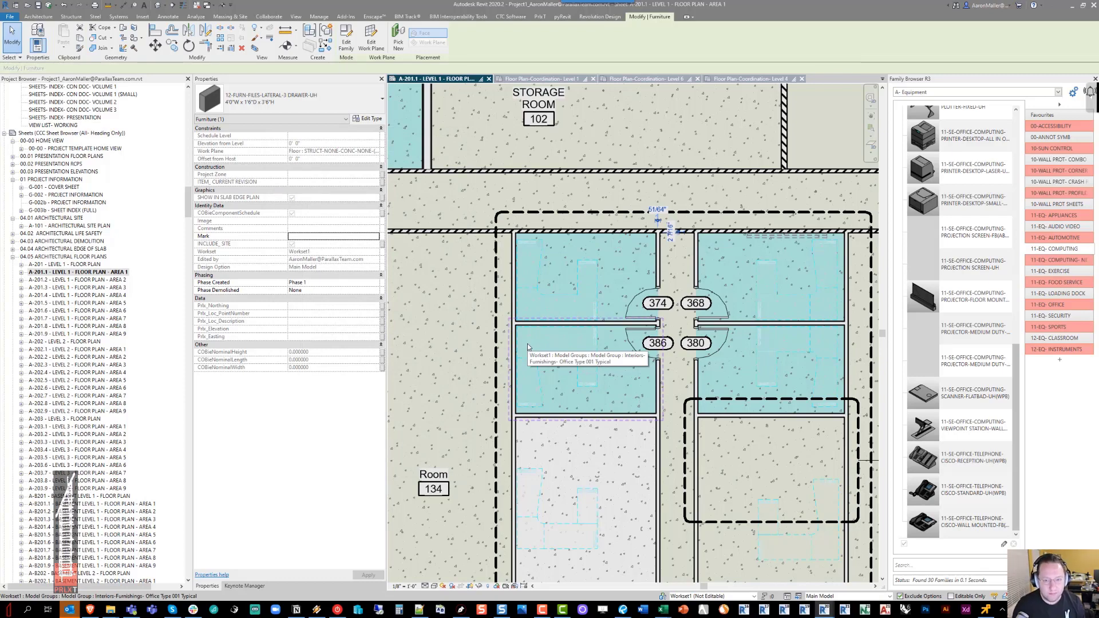
Review the INCLUDE_ filters in the Area 1 floor plan's graphic overrides and close them without changes
{"action": "middle_click_drag", "start_coordinate": [542, 307], "coordinate": [556, 294]}
{"action": "key", "text": "v"}
{"action": "key", "text": "g"}
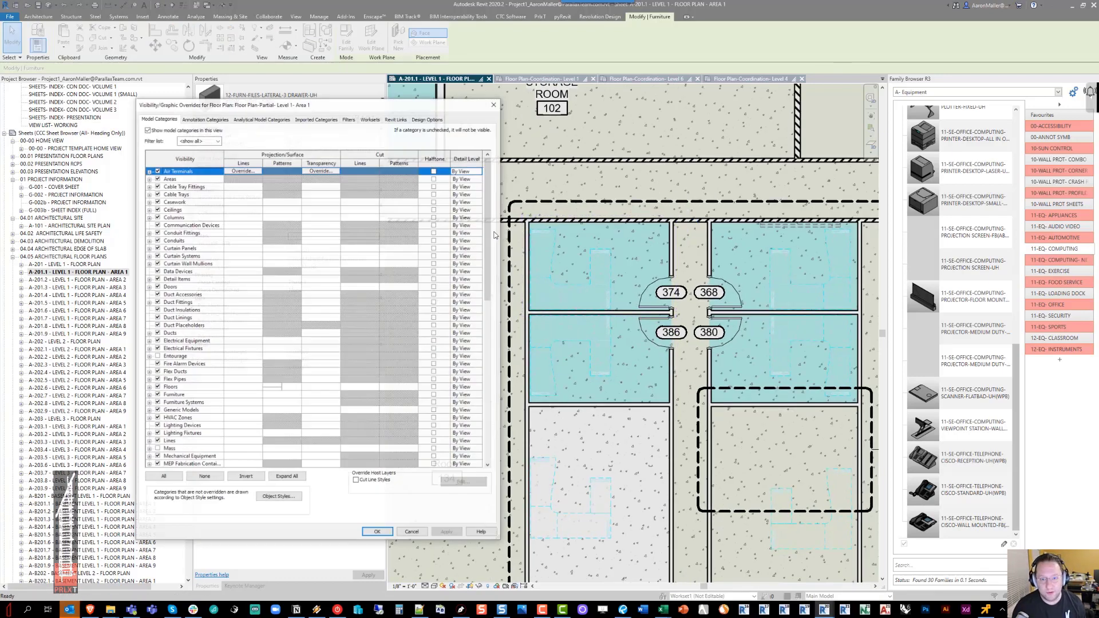
{"action": "left_click_drag", "start_coordinate": [373, 105], "coordinate": [513, 97]}
{"action": "left_click", "coordinate": [490, 111]}
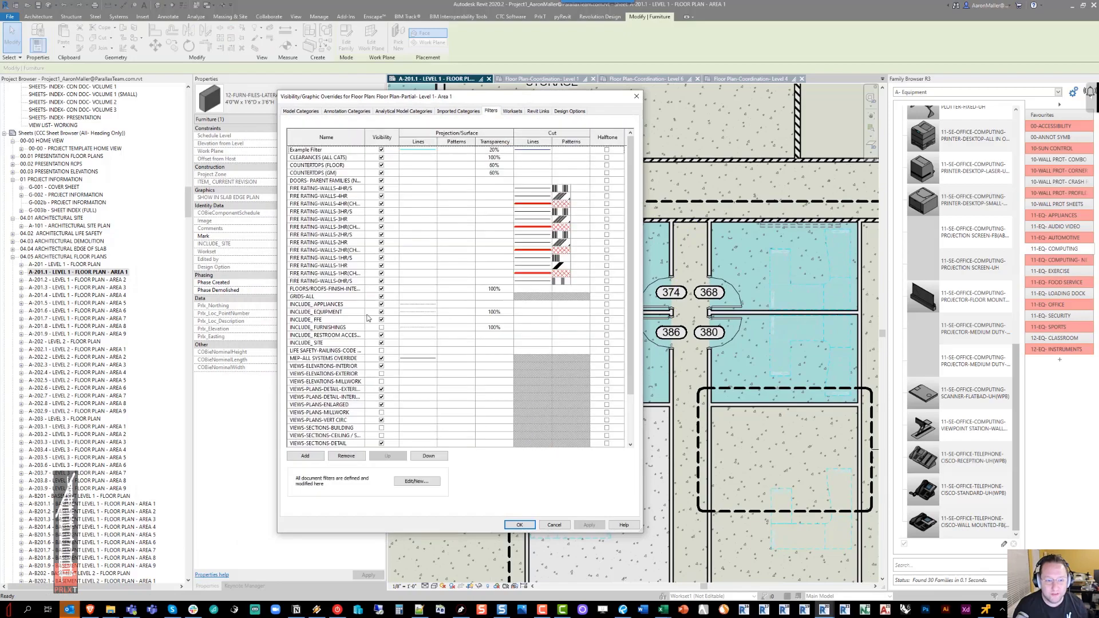
{"action": "key", "text": "Escape"}
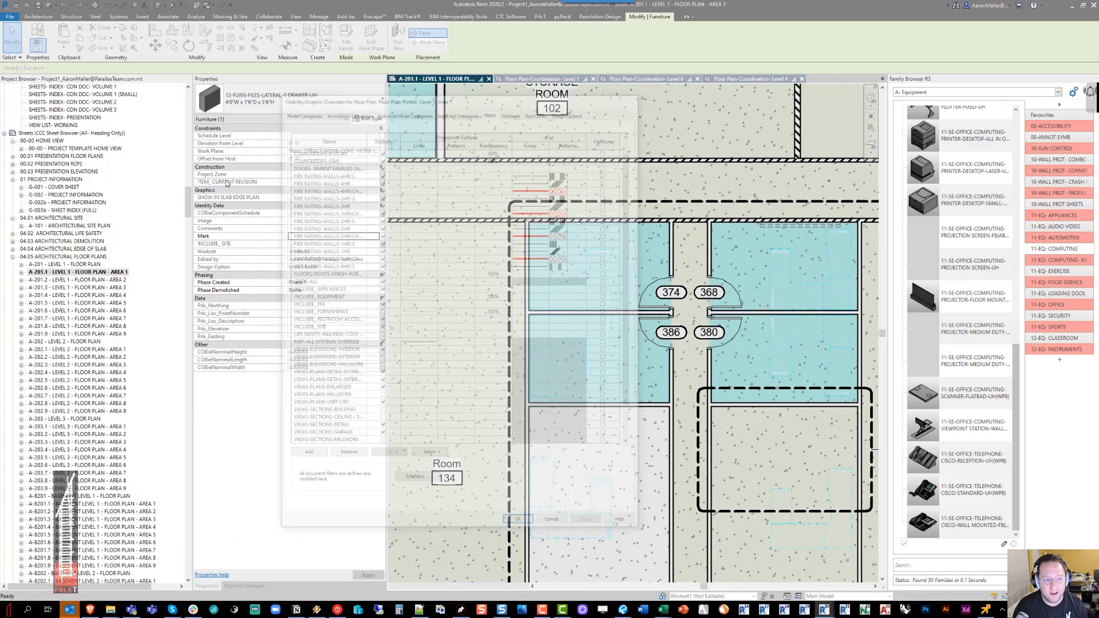
{"action": "key", "text": "Escape"}
Open sheet A-721.1 - LEVEL 1 - FFE PLAN - AREA 1 and activate its plan view around the offices
{"action": "left_click_drag", "start_coordinate": [188, 198], "coordinate": [187, 306]}
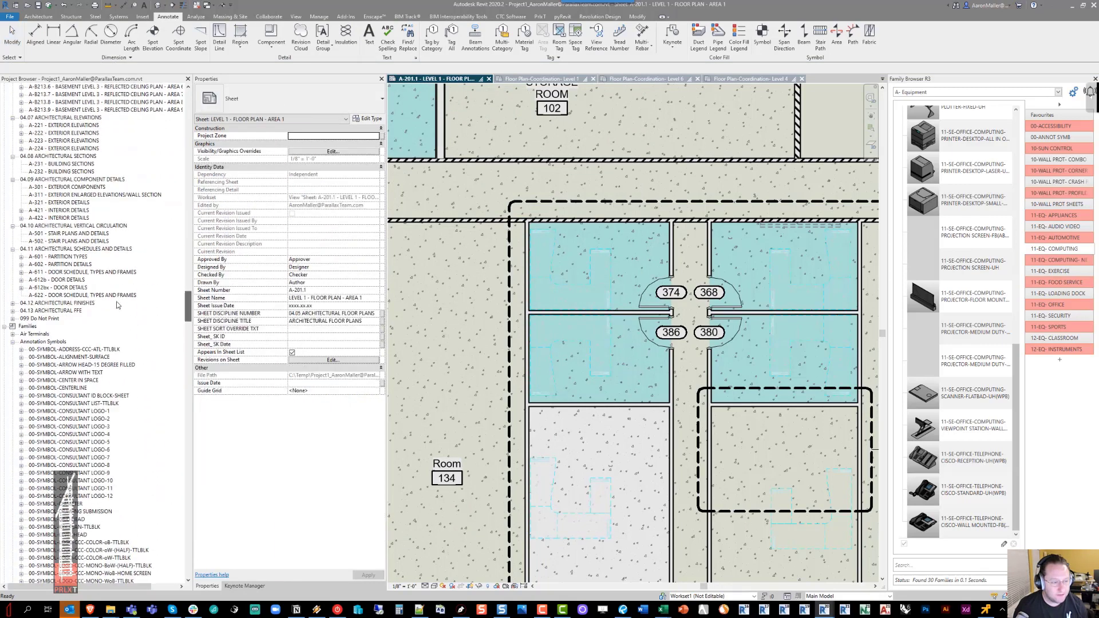
{"action": "double_click", "coordinate": [71, 311]}
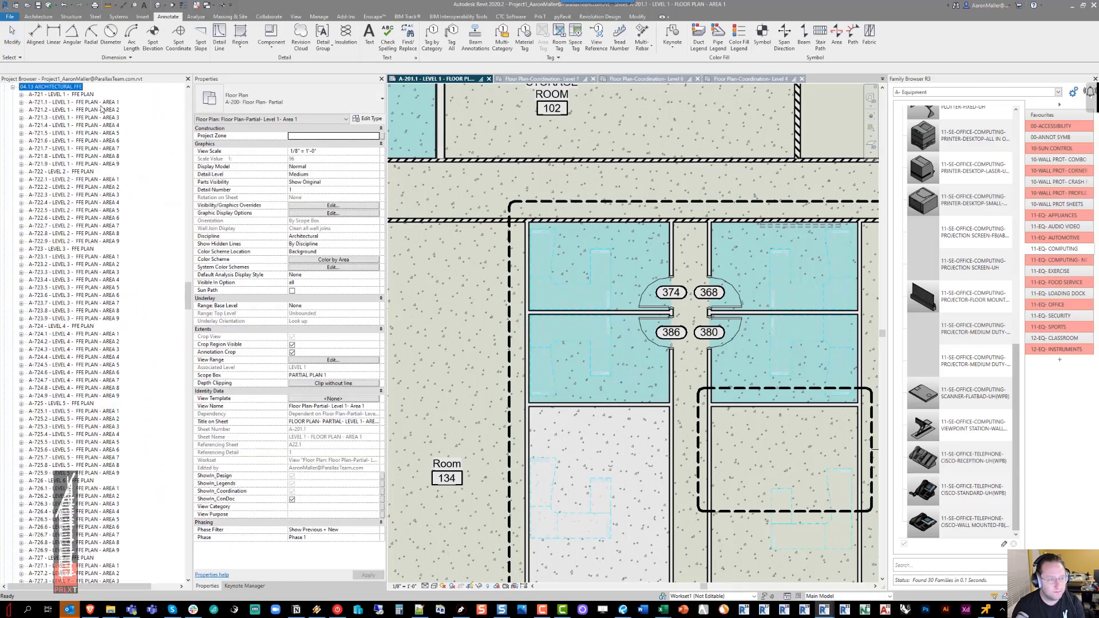
{"action": "left_click", "coordinate": [92, 103]}
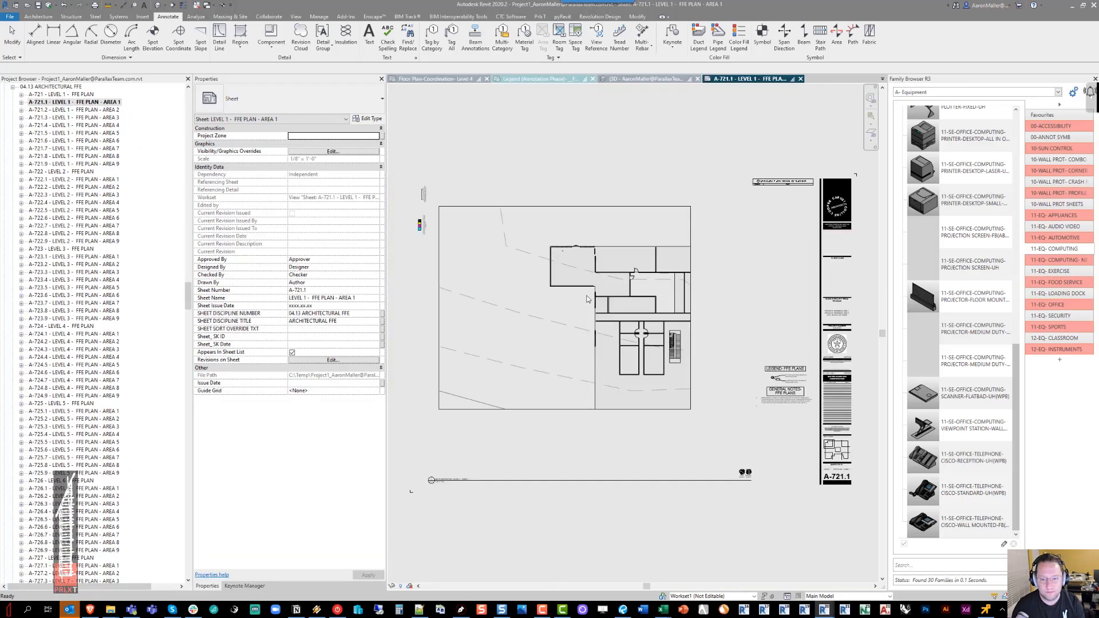
{"action": "scroll", "coordinate": [580, 288], "scroll_direction": "up", "scroll_amount": 5}
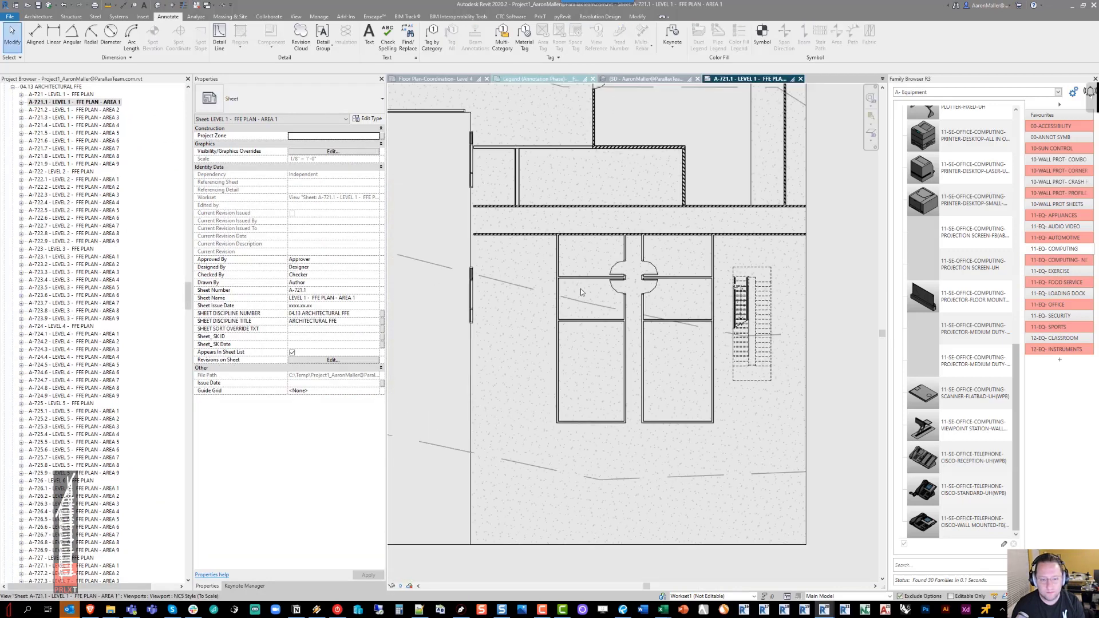
{"action": "double_click", "coordinate": [574, 258]}
Turn on the visibility of the INCLUDE_FFE filter in the A-720- Floor Plan- FFE- Partial view template and apply it
{"action": "left_click", "coordinate": [355, 398]}
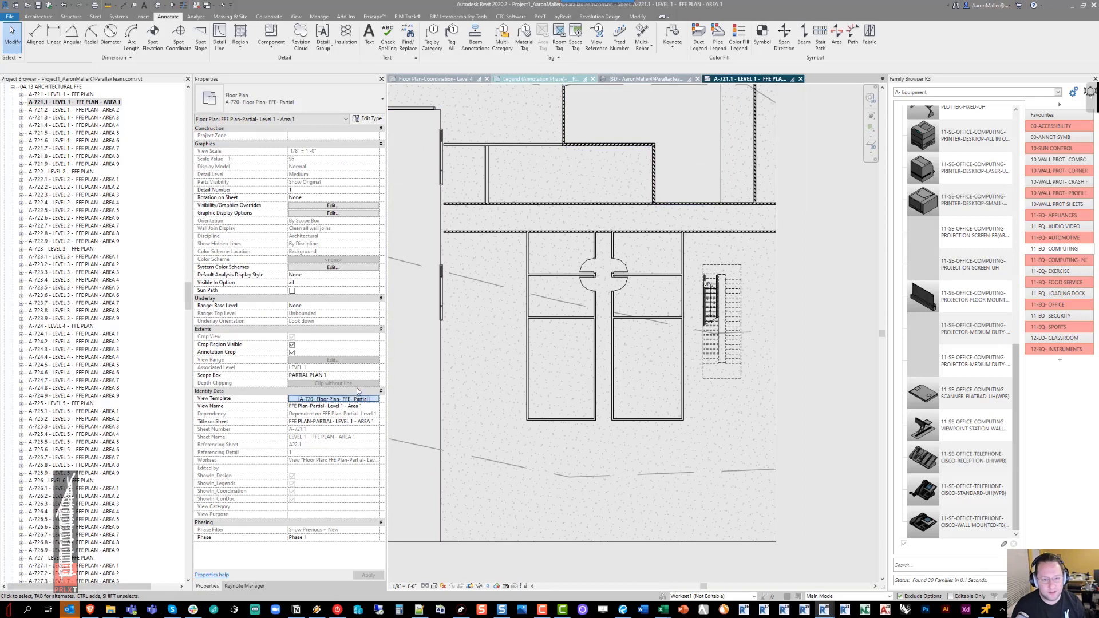
{"action": "left_click", "coordinate": [395, 250]}
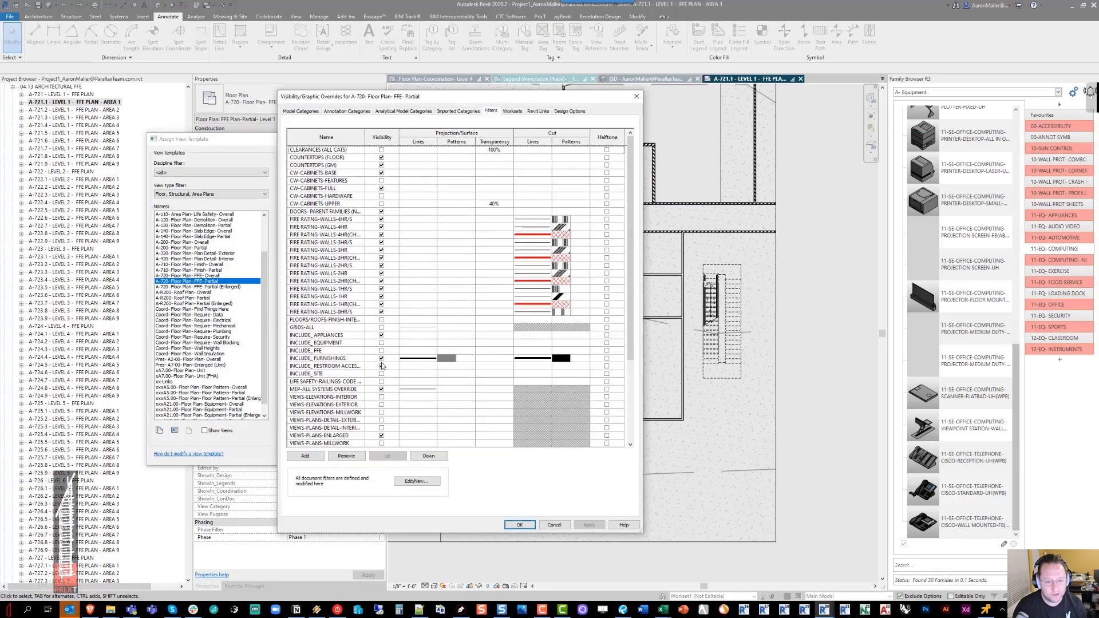
{"action": "left_click", "coordinate": [381, 350]}
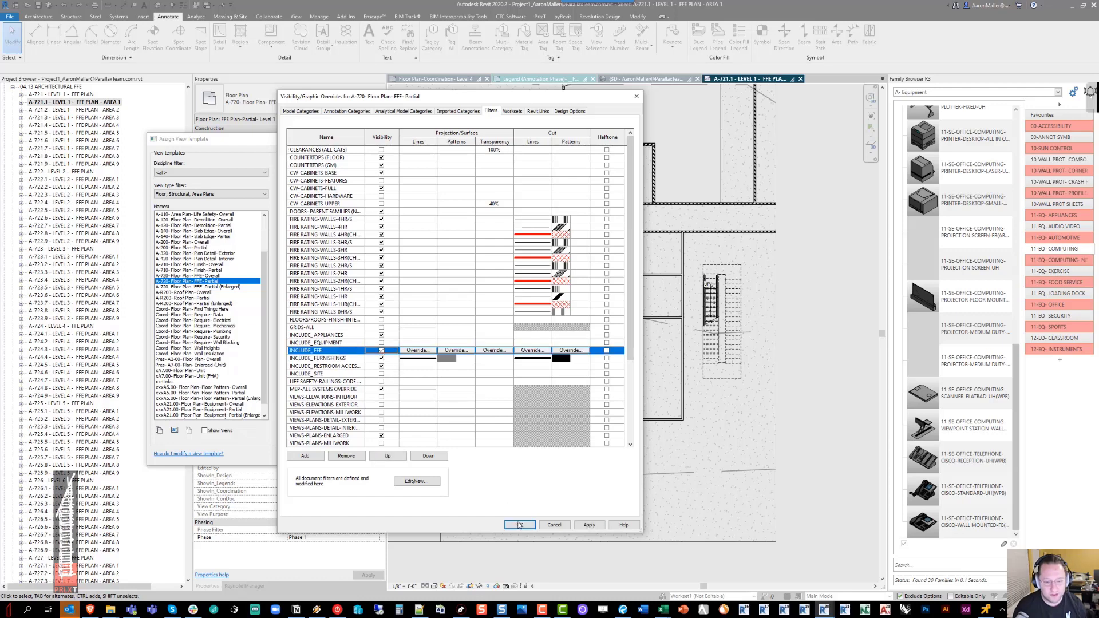
{"action": "key", "text": "Return"}
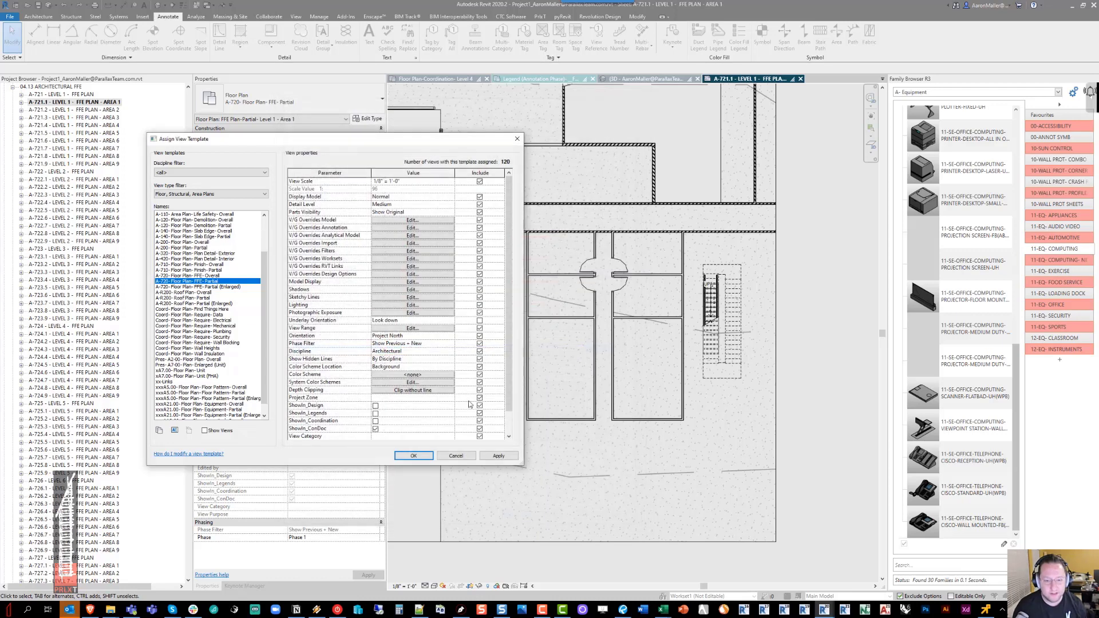
{"action": "left_click", "coordinate": [411, 457]}
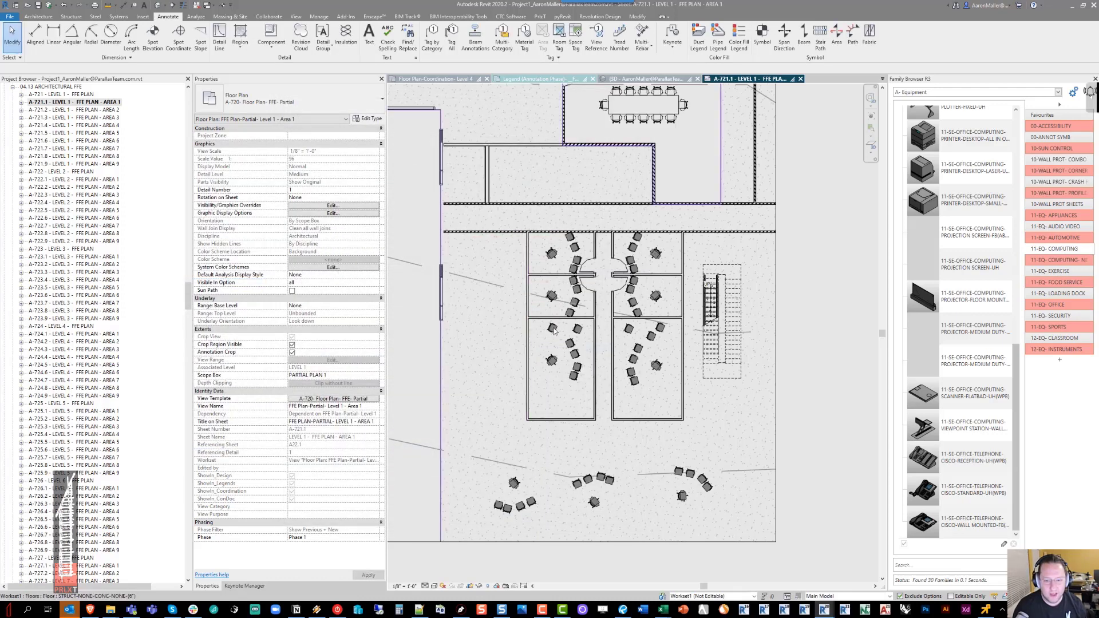
{"action": "scroll", "coordinate": [544, 355], "scroll_direction": "up", "scroll_amount": 3}
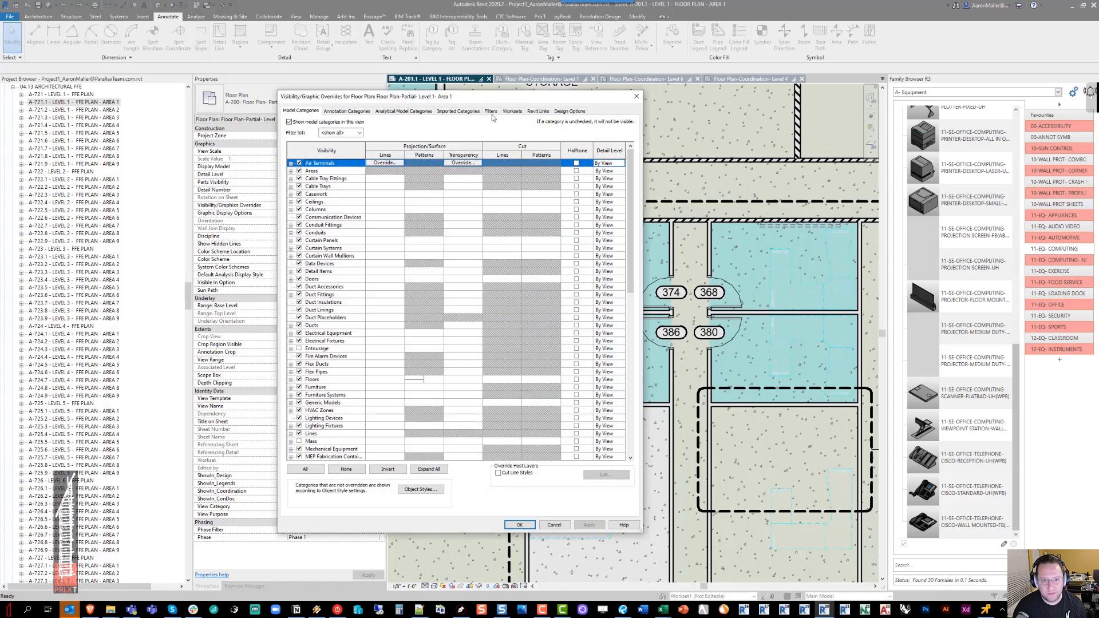
Examine the filter list of the A-201.1 floor plan again, widening the overrides dialog so the full filter names are readable
{"action": "left_click", "coordinate": [491, 112]}
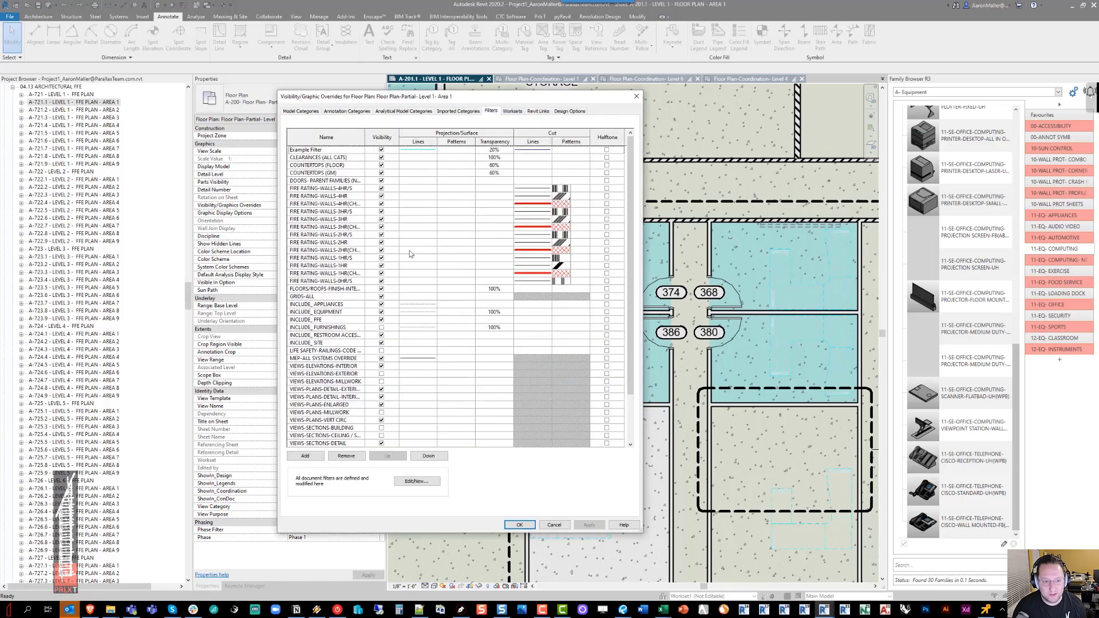
{"action": "left_click", "coordinate": [337, 352]}
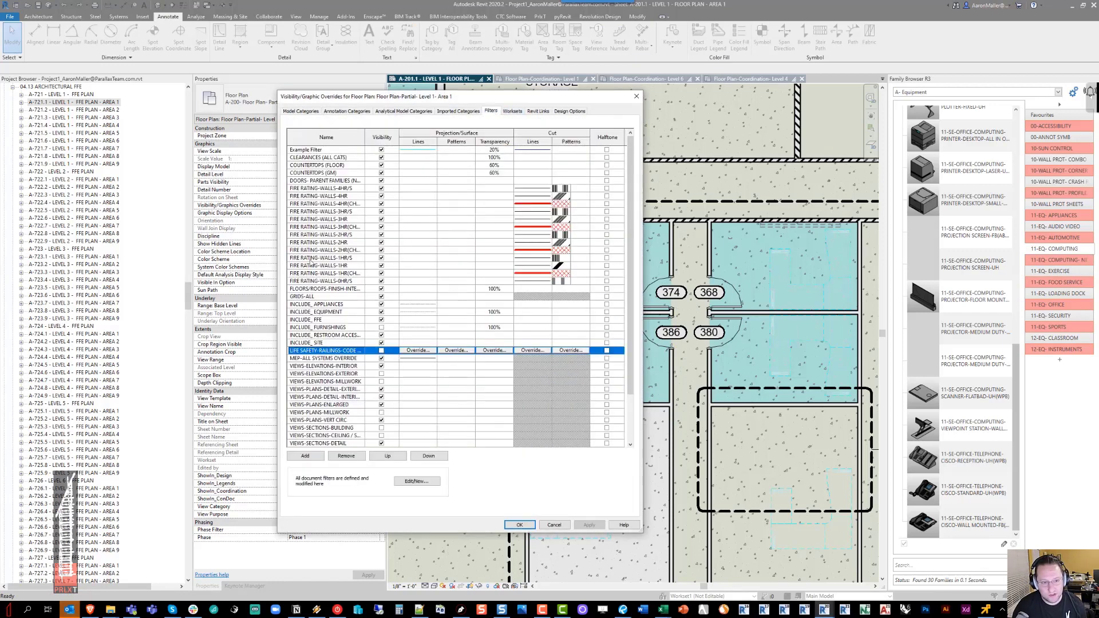
{"action": "left_click_drag", "start_coordinate": [275, 273], "coordinate": [218, 274]}
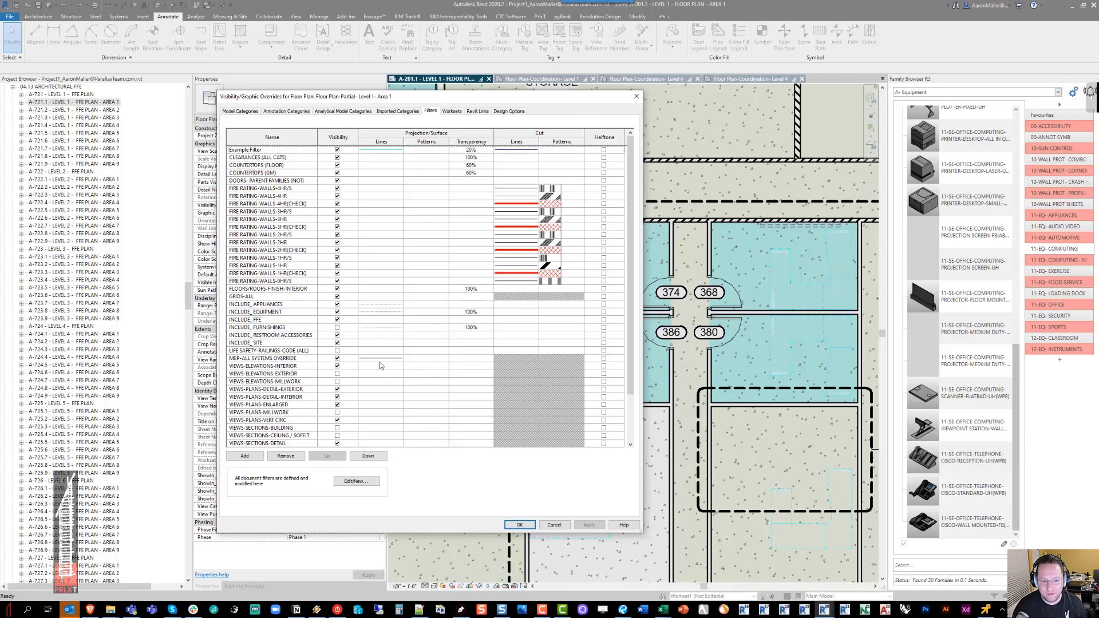
{"action": "left_click", "coordinate": [519, 525]}
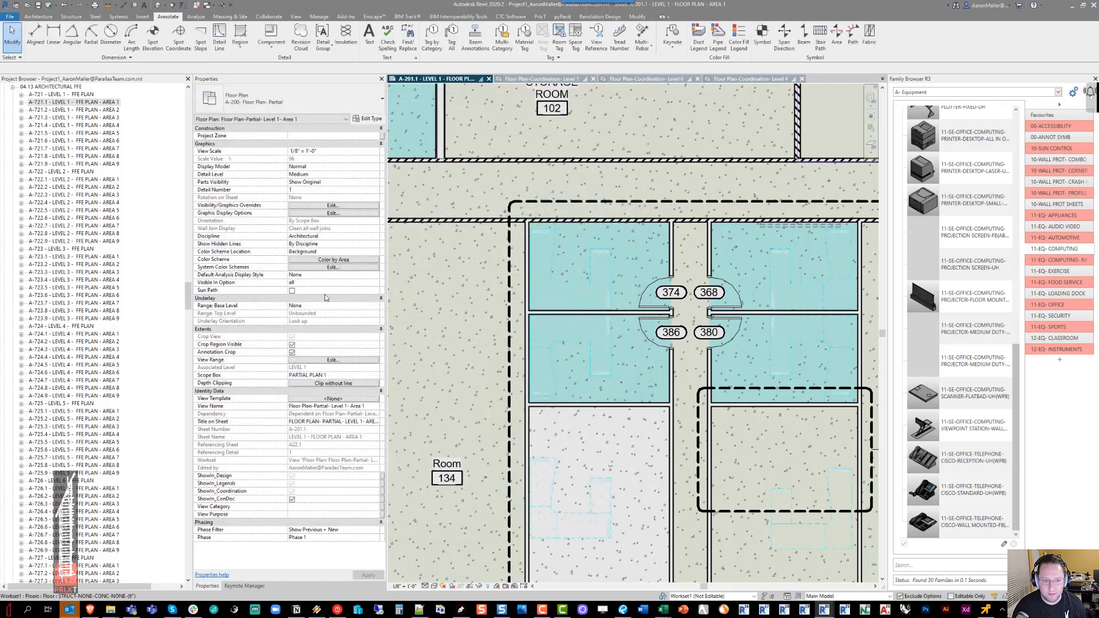
Open sheet A-111 - LEVEL 1 - LIFE SAFETY PLAN and activate its plan view around the egress path lines
{"action": "left_click_drag", "start_coordinate": [189, 295], "coordinate": [201, 185]}
{"action": "scroll", "coordinate": [547, 307], "scroll_direction": "down", "scroll_amount": 4}
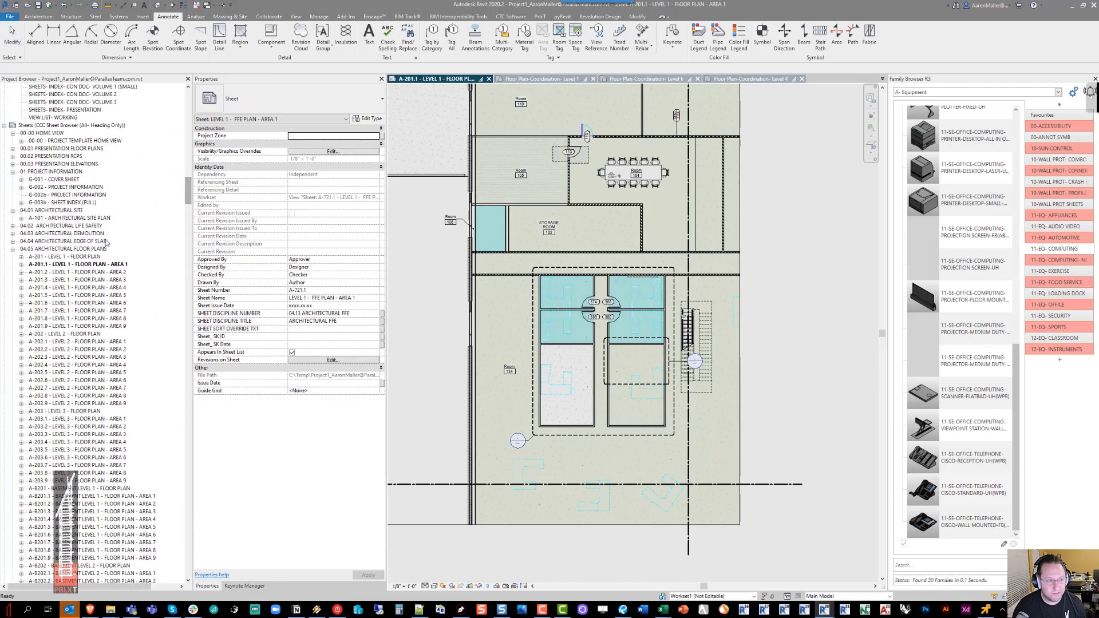
{"action": "double_click", "coordinate": [92, 227]}
{"action": "double_click", "coordinate": [92, 234]}
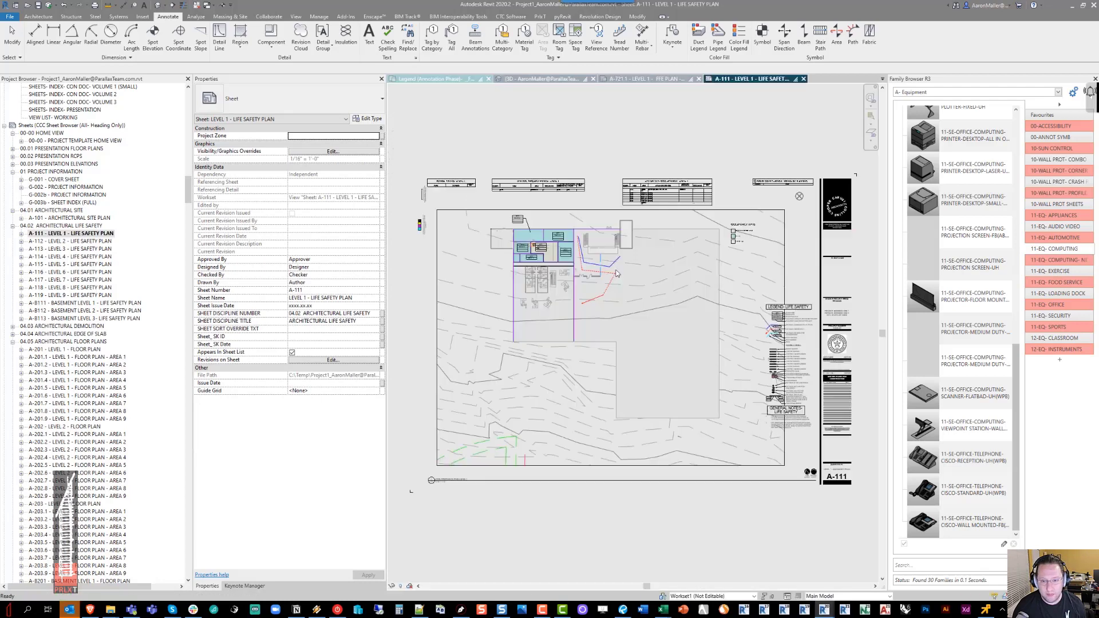
{"action": "double_click", "coordinate": [614, 275]}
{"action": "scroll", "coordinate": [613, 273], "scroll_direction": "up", "scroll_amount": 4}
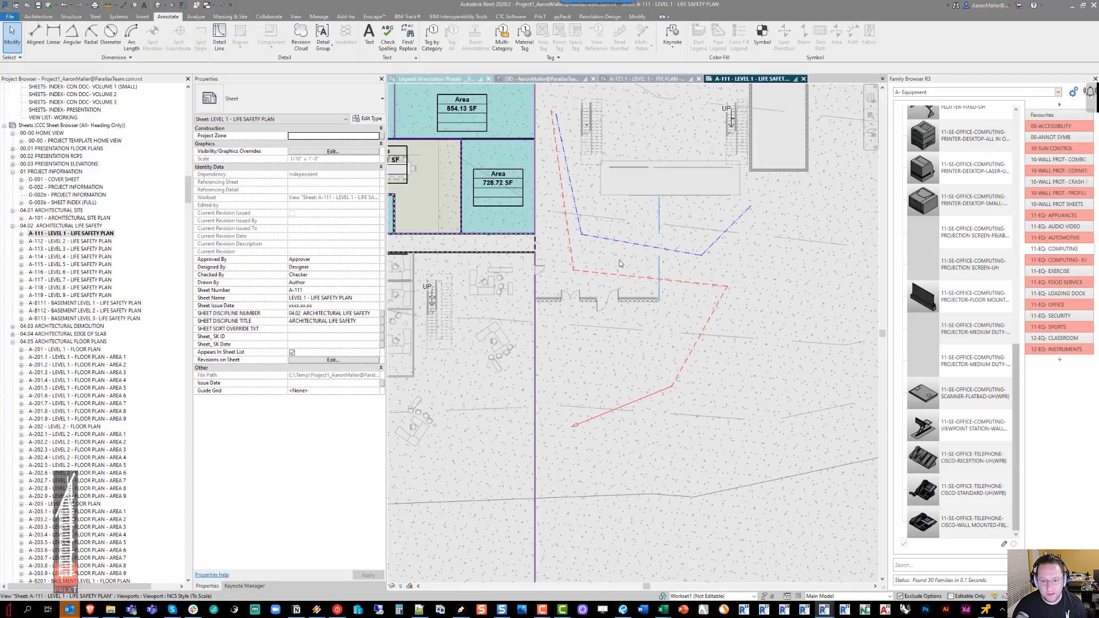
Inspect the element category and type of the blue and red dashed path lines in the life safety plan
{"action": "left_click", "coordinate": [621, 242]}
{"action": "middle_click_drag", "start_coordinate": [610, 281], "coordinate": [589, 319]}
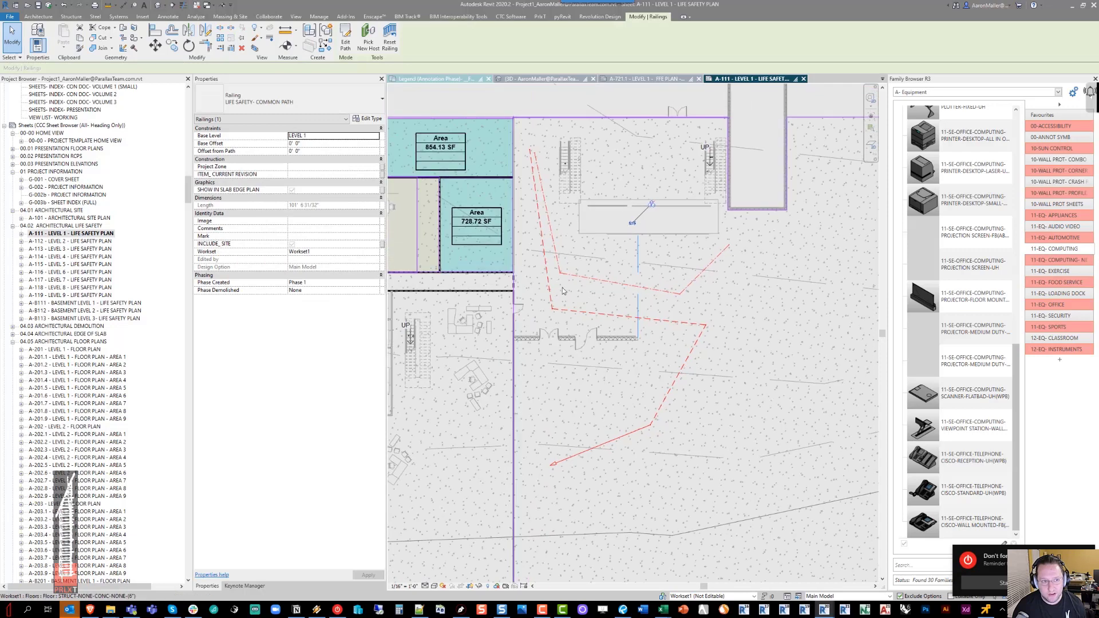
{"action": "left_click", "coordinate": [557, 307]}
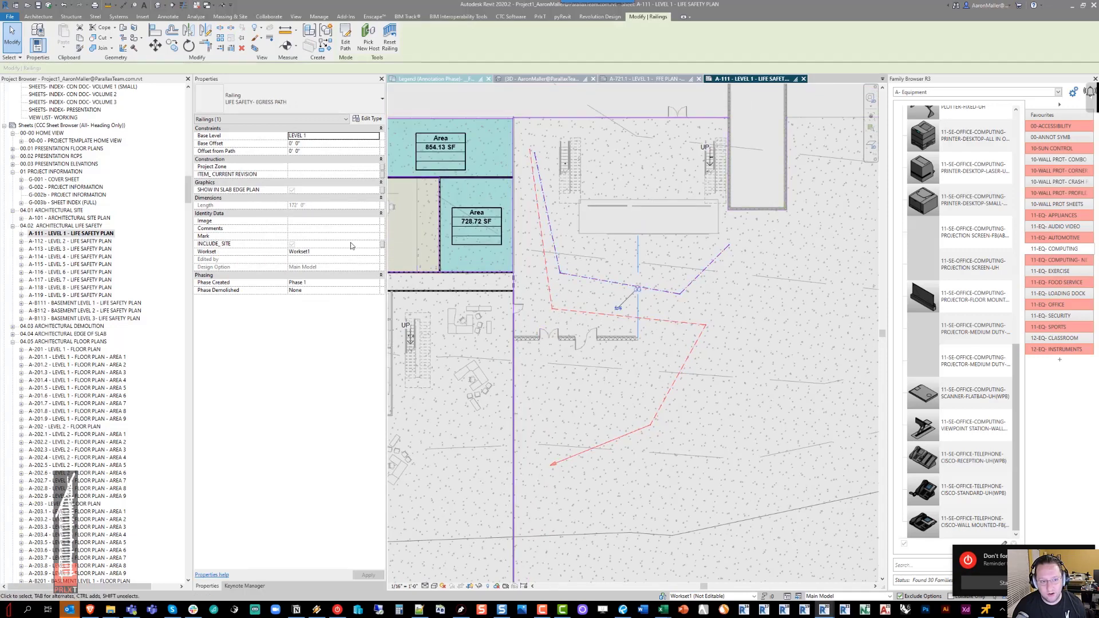
{"action": "key", "text": "Escape"}
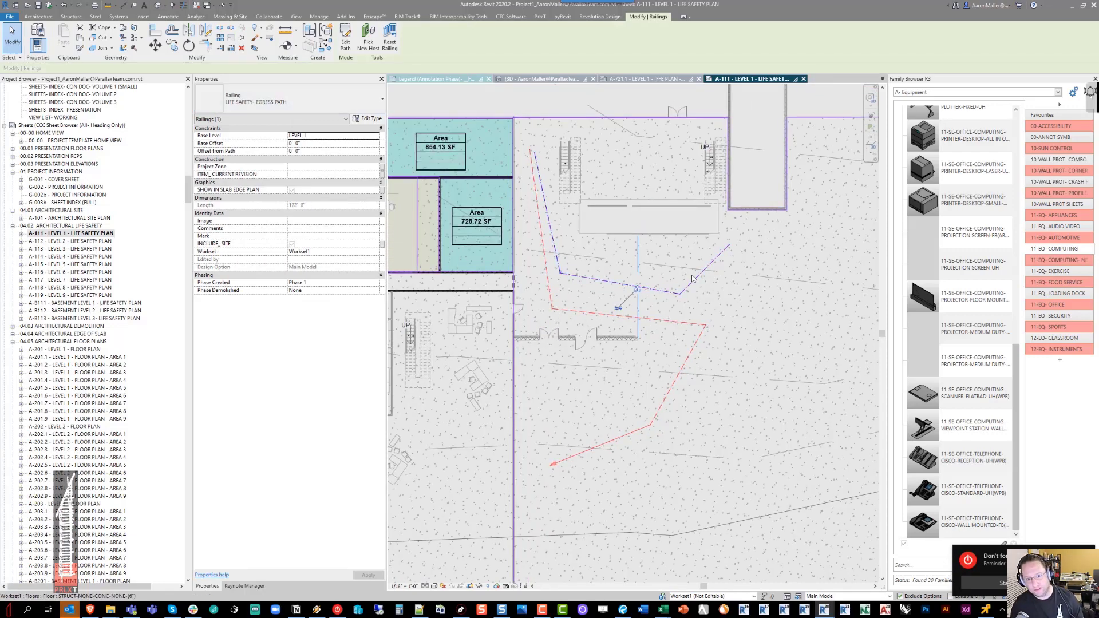
{"action": "scroll", "coordinate": [664, 298], "scroll_direction": "up", "scroll_amount": 1}
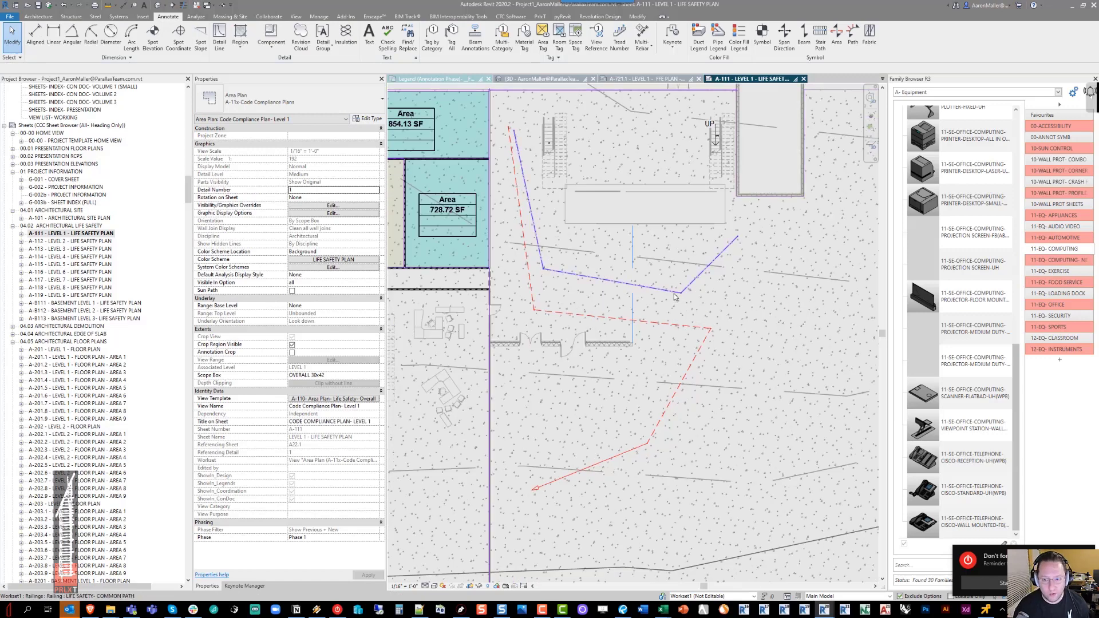
{"action": "left_click", "coordinate": [640, 285]}
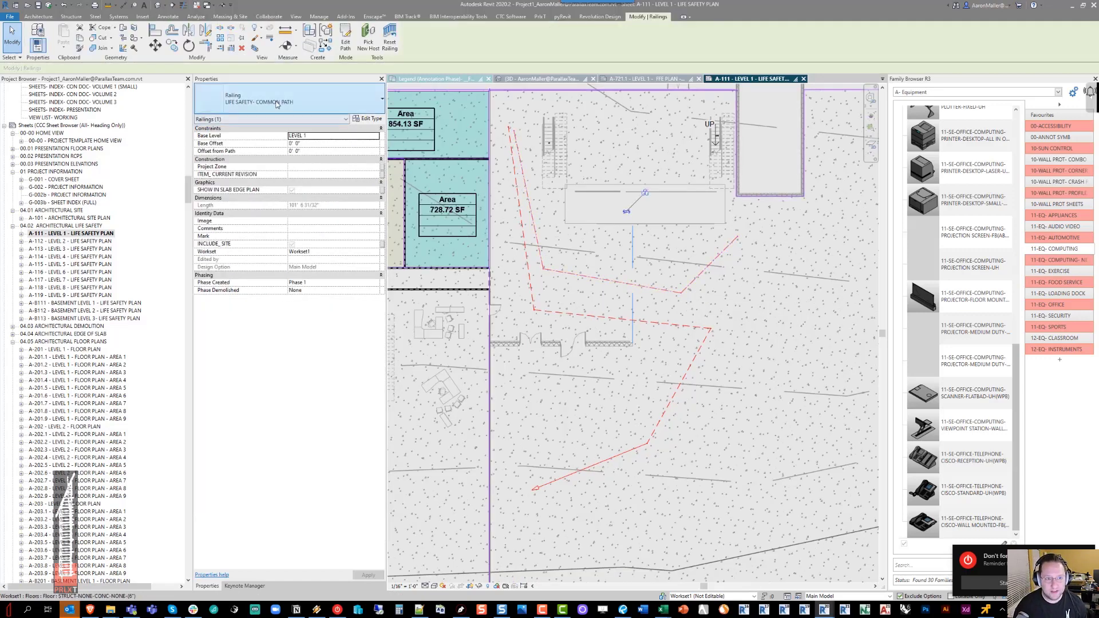
Copy the red egress path railing beside the original and change the copy's type to LIFE SAFETY- FE DISTANCE
{"action": "left_click", "coordinate": [542, 310]}
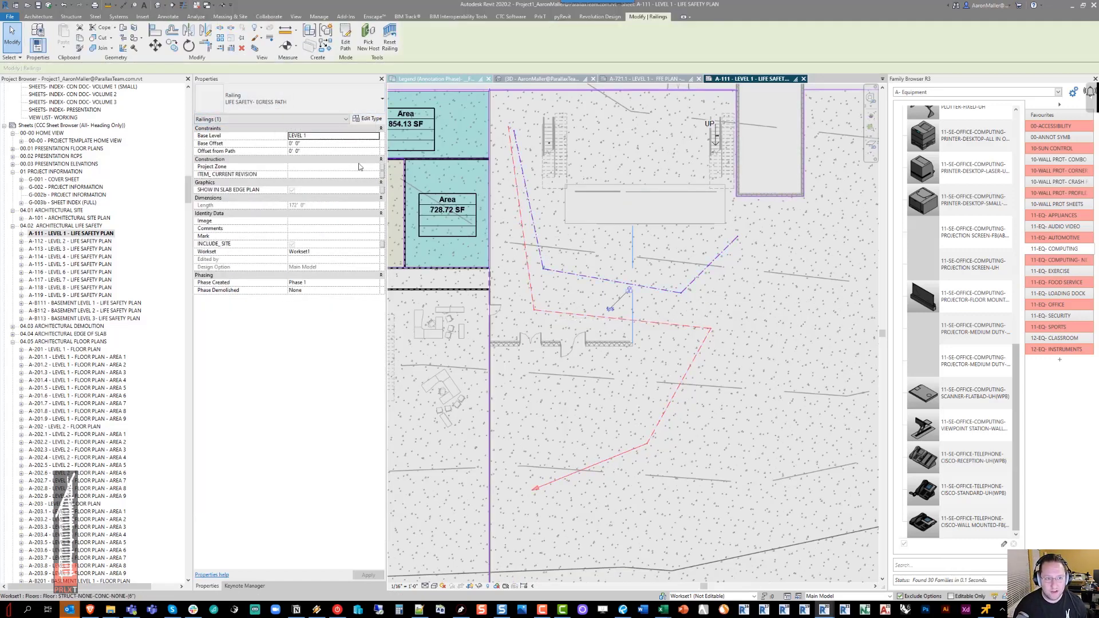
{"action": "left_click_drag", "start_coordinate": [667, 322], "coordinate": [782, 317]}
{"action": "left_click", "coordinate": [297, 95]}
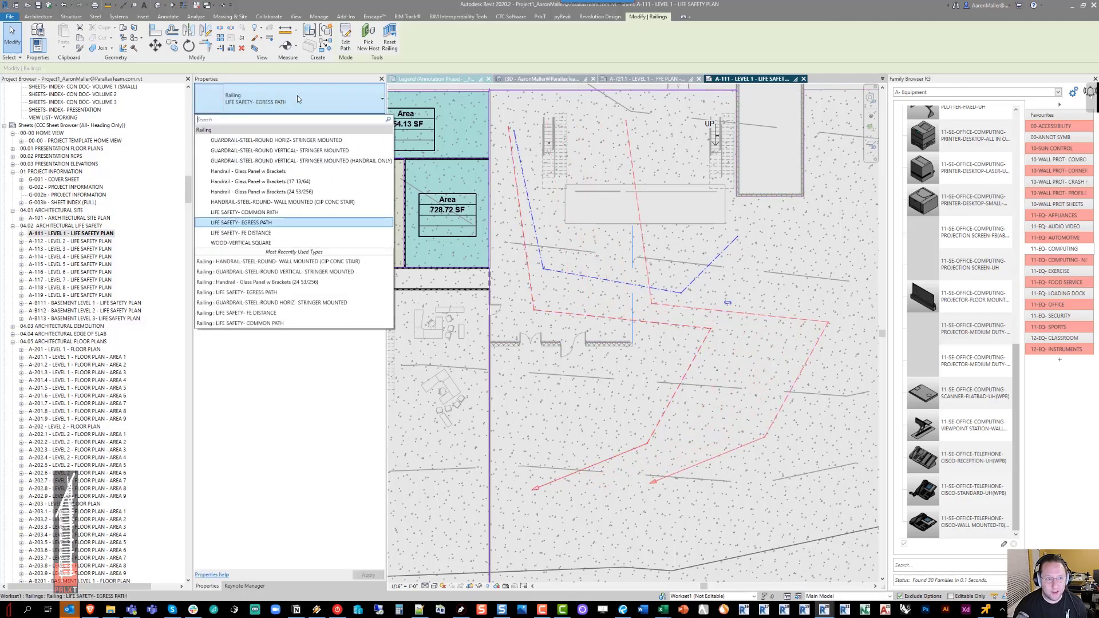
{"action": "left_click", "coordinate": [267, 233]}
{"action": "left_click", "coordinate": [609, 323]}
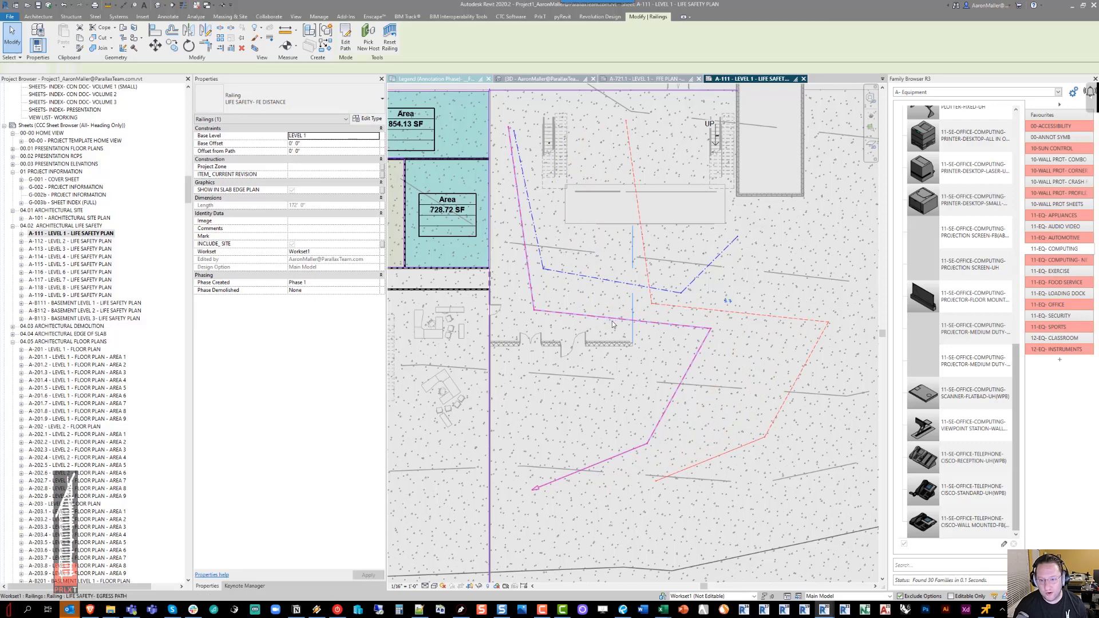
{"action": "scroll", "coordinate": [670, 344], "scroll_direction": "up", "scroll_amount": 2}
{"action": "middle_click_drag", "start_coordinate": [631, 416], "coordinate": [575, 396]}
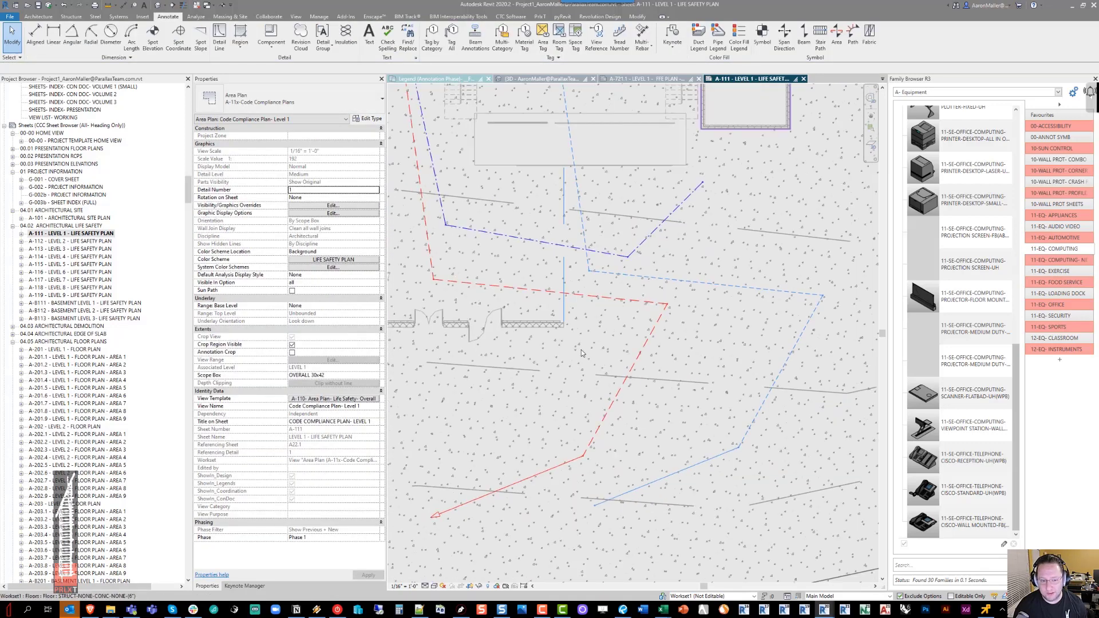
{"action": "middle_click_drag", "start_coordinate": [557, 356], "coordinate": [560, 351]}
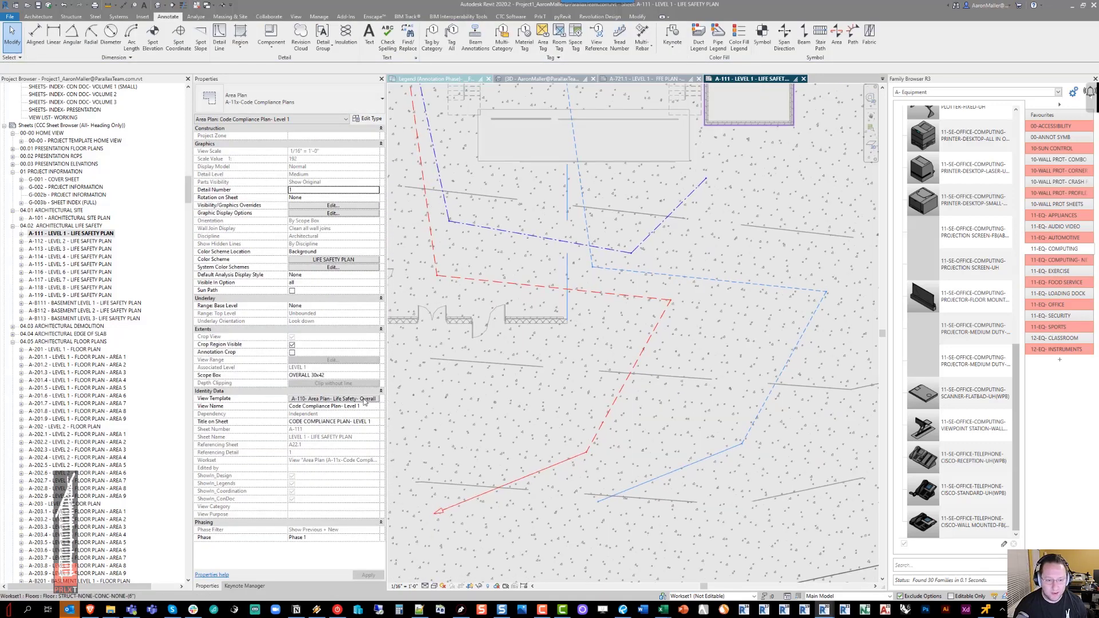
Examine the LIFE SAFETY-RAILINGS common path, egress path and FE distance filters in the A-110- Area Plan- Life Safety- Overall view template
{"action": "left_click", "coordinate": [364, 401]}
{"action": "left_click", "coordinate": [386, 251]}
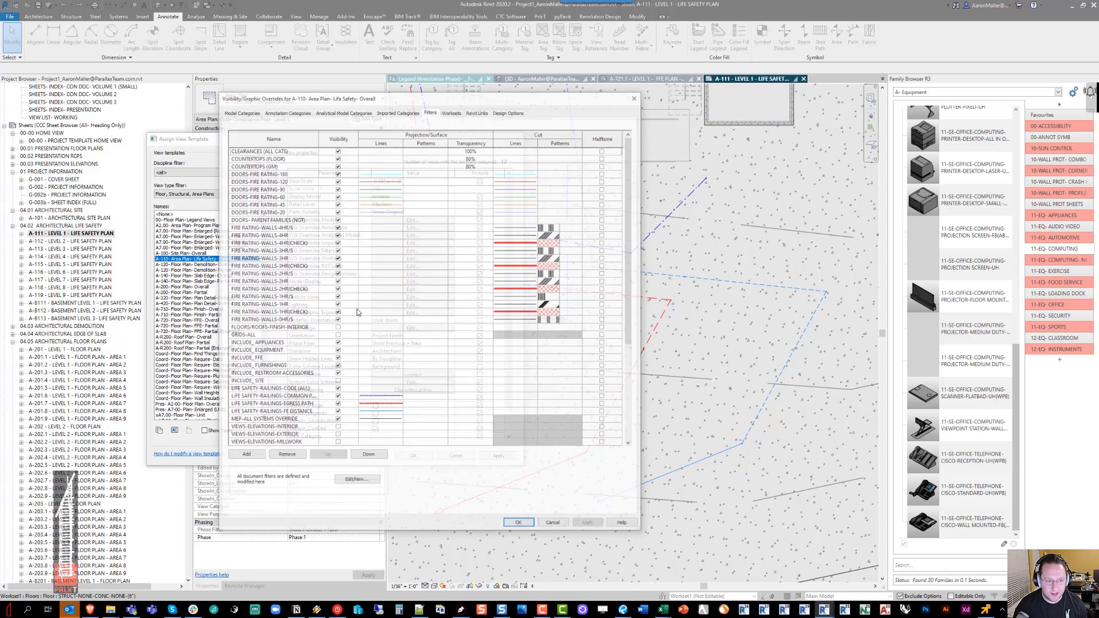
{"action": "scroll", "coordinate": [302, 359], "scroll_direction": "down", "scroll_amount": 1}
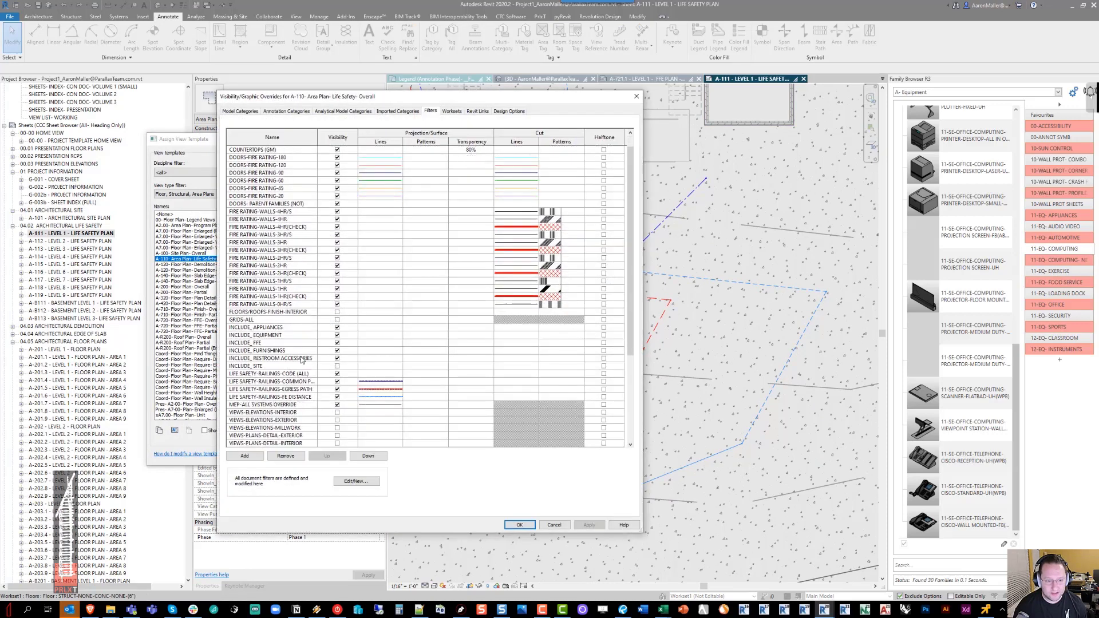
{"action": "scroll", "coordinate": [301, 358], "scroll_direction": "down", "scroll_amount": 5}
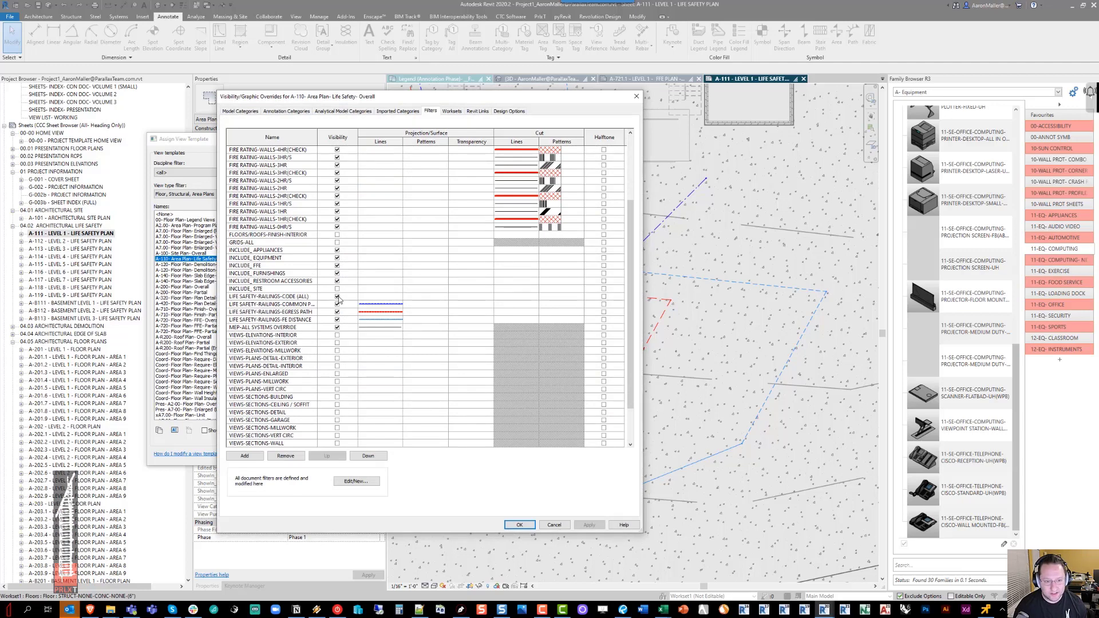
{"action": "left_click", "coordinate": [303, 305]}
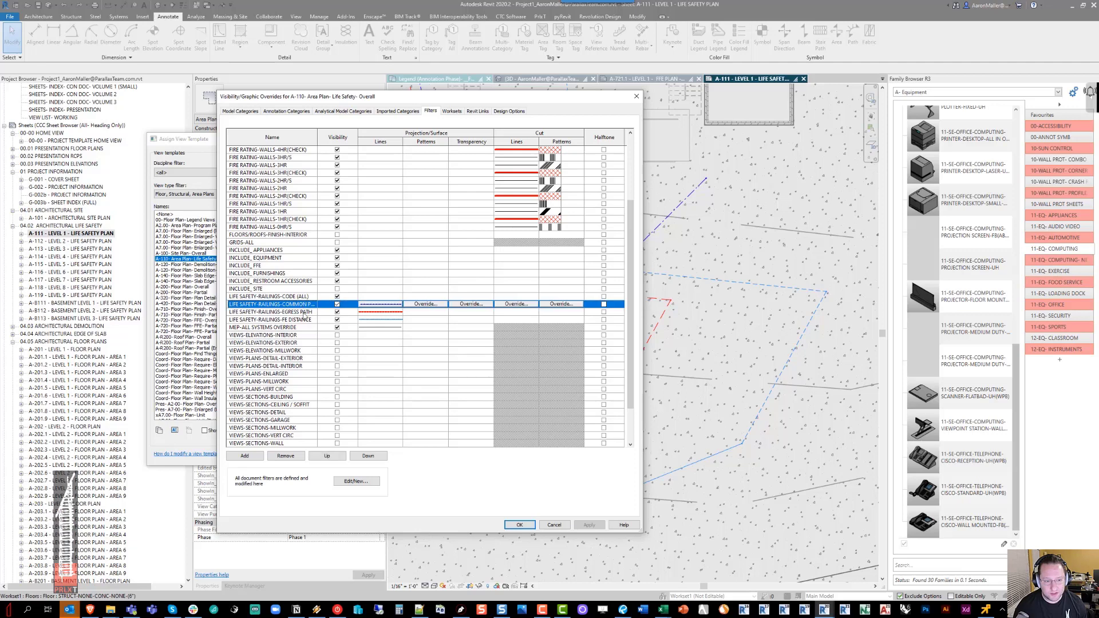
{"action": "left_click", "coordinate": [304, 312]}
{"action": "left_click", "coordinate": [306, 320]}
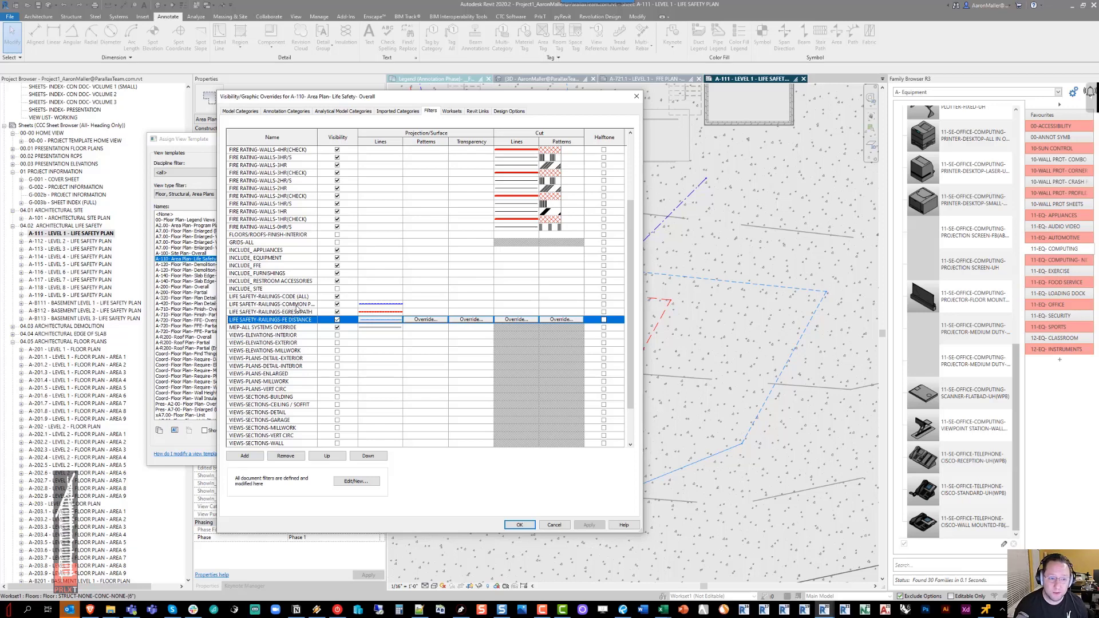
Examine the LIFE SAFETY-RAILINGS-CODE (ALL) filter in the life safety view template and leave the template settings without changes
{"action": "left_click", "coordinate": [299, 297]}
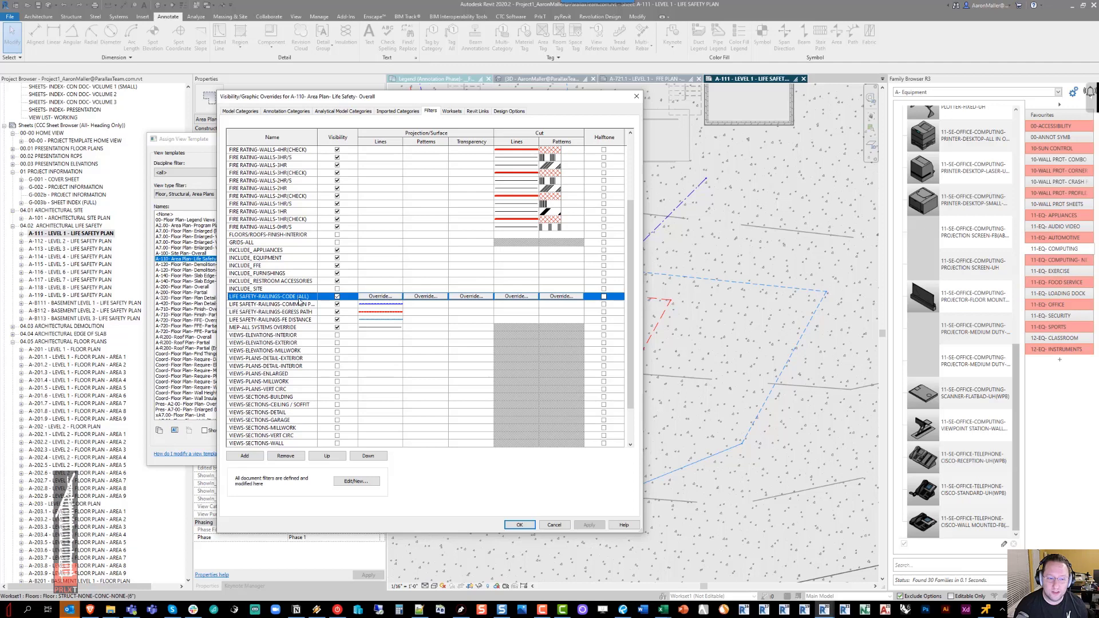
{"action": "left_click", "coordinate": [635, 97]}
{"action": "left_click", "coordinate": [517, 138]}
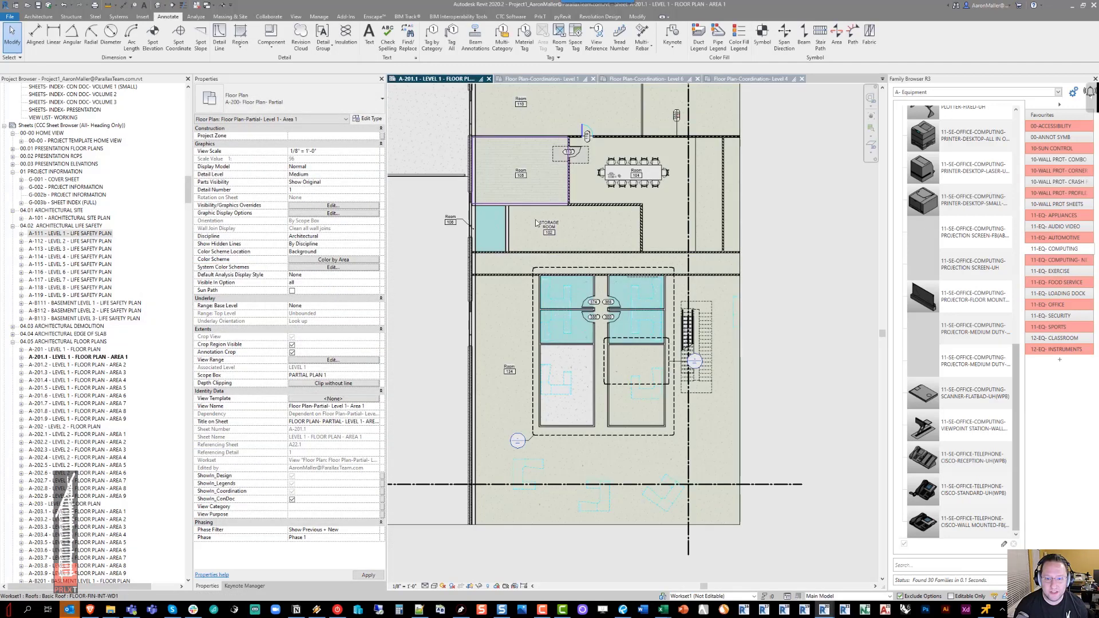
Open the visibility filters of the A-201.1 - LEVEL 1 - FLOOR PLAN - AREA 1 view and examine MEP-ALL SYSTEMS OVERRIDE
{"action": "middle_click_drag", "start_coordinate": [571, 316], "coordinate": [514, 314]}
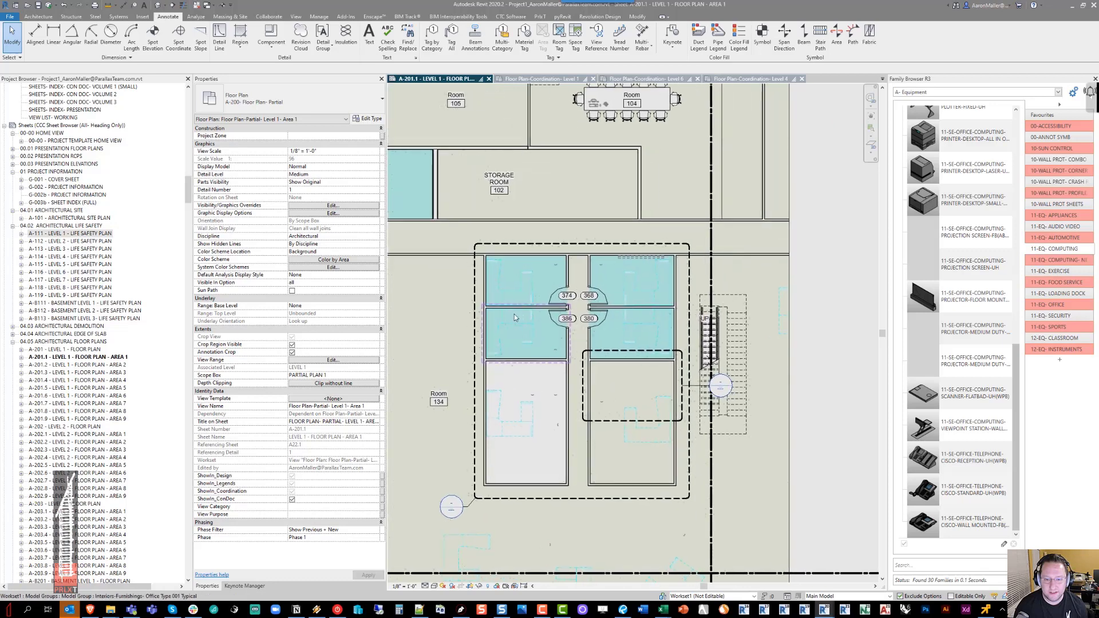
{"action": "key", "text": "v"}
{"action": "key", "text": "g"}
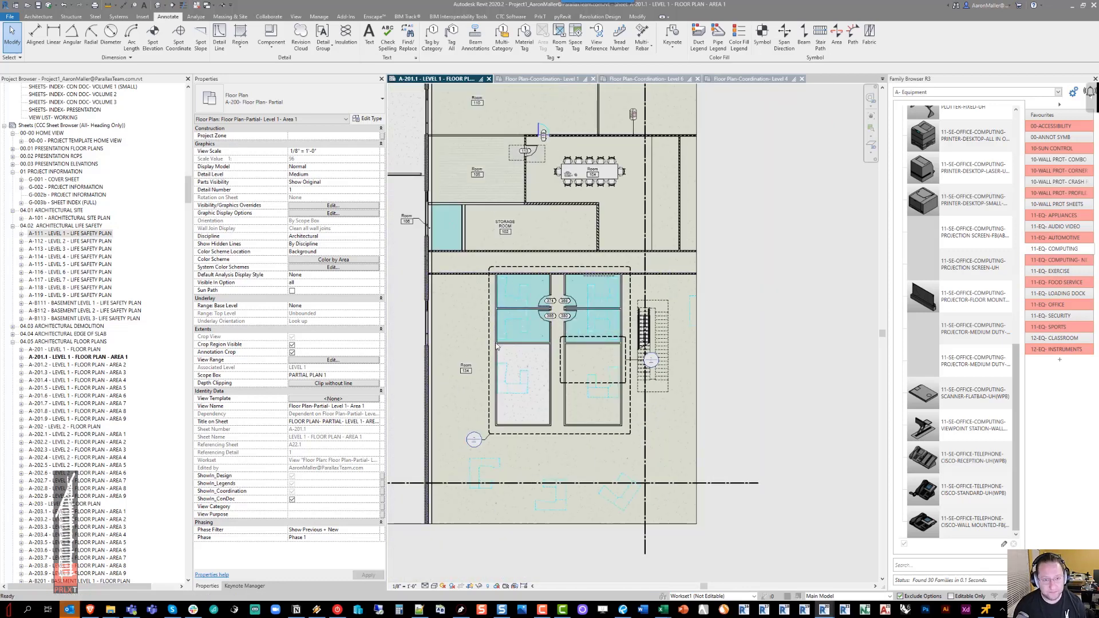
{"action": "left_click", "coordinate": [430, 111]}
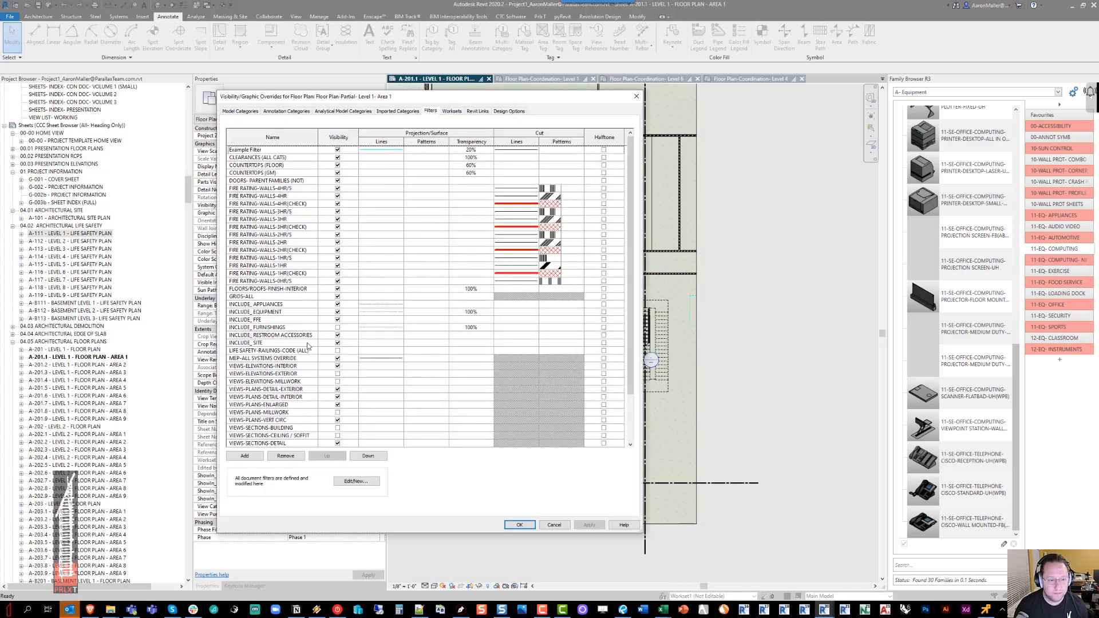
{"action": "scroll", "coordinate": [308, 337], "scroll_direction": "down", "scroll_amount": 3}
{"action": "left_click", "coordinate": [280, 305]}
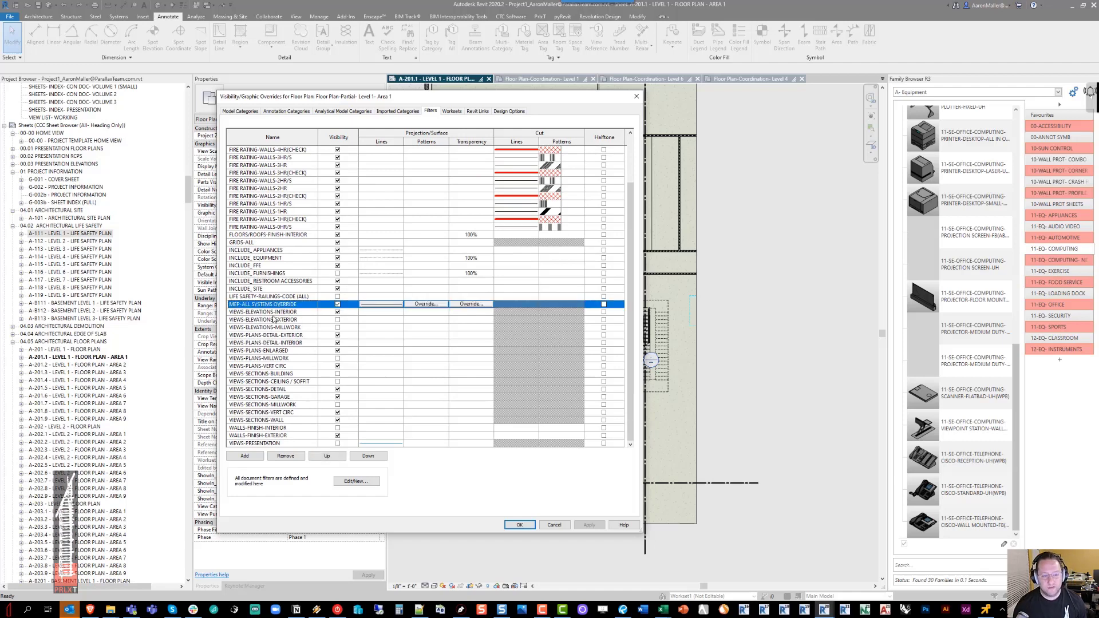
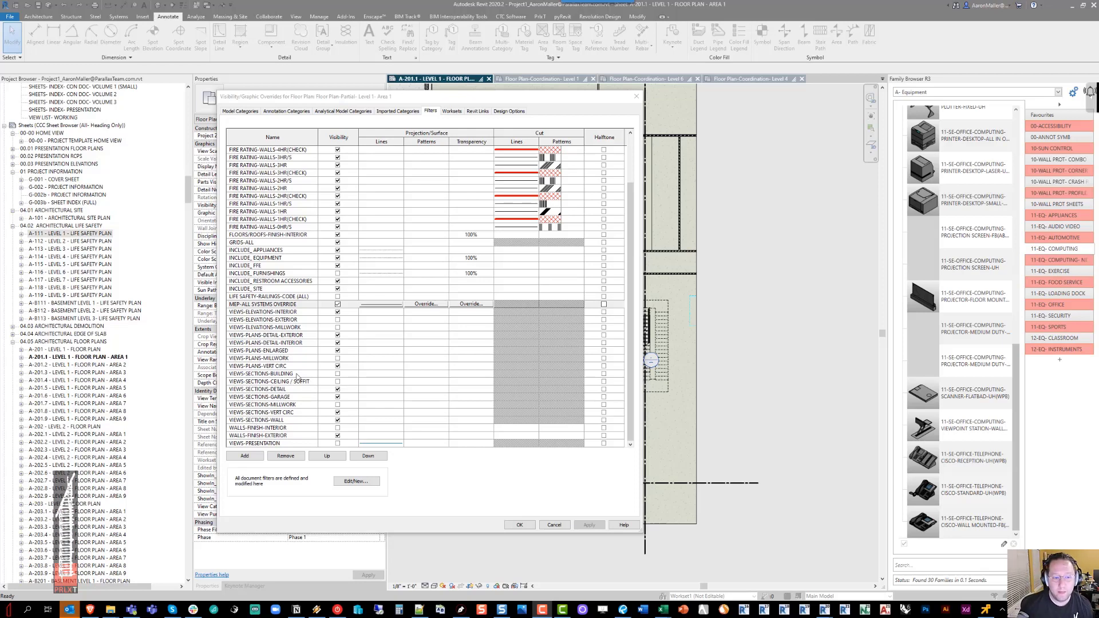
Examine the VIEWS-ELEVATIONS filters for interior, exterior and millwork elevations in the floor plan's filter list
{"action": "left_click", "coordinate": [306, 313]}
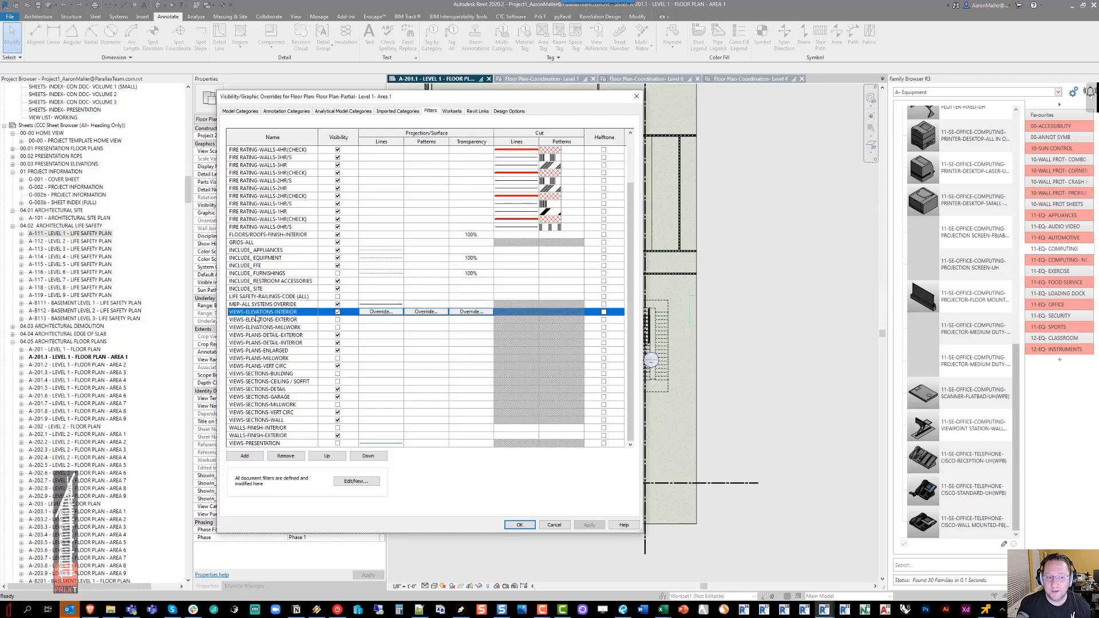
{"action": "left_click", "coordinate": [304, 321]}
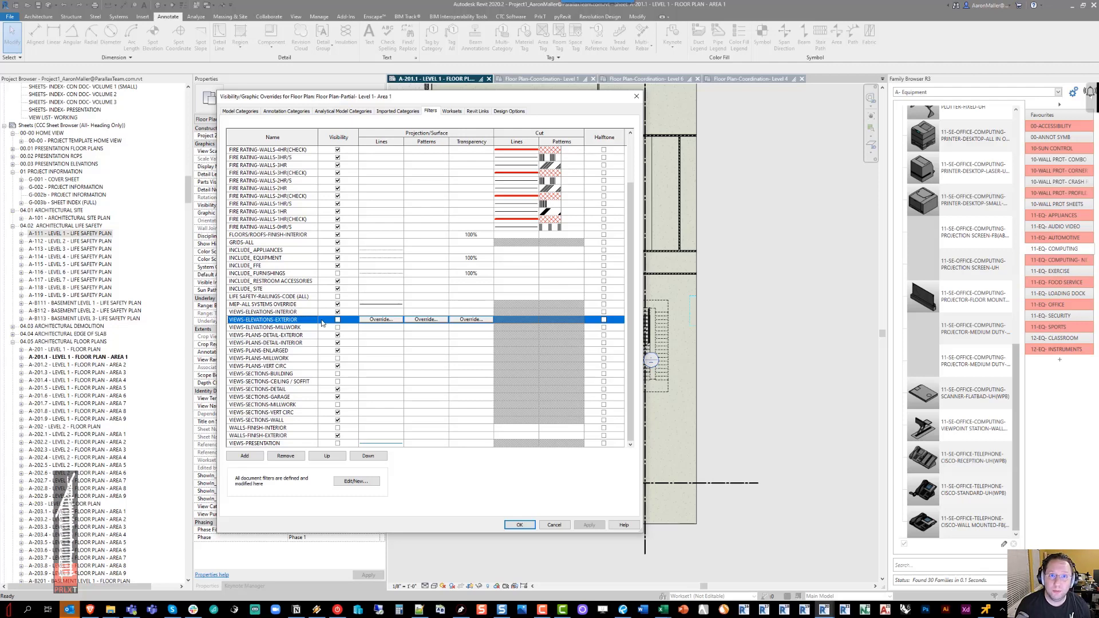
{"action": "left_click", "coordinate": [295, 311]}
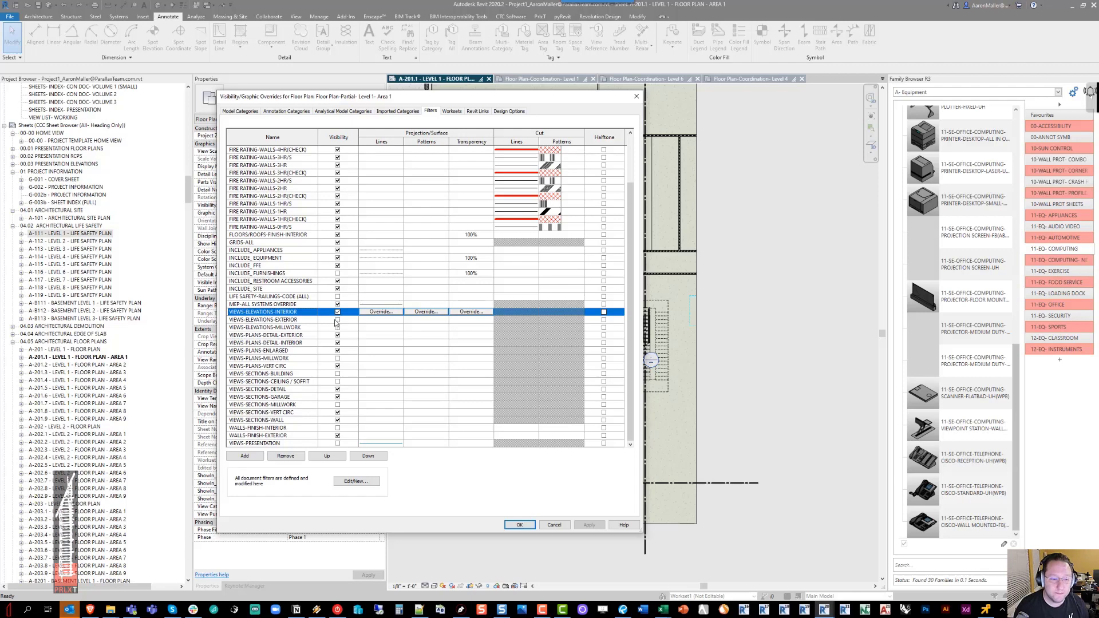
{"action": "left_click", "coordinate": [306, 330]}
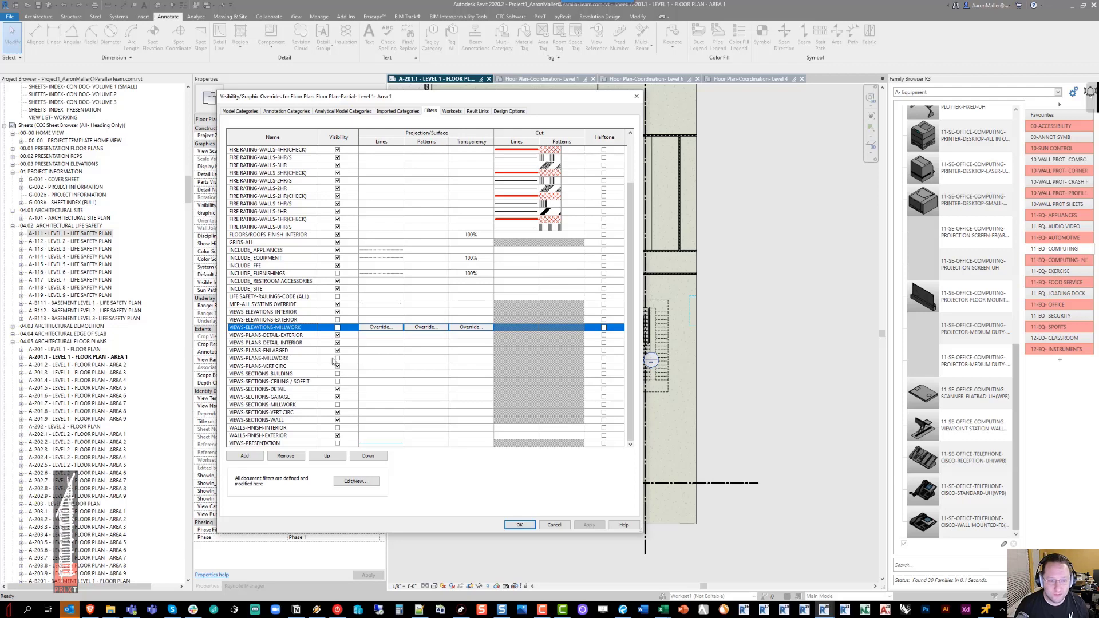
Examine the VIEWS-PLANS filters for exterior and interior details, enlarged plans, millwork and vertical circulation
{"action": "left_click", "coordinate": [310, 337]}
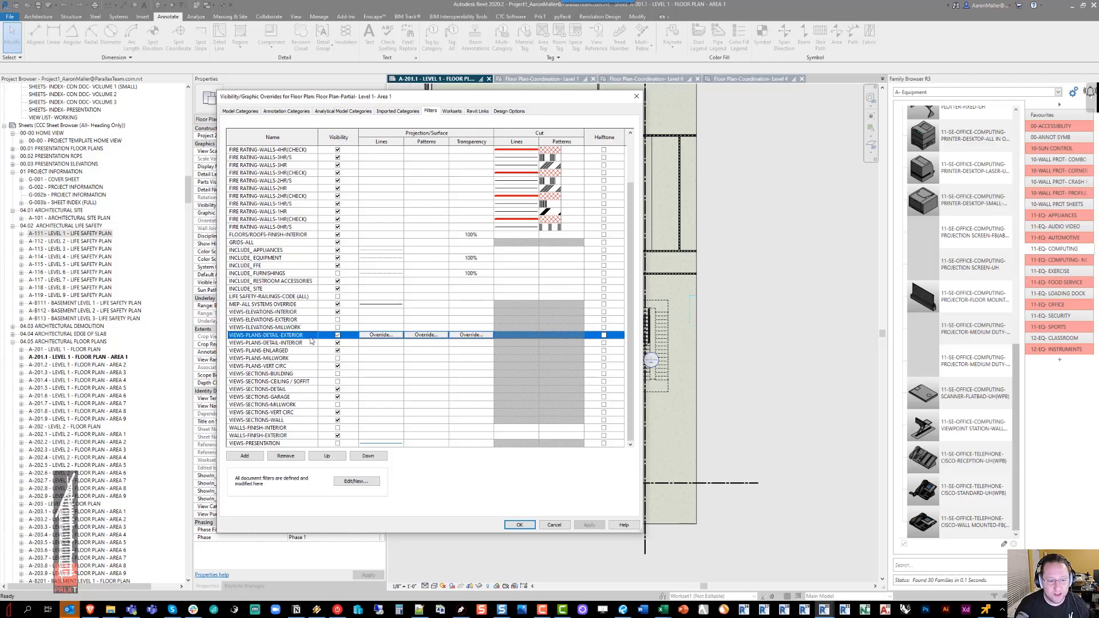
{"action": "left_click", "coordinate": [306, 344]}
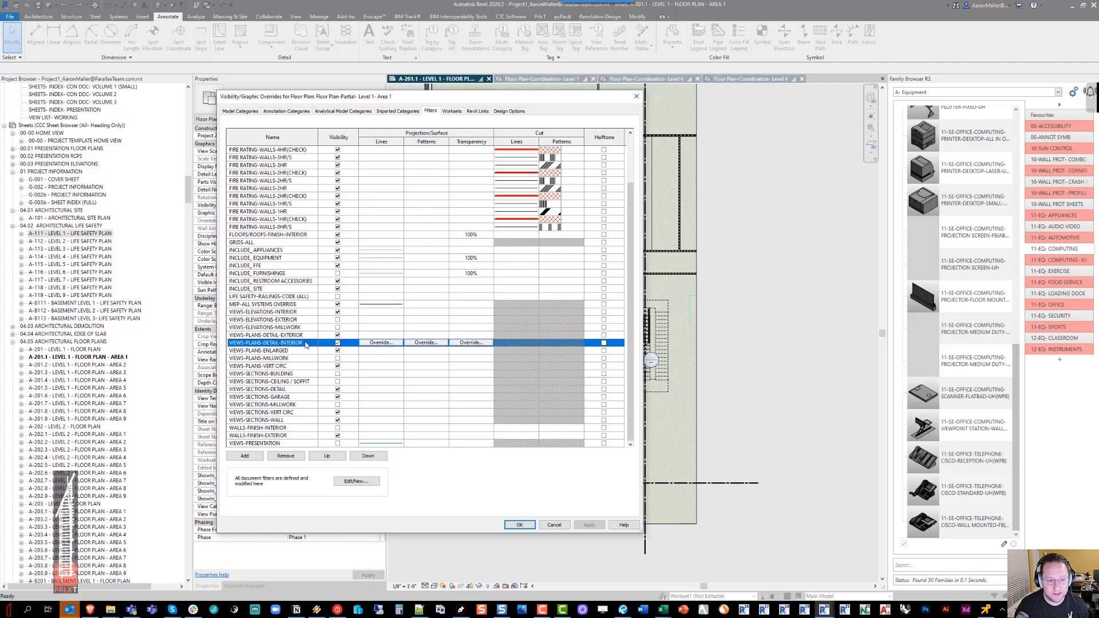
{"action": "left_click", "coordinate": [304, 351]}
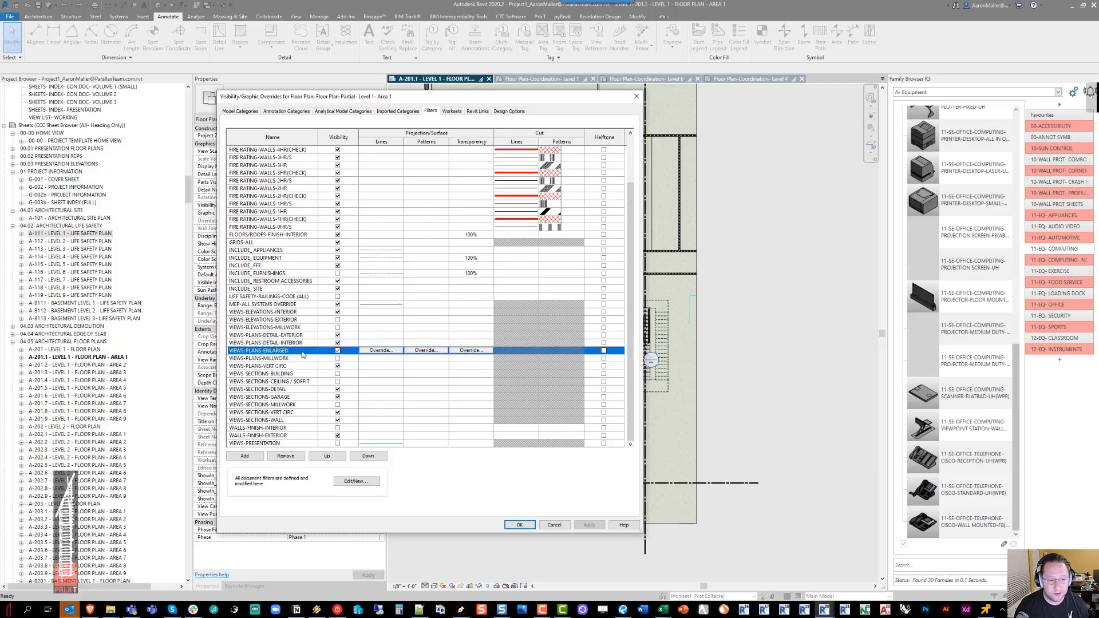
{"action": "left_click", "coordinate": [304, 359]}
{"action": "left_click", "coordinate": [303, 367]}
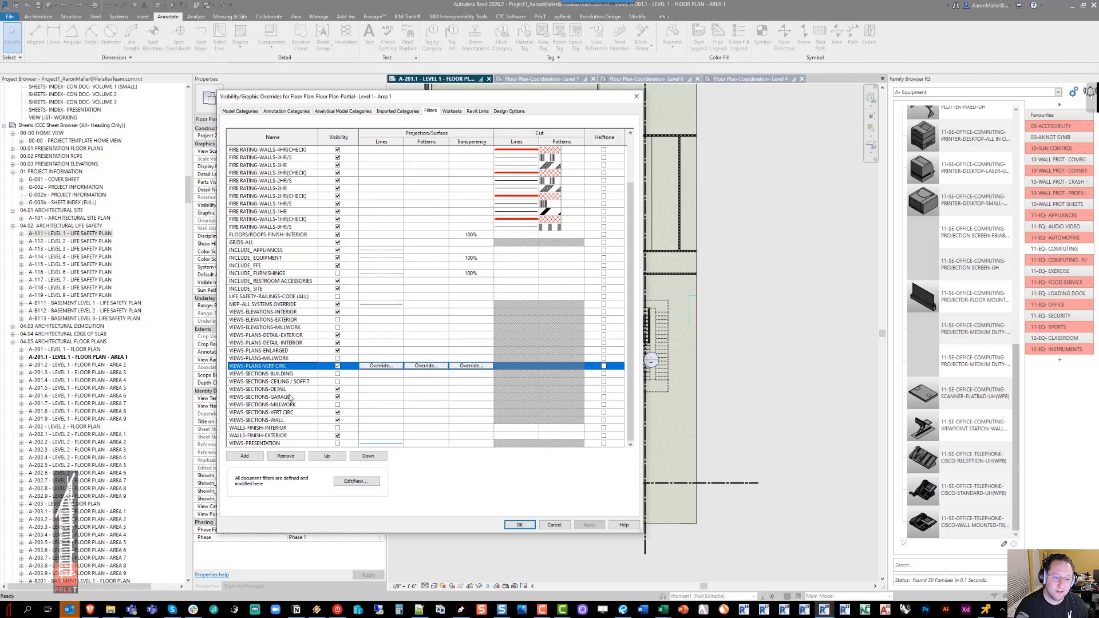
Examine the VIEWS-SECTIONS filters from building through garage, millwork, vertical circulation and wall, and close the visibility settings
{"action": "left_click", "coordinate": [298, 375]}
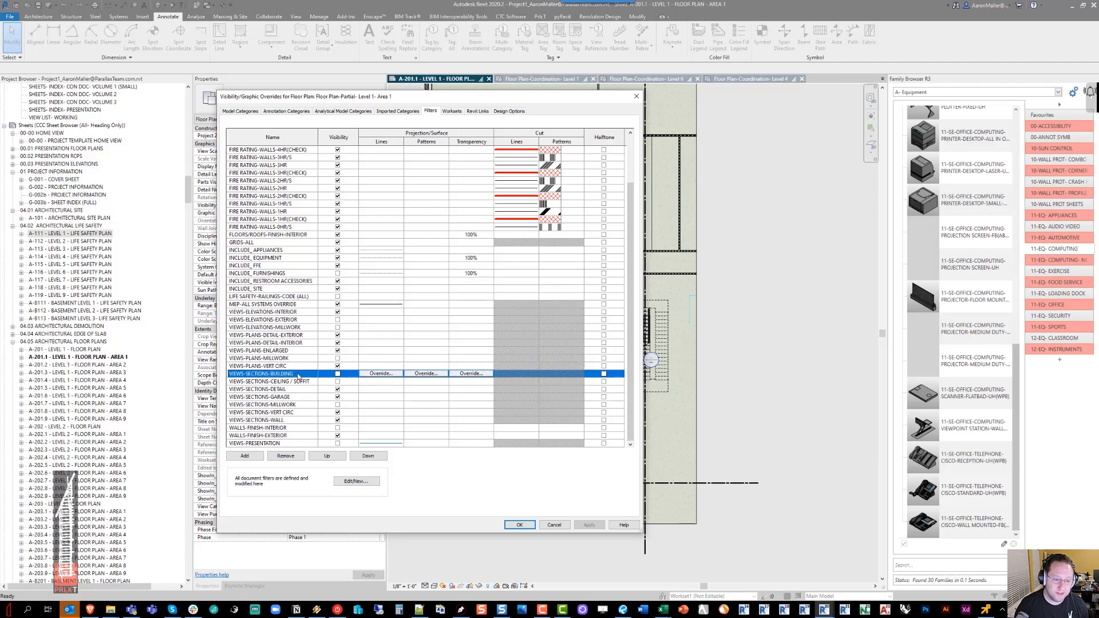
{"action": "left_click", "coordinate": [305, 382]}
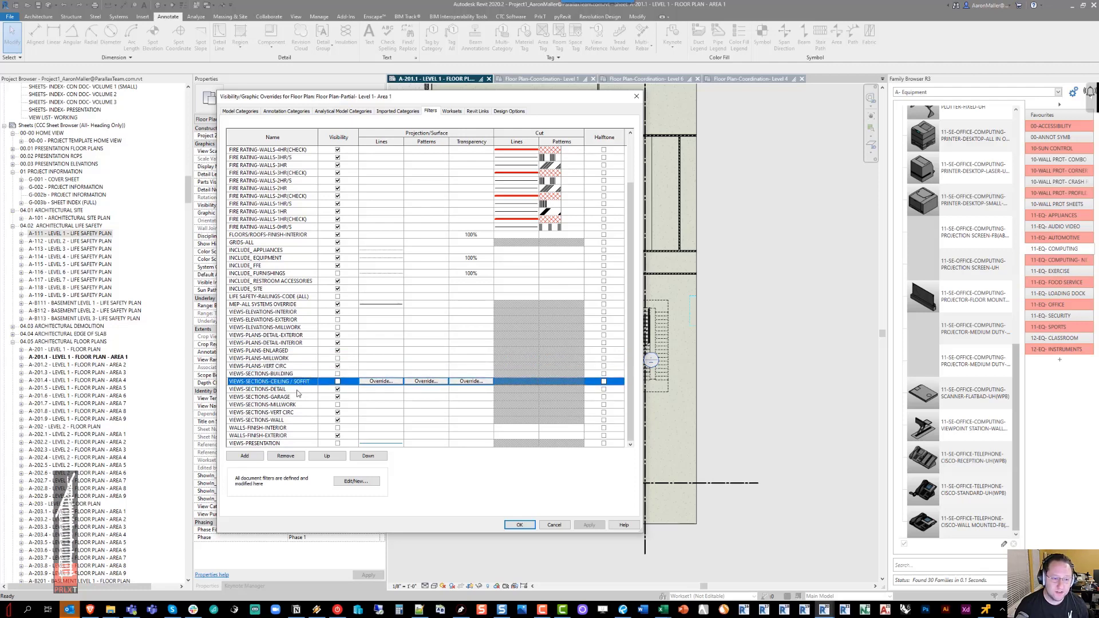
{"action": "left_click", "coordinate": [298, 399]}
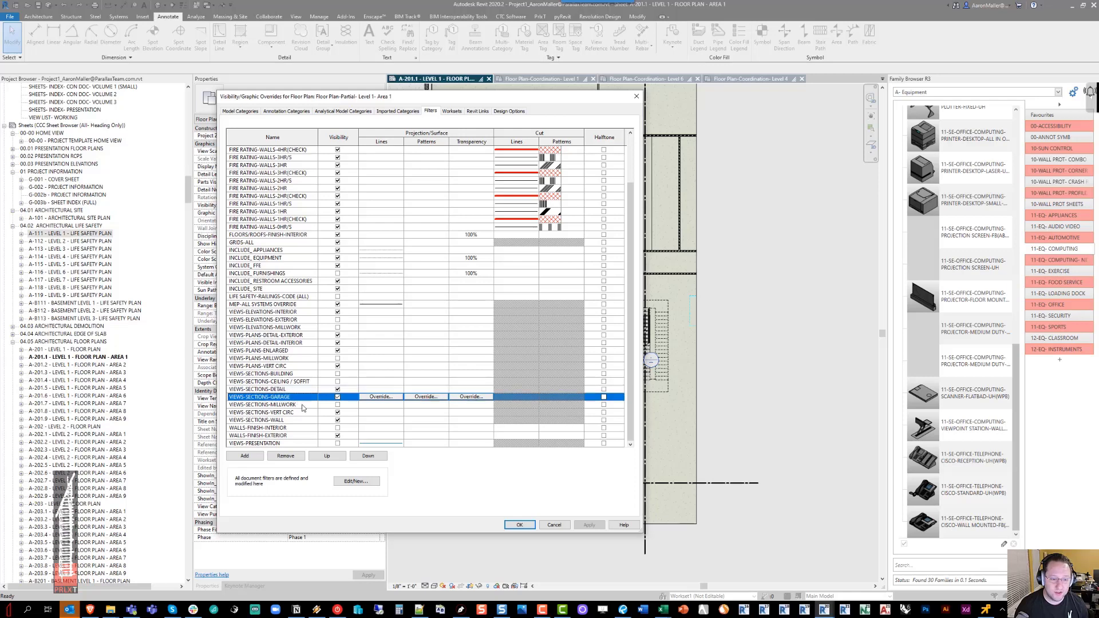
{"action": "left_click", "coordinate": [303, 406]}
{"action": "left_click", "coordinate": [302, 412]}
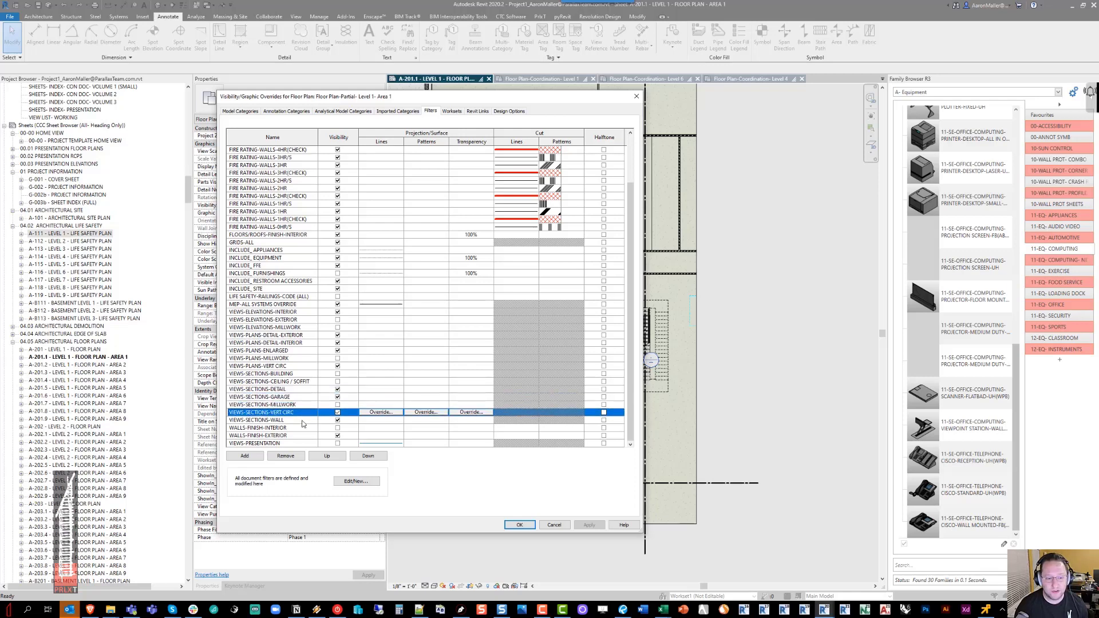
{"action": "left_click", "coordinate": [304, 421]}
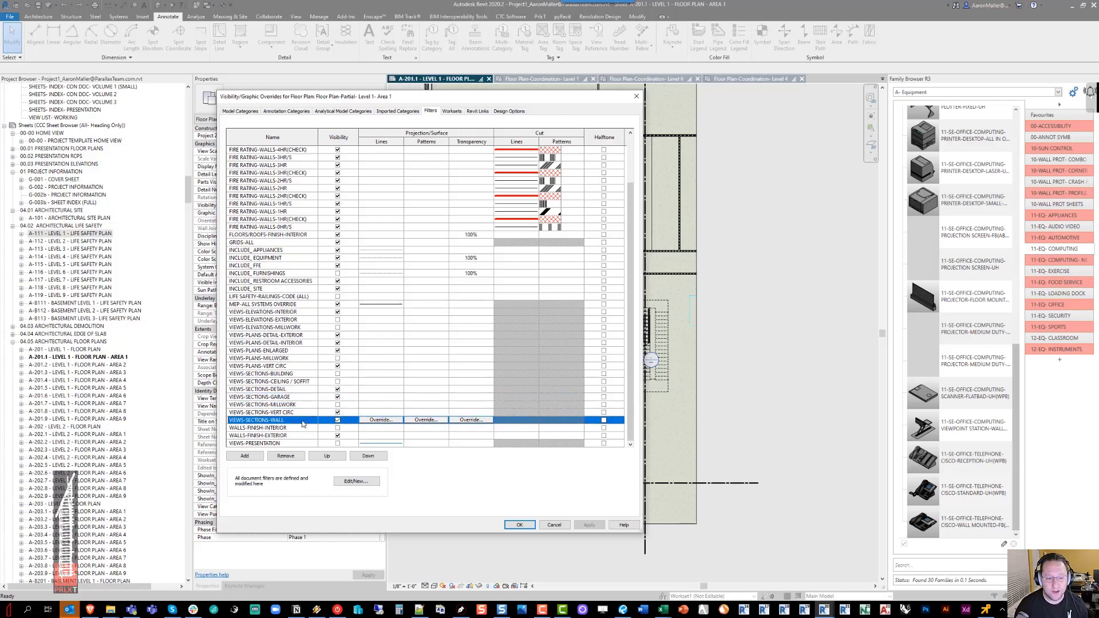
{"action": "left_click", "coordinate": [518, 526]}
Draw a vertical section of type A-30x- Section- Wall from the corridor down through the stair in the Level 1 plan
{"action": "scroll", "coordinate": [540, 281], "scroll_direction": "down", "scroll_amount": 1}
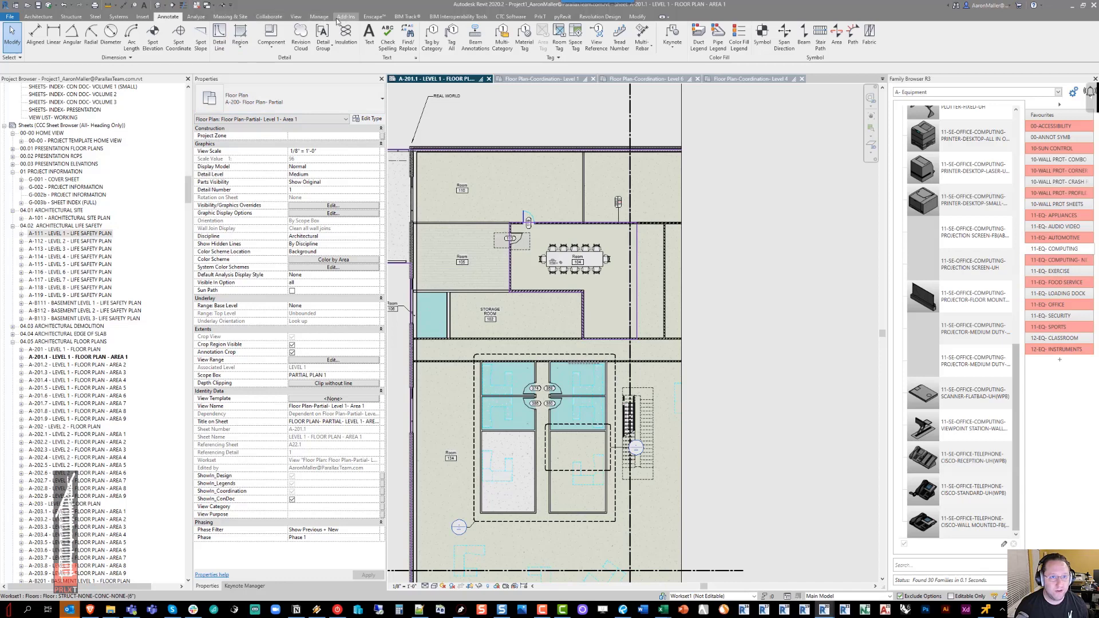
{"action": "left_click", "coordinate": [295, 16]}
{"action": "left_click", "coordinate": [287, 35]}
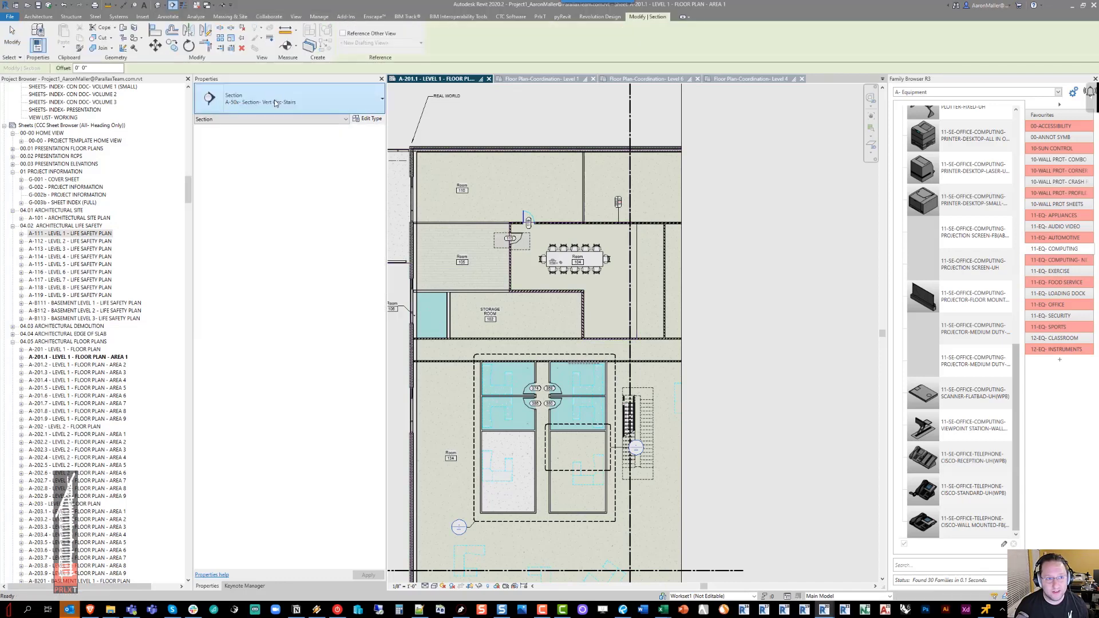
{"action": "left_click", "coordinate": [294, 102]}
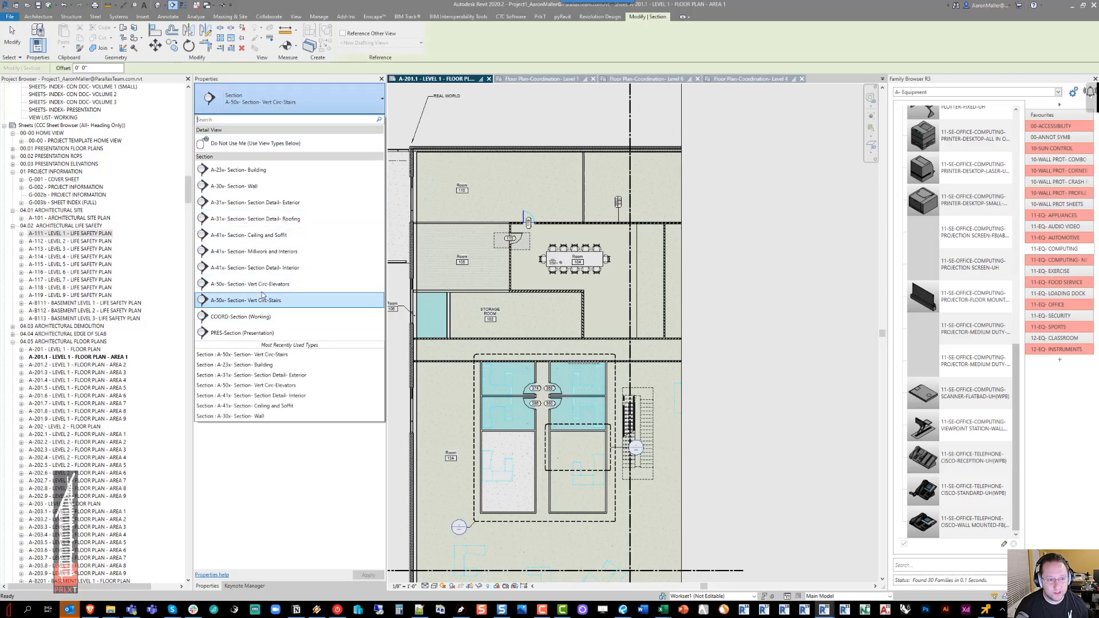
{"action": "left_click", "coordinate": [244, 186]}
{"action": "scroll", "coordinate": [583, 295], "scroll_direction": "up", "scroll_amount": 2}
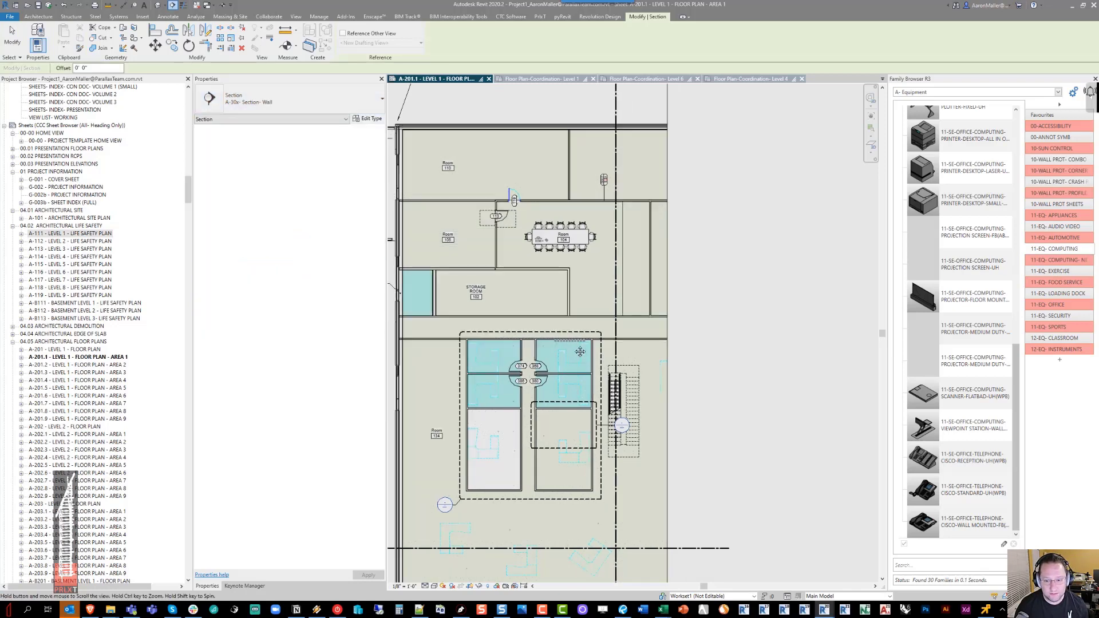
{"action": "scroll", "coordinate": [585, 295], "scroll_direction": "up", "scroll_amount": 1}
{"action": "left_click", "coordinate": [614, 220]}
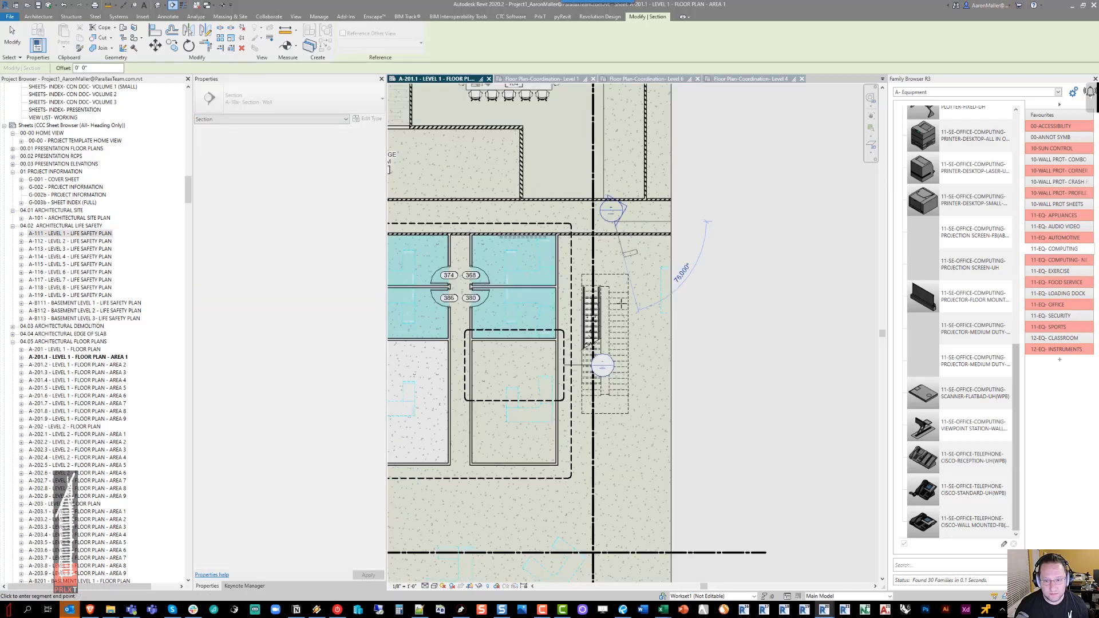
{"action": "left_click", "coordinate": [616, 315]}
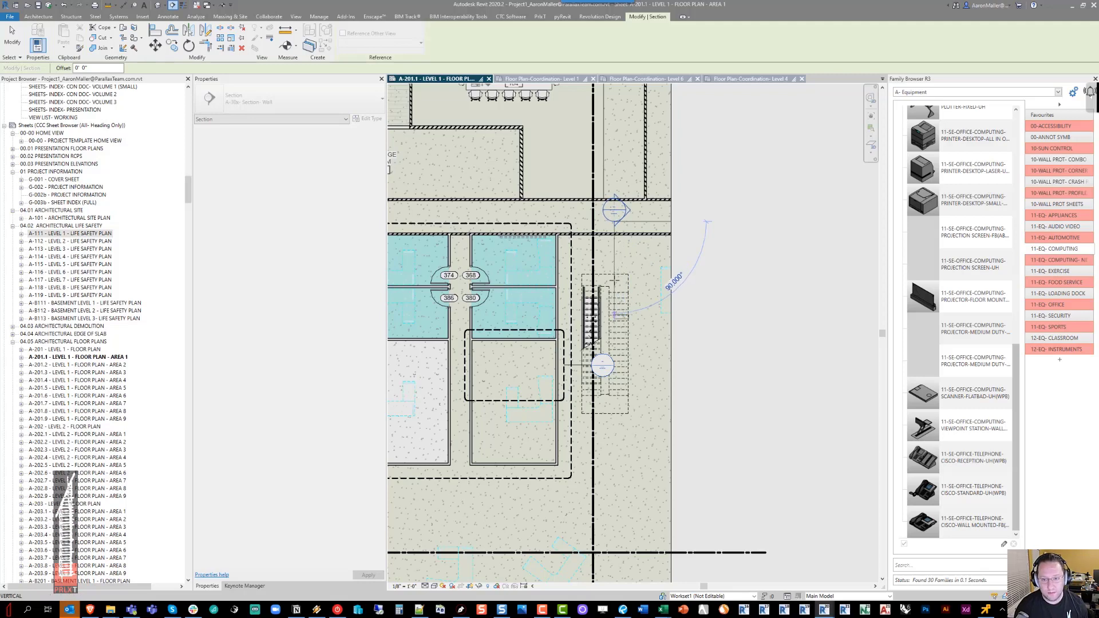
Copy the new wall section just west of the original and change the copy's type to A-50x- Section- Vert Circ-Stairs
{"action": "scroll", "coordinate": [612, 247], "scroll_direction": "up", "scroll_amount": 1}
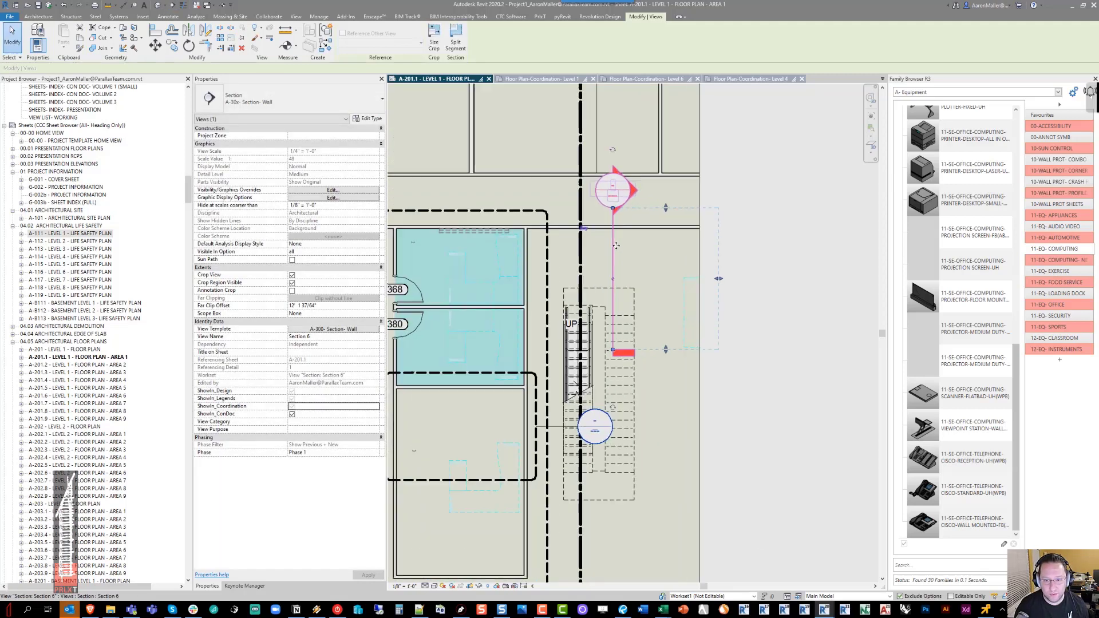
{"action": "left_click", "coordinate": [573, 244]}
{"action": "left_click", "coordinate": [310, 105]}
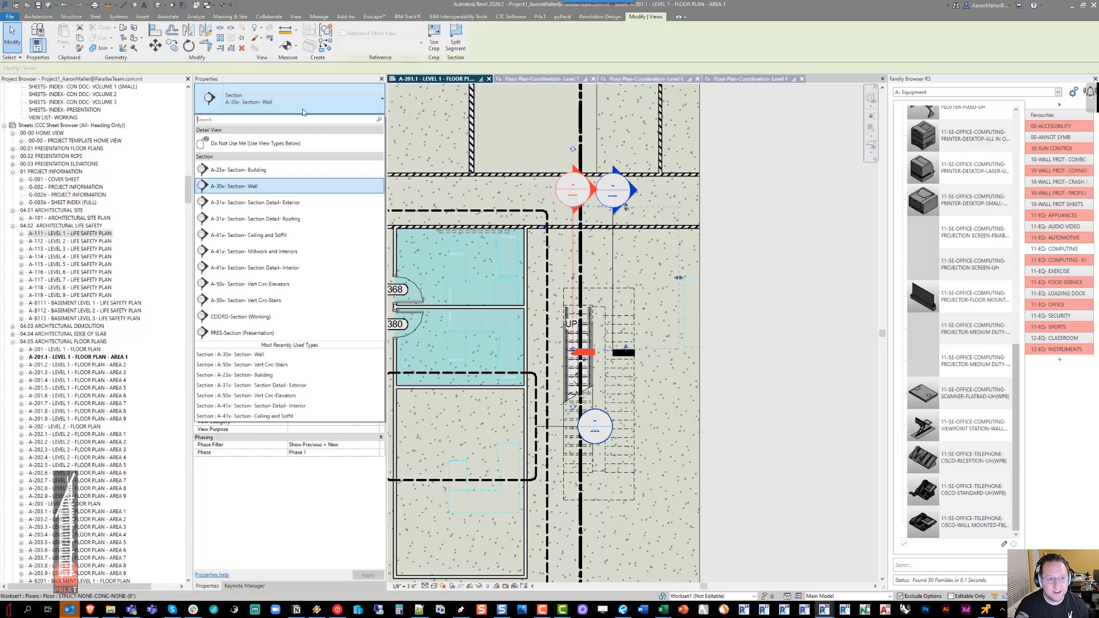
{"action": "left_click", "coordinate": [261, 301]}
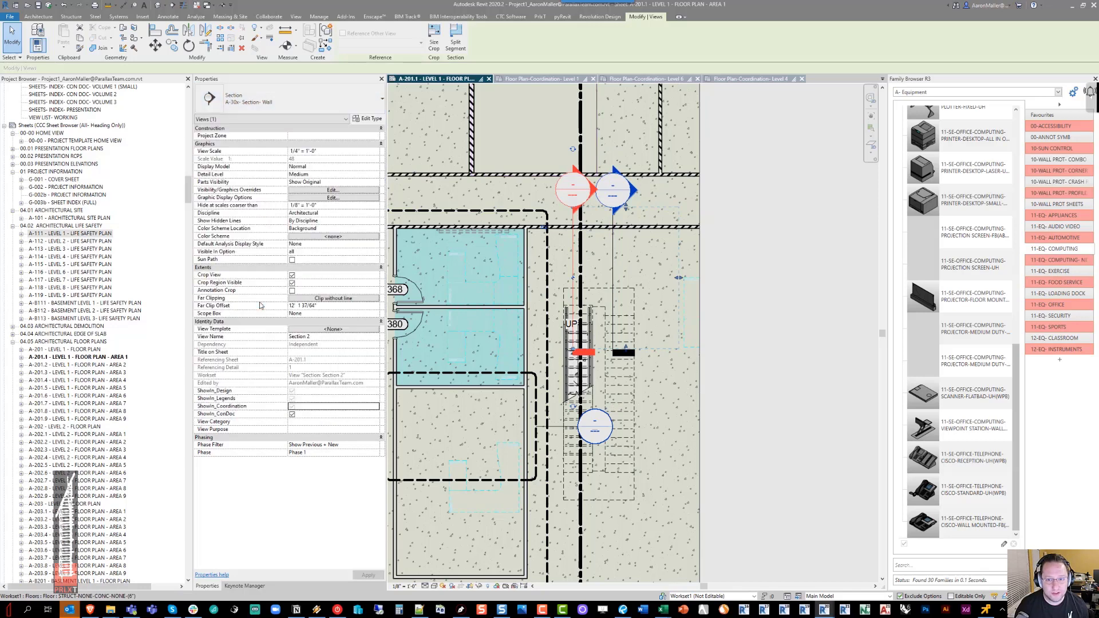
{"action": "middle_click_drag", "start_coordinate": [387, 313], "coordinate": [490, 305]}
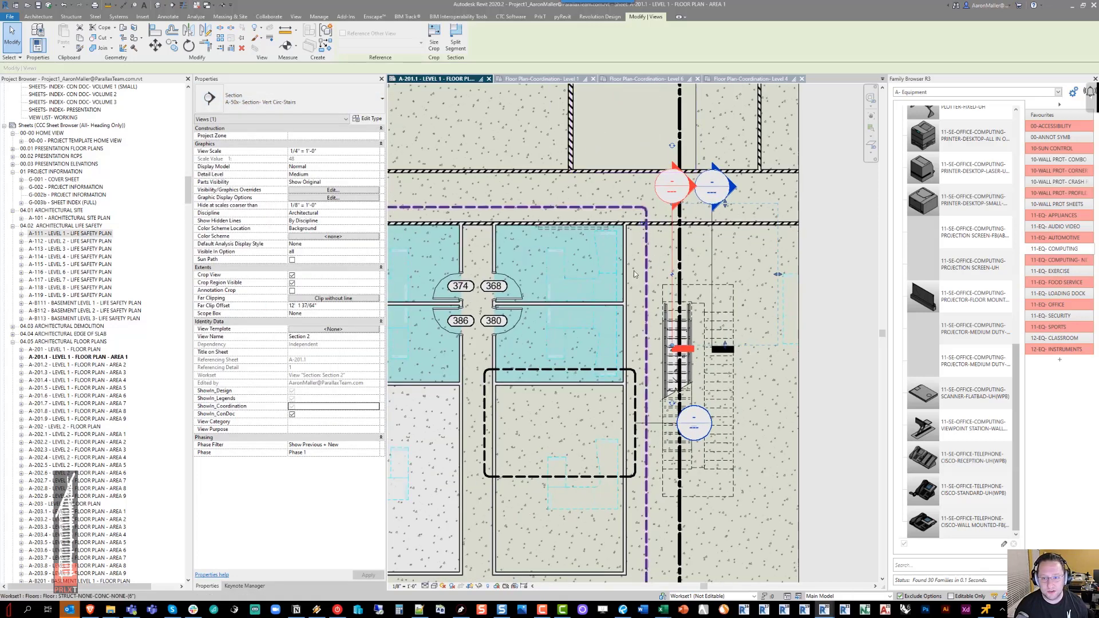
{"action": "key", "text": "Escape"}
Turn off the visibility of the VIEWS-SECTIONS-VERT CIRC filter in the floor plan and apply the change
{"action": "key", "text": "v"}
{"action": "key", "text": "g"}
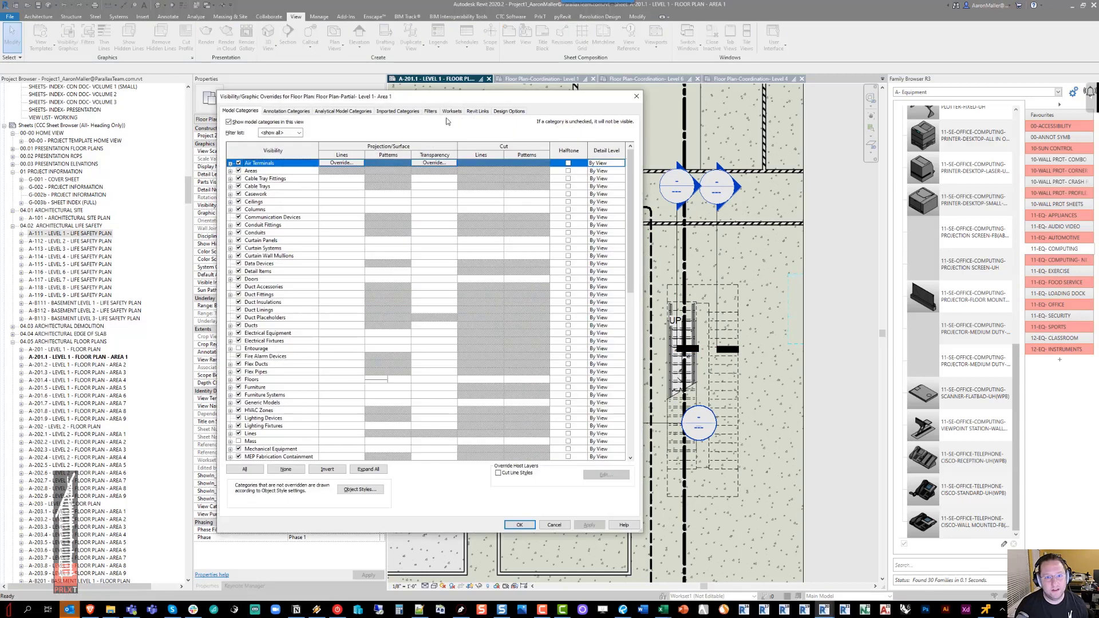
{"action": "left_click", "coordinate": [431, 110]}
{"action": "scroll", "coordinate": [267, 378], "scroll_direction": "down", "scroll_amount": 2}
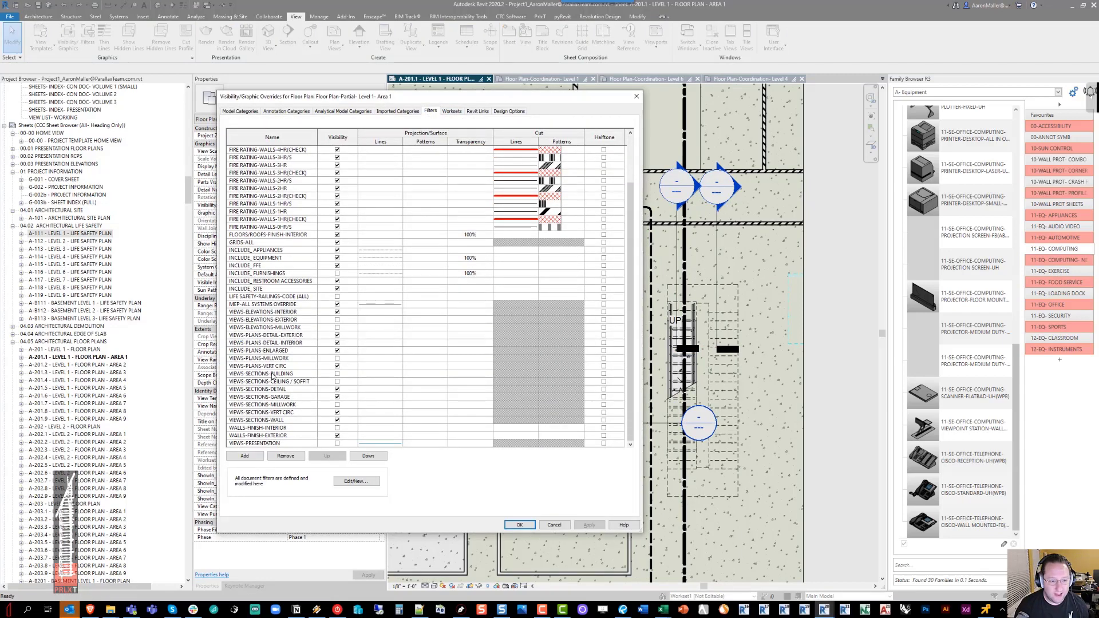
{"action": "left_click", "coordinate": [300, 412]}
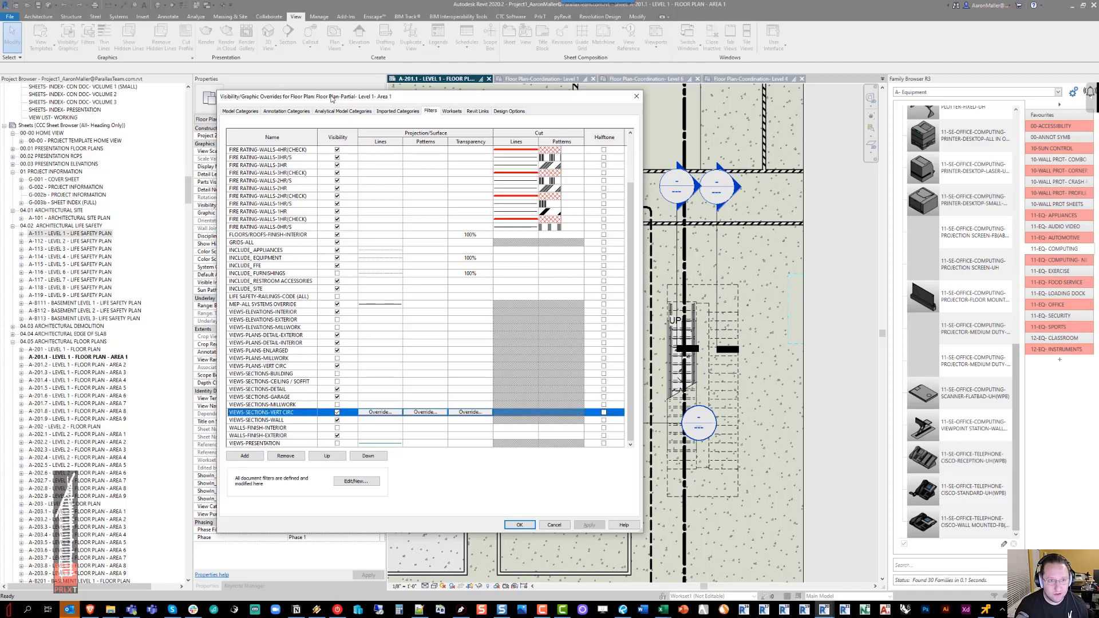
{"action": "left_click", "coordinate": [337, 413]}
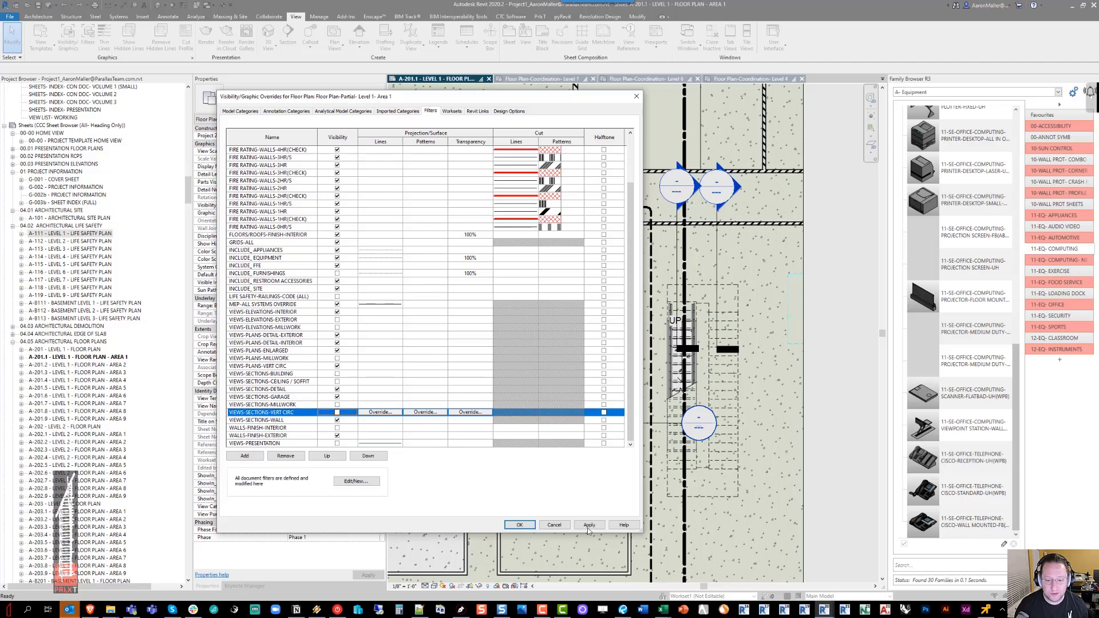
{"action": "left_click", "coordinate": [589, 527]}
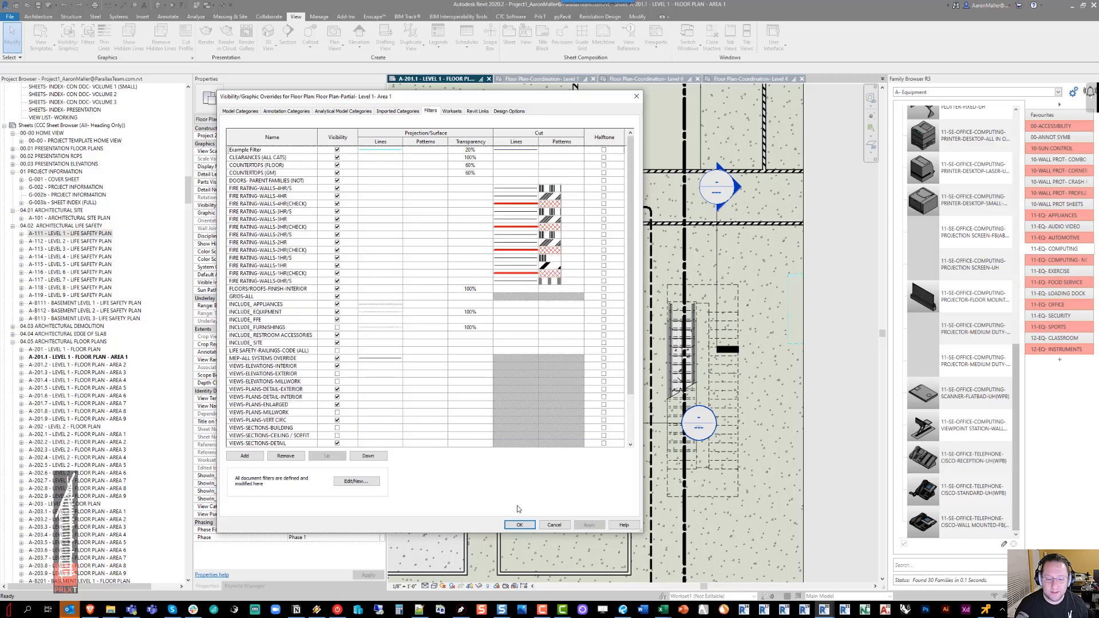
Examine the WALLS-FINISH-EXTERIOR, WALLS-FINISH-INTERIOR and VIEWS-PRESENTATION filters in the floor plan's visibility overrides, and close the settings
{"action": "left_click", "coordinate": [519, 525]}
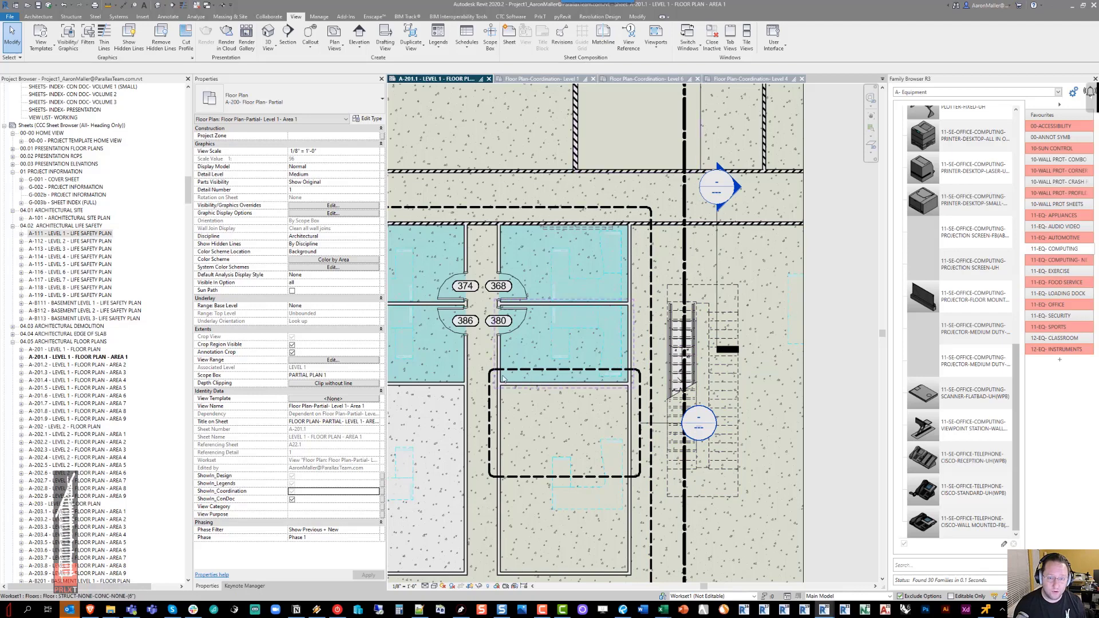
{"action": "key", "text": "v"}
{"action": "key", "text": "v"}
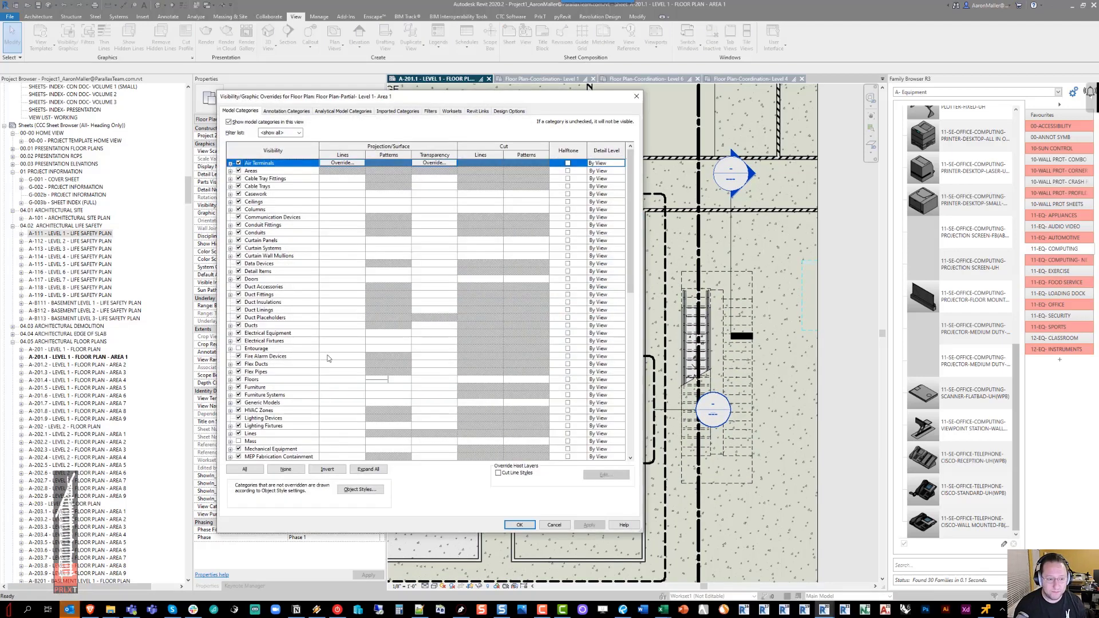
{"action": "scroll", "coordinate": [329, 359], "scroll_direction": "down", "scroll_amount": 1}
{"action": "left_click", "coordinate": [430, 111]}
{"action": "scroll", "coordinate": [314, 346], "scroll_direction": "down", "scroll_amount": 3}
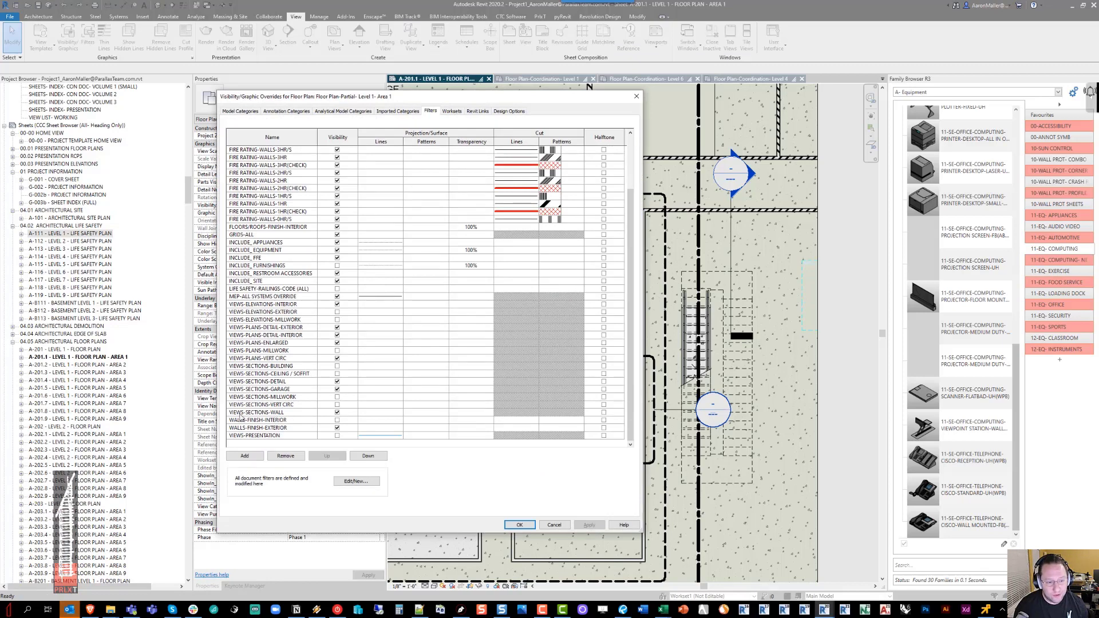
{"action": "left_click", "coordinate": [283, 423]}
{"action": "left_click", "coordinate": [286, 433]}
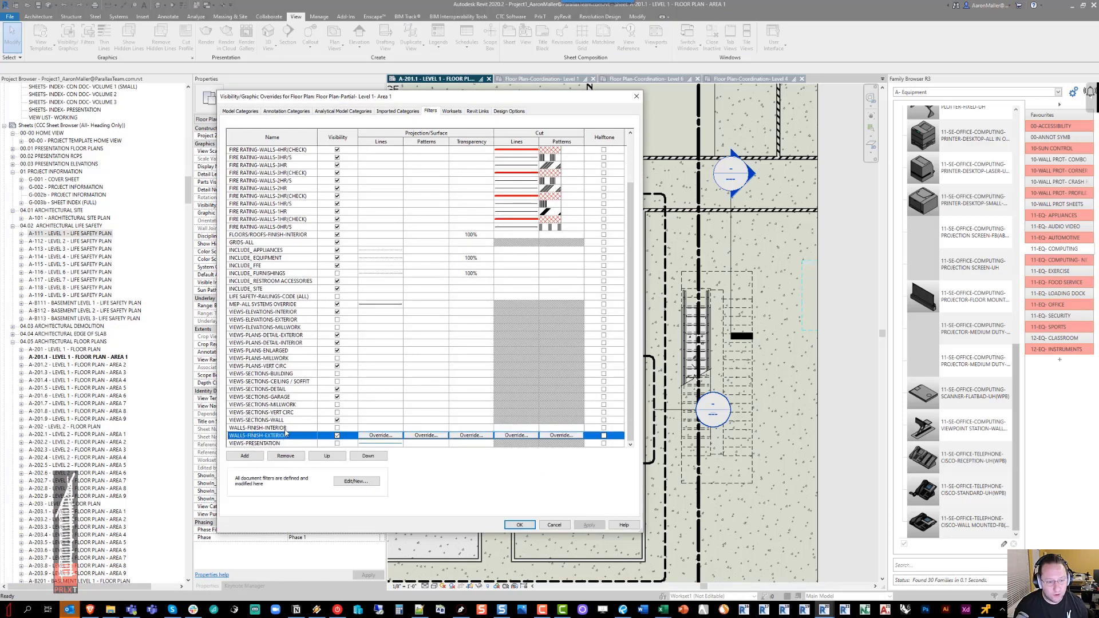
{"action": "left_click", "coordinate": [284, 428]}
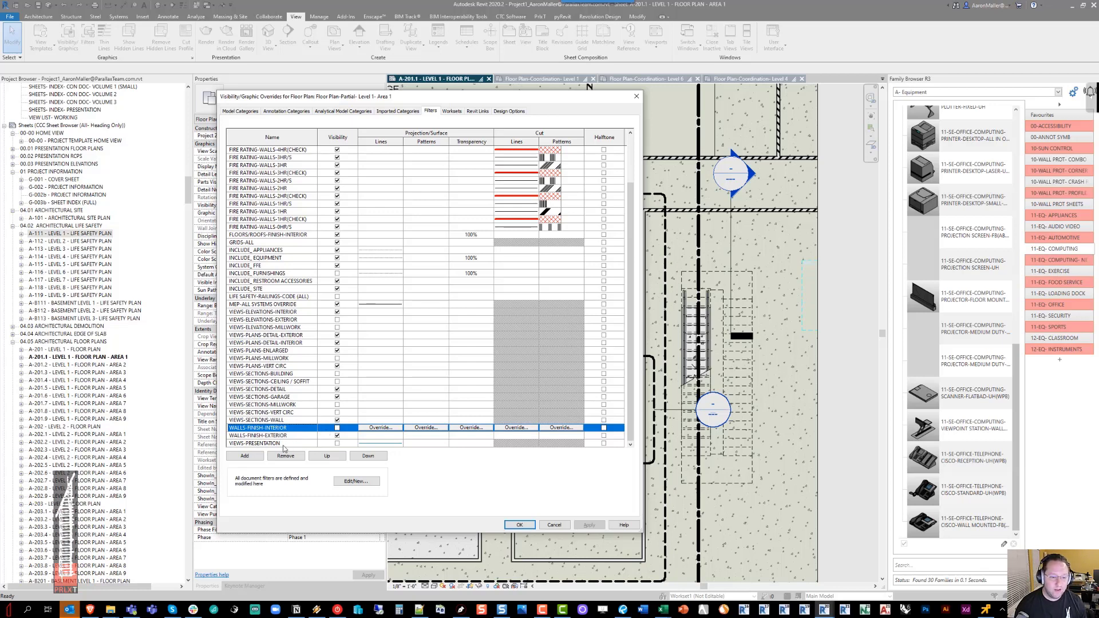
{"action": "left_click", "coordinate": [281, 445]}
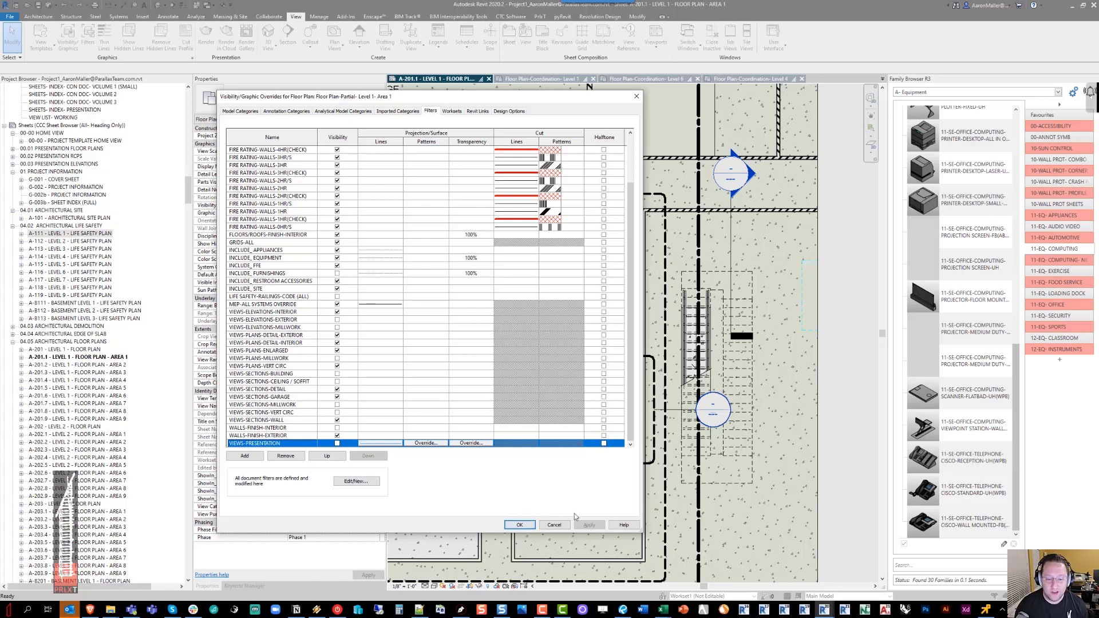
{"action": "left_click", "coordinate": [521, 527]}
Open the Floor Plan-Coordination- Level 1 view
{"action": "scroll", "coordinate": [593, 278], "scroll_direction": "down", "scroll_amount": 3}
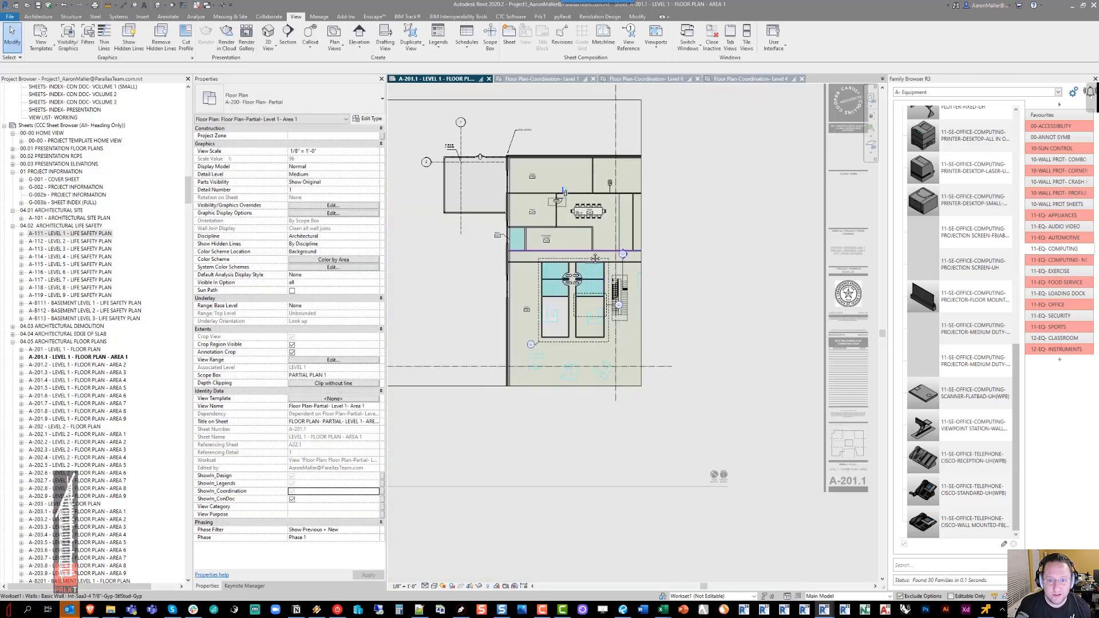
{"action": "middle_click_drag", "start_coordinate": [593, 278], "coordinate": [687, 341]}
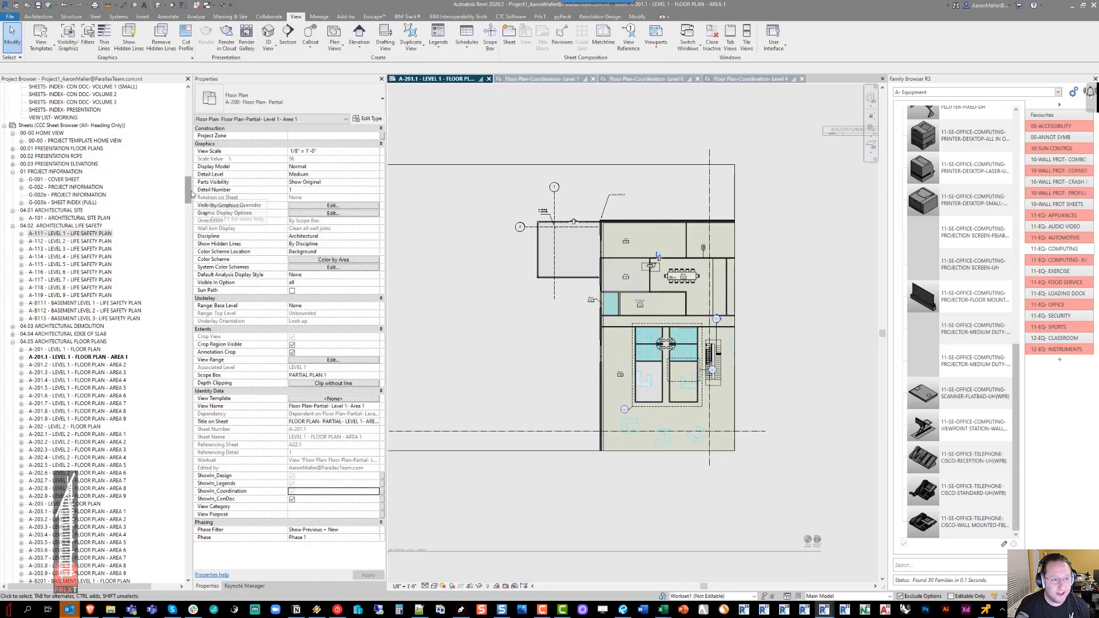
{"action": "left_click_drag", "start_coordinate": [188, 190], "coordinate": [188, 104]}
{"action": "double_click", "coordinate": [92, 133]}
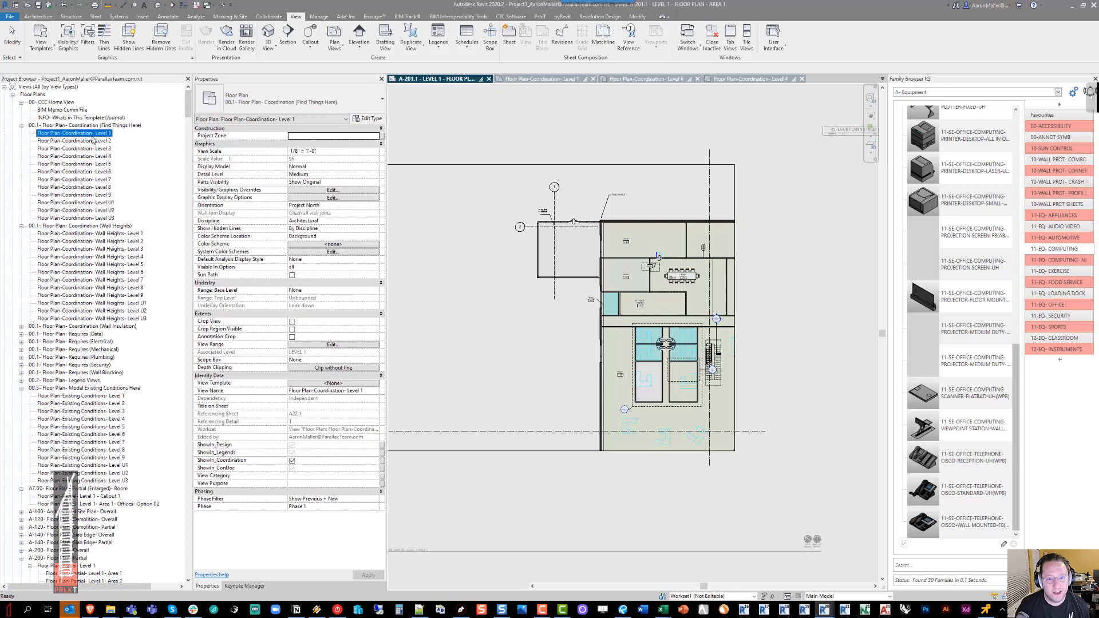
{"action": "middle_click_drag", "start_coordinate": [631, 236], "coordinate": [503, 270]}
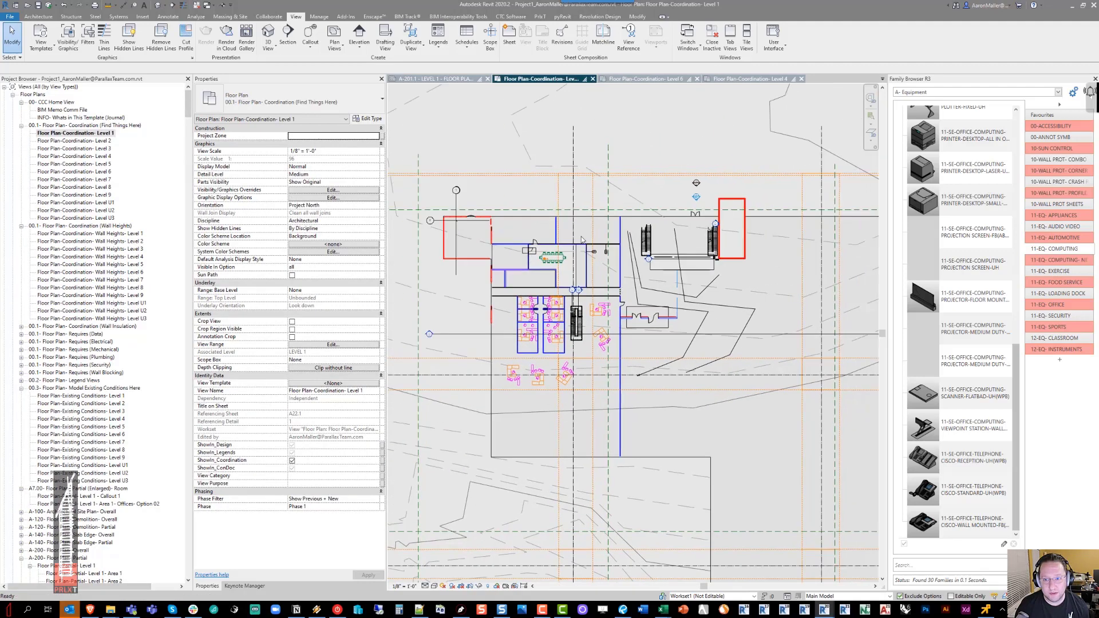
Compare the A-221 elevation marker with the A22.1 presentation elevation marker north of the building, and clear the selection
{"action": "scroll", "coordinate": [705, 184], "scroll_direction": "up", "scroll_amount": 5}
{"action": "scroll", "coordinate": [678, 168], "scroll_direction": "up", "scroll_amount": 5}
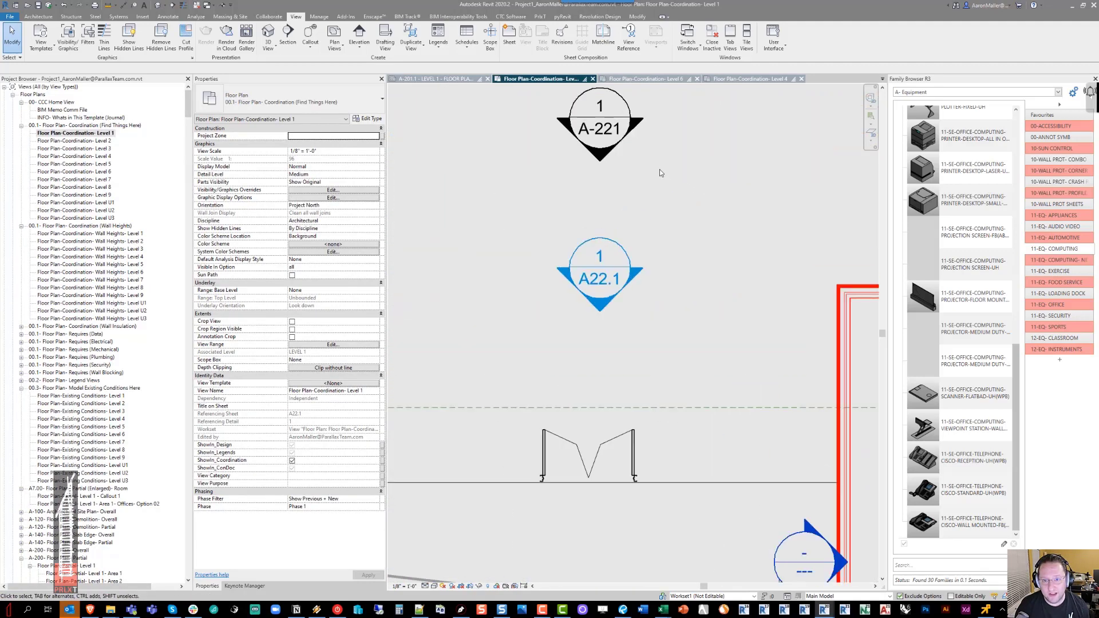
{"action": "middle_click_drag", "start_coordinate": [652, 173], "coordinate": [637, 252]}
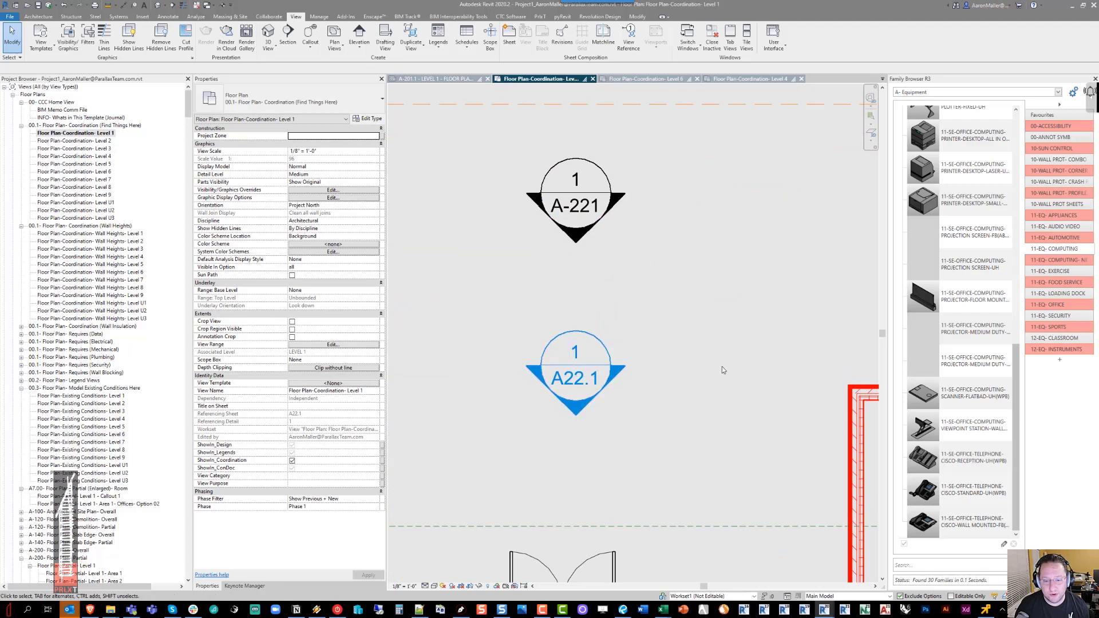
{"action": "left_click", "coordinate": [601, 170]}
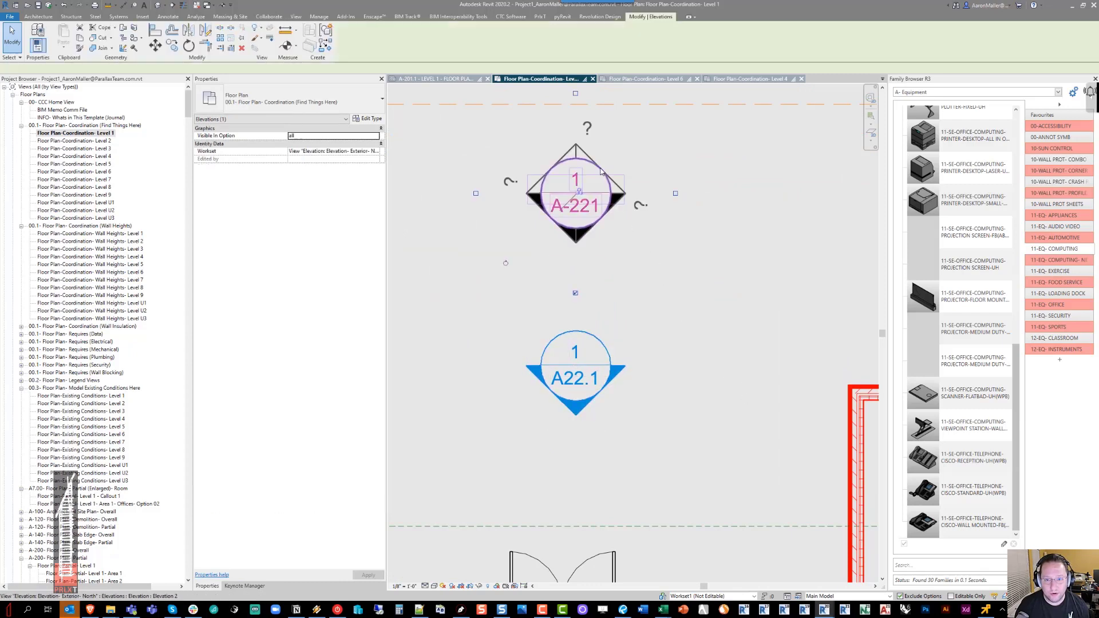
{"action": "left_click", "coordinate": [605, 346]}
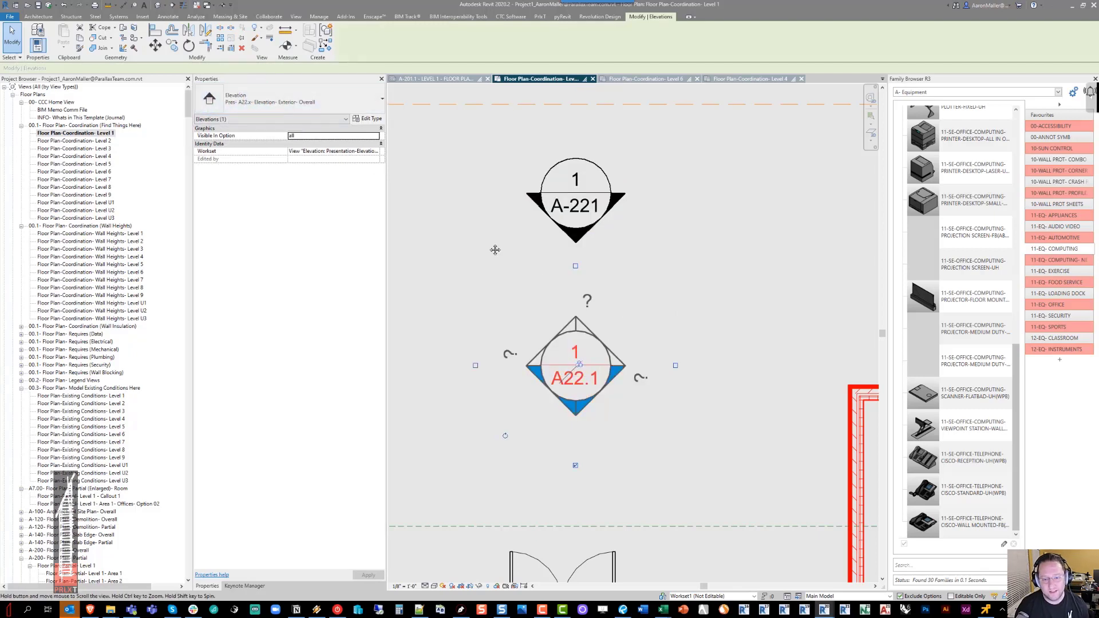
{"action": "left_click", "coordinate": [528, 243]}
{"action": "scroll", "coordinate": [527, 243], "scroll_direction": "down", "scroll_amount": 8}
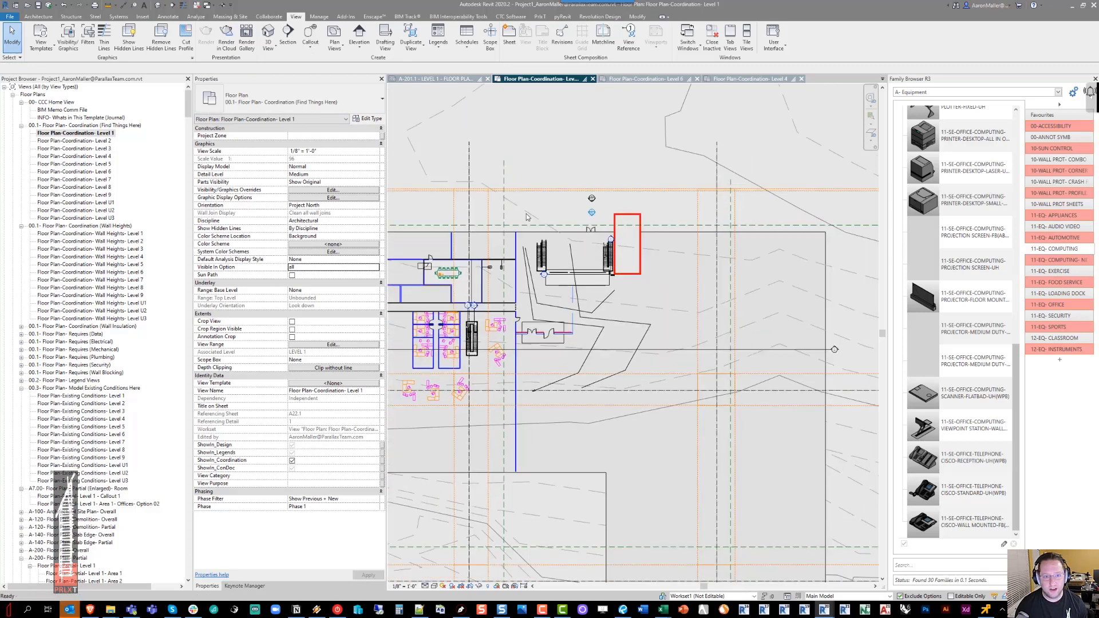
Return to sheet view A-201.1 and bring up the filter overrides of the Level 1- Area 1 floor plan
{"action": "key", "text": "ctrl+Tab"}
{"action": "left_click", "coordinate": [447, 83]}
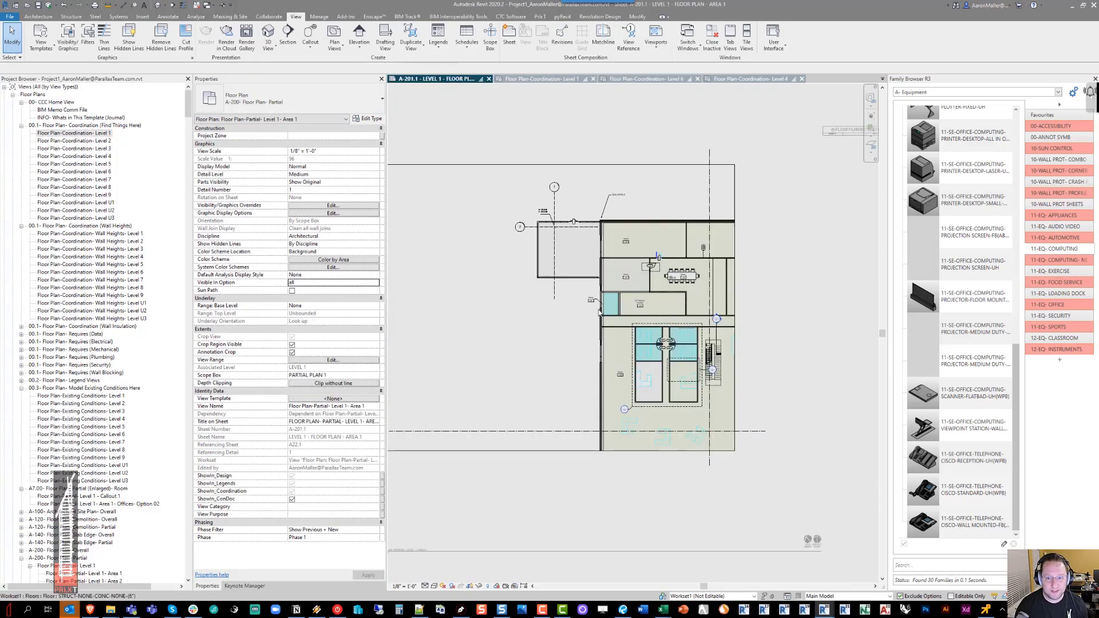
{"action": "scroll", "coordinate": [595, 329], "scroll_direction": "up", "scroll_amount": 4}
{"action": "key", "text": "g"}
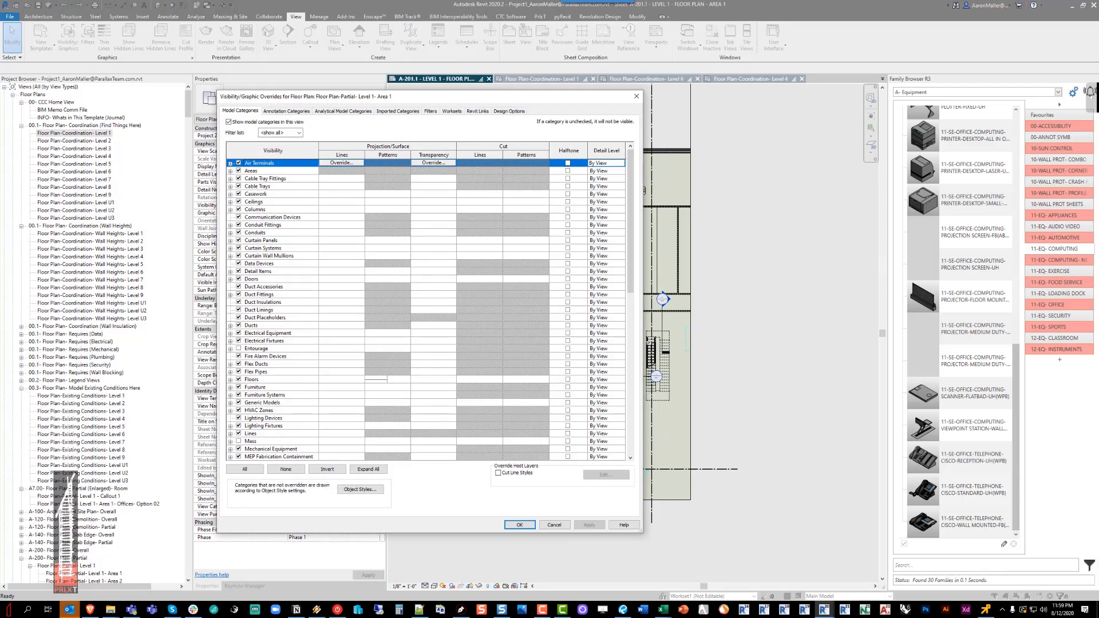
{"action": "left_click", "coordinate": [430, 113]}
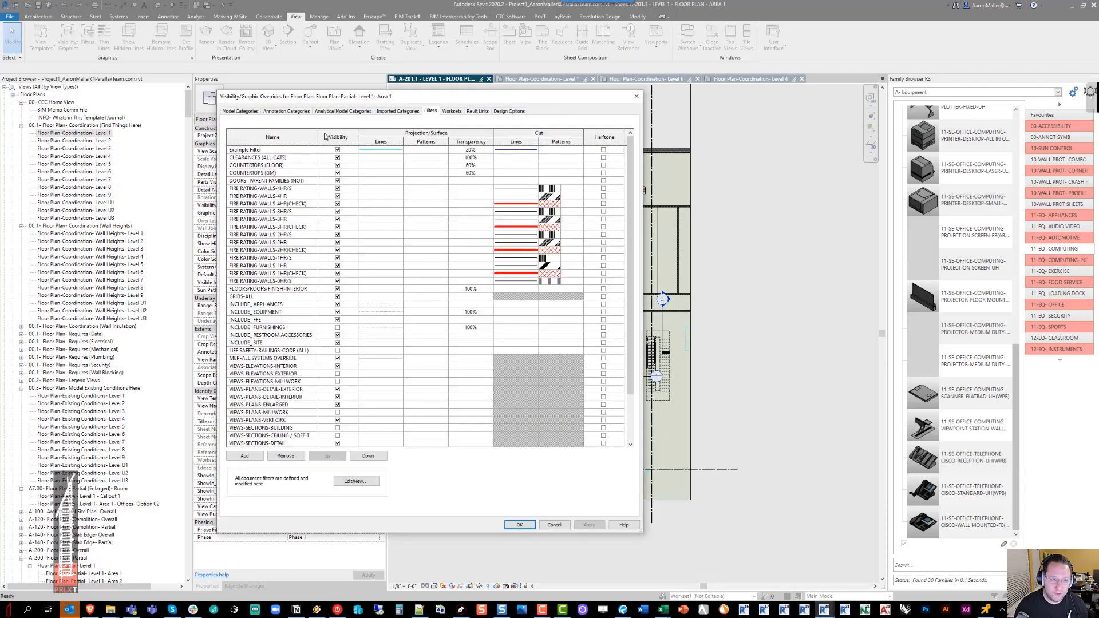
{"action": "left_click_drag", "start_coordinate": [341, 99], "coordinate": [405, 69]}
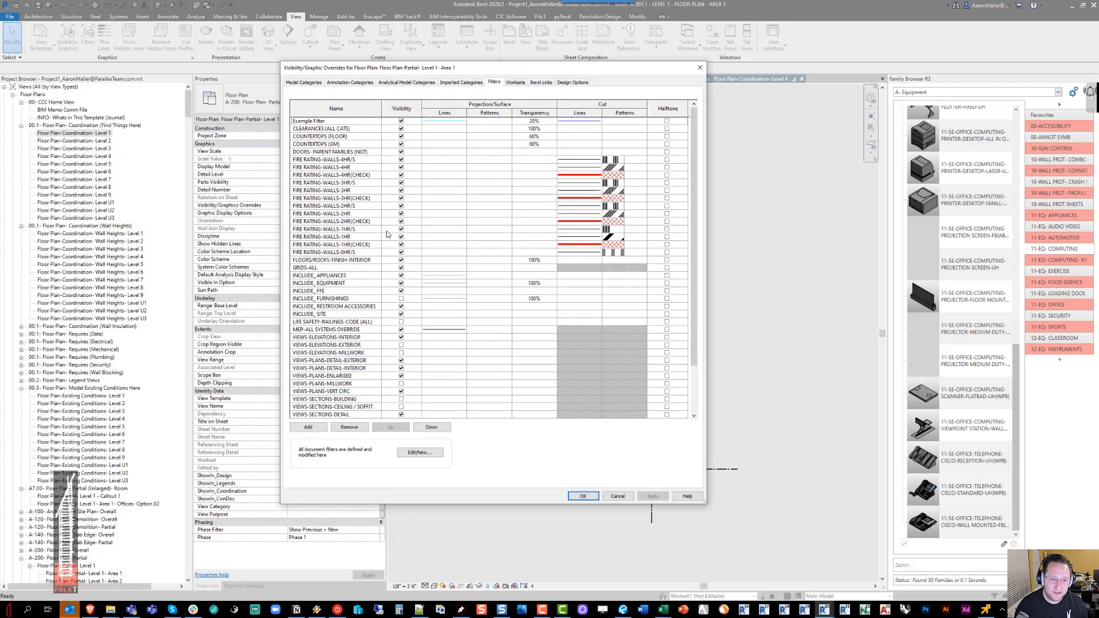
{"action": "scroll", "coordinate": [382, 275], "scroll_direction": "down", "scroll_amount": 3}
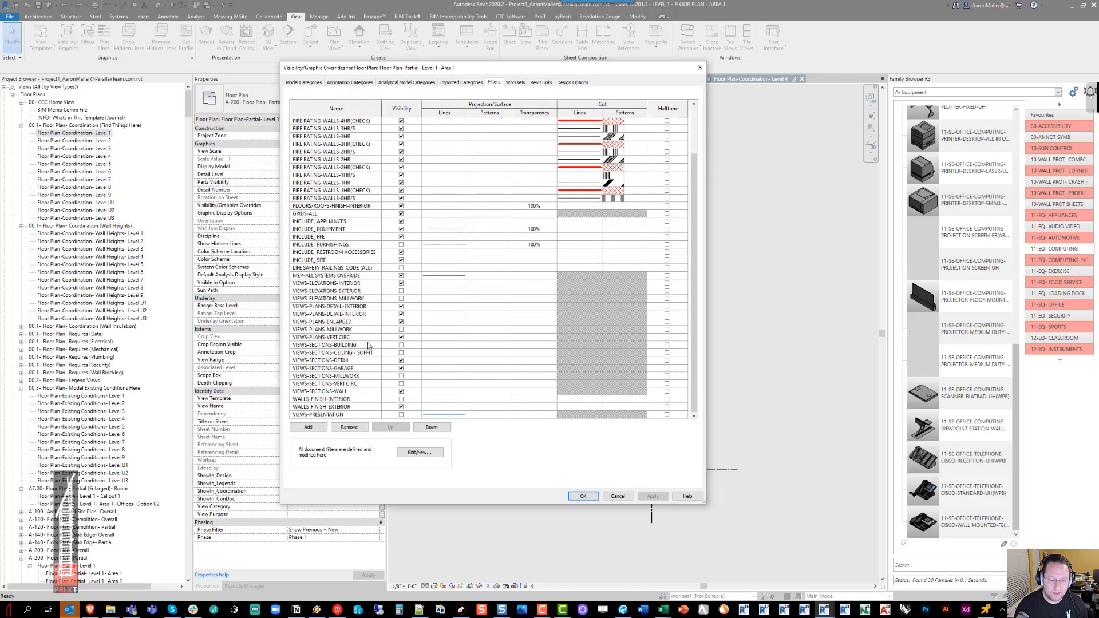
Show the rule-based filters available to add to the plan and examine AIR TERMINALS-RETURN and AIR TERMINALS-SUPPLY
{"action": "left_click", "coordinate": [314, 428]}
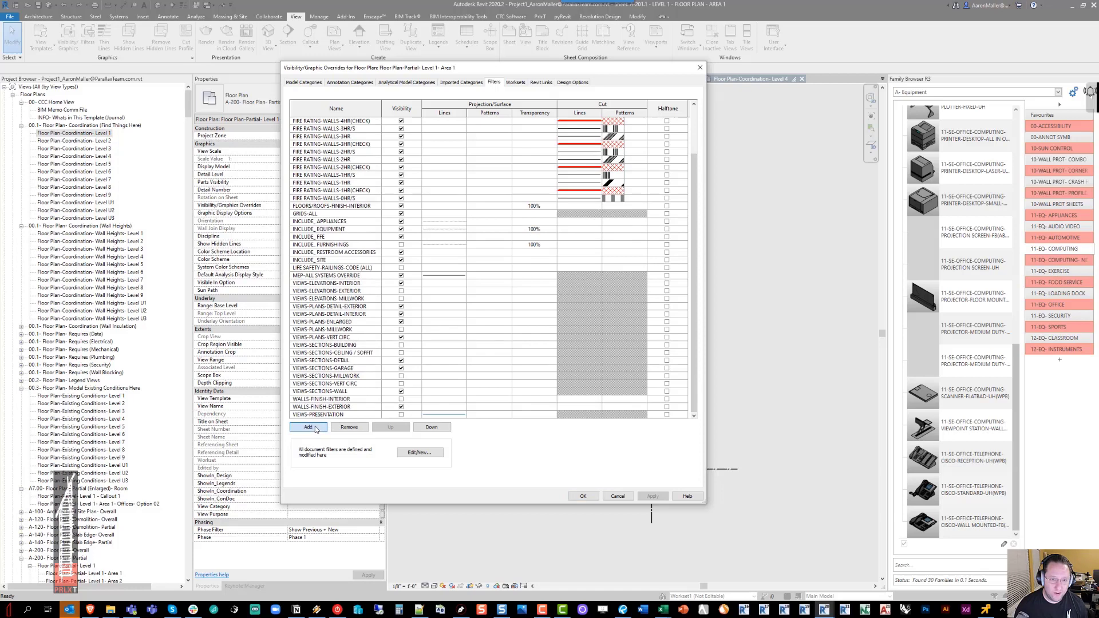
{"action": "left_click_drag", "start_coordinate": [725, 128], "coordinate": [519, 123]}
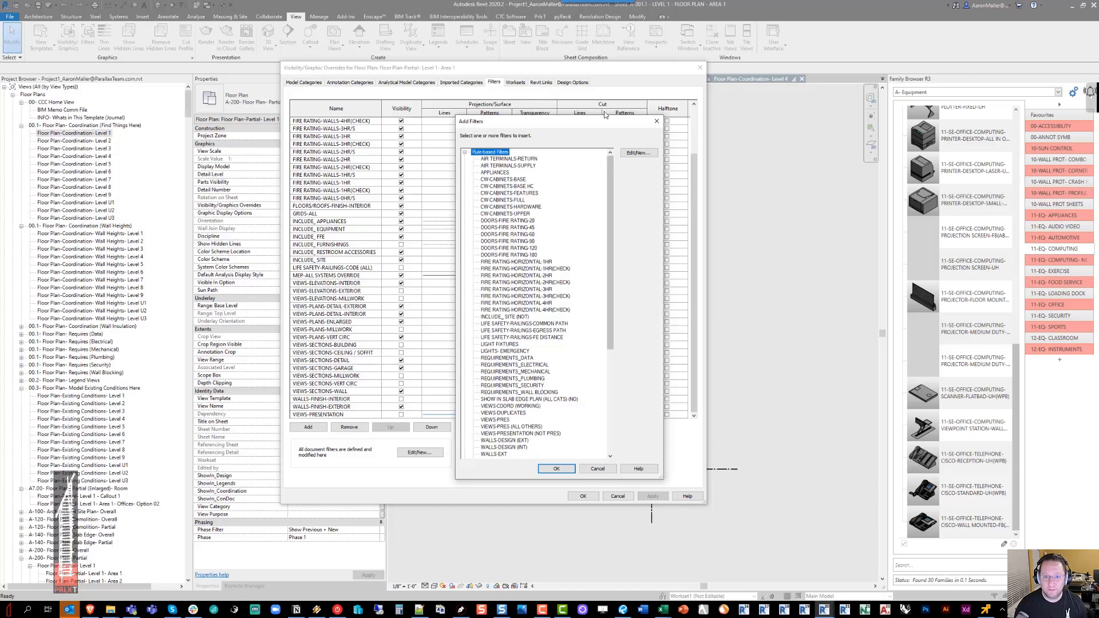
{"action": "left_click_drag", "start_coordinate": [601, 122], "coordinate": [650, 140]}
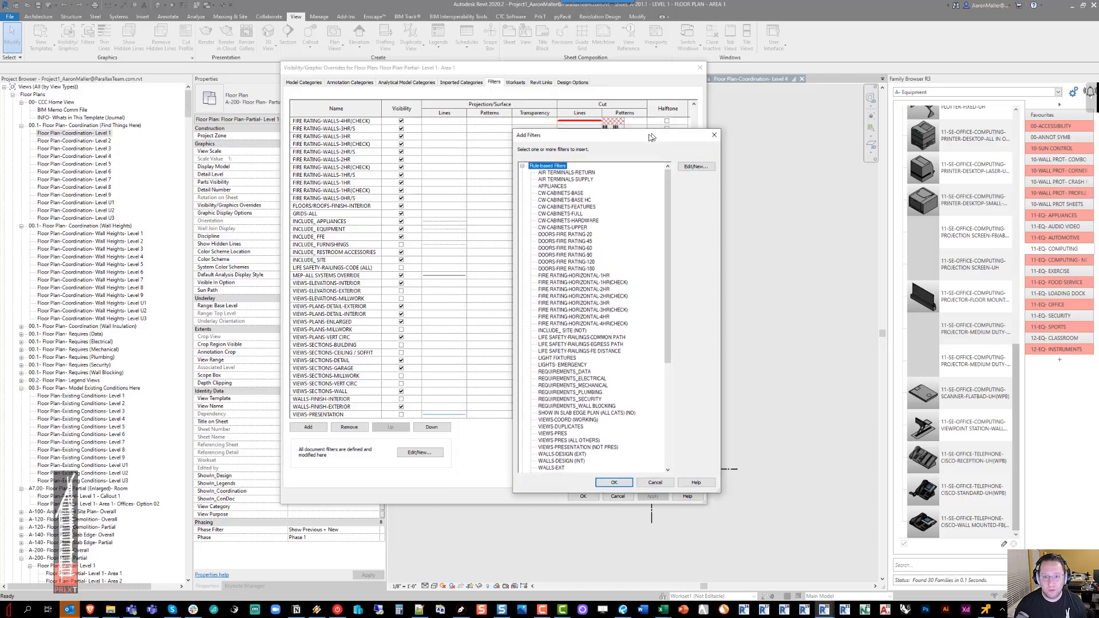
{"action": "left_click", "coordinate": [575, 176]}
{"action": "left_click", "coordinate": [577, 182]}
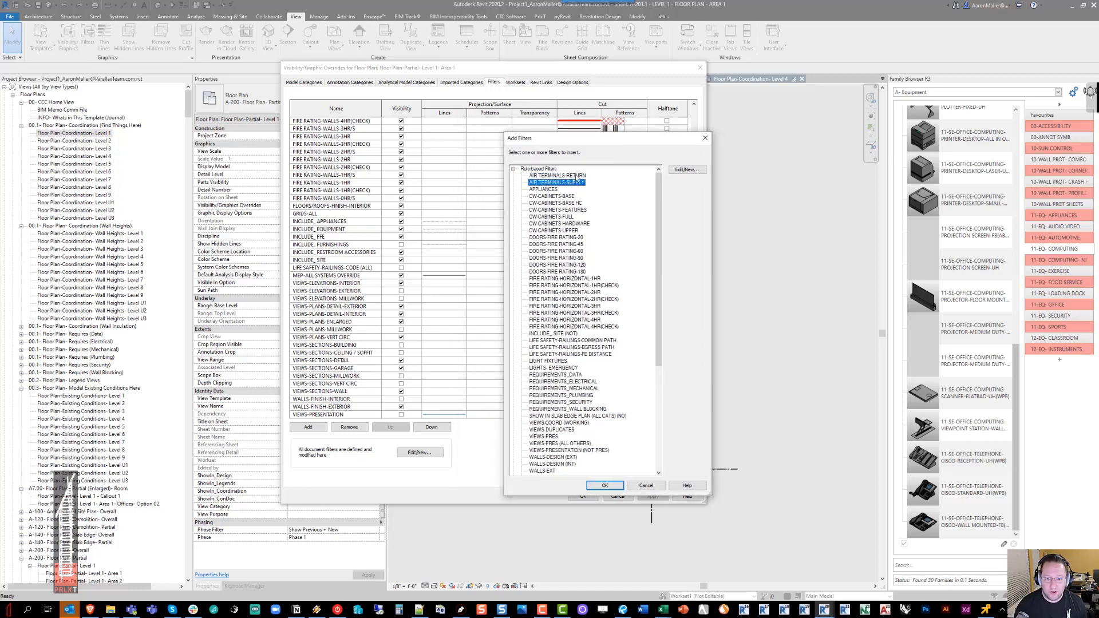
{"action": "left_click", "coordinate": [576, 176]}
{"action": "left_click", "coordinate": [575, 182]}
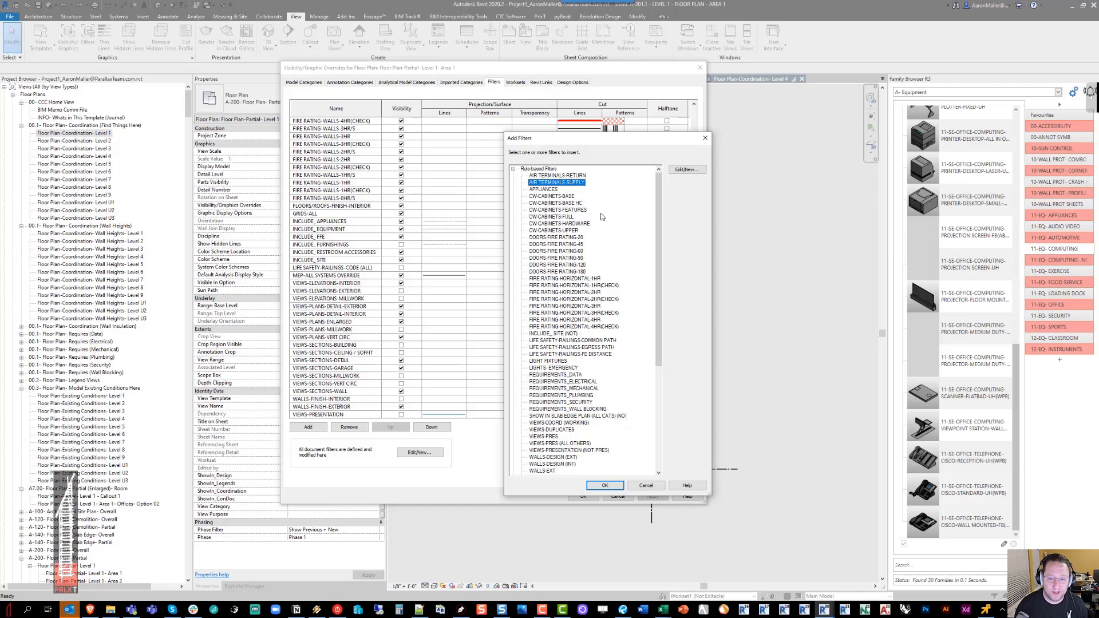
Examine the CW-CABINETS filters for base, base HC, features, full, hardware and upper cabinets in the available filters
{"action": "left_click", "coordinate": [569, 196]}
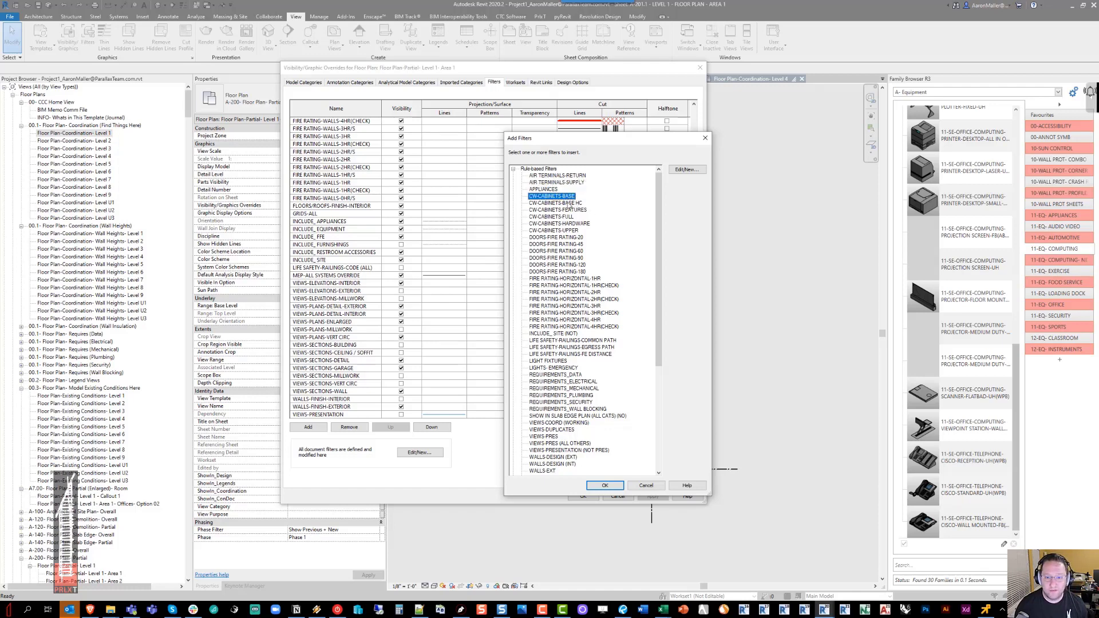
{"action": "left_click", "coordinate": [570, 203]}
{"action": "left_click", "coordinate": [570, 210]}
{"action": "left_click", "coordinate": [569, 217]}
{"action": "left_click", "coordinate": [570, 223]}
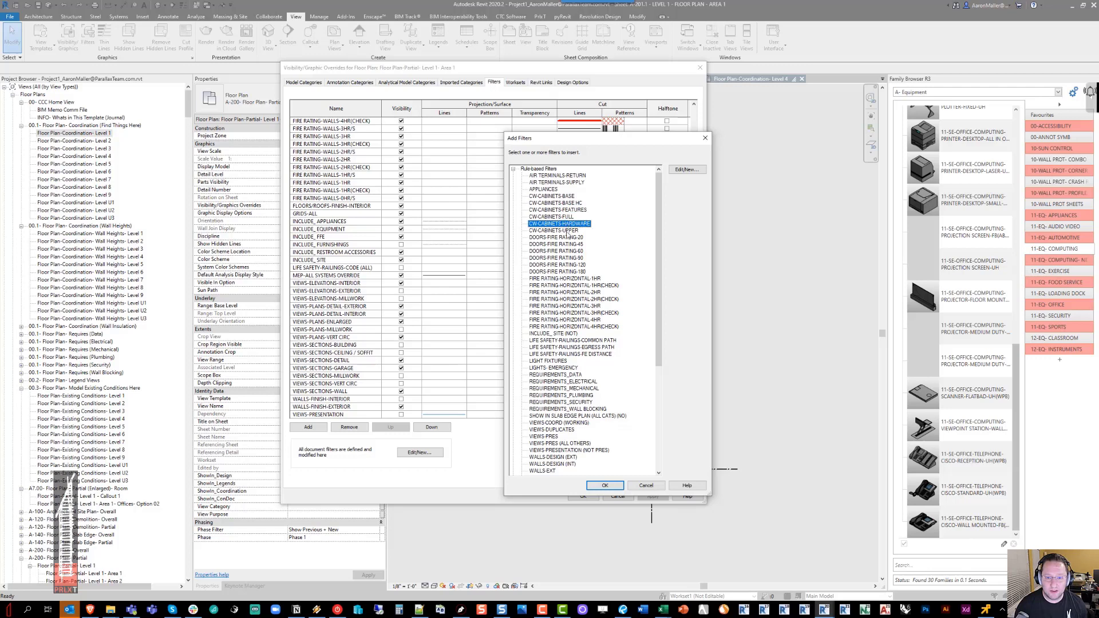
{"action": "left_click", "coordinate": [570, 230]}
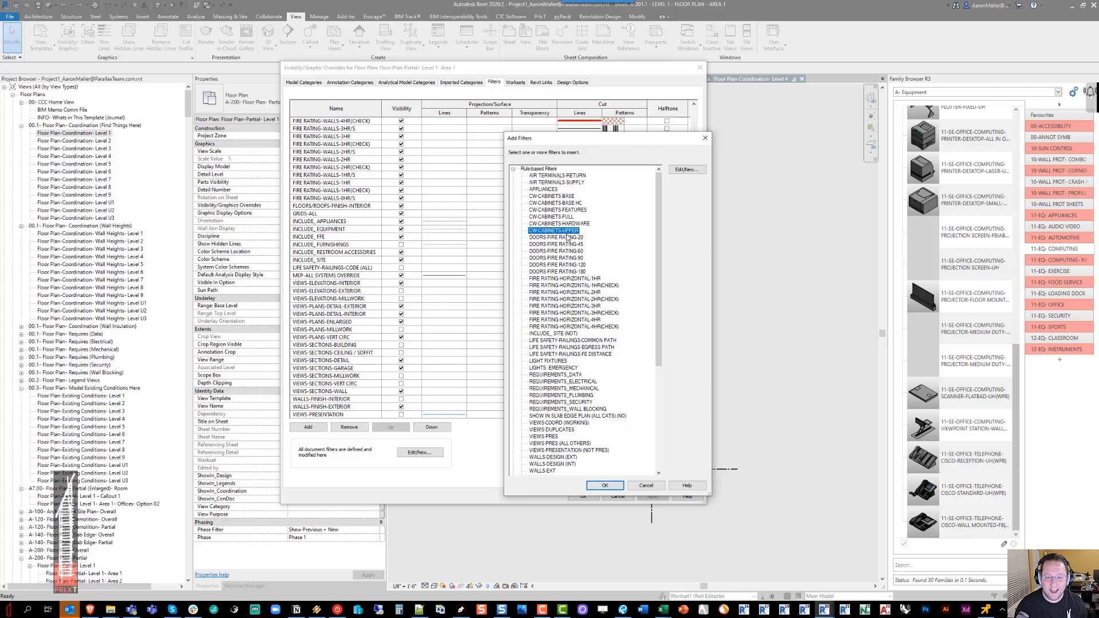
{"action": "left_click", "coordinate": [573, 197]}
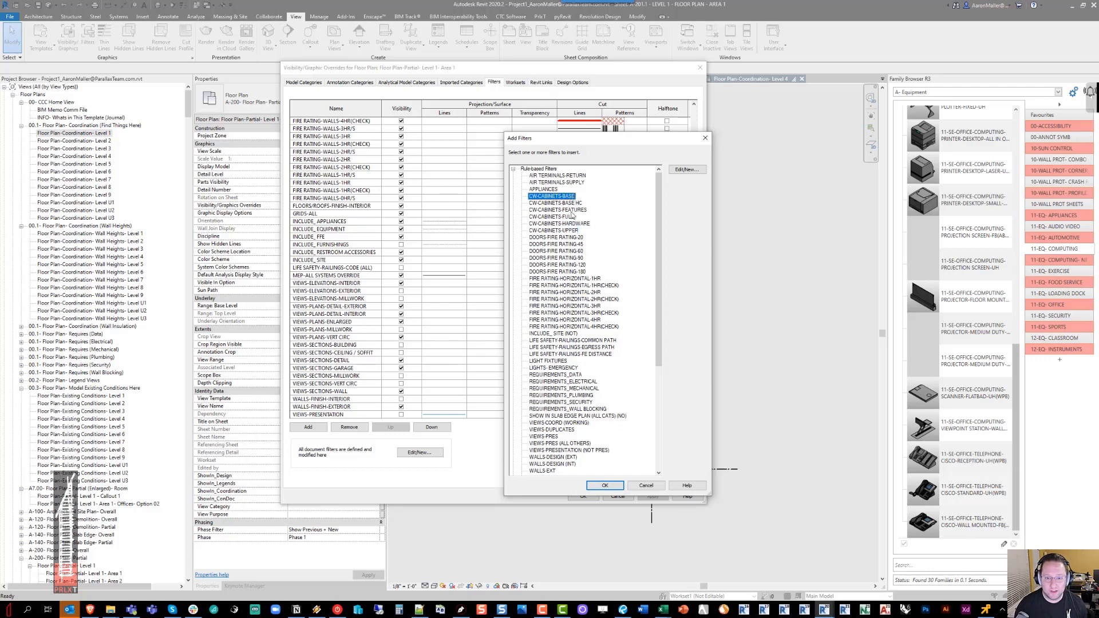
{"action": "left_click", "coordinate": [572, 211]}
{"action": "left_click", "coordinate": [572, 217]}
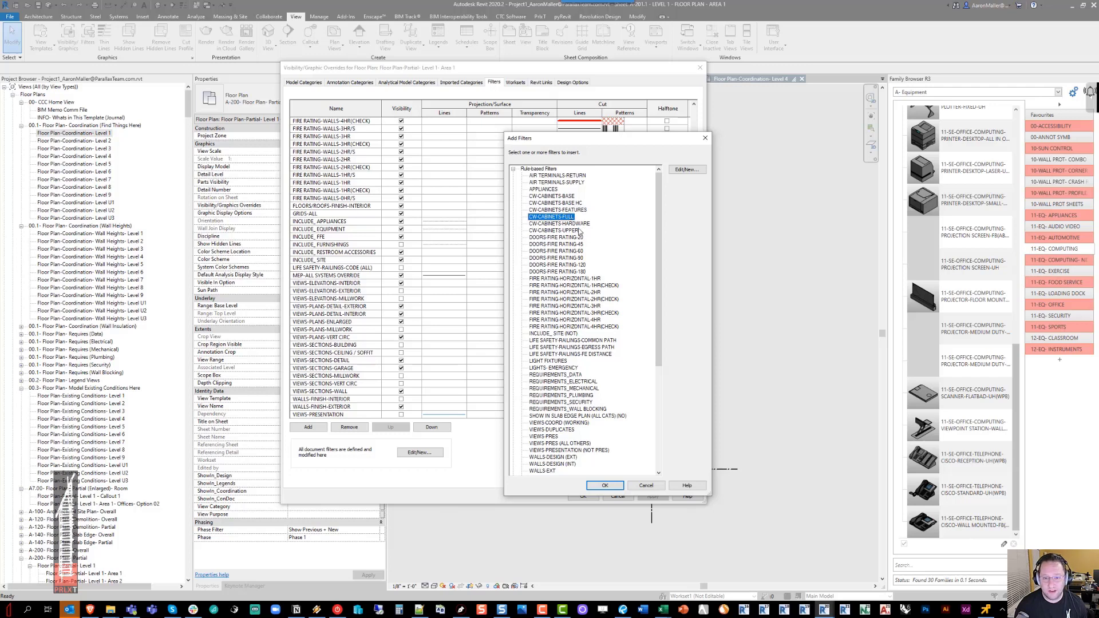
{"action": "left_click", "coordinate": [571, 223]}
{"action": "left_click", "coordinate": [568, 231]}
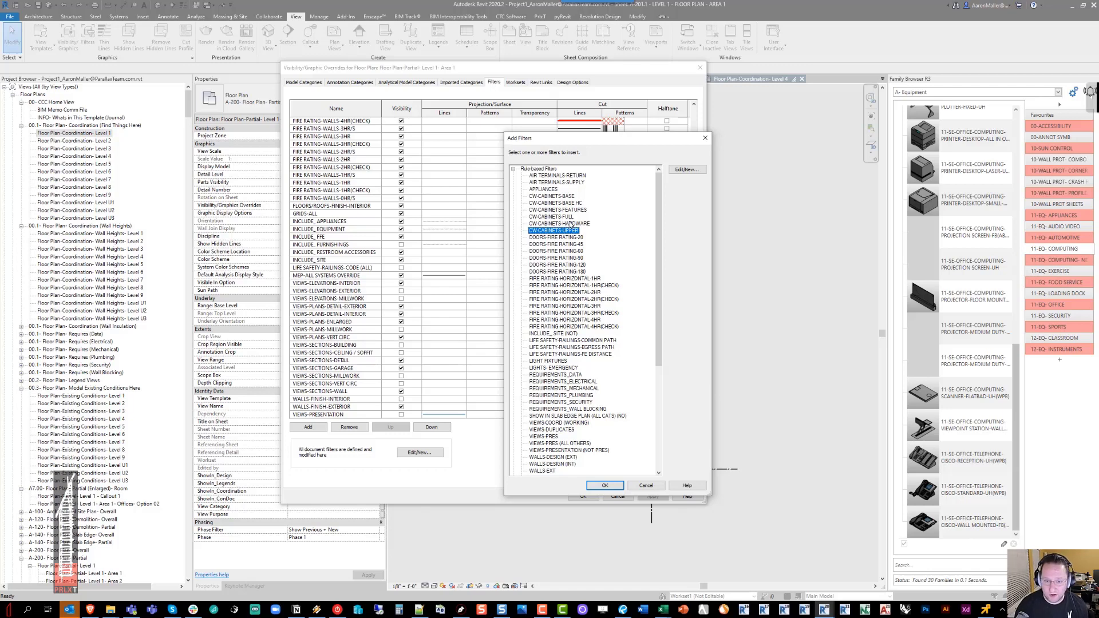
Inspect the categories and family name rules of the CW-CABINETS-BASE filter, and close its definition
{"action": "left_click", "coordinate": [565, 196]}
{"action": "left_click", "coordinate": [686, 169]}
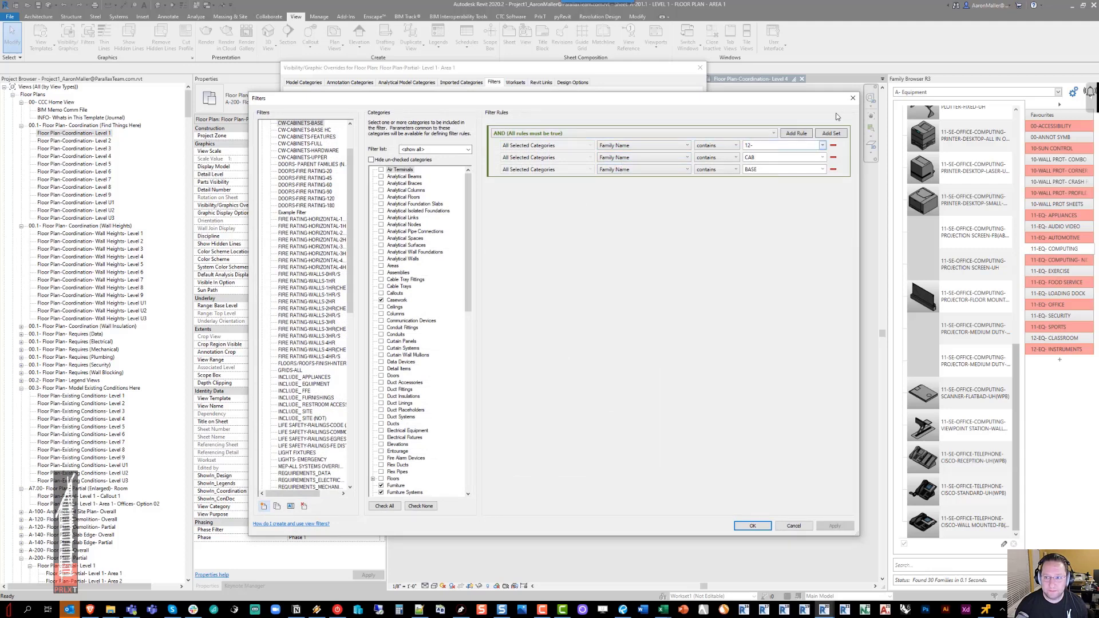
{"action": "left_click", "coordinate": [852, 98]}
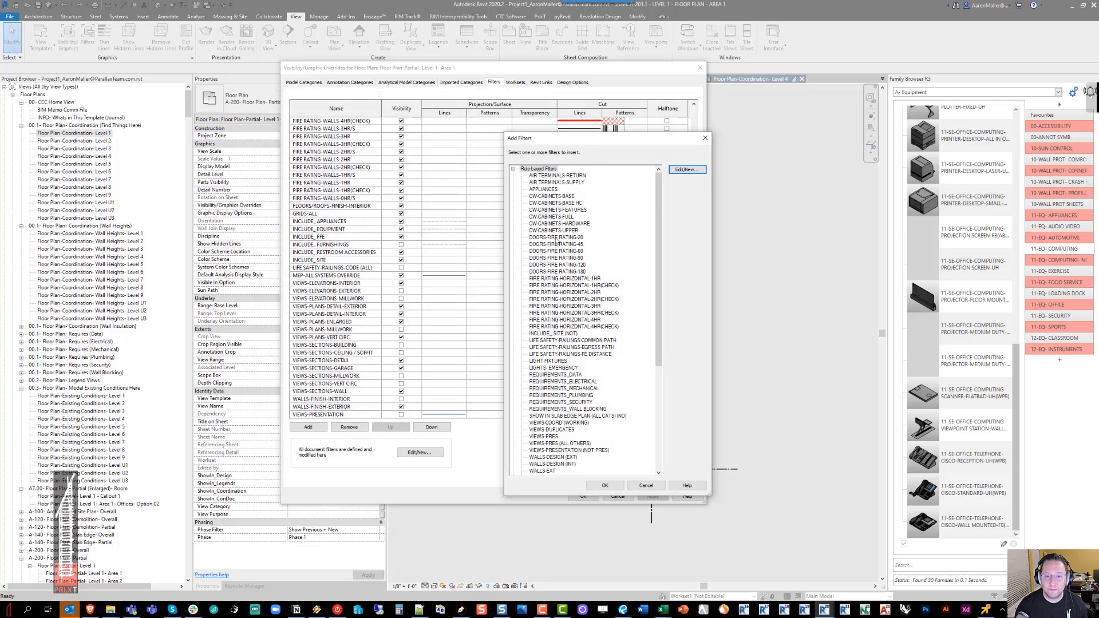
Examine the DOORS-FIRE RATING filters from 45 through 180 in the available filters
{"action": "left_click", "coordinate": [572, 244]}
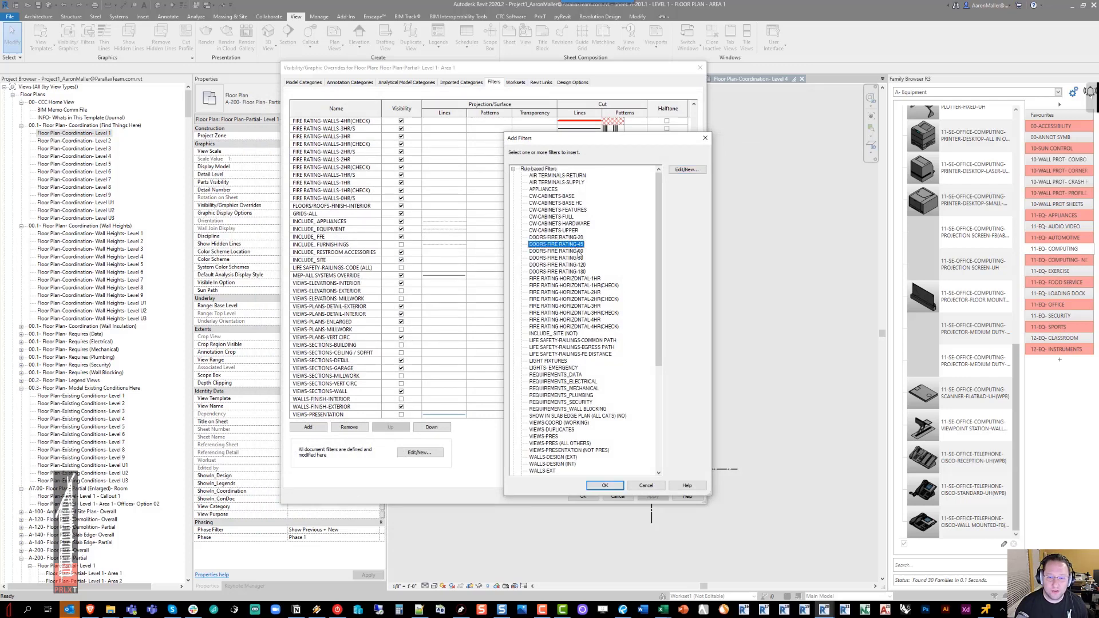
{"action": "left_click", "coordinate": [578, 252]}
{"action": "left_click", "coordinate": [580, 259]}
{"action": "left_click", "coordinate": [582, 265]}
{"action": "left_click", "coordinate": [583, 272]}
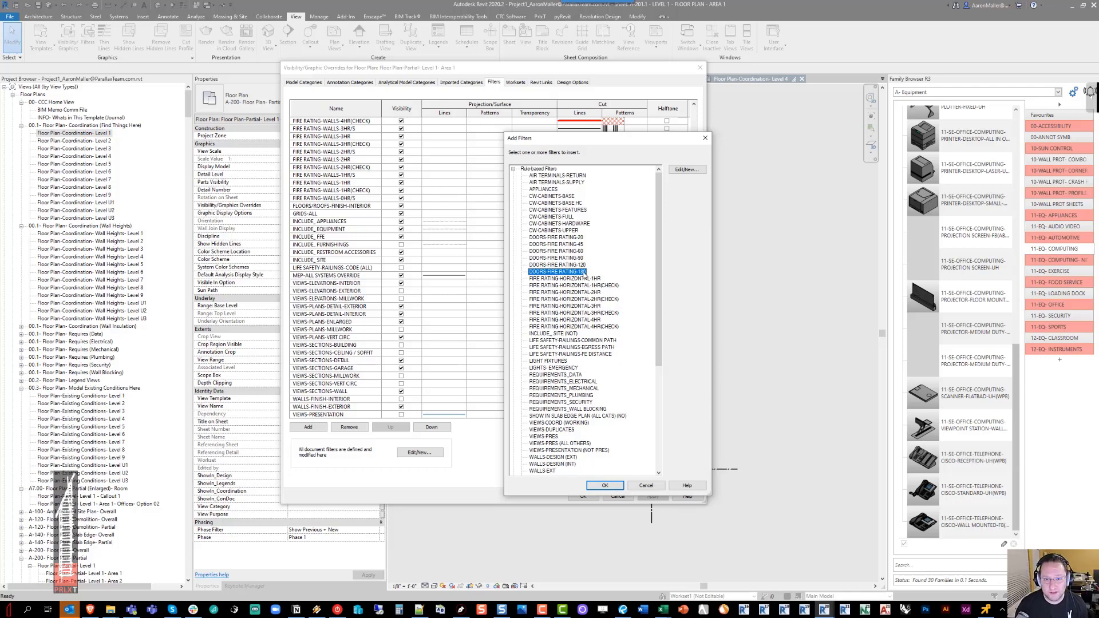
Examine the FIRE RATING-HORIZONTAL filters from 1HR through 4HR(CHECK) alongside the filters already applied to the plan
{"action": "left_click_drag", "start_coordinate": [586, 140], "coordinate": [798, 136]}
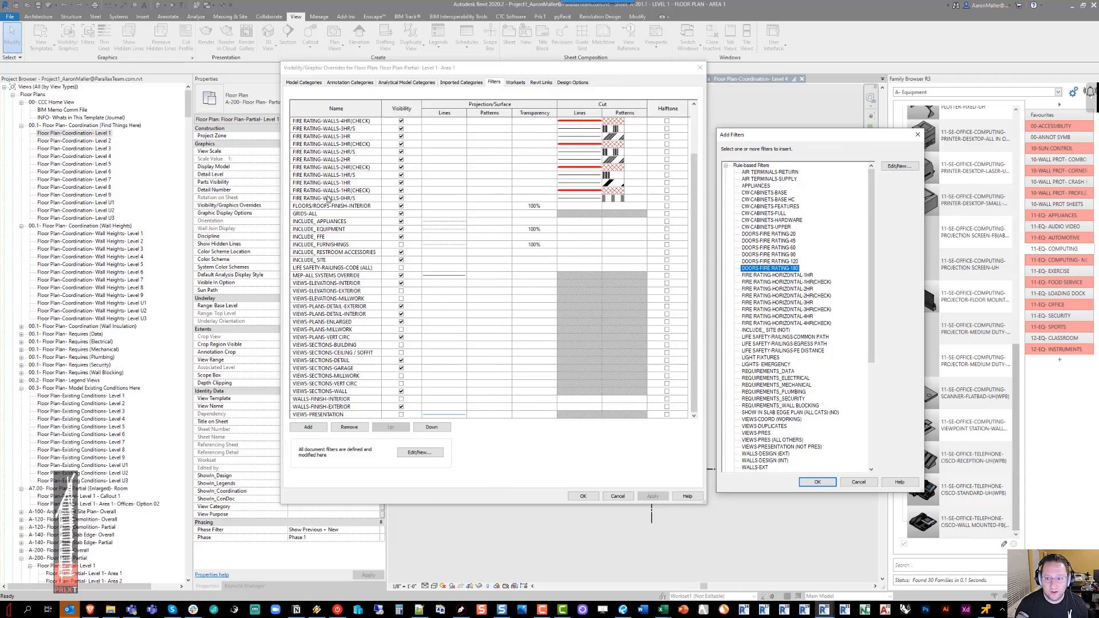
{"action": "left_click", "coordinate": [802, 276]}
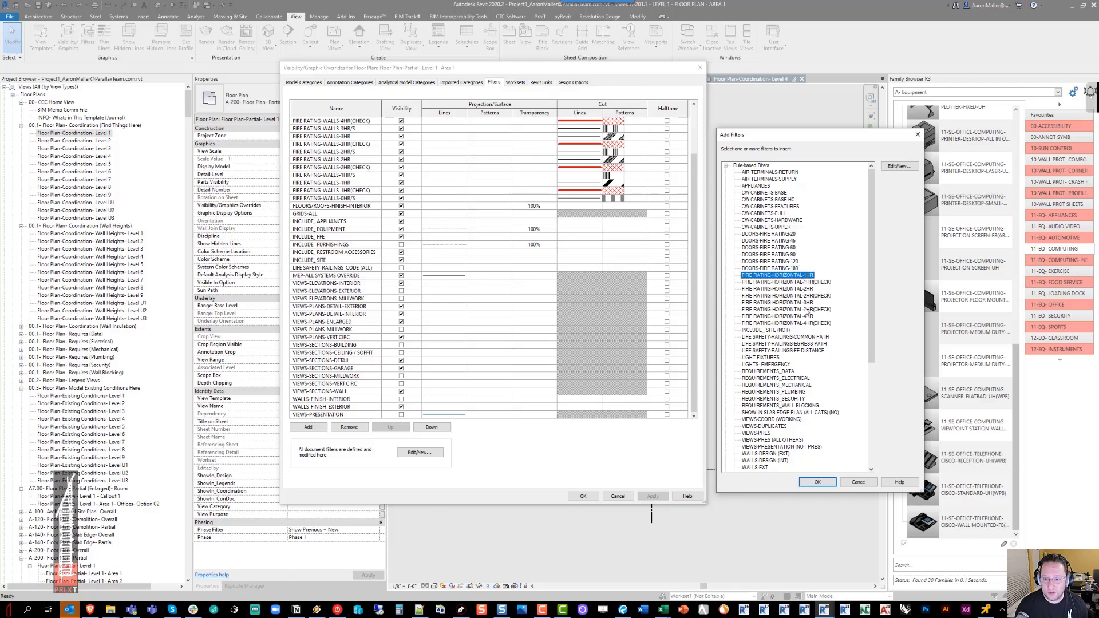
{"action": "left_click", "coordinate": [809, 323], "text": "shift"}
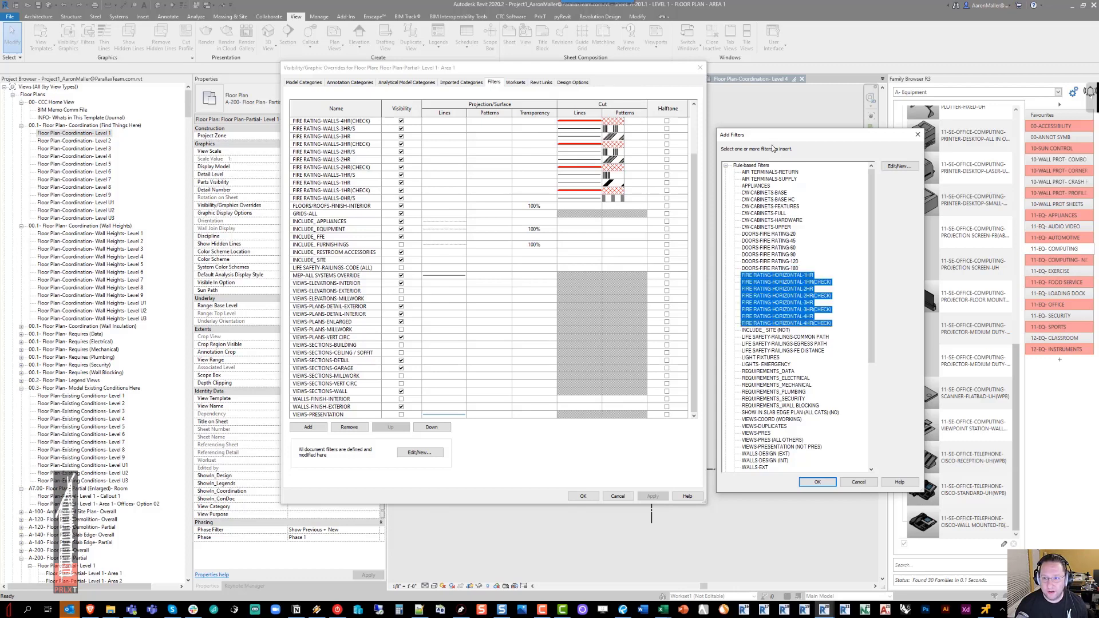
{"action": "left_click_drag", "start_coordinate": [767, 136], "coordinate": [761, 108]}
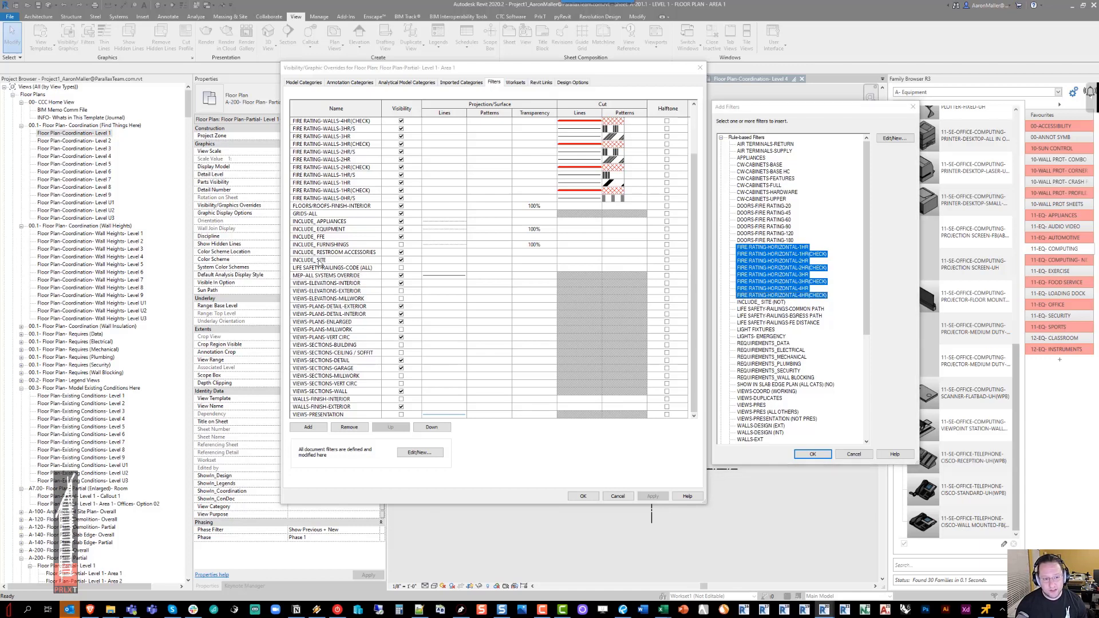
Examine the INCLUDE_SITE (NOT) filter and the LIFE SAFETY-RAILINGS filters for common path, egress path and FE distance
{"action": "left_click", "coordinate": [776, 304]}
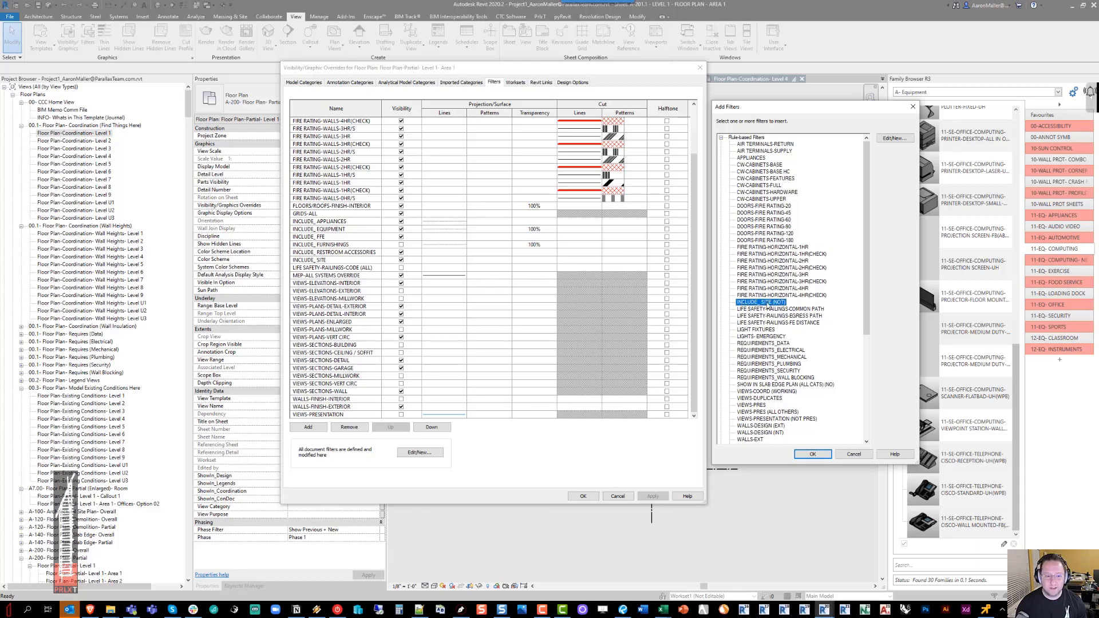
{"action": "key", "text": "ctrl"}
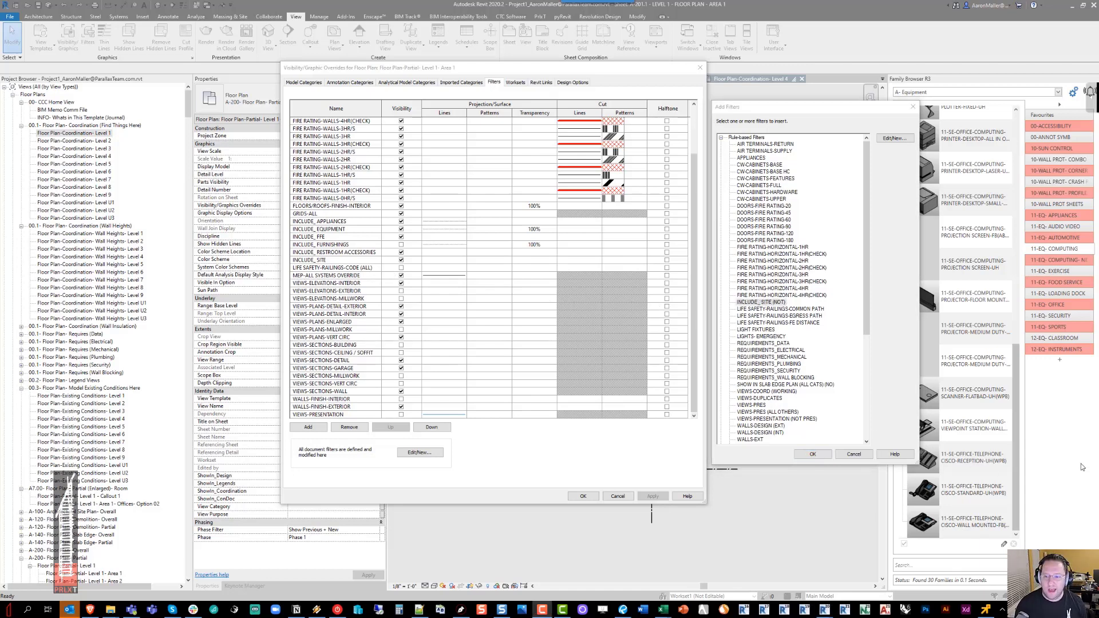
{"action": "left_click", "coordinate": [785, 309]}
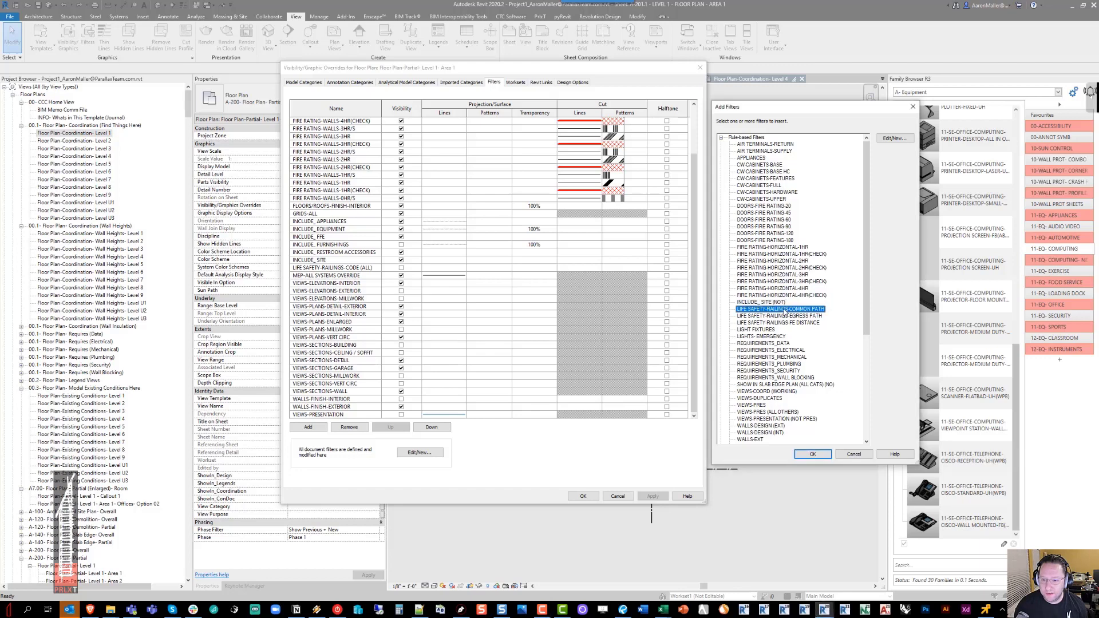
{"action": "left_click", "coordinate": [786, 317]}
{"action": "left_click", "coordinate": [785, 323]}
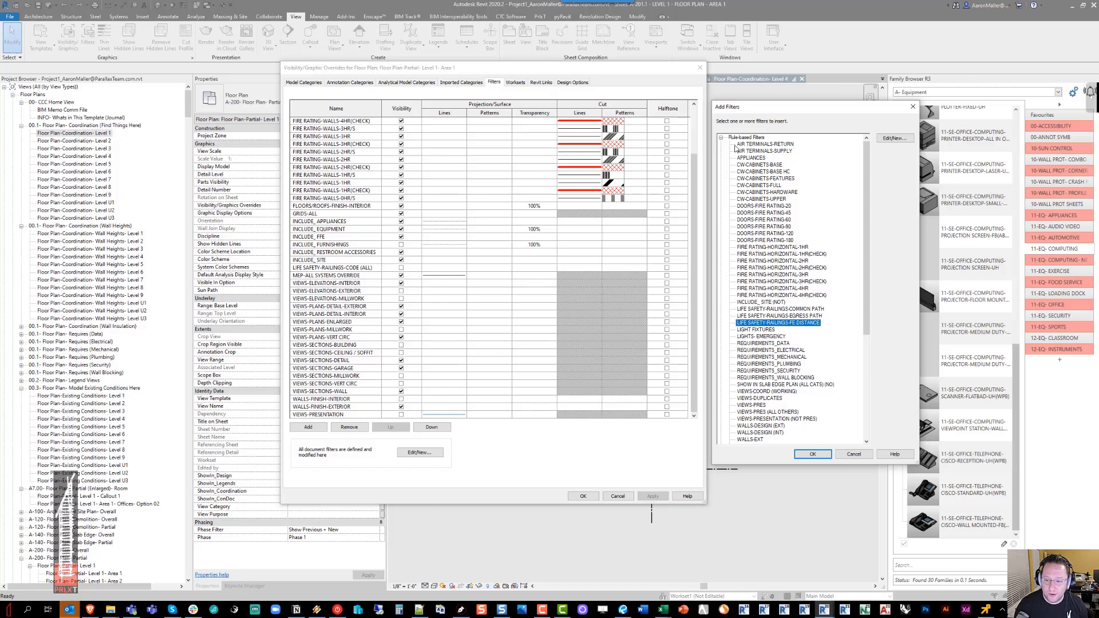
Examine the LIGHT FIXTURES and LIGHTS- EMERGENCY filters and the REQUIREMENTS filters from data through wall blocking
{"action": "left_click", "coordinate": [761, 330]}
{"action": "left_click", "coordinate": [764, 337], "text": "ctrl"}
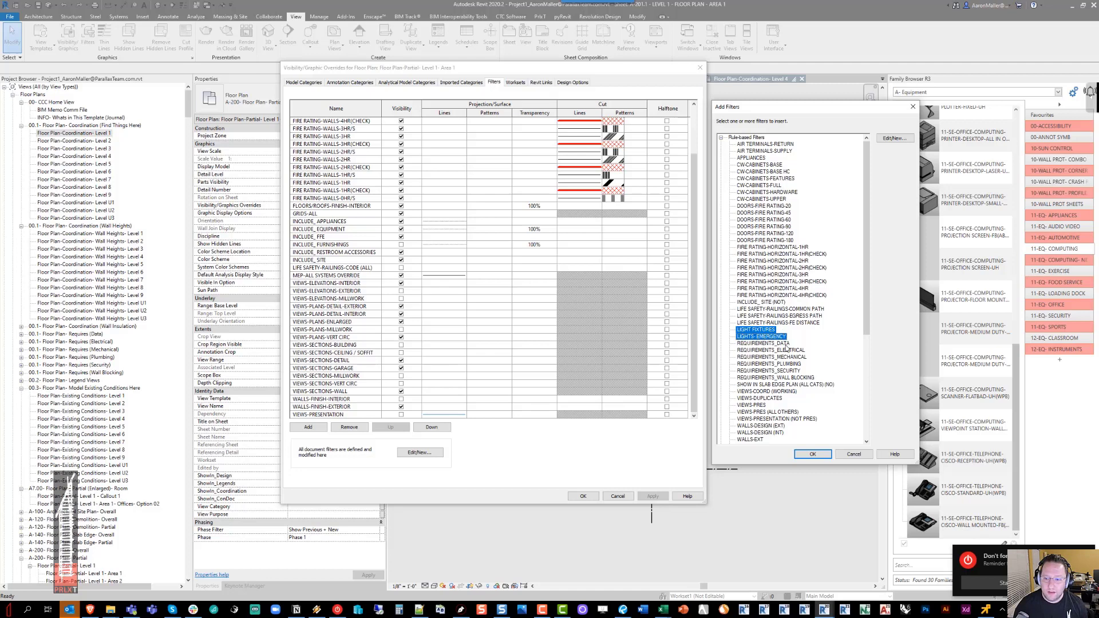
{"action": "left_click", "coordinate": [784, 343]}
{"action": "left_click", "coordinate": [782, 377], "text": "ctrl"}
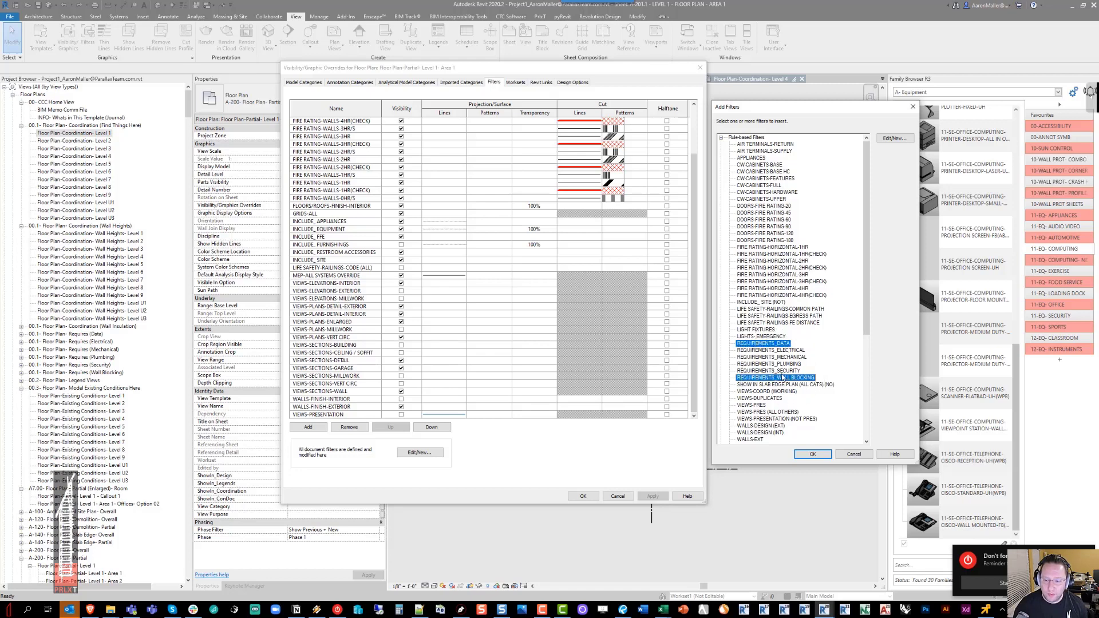
{"action": "left_click", "coordinate": [783, 371], "text": "ctrl"}
{"action": "left_click", "coordinate": [781, 363], "text": "ctrl"}
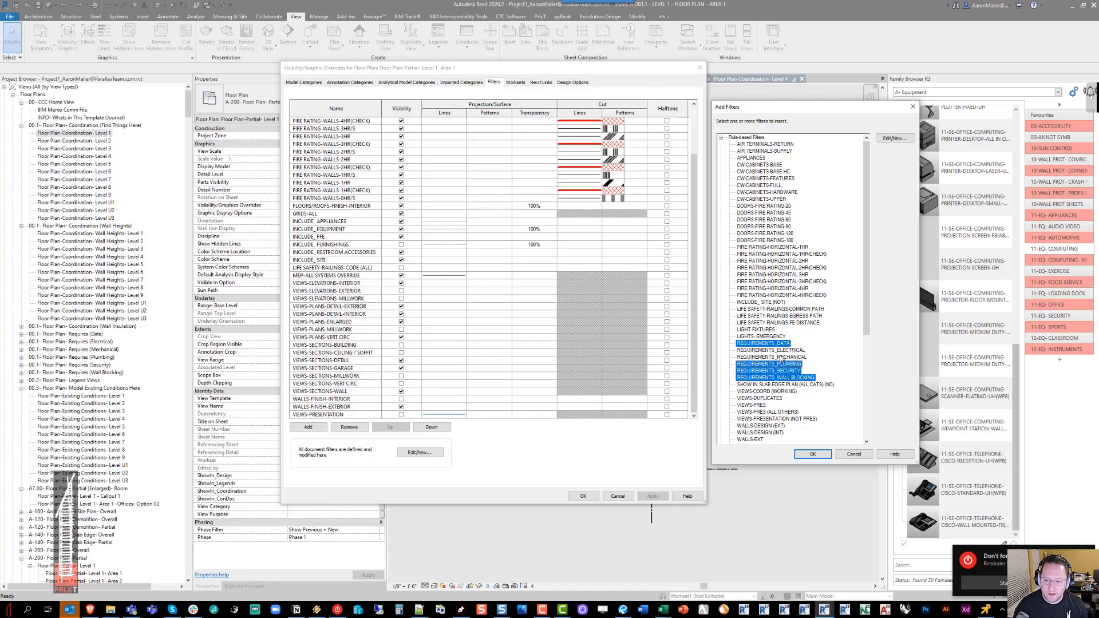
{"action": "left_click", "coordinate": [780, 357], "text": "ctrl"}
{"action": "left_click", "coordinate": [780, 351], "text": "ctrl"}
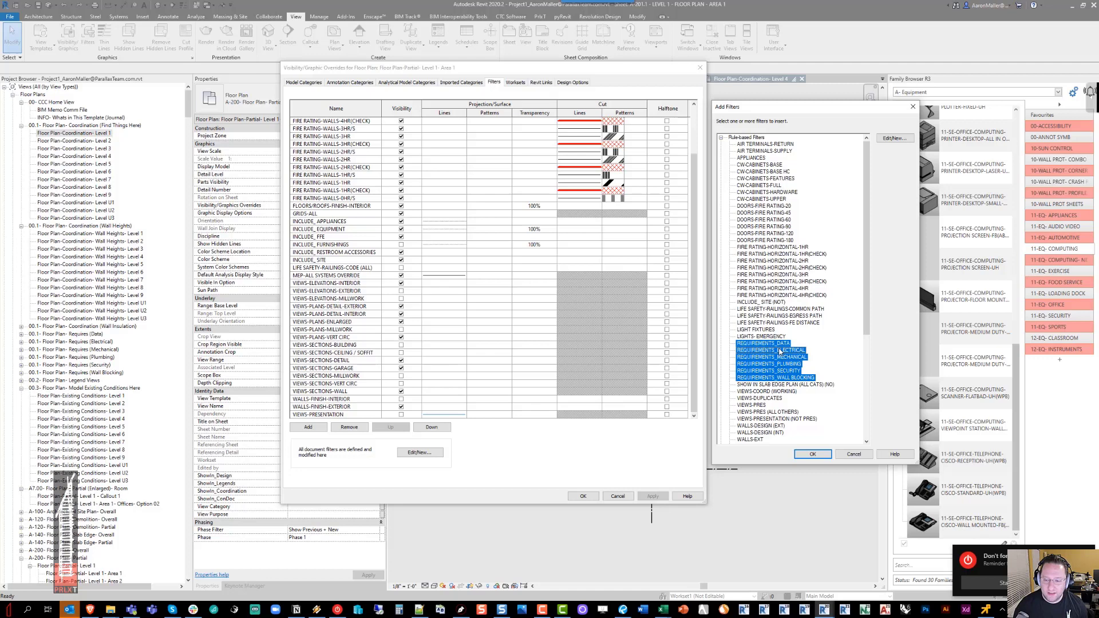
Cancel out of the available filters and the view's graphic overrides, and decline saving the project in the reminder
{"action": "left_click", "coordinate": [852, 453]}
{"action": "left_click", "coordinate": [615, 496]}
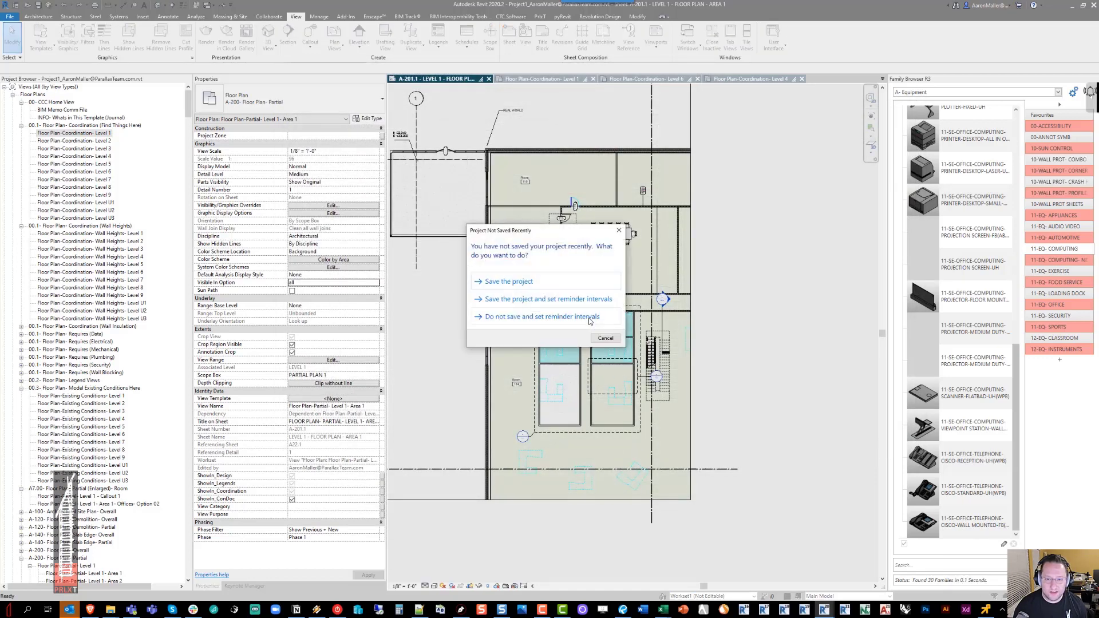
{"action": "left_click", "coordinate": [589, 319]}
Show the type properties of the PC station on Room 104's table and examine its INCLUDE and requirements parameters
{"action": "scroll", "coordinate": [590, 236], "scroll_direction": "up", "scroll_amount": 2}
{"action": "scroll", "coordinate": [591, 237], "scroll_direction": "up", "scroll_amount": 4}
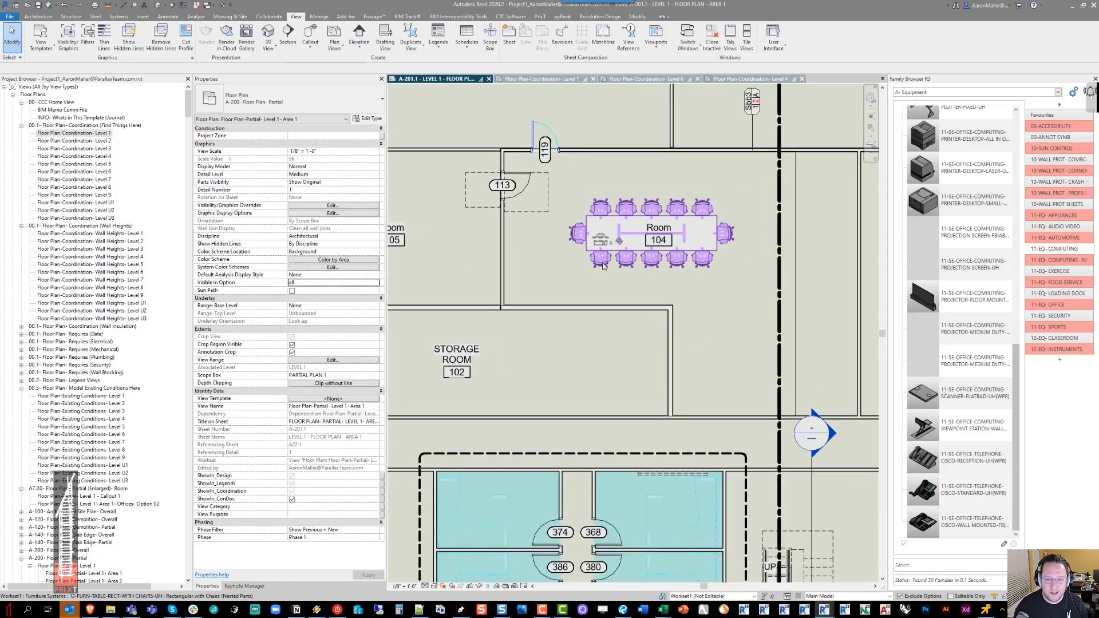
{"action": "left_click", "coordinate": [591, 235]}
{"action": "scroll", "coordinate": [515, 313], "scroll_direction": "up", "scroll_amount": 1}
{"action": "scroll", "coordinate": [515, 314], "scroll_direction": "up", "scroll_amount": 1}
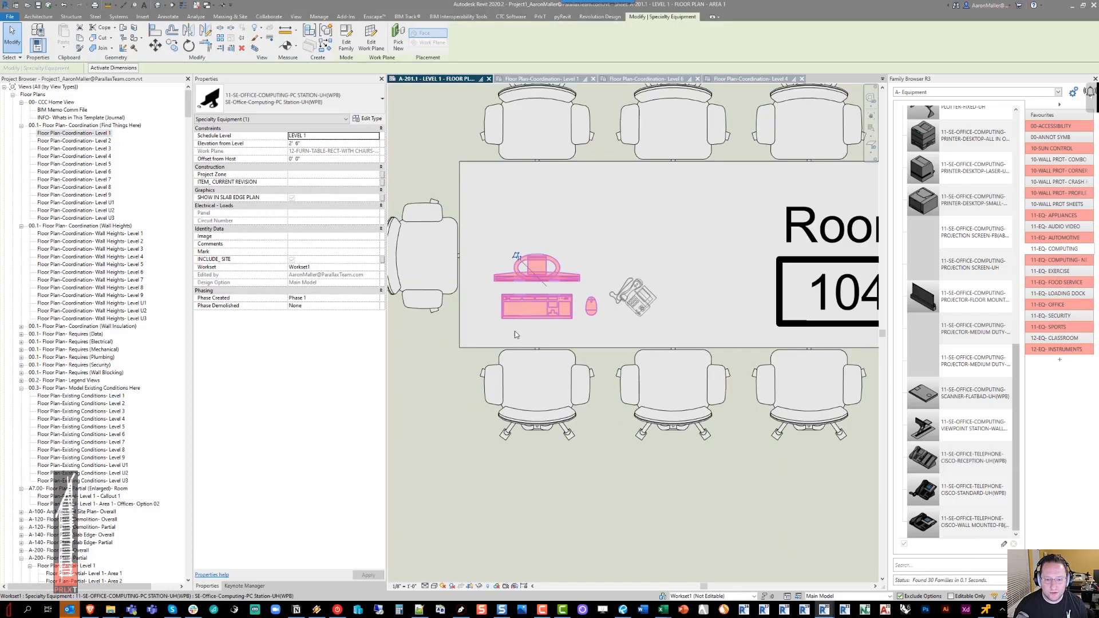
{"action": "left_click", "coordinate": [369, 118]}
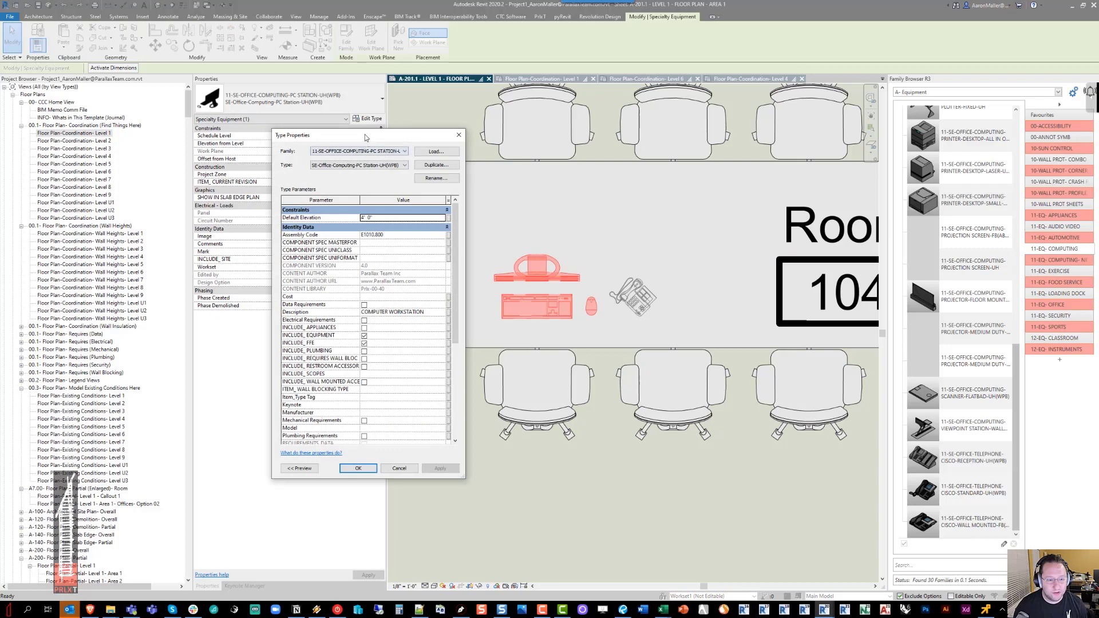
{"action": "left_click_drag", "start_coordinate": [366, 135], "coordinate": [283, 125]}
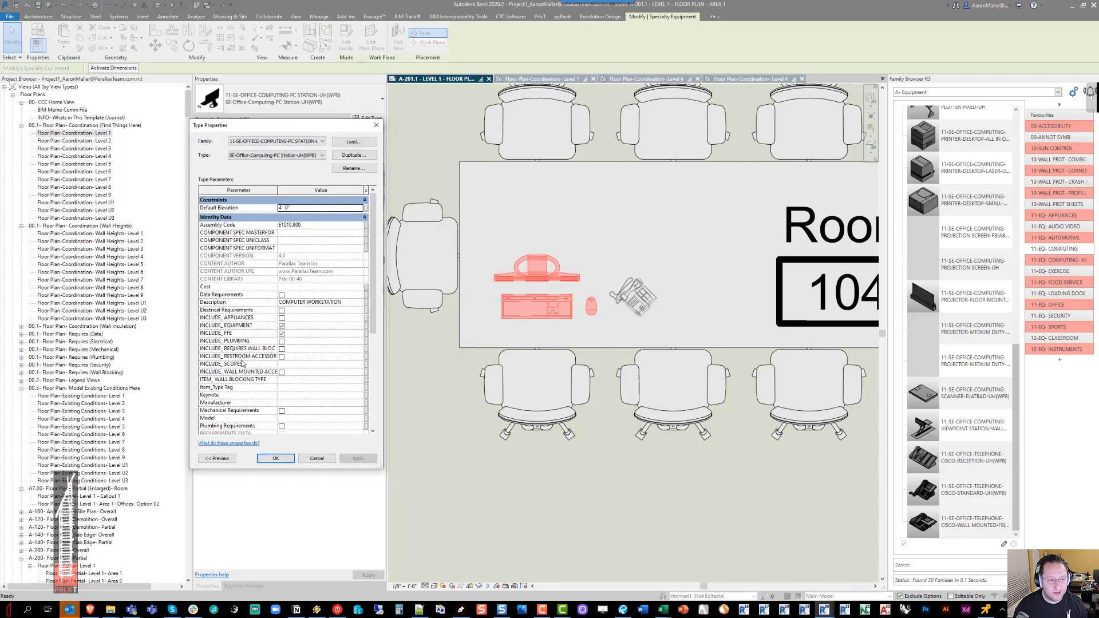
{"action": "scroll", "coordinate": [243, 364], "scroll_direction": "down", "scroll_amount": 6}
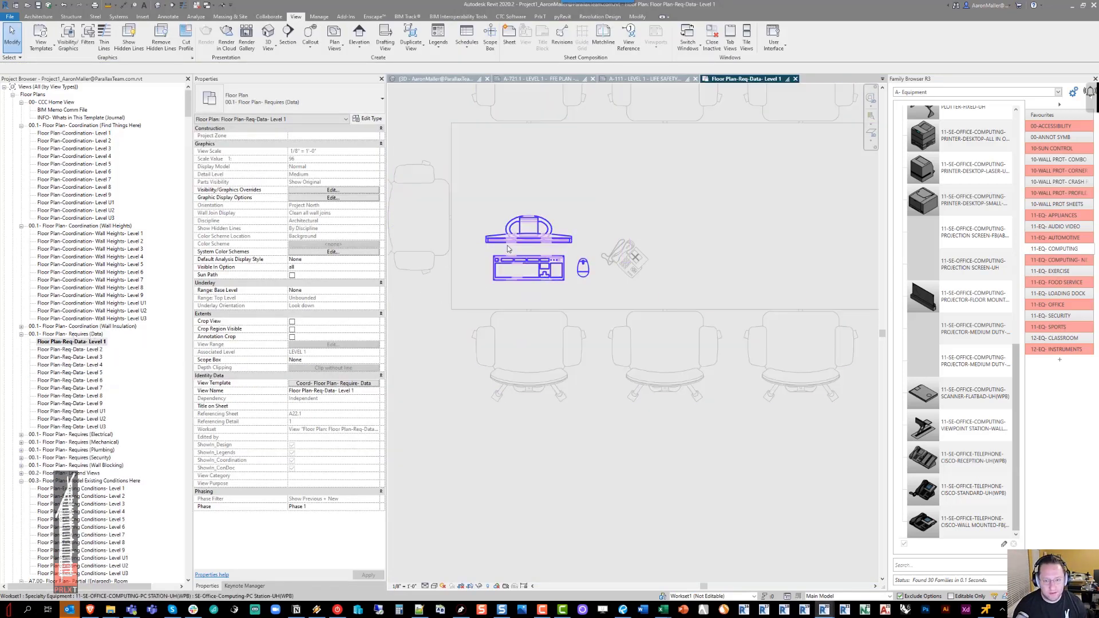
Examine the PC station in the Floor Plan-Req-Data- Level 1 view, and return to the A-201.1 floor plan
{"action": "left_click", "coordinate": [70, 335]}
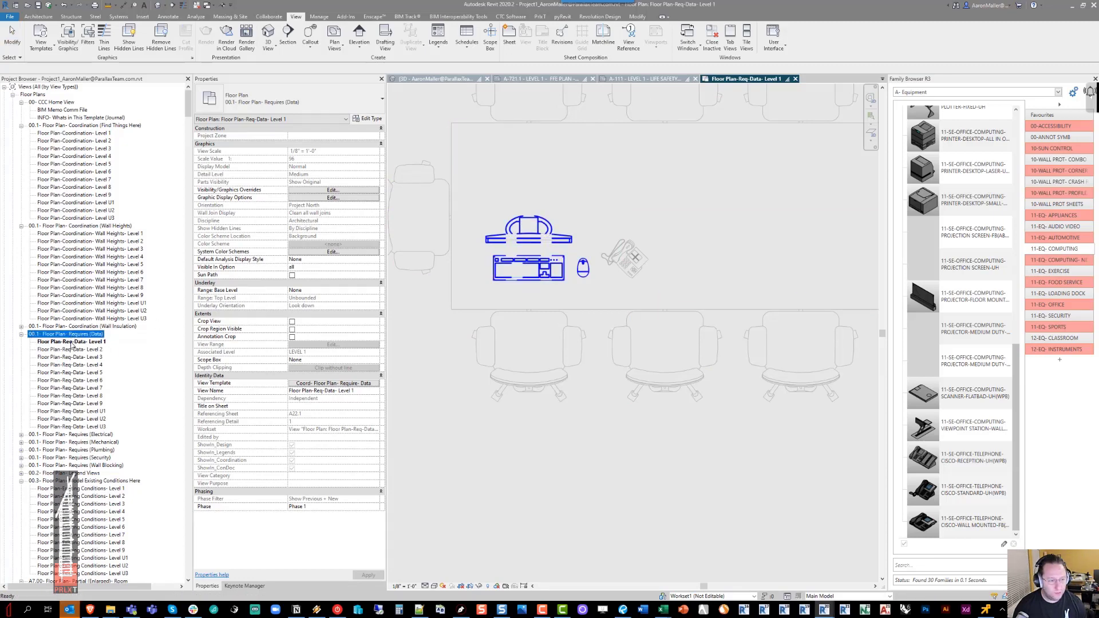
{"action": "left_click", "coordinate": [72, 342]}
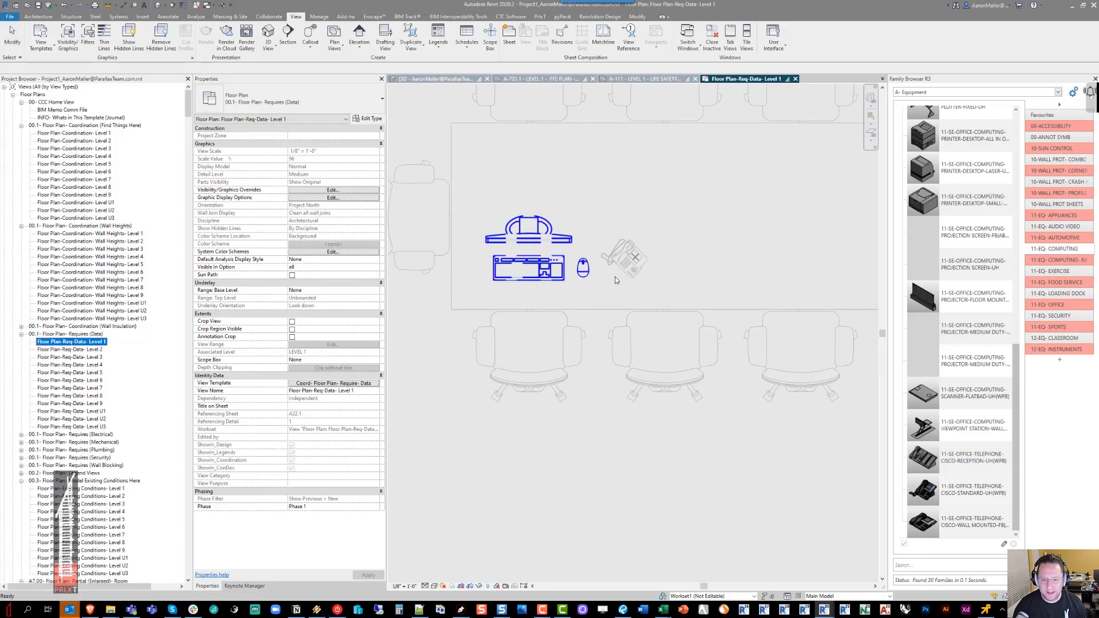
{"action": "scroll", "coordinate": [615, 277], "scroll_direction": "down", "scroll_amount": 5}
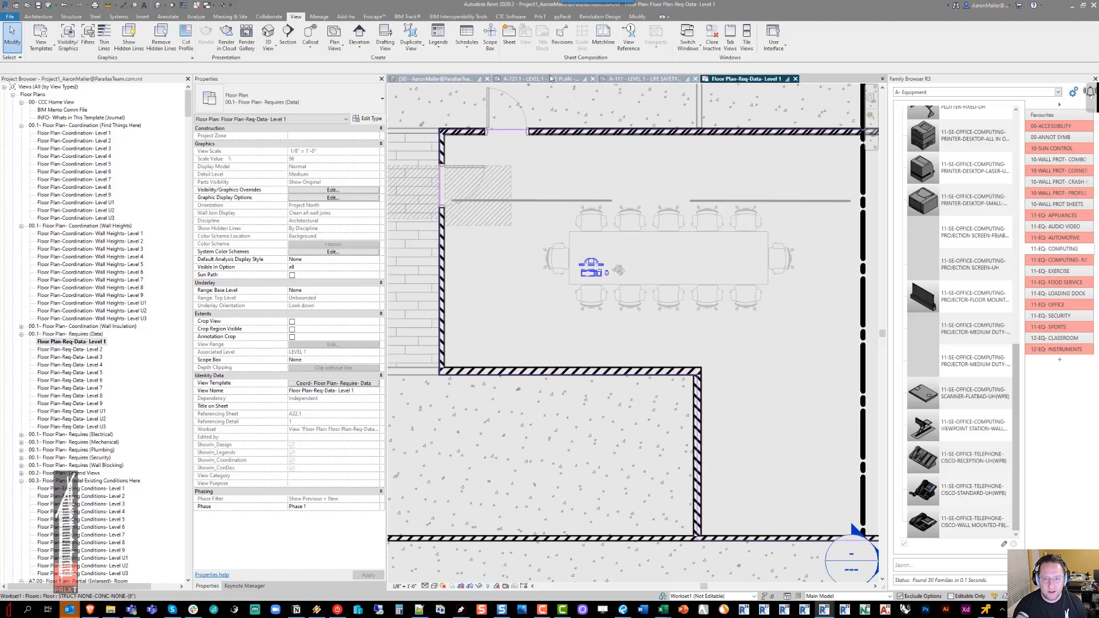
{"action": "left_click", "coordinate": [882, 79]}
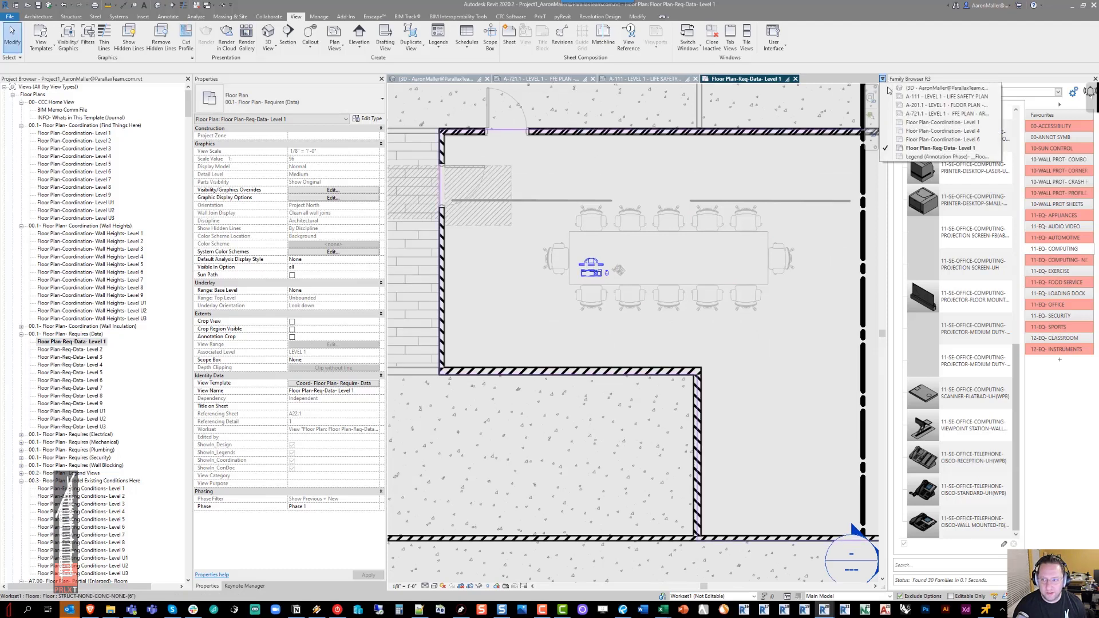
{"action": "left_click", "coordinate": [944, 105]}
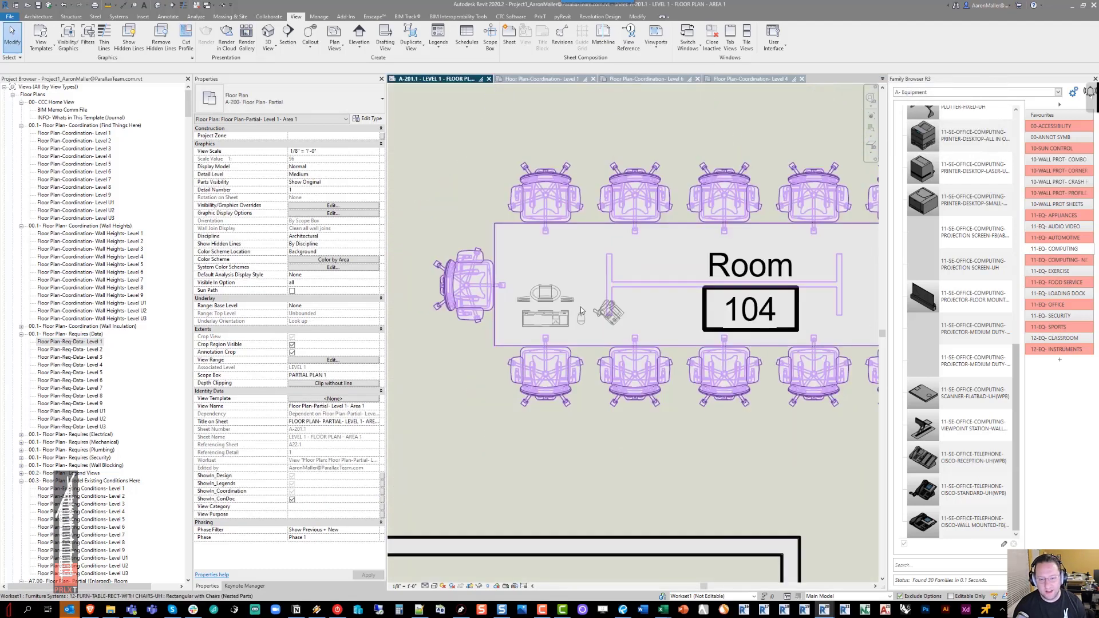
Show the filters available to add to the A-201.1 plan and review the REQUIREMENTS filters from data through wall blocking
{"action": "scroll", "coordinate": [580, 306], "scroll_direction": "down", "scroll_amount": 8}
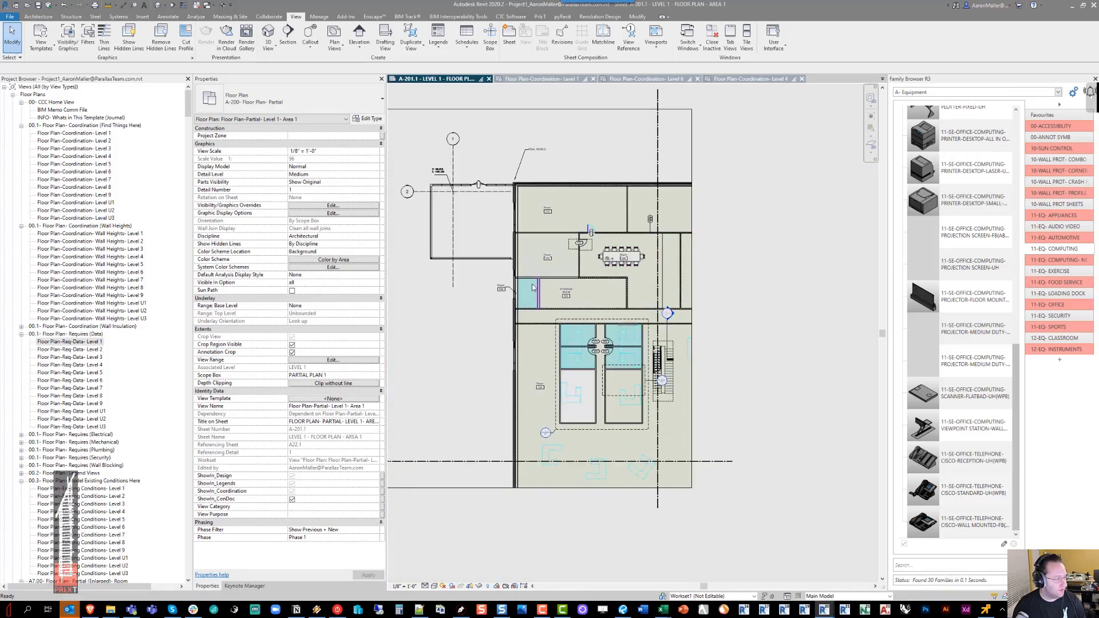
{"action": "middle_click_drag", "start_coordinate": [532, 287], "coordinate": [554, 287]}
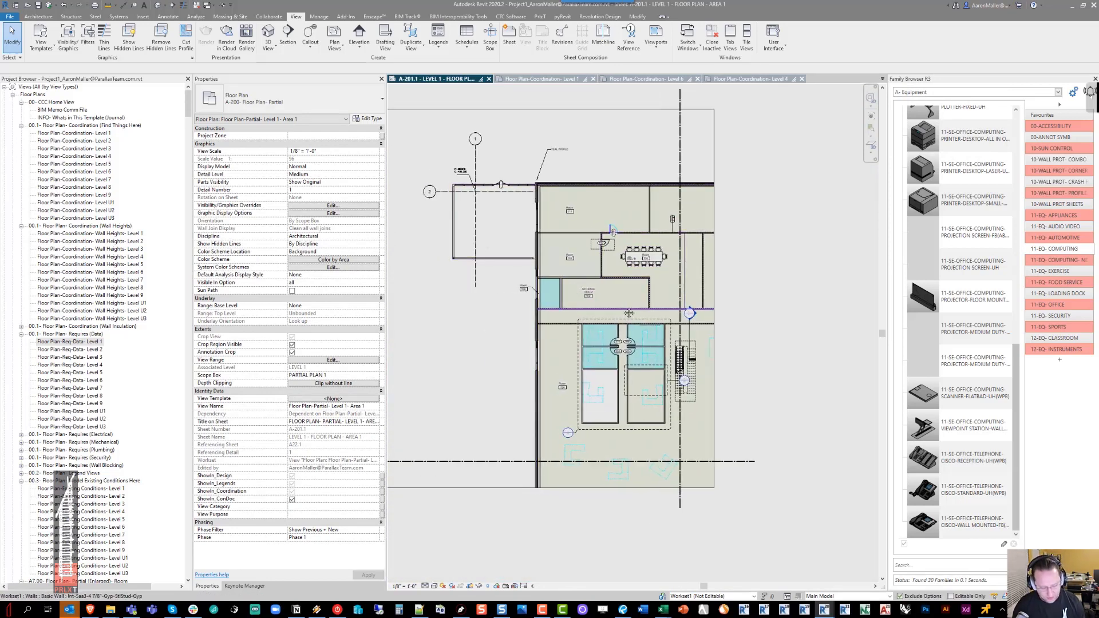
{"action": "key", "text": "v"}
{"action": "key", "text": "g"}
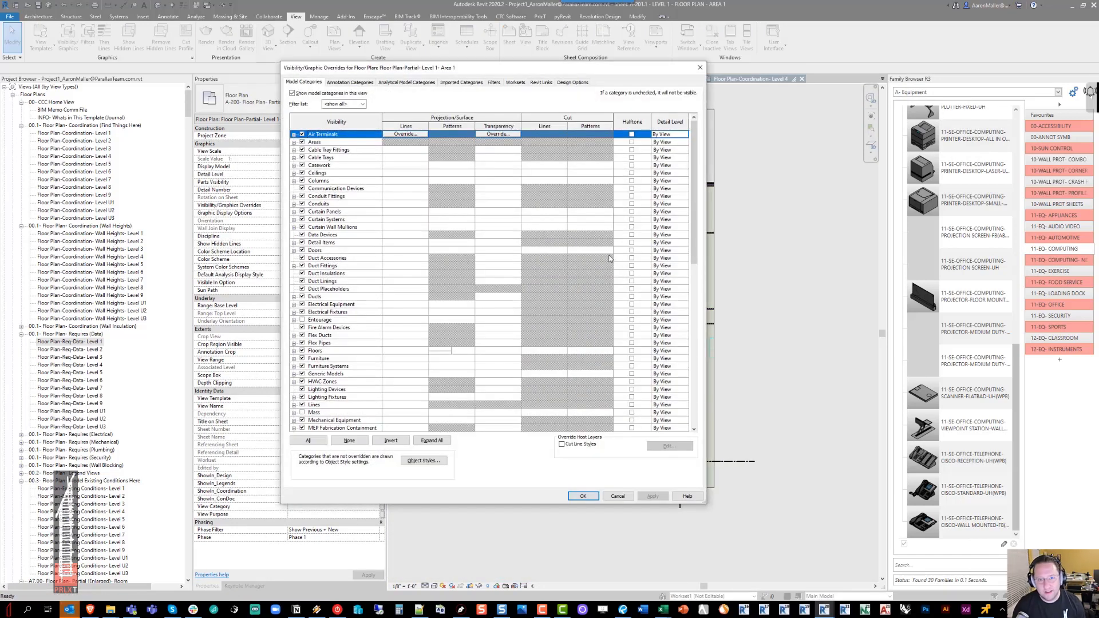
{"action": "left_click", "coordinate": [494, 83]}
{"action": "scroll", "coordinate": [392, 354], "scroll_direction": "down", "scroll_amount": 1}
{"action": "left_click", "coordinate": [309, 427]}
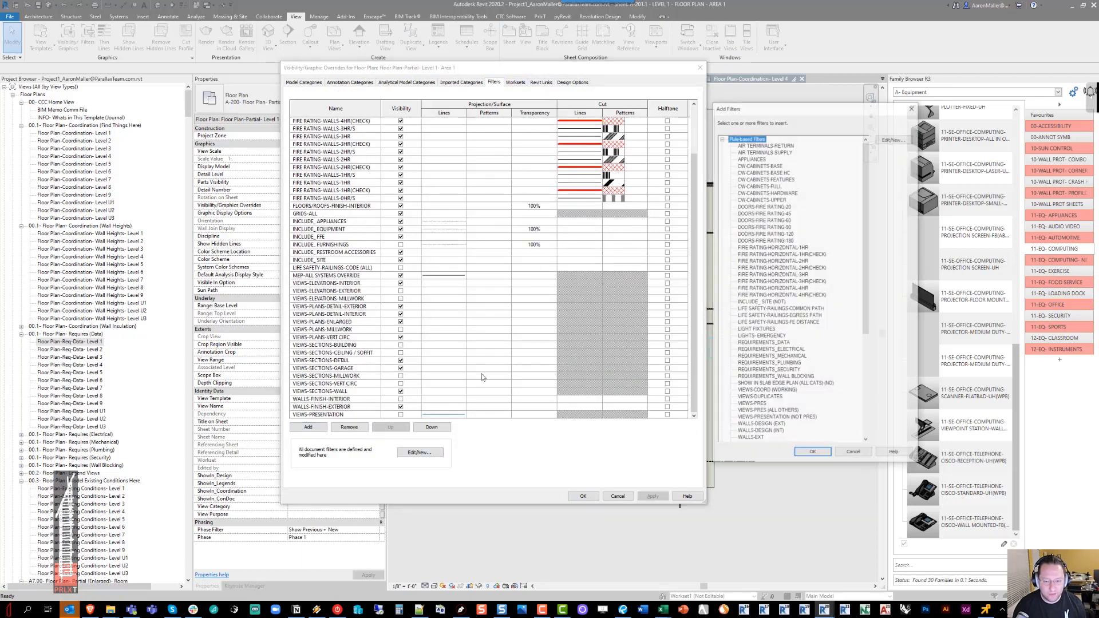
{"action": "left_click", "coordinate": [778, 378]}
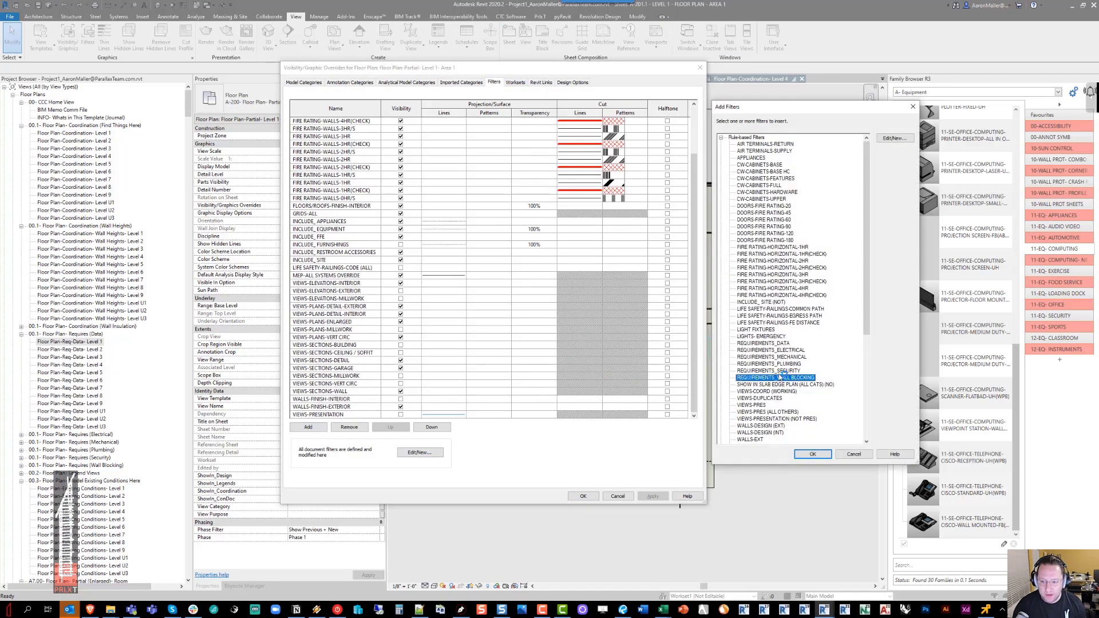
{"action": "left_click", "coordinate": [766, 344], "text": "shift"}
Examine the SHOW IN SLAB EDGE PLAN (ALL CATS) (NO) filter, and close the view's graphic overrides
{"action": "left_click", "coordinate": [767, 385]}
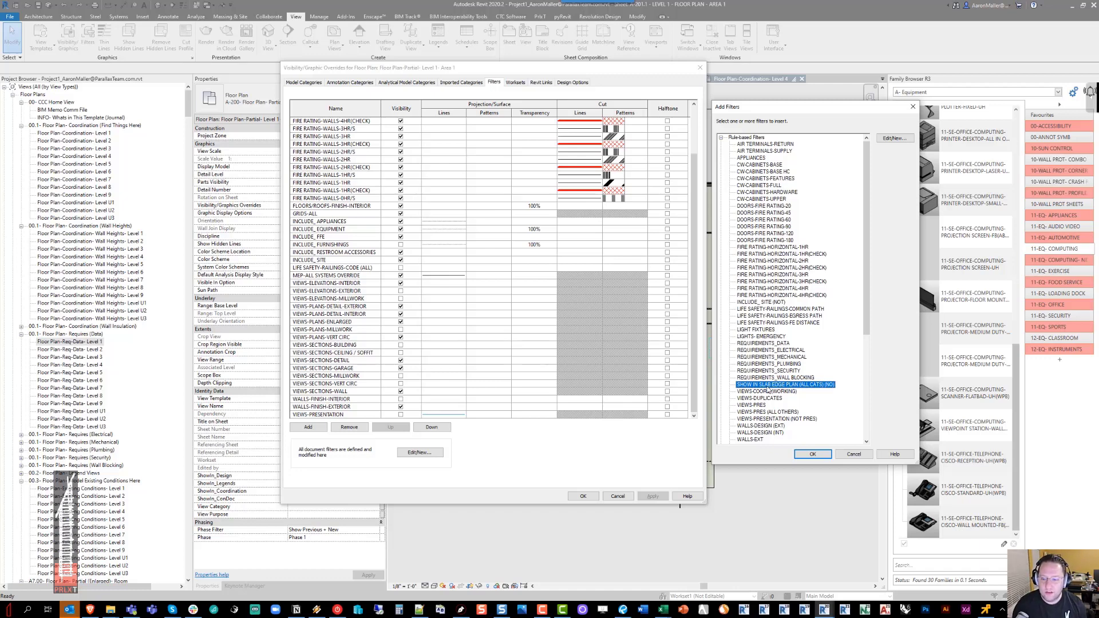
{"action": "left_click", "coordinate": [812, 454]}
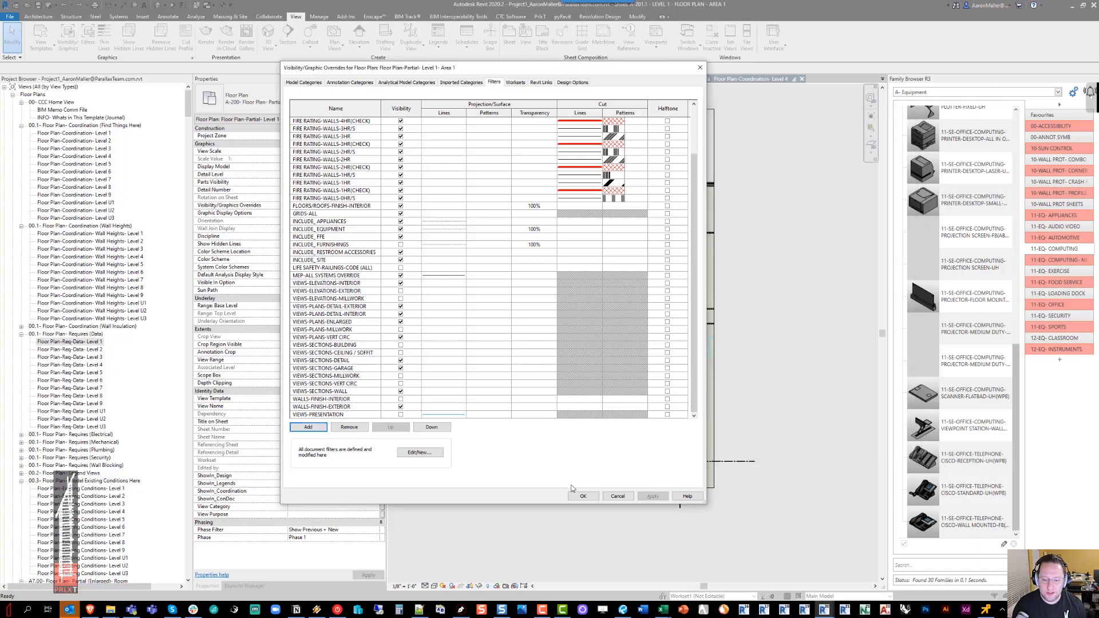
{"action": "left_click", "coordinate": [581, 497]}
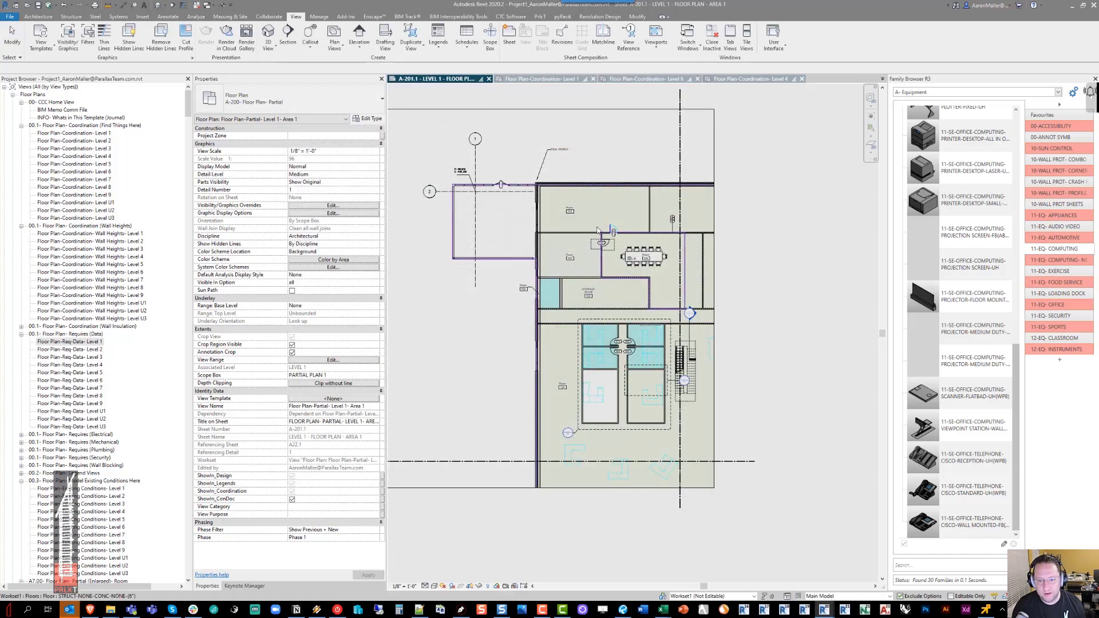
Inspect the SHOW IN SLAB EDGE PLAN property of the interior wall between Room 105 and the room above it
{"action": "scroll", "coordinate": [581, 251], "scroll_direction": "up", "scroll_amount": 5}
{"action": "scroll", "coordinate": [581, 250], "scroll_direction": "up", "scroll_amount": 4}
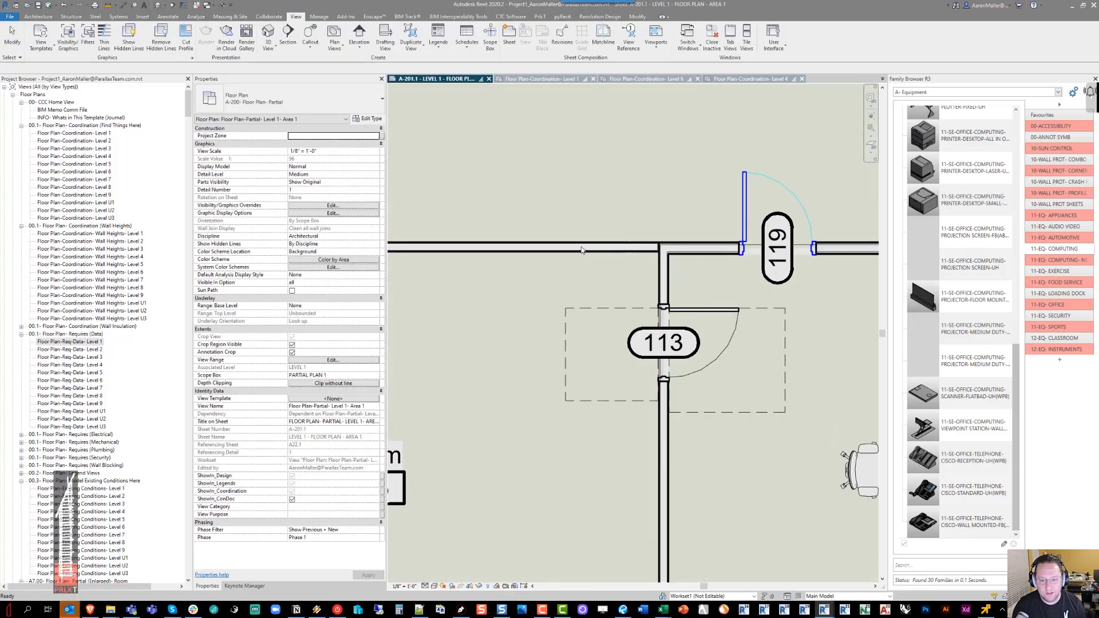
{"action": "left_click", "coordinate": [580, 251]}
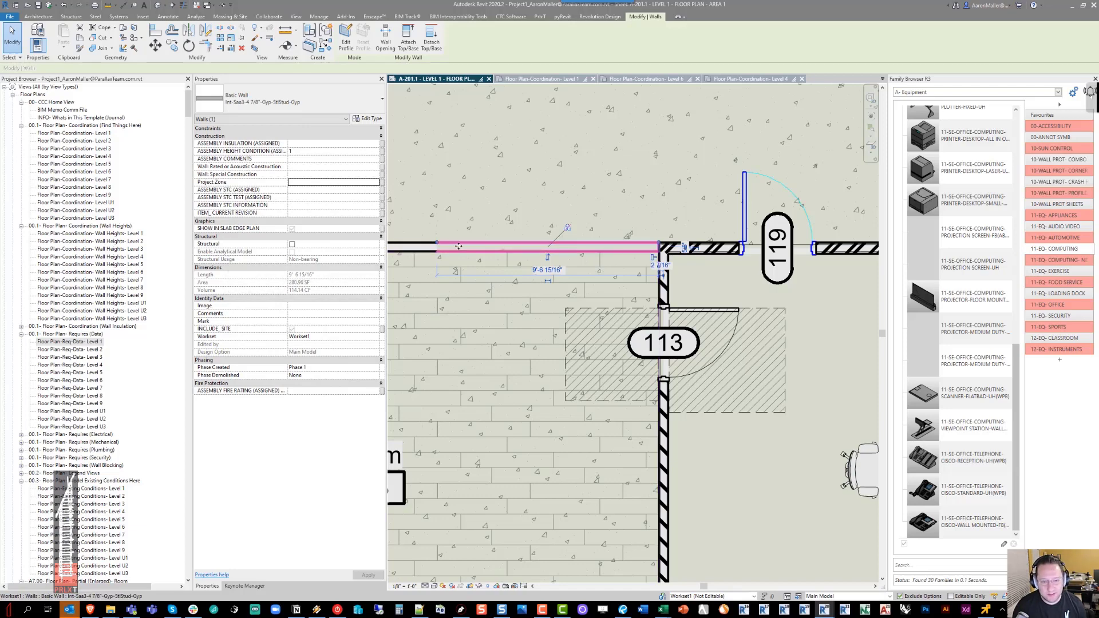
{"action": "middle_click_drag", "start_coordinate": [458, 246], "coordinate": [583, 254]}
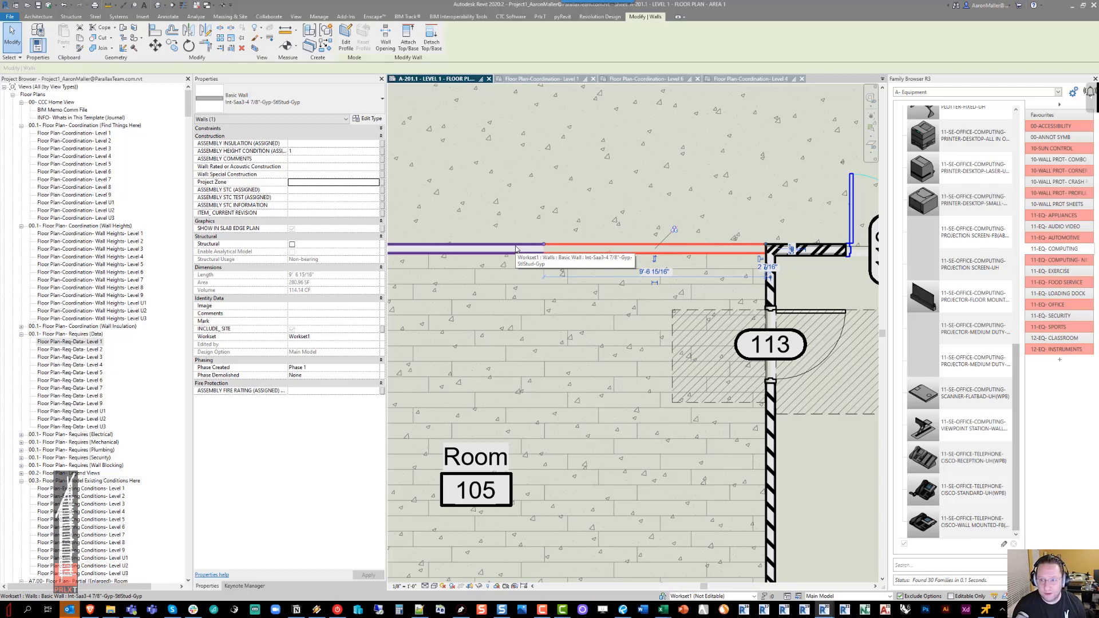
{"action": "scroll", "coordinate": [515, 248], "scroll_direction": "down", "scroll_amount": 6}
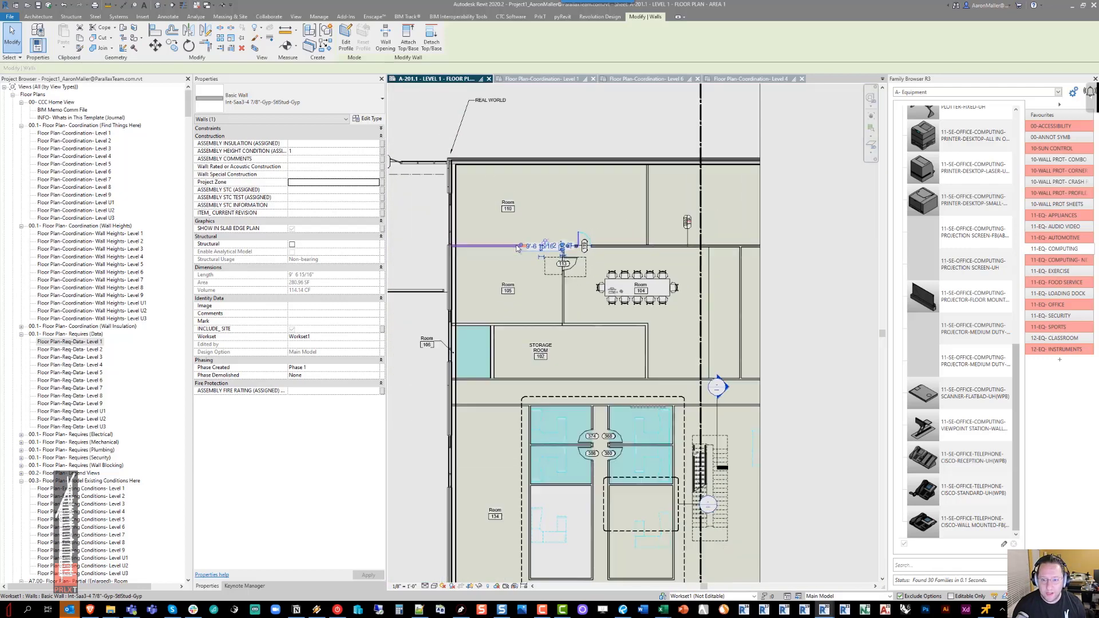
Check the SHOW IN SLAB EDGE PLAN property of the assembled stair beside the offices, and deselect the stair
{"action": "scroll", "coordinate": [663, 389], "scroll_direction": "up", "scroll_amount": 4}
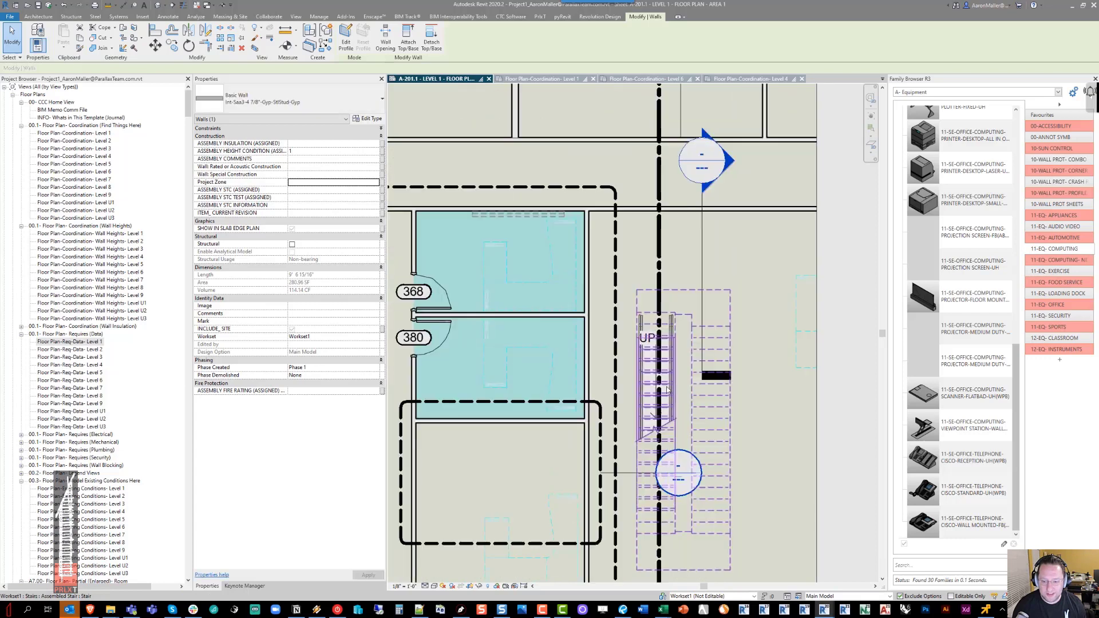
{"action": "middle_click_drag", "start_coordinate": [664, 389], "coordinate": [631, 350]}
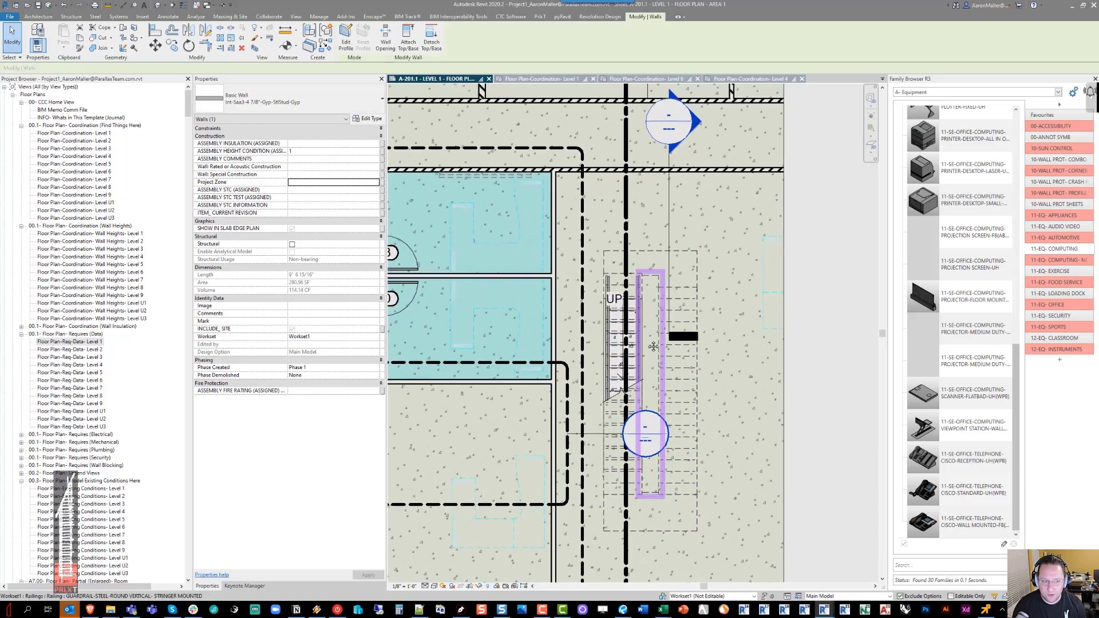
{"action": "left_click", "coordinate": [633, 284]}
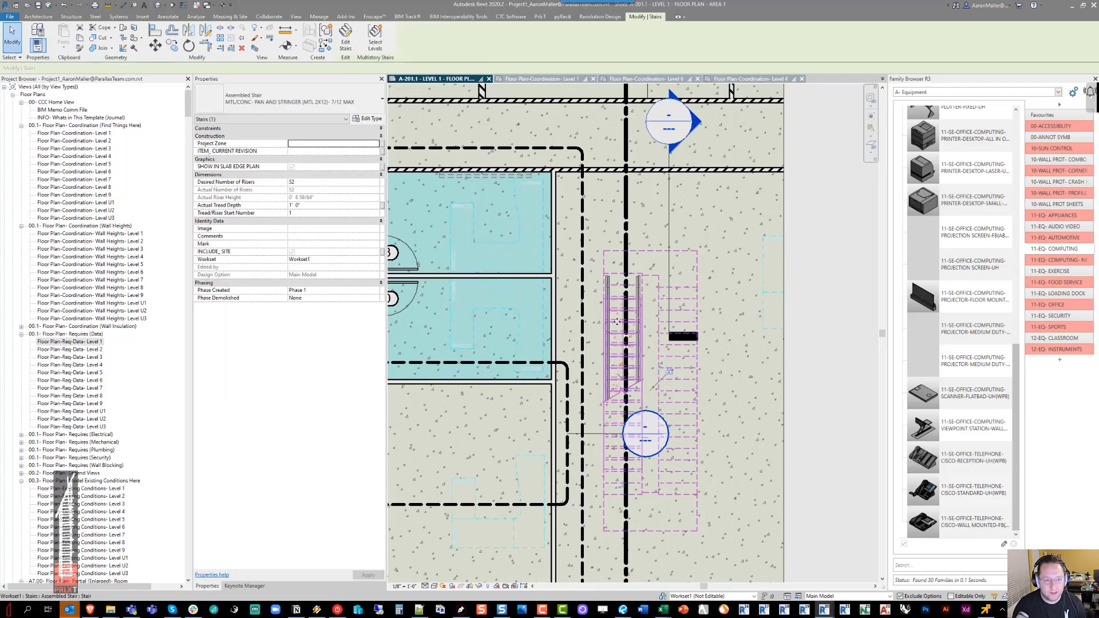
{"action": "left_click", "coordinate": [291, 166]}
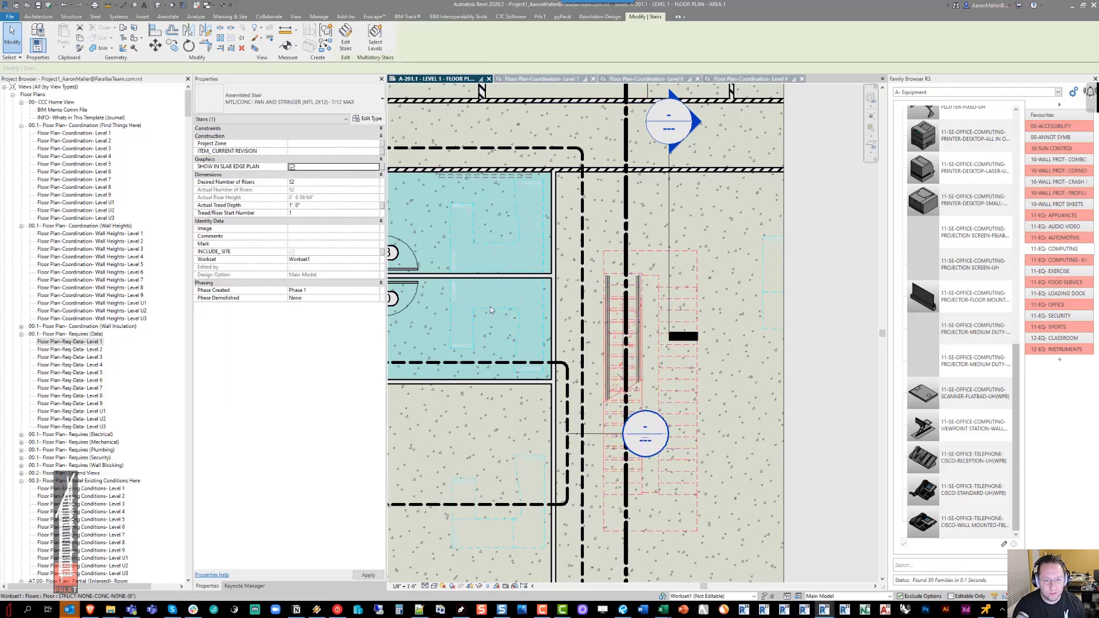
{"action": "scroll", "coordinate": [626, 313], "scroll_direction": "down", "scroll_amount": 3}
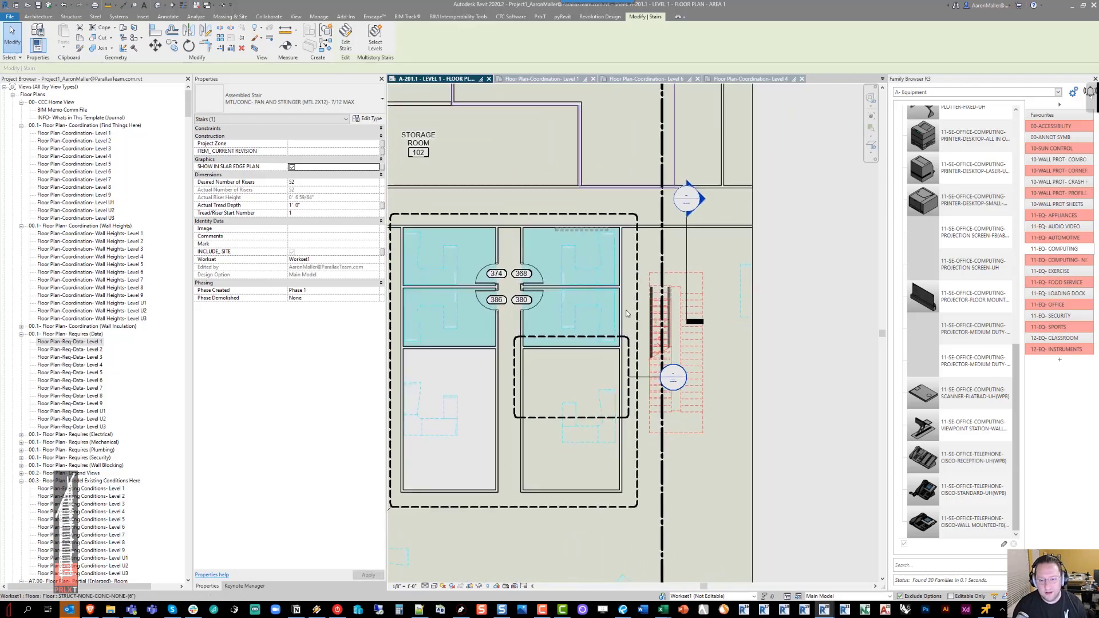
{"action": "key", "text": "Escape"}
{"action": "scroll", "coordinate": [680, 324], "scroll_direction": "down", "scroll_amount": 2}
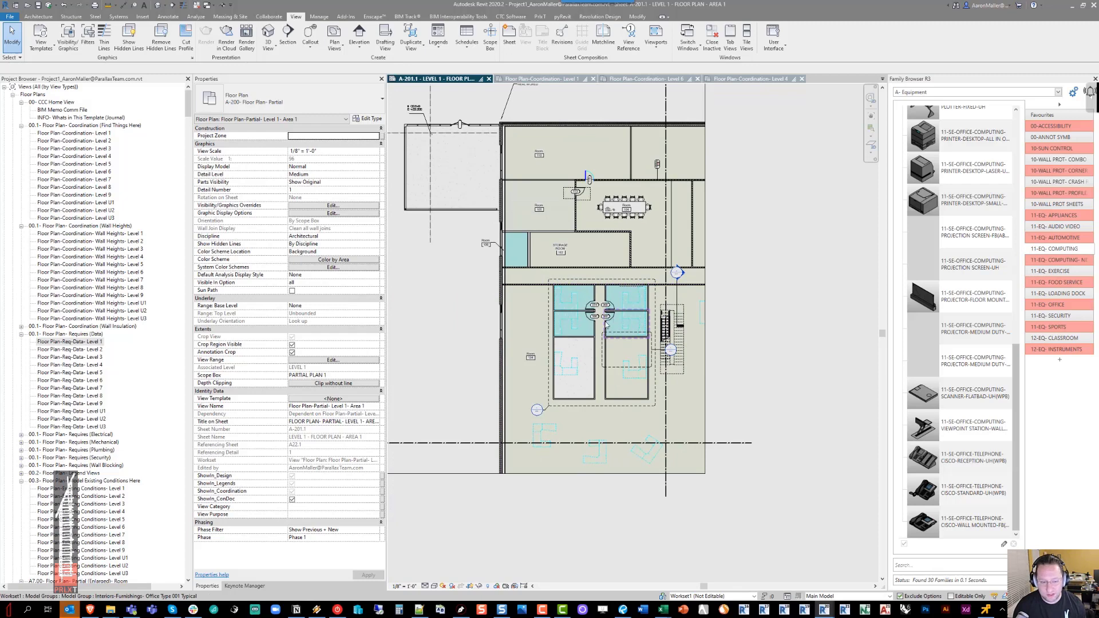
Remove the SHOW IN SLAB EDGE PLAN filter from the A-201.1 plan and show the filters available to add
{"action": "key", "text": "v"}
{"action": "key", "text": "v"}
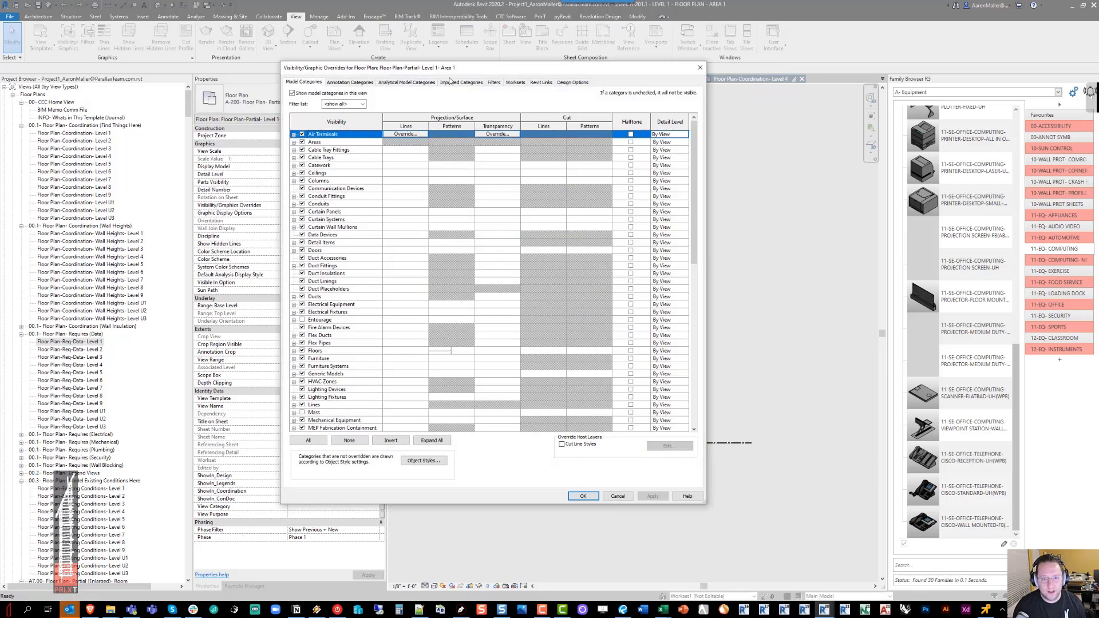
{"action": "left_click", "coordinate": [493, 82]}
{"action": "left_click", "coordinate": [310, 430]}
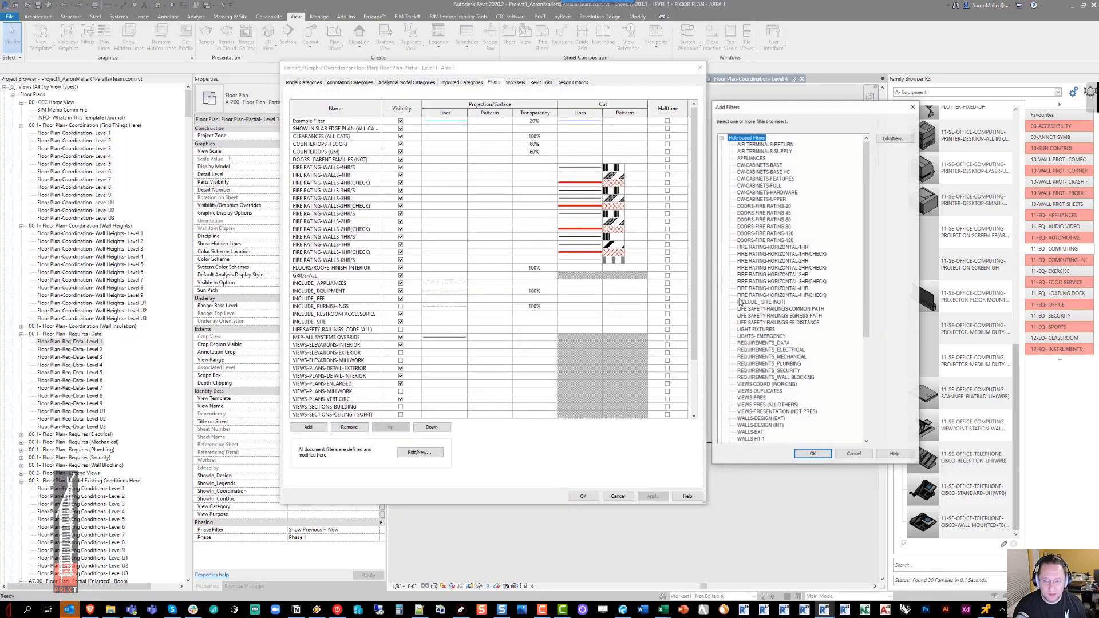
{"action": "scroll", "coordinate": [761, 334], "scroll_direction": "down", "scroll_amount": 5}
{"action": "scroll", "coordinate": [761, 334], "scroll_direction": "up", "scroll_amount": 4}
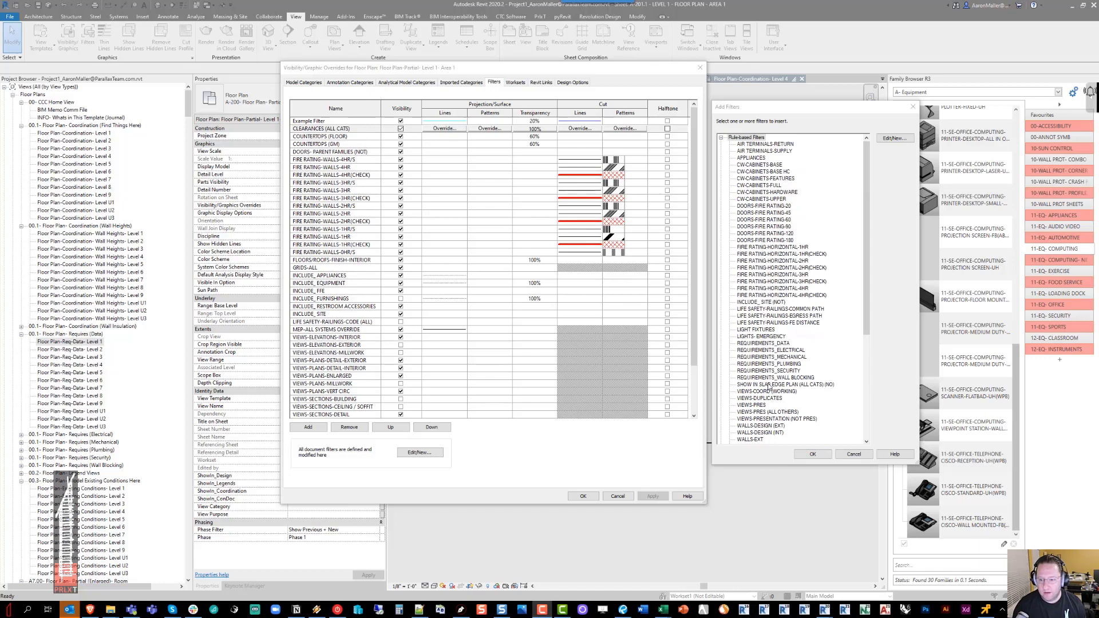
Review the available SHOW IN SLAB EDGE PLAN (ALL CATS) (NO) filter and the VIEWS filters from VIEWS-COORD (WORKING) to VIEWS-PRESENTATION (NOT PRES)
{"action": "left_click", "coordinate": [769, 385]}
{"action": "scroll", "coordinate": [768, 372], "scroll_direction": "down", "scroll_amount": 7}
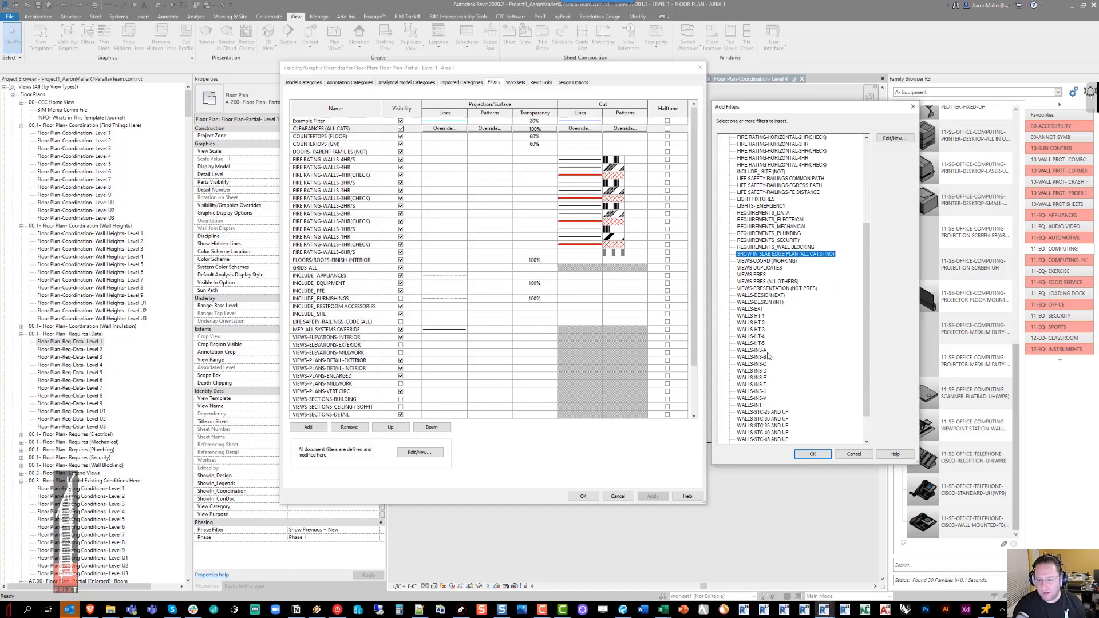
{"action": "scroll", "coordinate": [768, 356], "scroll_direction": "down", "scroll_amount": 1}
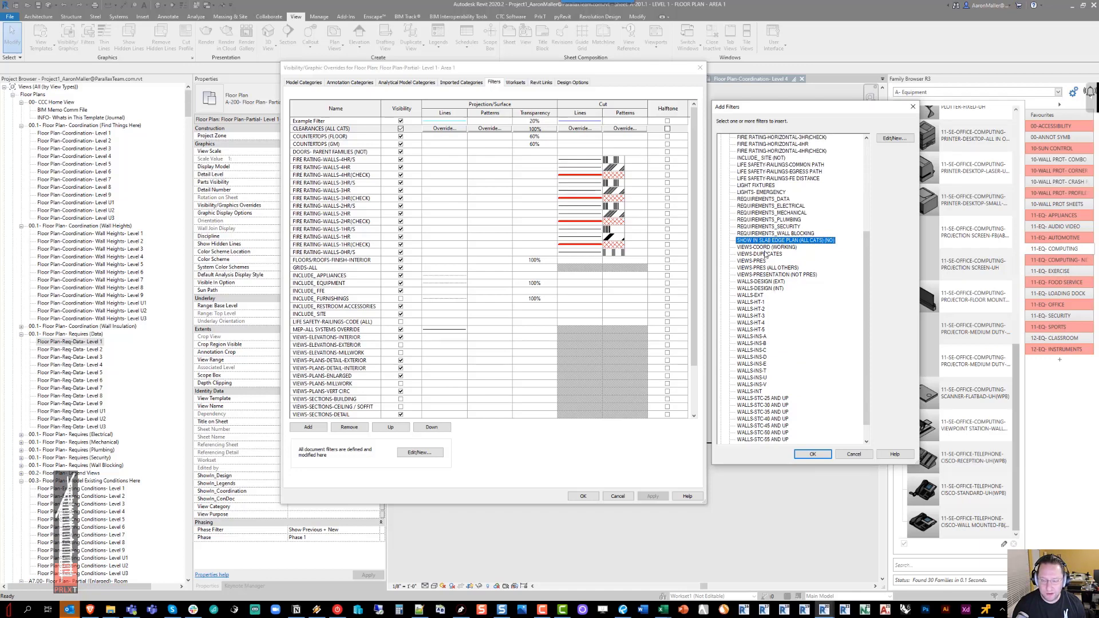
{"action": "left_click", "coordinate": [766, 247]}
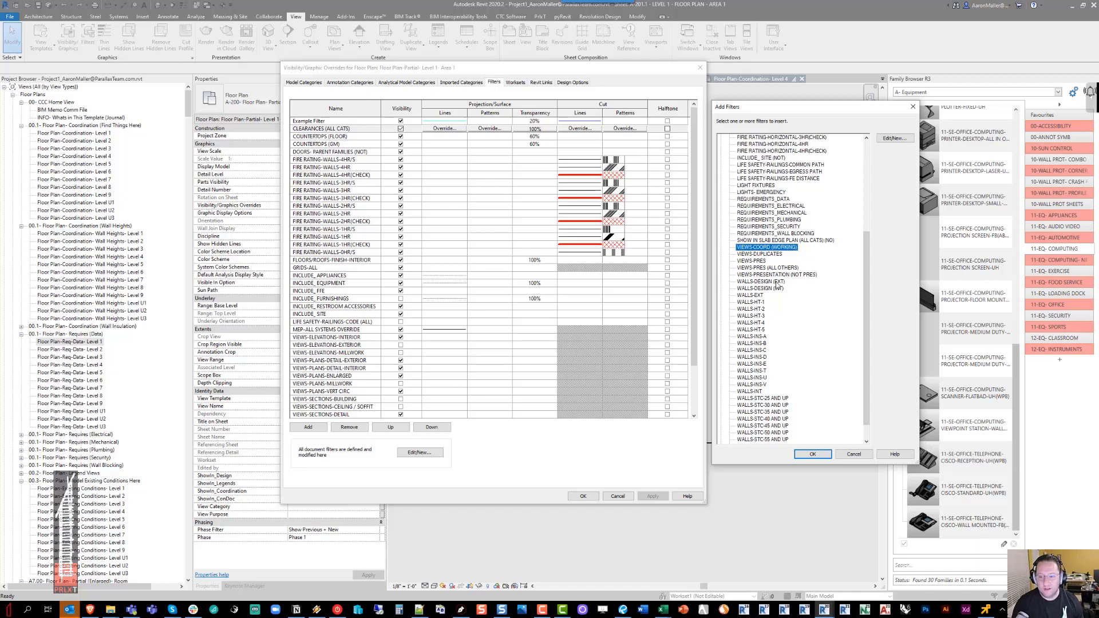
{"action": "left_click", "coordinate": [751, 260]}
{"action": "left_click", "coordinate": [759, 267]}
{"action": "left_click", "coordinate": [761, 274]}
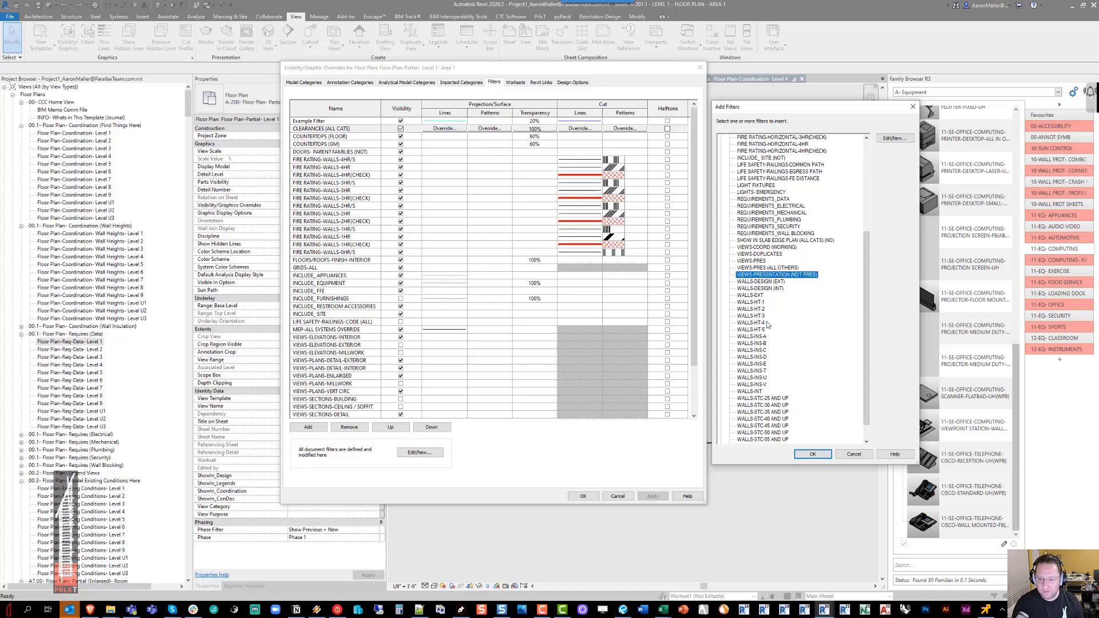
Review the available wall filters: WALLS-DESIGN (EXT) and (INT), WALLS-HT-1 to WALLS-HT-5, and WALLS-INS-A to WALLS-INS-V
{"action": "left_click", "coordinate": [773, 281]}
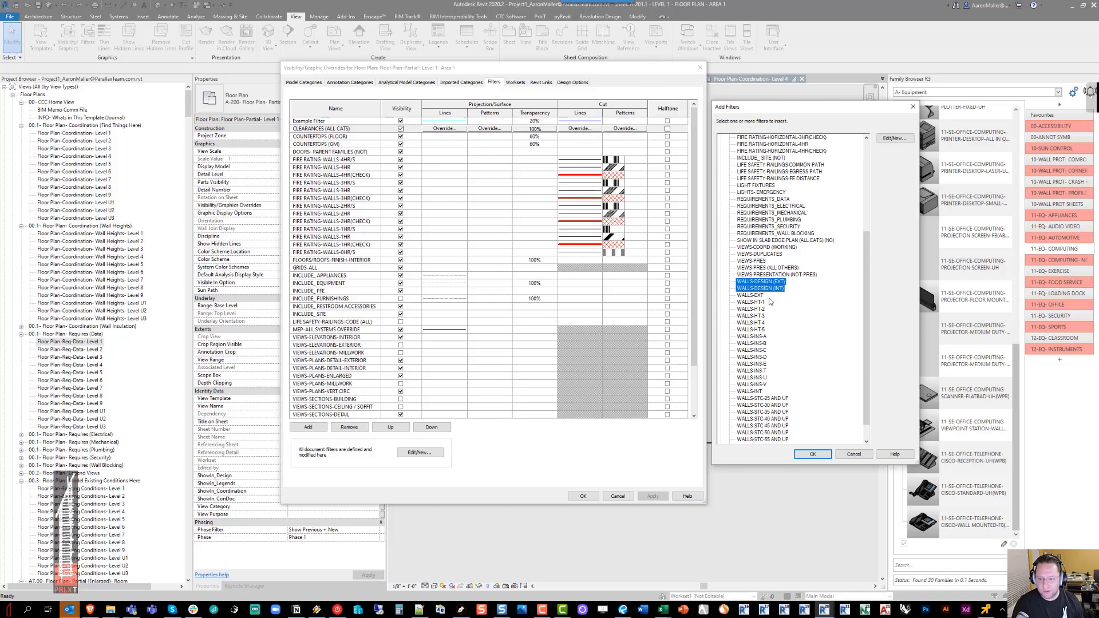
{"action": "left_click", "coordinate": [771, 289], "text": "ctrl"}
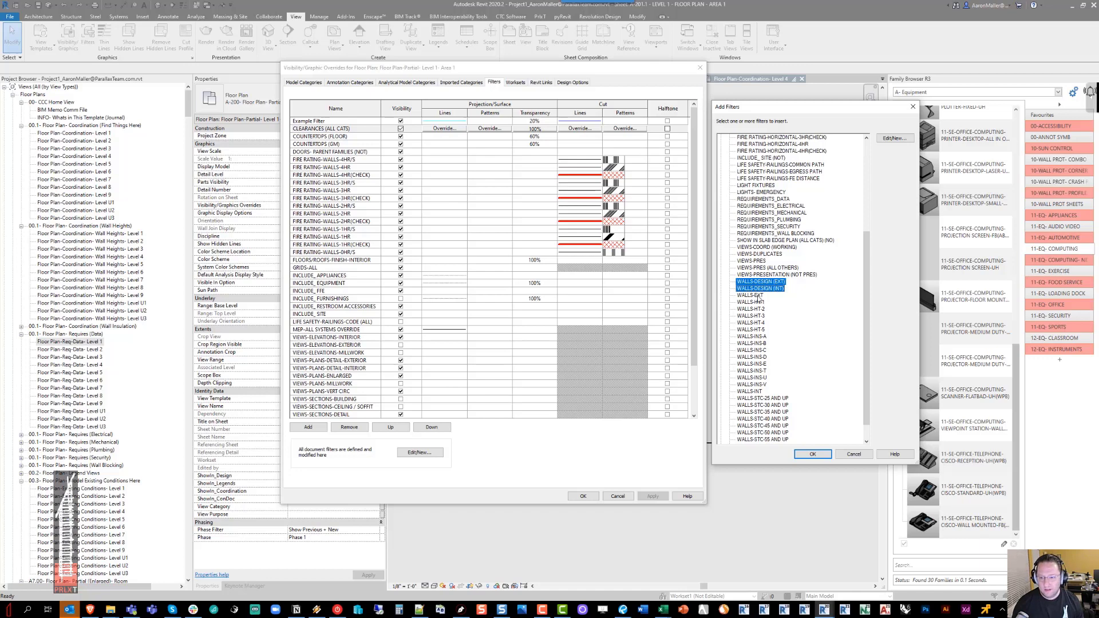
{"action": "scroll", "coordinate": [757, 302], "scroll_direction": "down", "scroll_amount": 1}
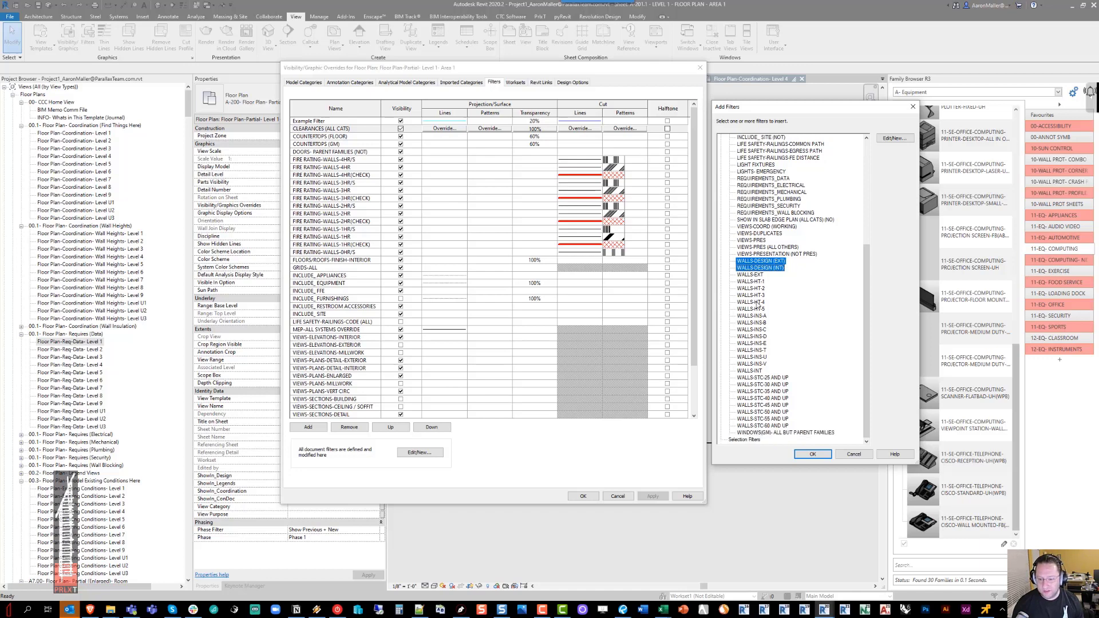
{"action": "left_click", "coordinate": [757, 282]}
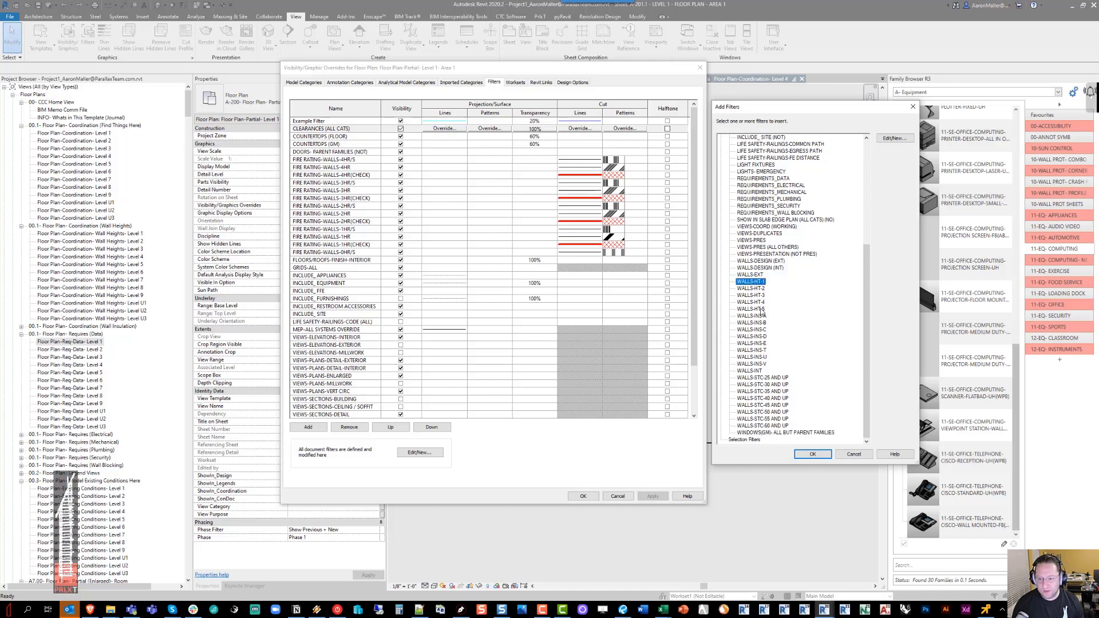
{"action": "left_click", "coordinate": [762, 309], "text": "shift"}
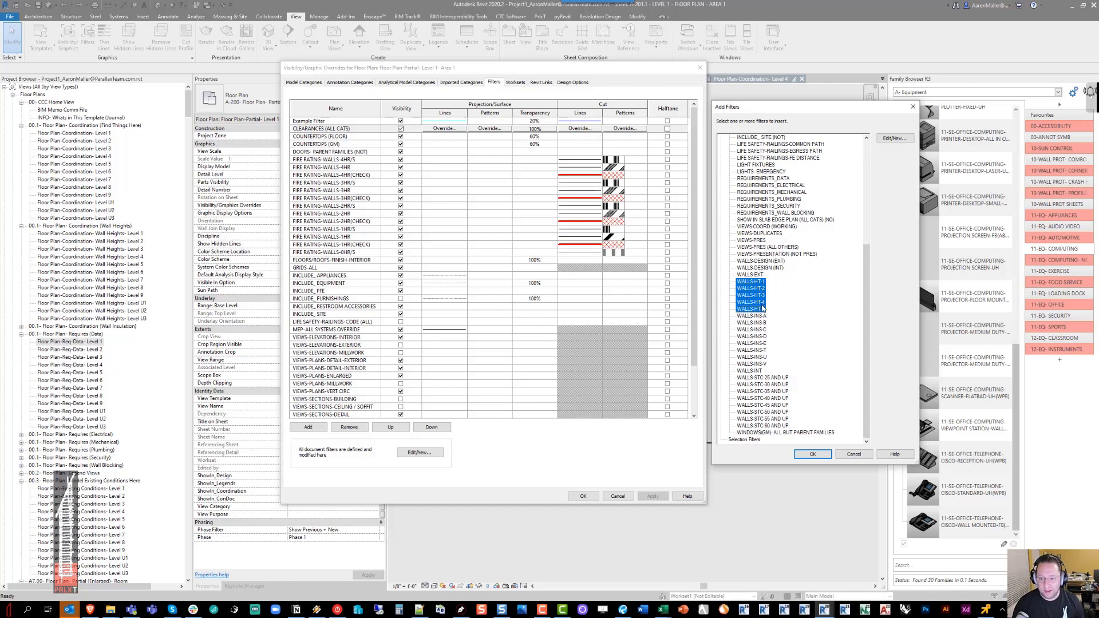
{"action": "left_click", "coordinate": [761, 315]}
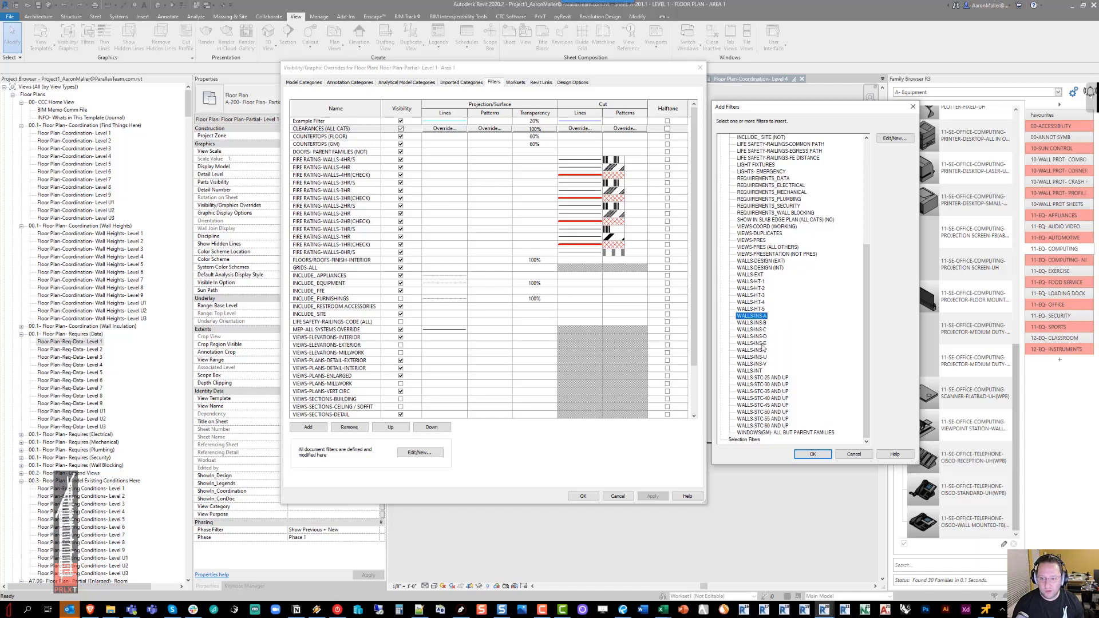
{"action": "left_click", "coordinate": [762, 364], "text": "shift"}
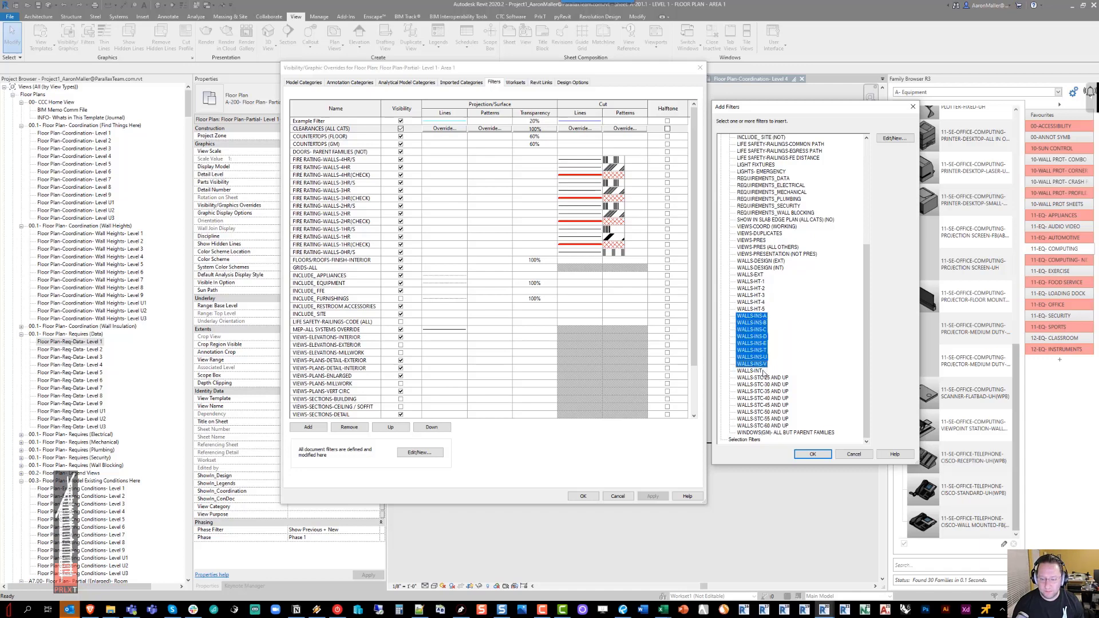
Add the WALLS-STC filters from 25 AND UP to 60 AND UP to the A-201.1 plan, and accept the graphic overrides
{"action": "left_click", "coordinate": [768, 380]}
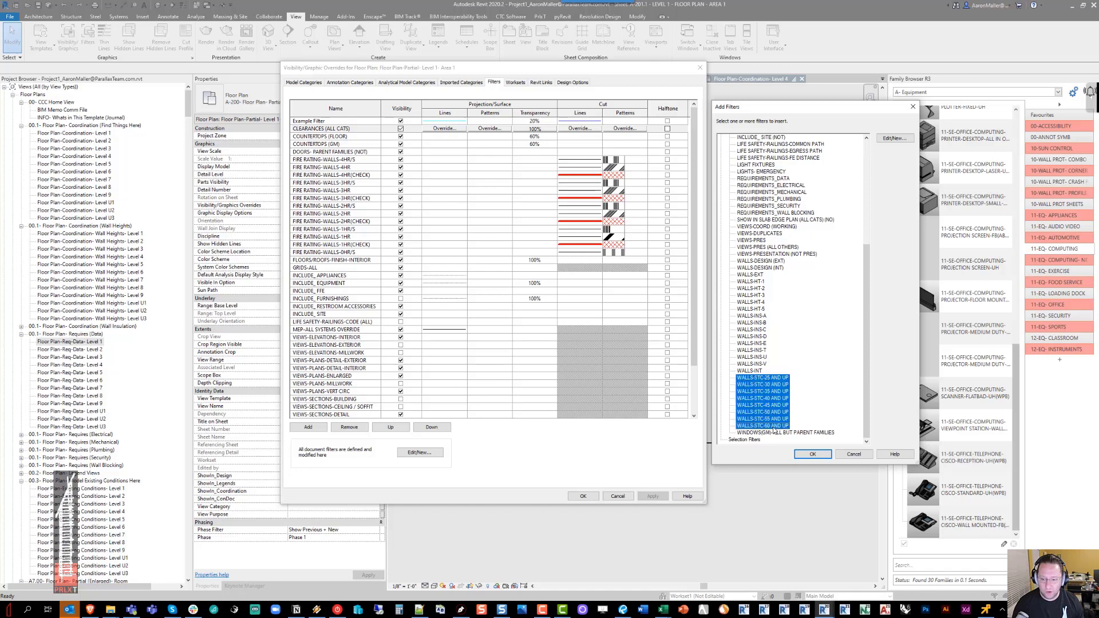
{"action": "left_click", "coordinate": [775, 426], "text": "shift"}
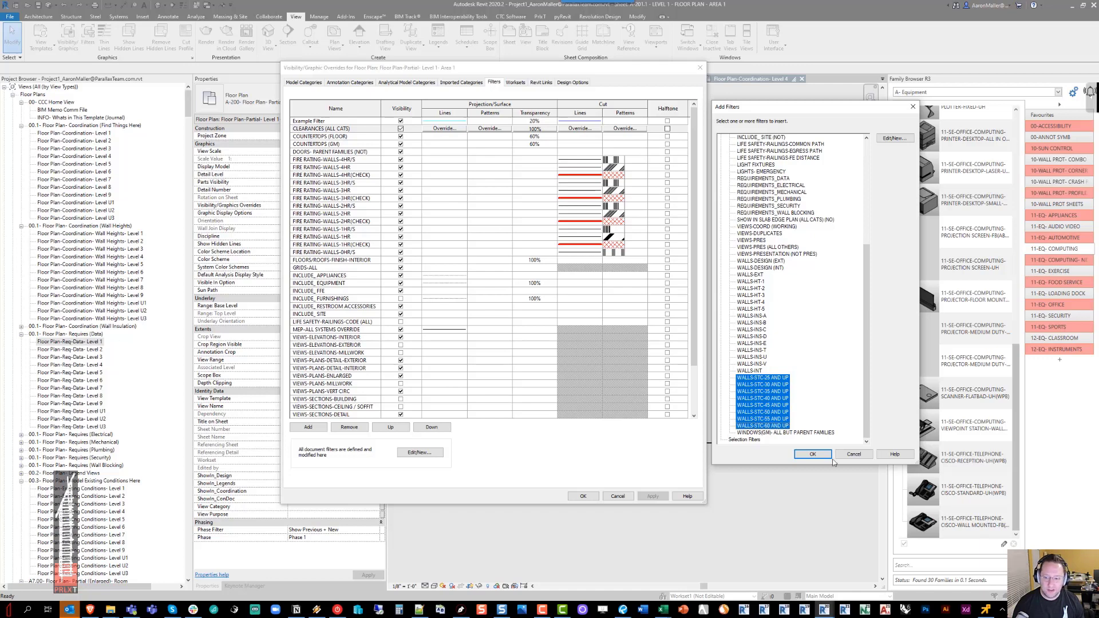
{"action": "left_click", "coordinate": [812, 454]}
{"action": "key", "text": "Return"}
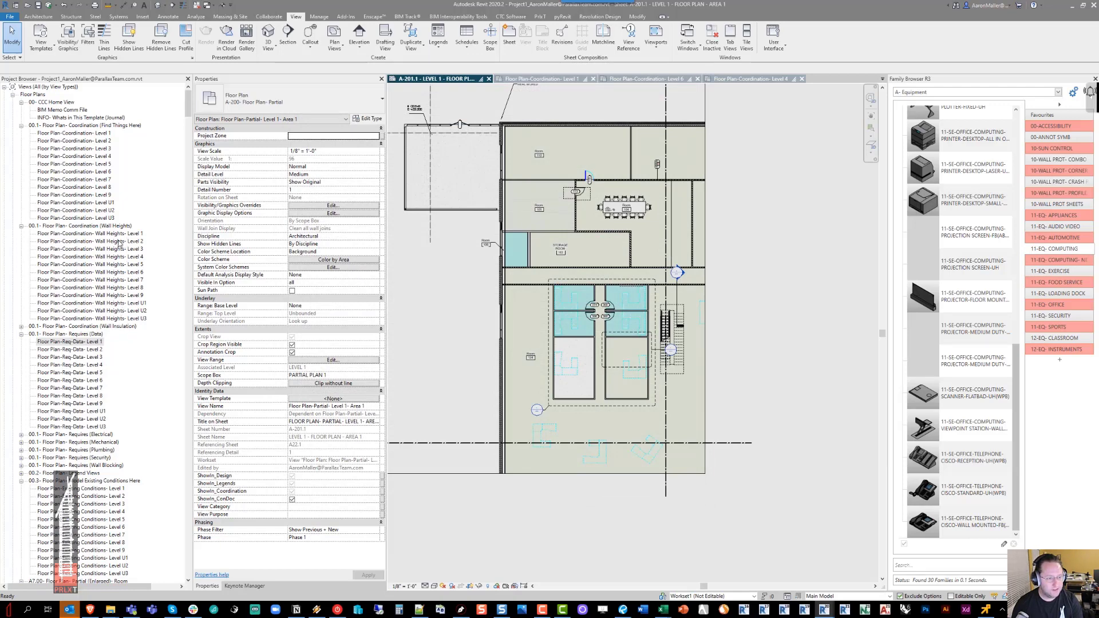
Locate the Coordination (Wall Insulation) plans in the project, and check the filters applied to the A-201.1 plan
{"action": "left_click", "coordinate": [121, 326]}
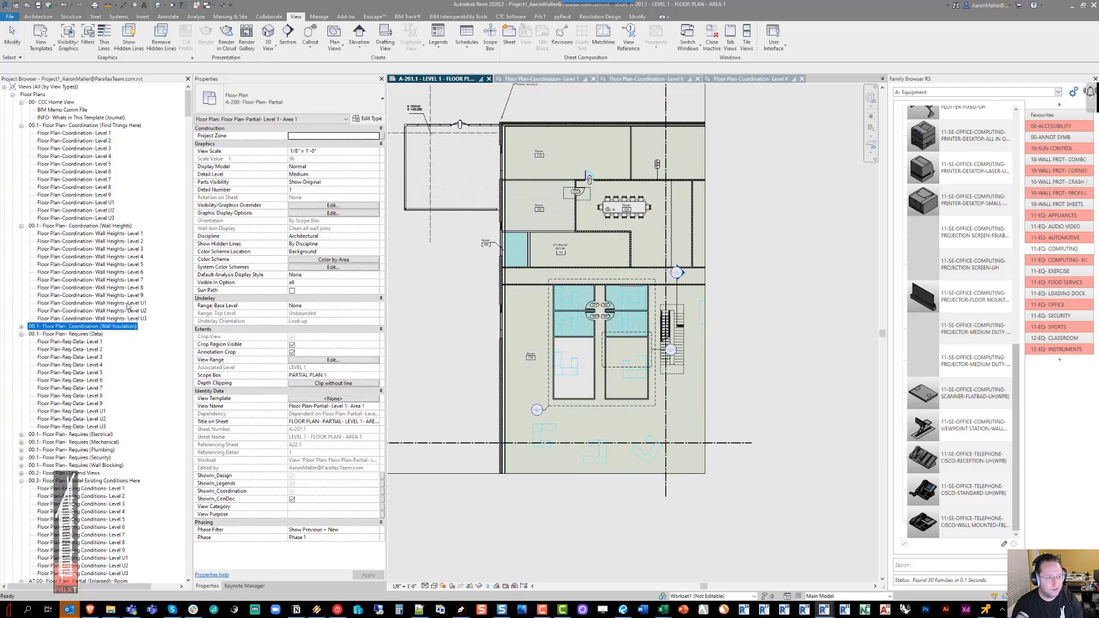
{"action": "left_click", "coordinate": [508, 294]}
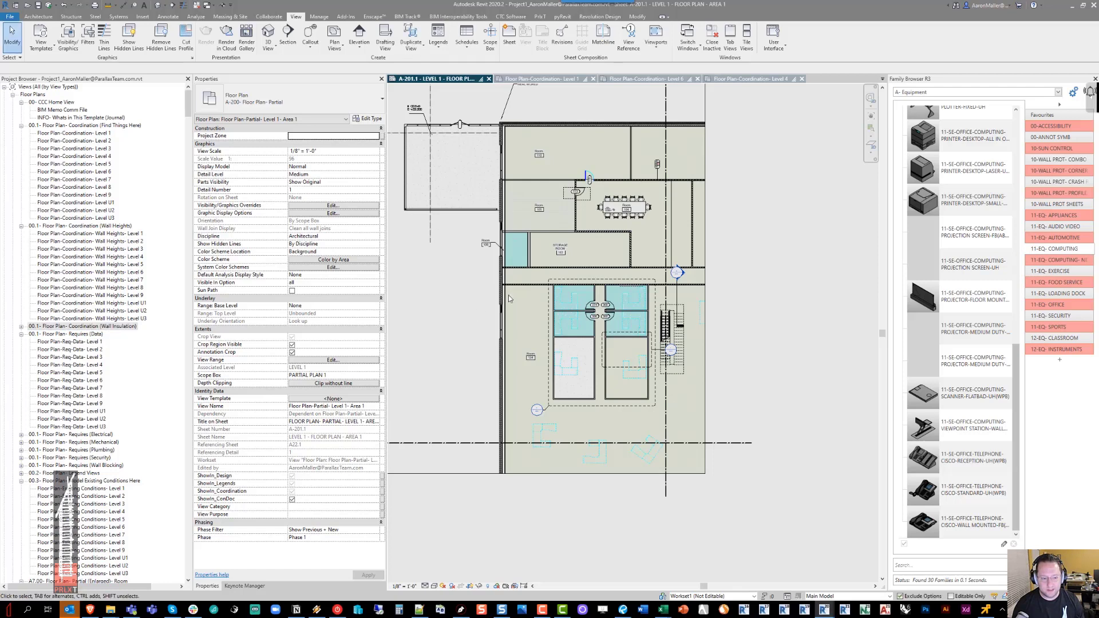
{"action": "key", "text": "v"}
{"action": "key", "text": "g"}
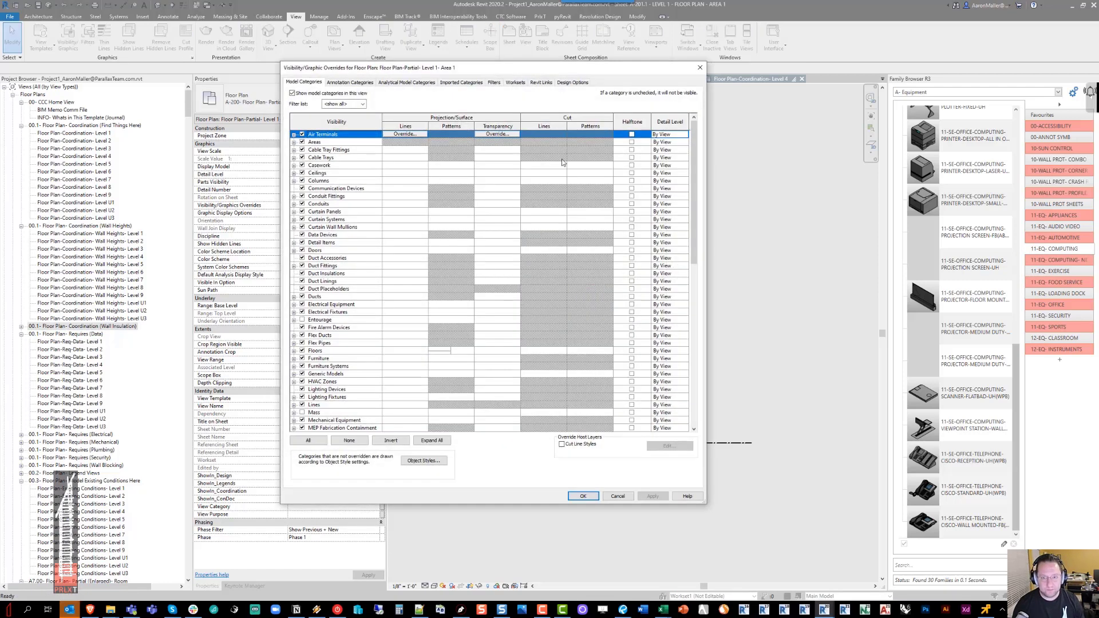
{"action": "left_click", "coordinate": [494, 82]}
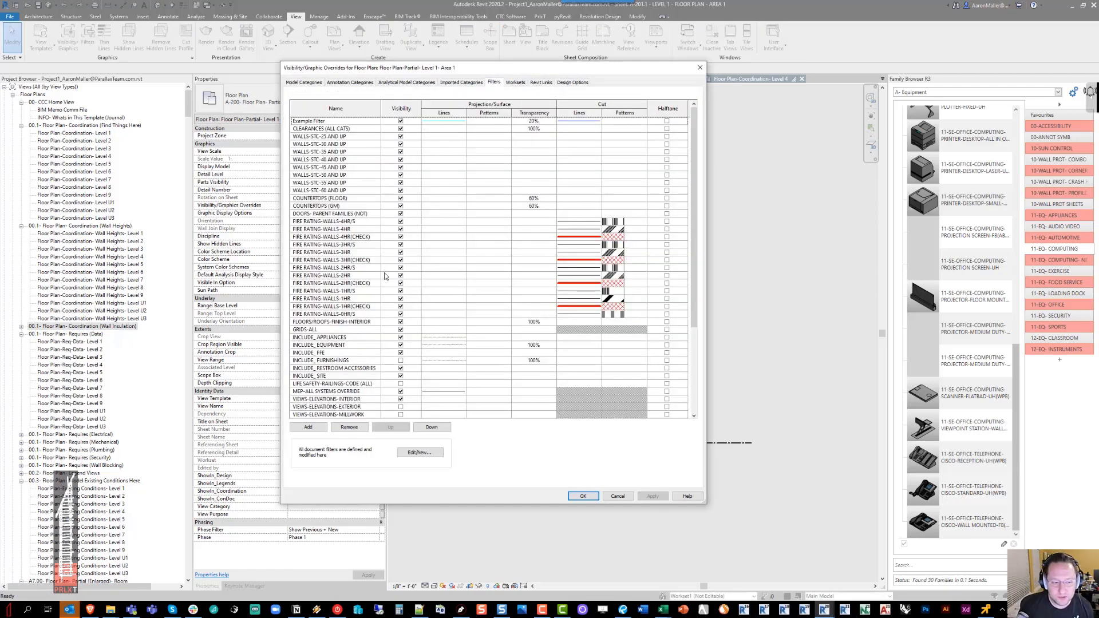
{"action": "key", "text": "Escape"}
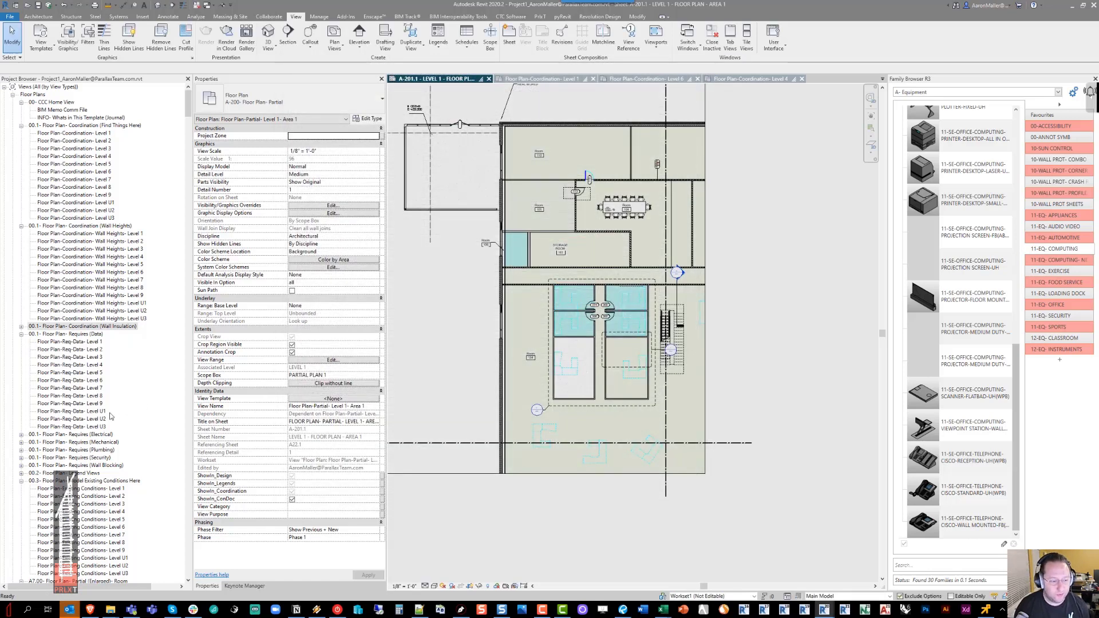
Open Floor Plan-Existing Conditions- Level 4 and review the filters in its A-200- Floor Plan- Partial view template
{"action": "scroll", "coordinate": [83, 558], "scroll_direction": "down", "scroll_amount": 6}
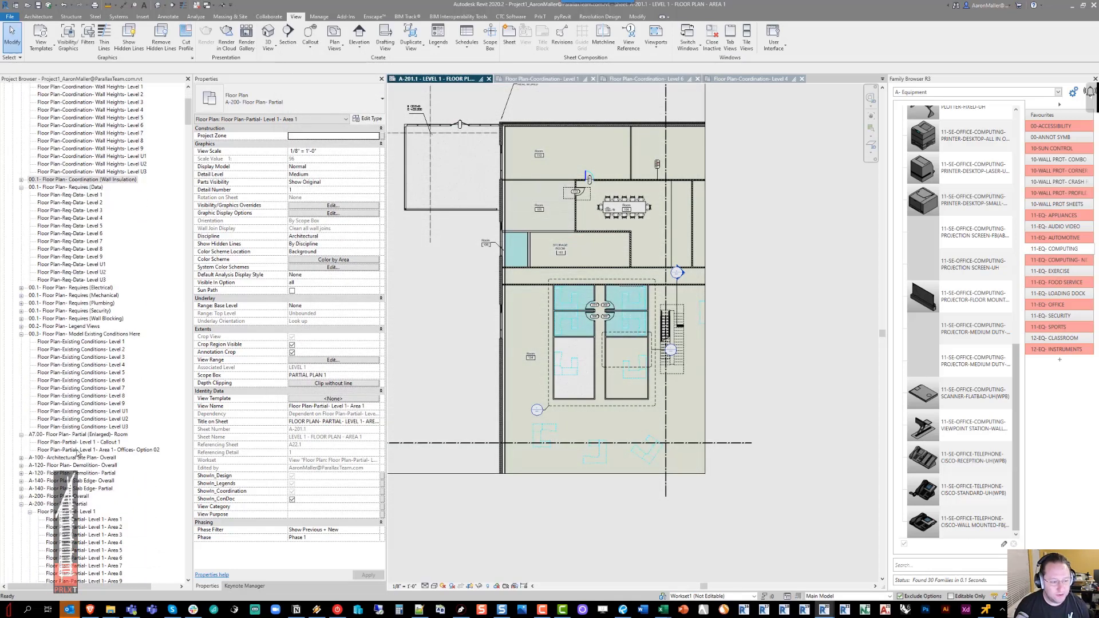
{"action": "double_click", "coordinate": [81, 364]}
{"action": "left_click", "coordinate": [333, 383]}
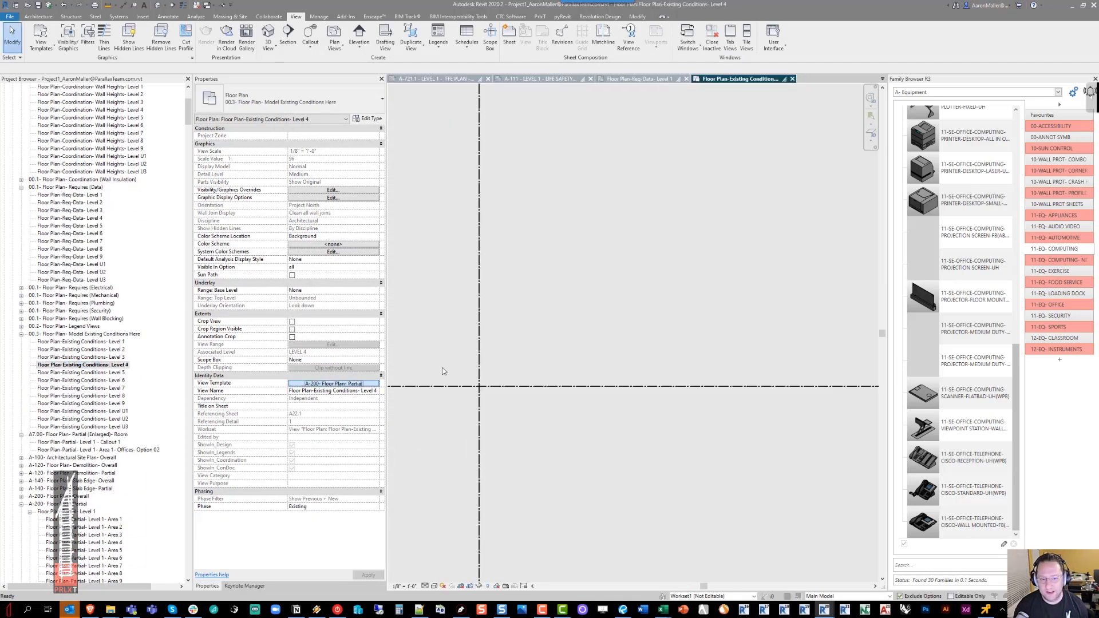
{"action": "left_click", "coordinate": [398, 251]}
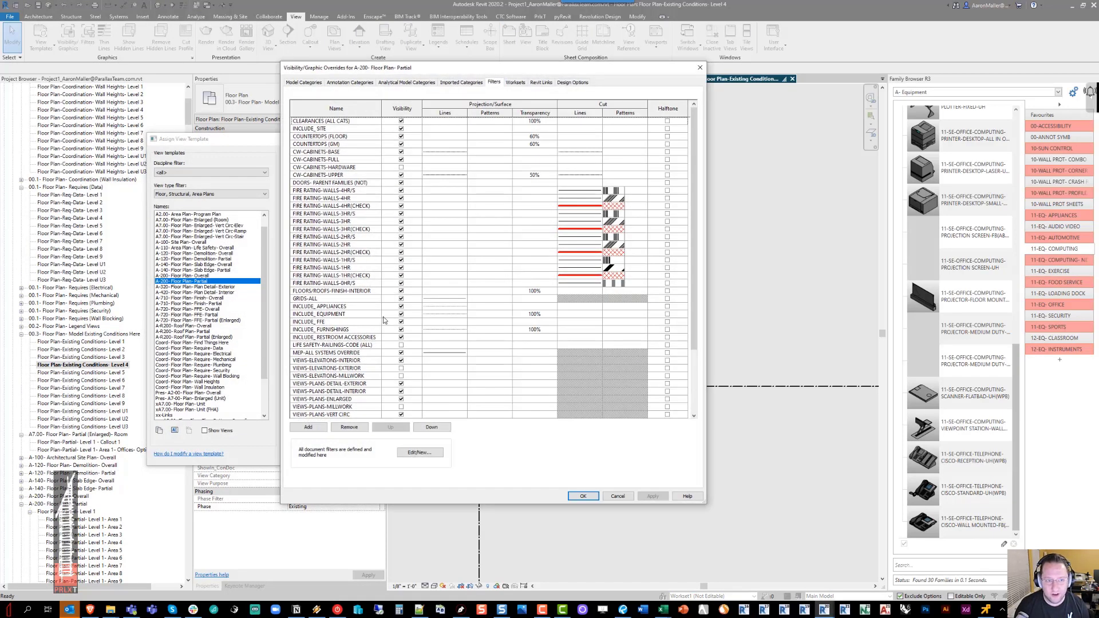
{"action": "scroll", "coordinate": [345, 304], "scroll_direction": "down", "scroll_amount": 3}
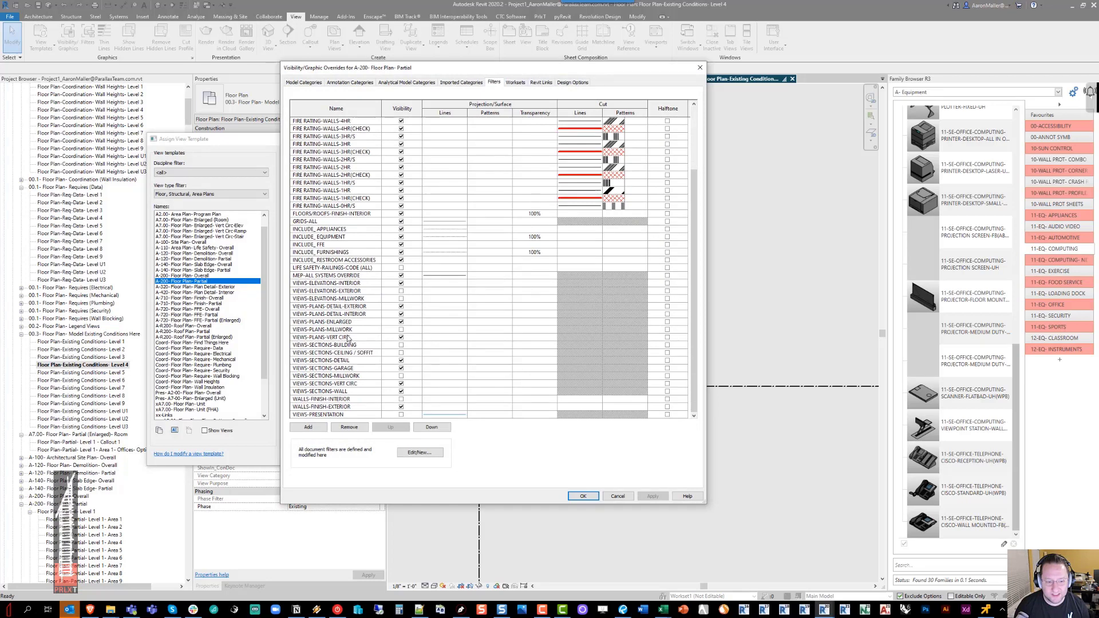
{"action": "key", "text": "Return"}
{"action": "key", "text": "Return"}
Open the Floor Plan-Acoustical Plan- Level 5 view from the xxxAA2.00- Floor Plan- Acoustical- Overall group
{"action": "scroll", "coordinate": [114, 446], "scroll_direction": "down", "scroll_amount": 10}
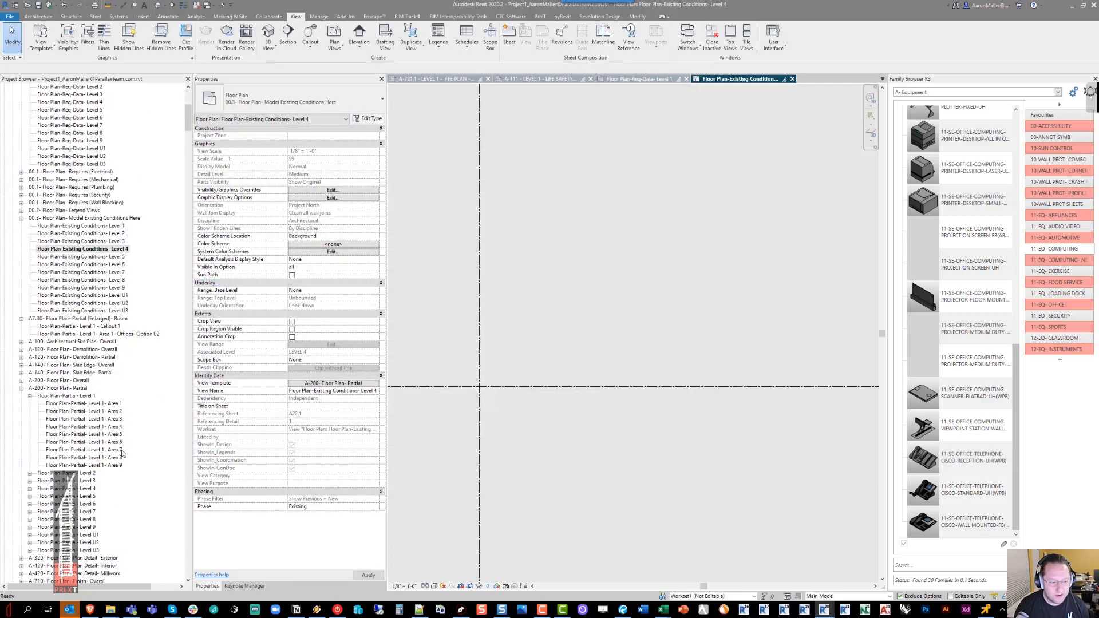
{"action": "scroll", "coordinate": [114, 445], "scroll_direction": "down", "scroll_amount": 12}
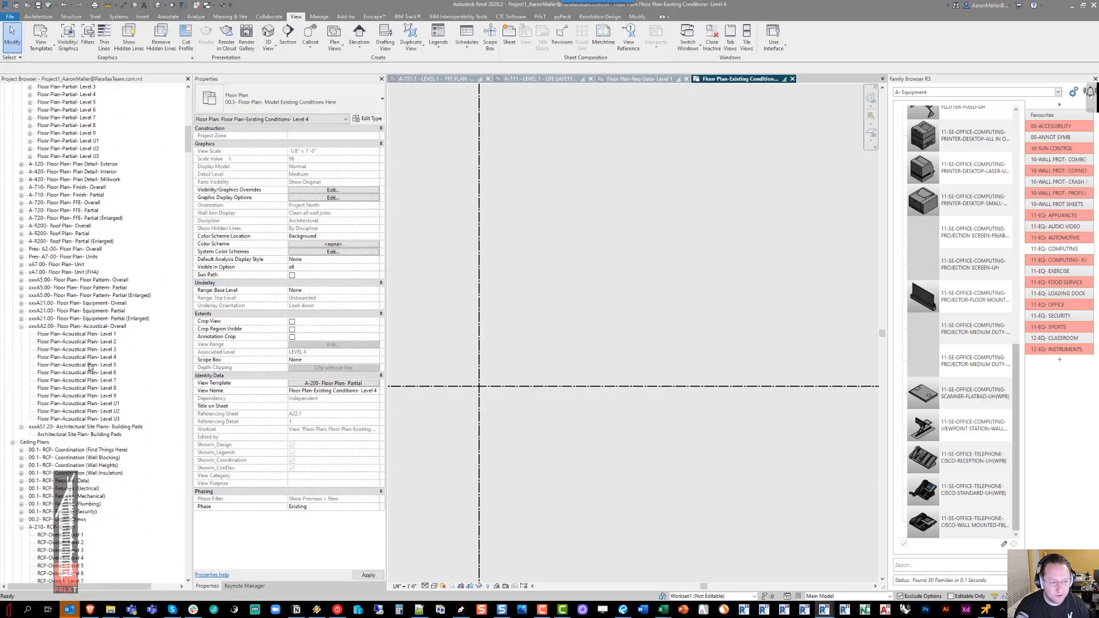
{"action": "left_click", "coordinate": [90, 366]}
{"action": "double_click", "coordinate": [89, 367]}
Review the filters in the acoustical plan's assigned view template, including the WALLS-STC overrides, and return to the plan
{"action": "left_click", "coordinate": [333, 383]}
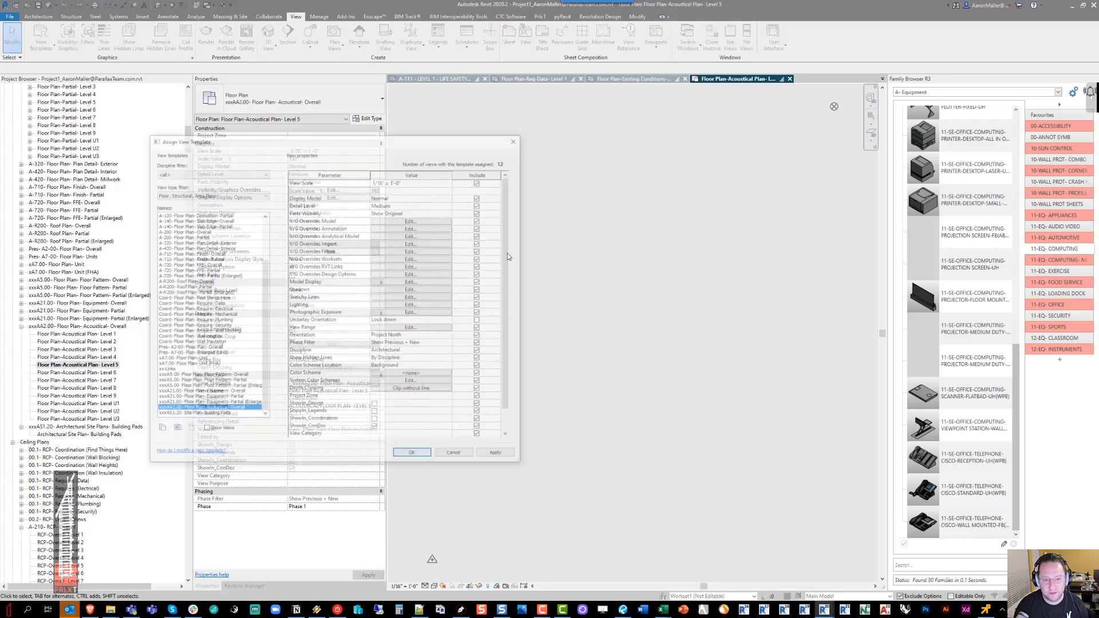
{"action": "left_click", "coordinate": [406, 252]}
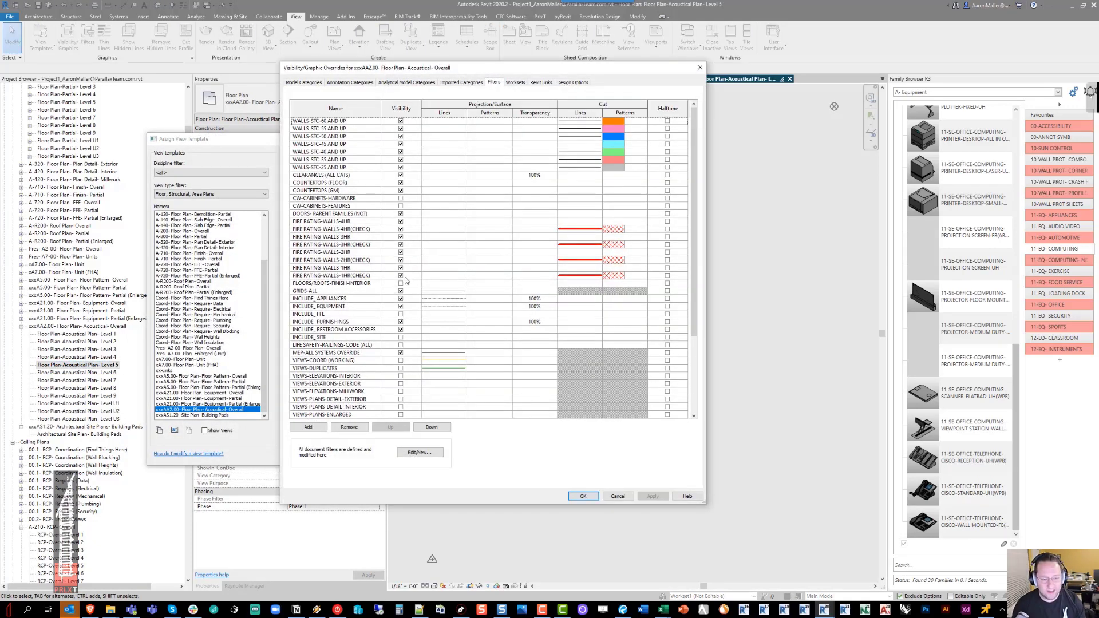
{"action": "scroll", "coordinate": [403, 286], "scroll_direction": "down", "scroll_amount": 5}
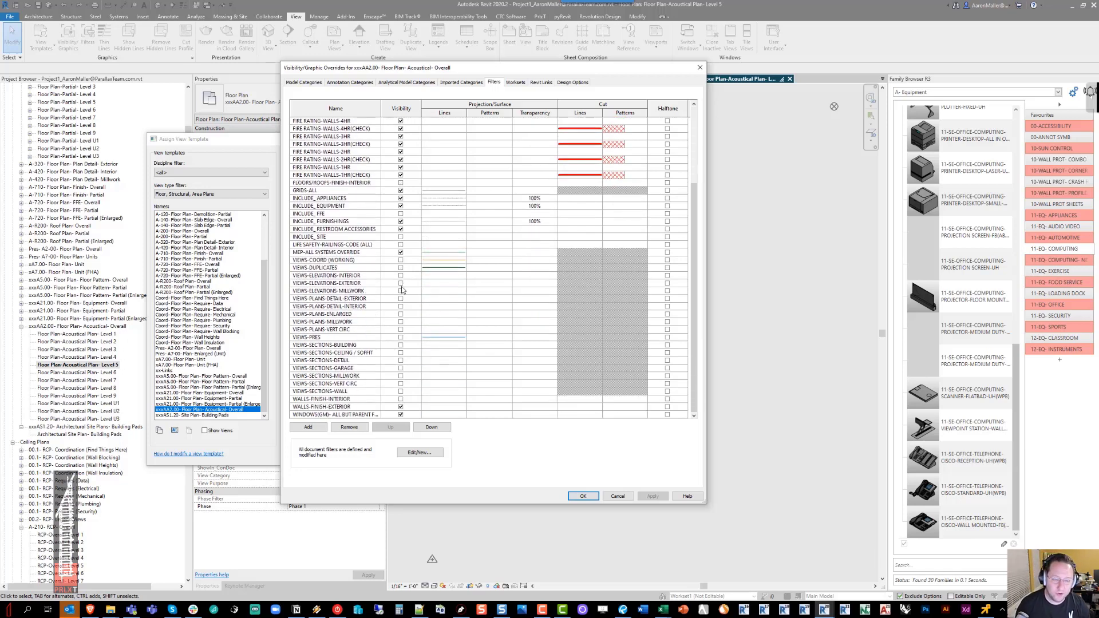
{"action": "scroll", "coordinate": [403, 290], "scroll_direction": "up", "scroll_amount": 4}
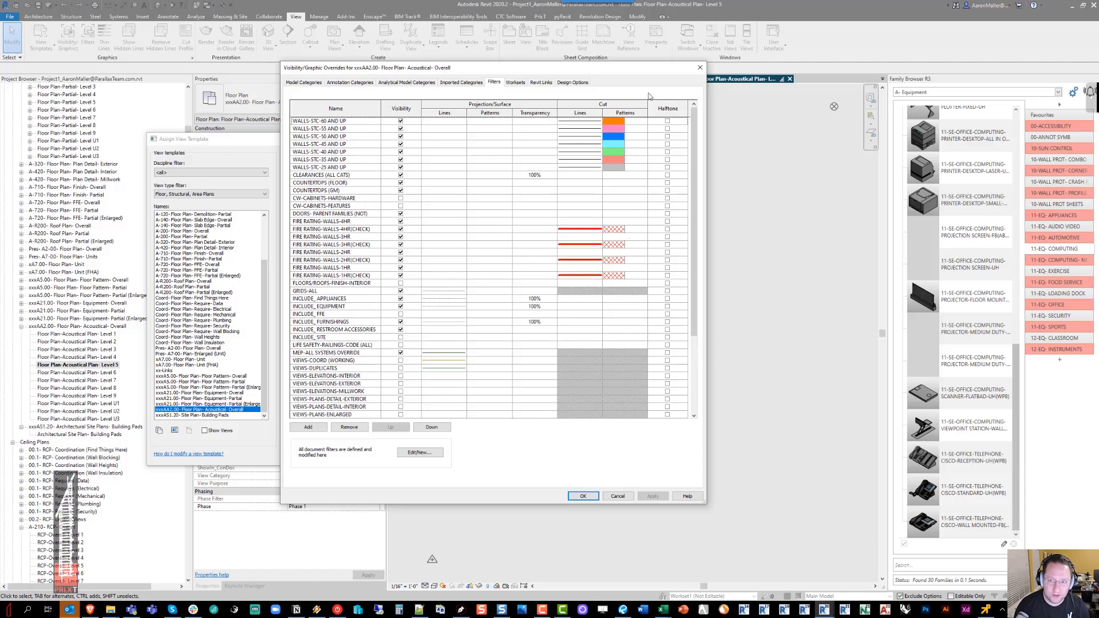
{"action": "left_click", "coordinate": [699, 67]}
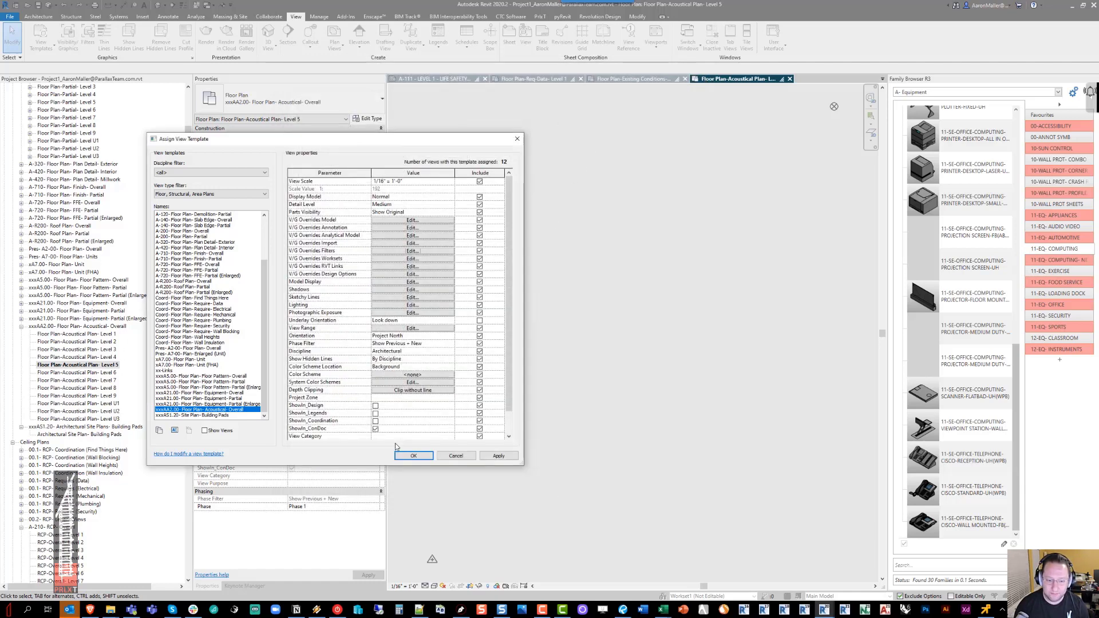
{"action": "left_click", "coordinate": [412, 454]}
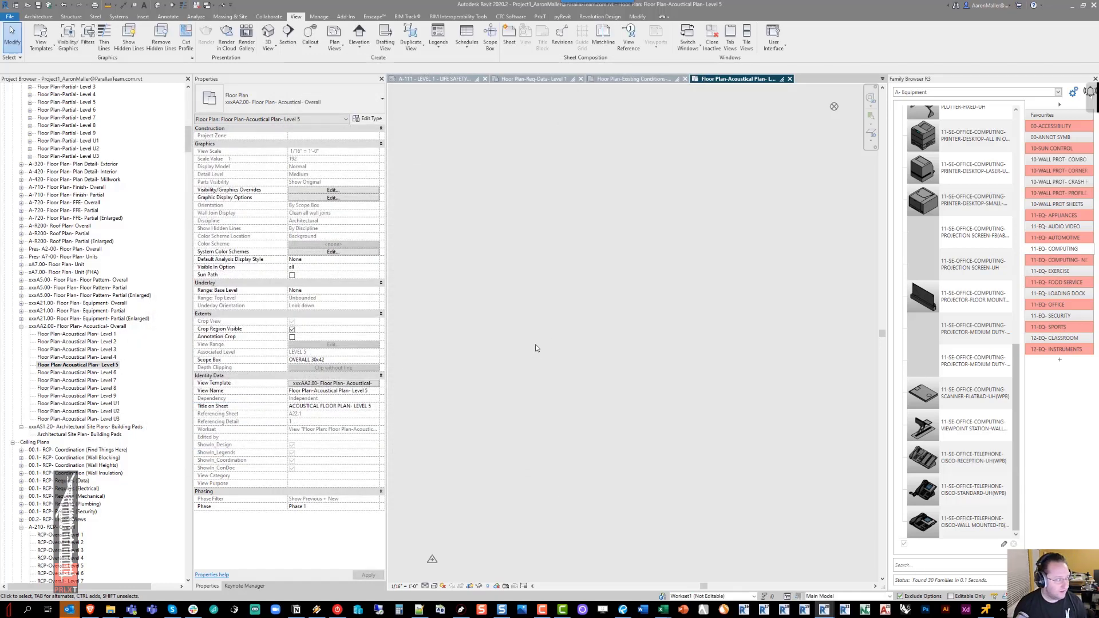
{"action": "middle_click_drag", "start_coordinate": [554, 330], "coordinate": [555, 321]}
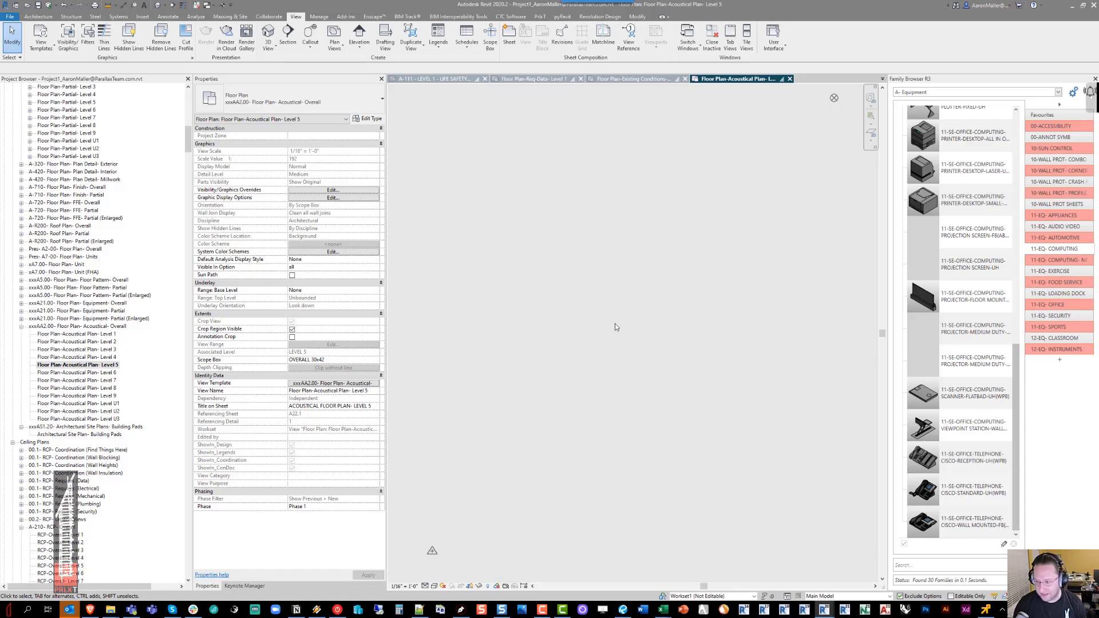